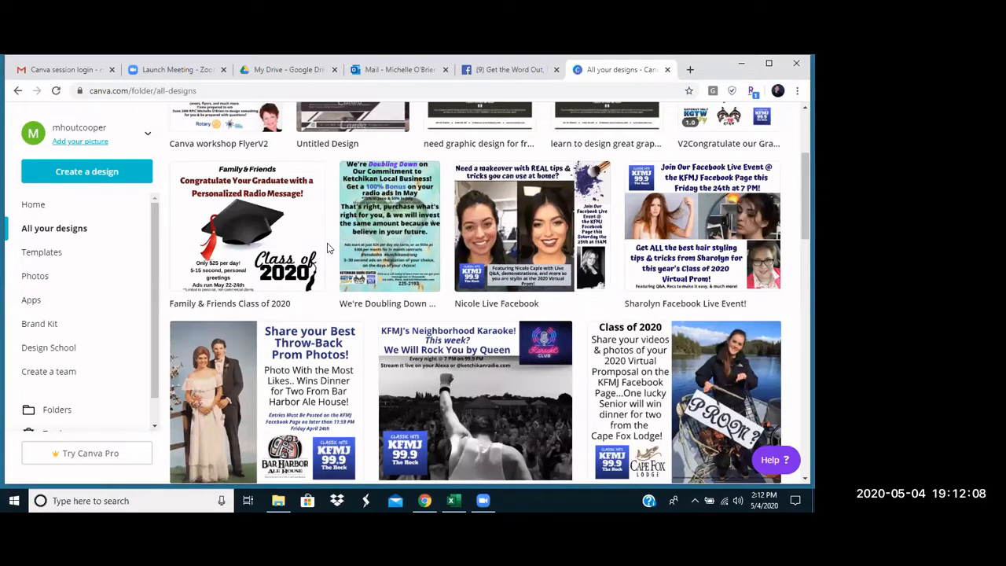
Look through the thumbnails of previously made flyers, banners and social media posts in the full design collection
{"action": "scroll", "coordinate": [376, 268], "scroll_direction": "down", "scroll_amount": 1}
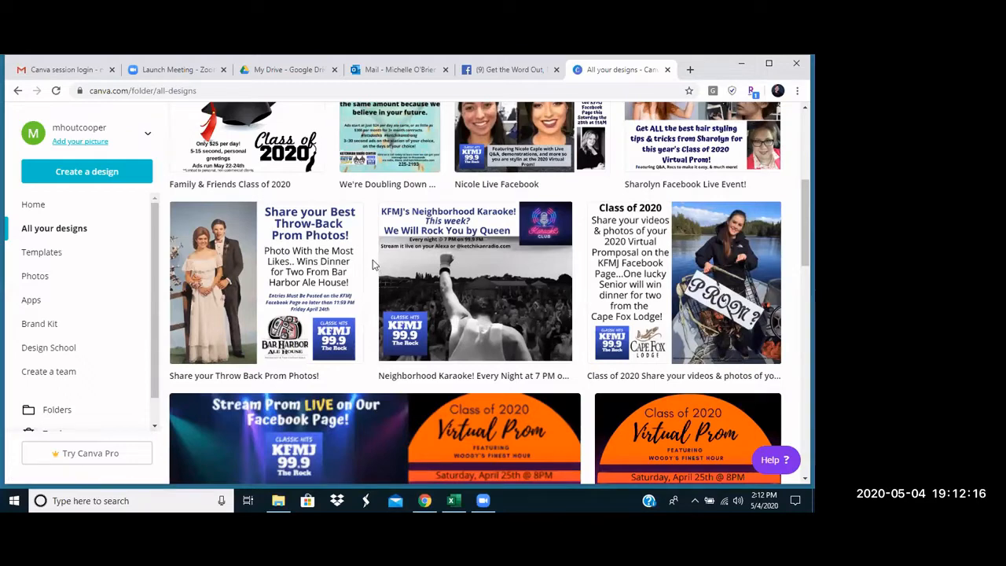
{"action": "scroll", "coordinate": [373, 263], "scroll_direction": "down", "scroll_amount": 1}
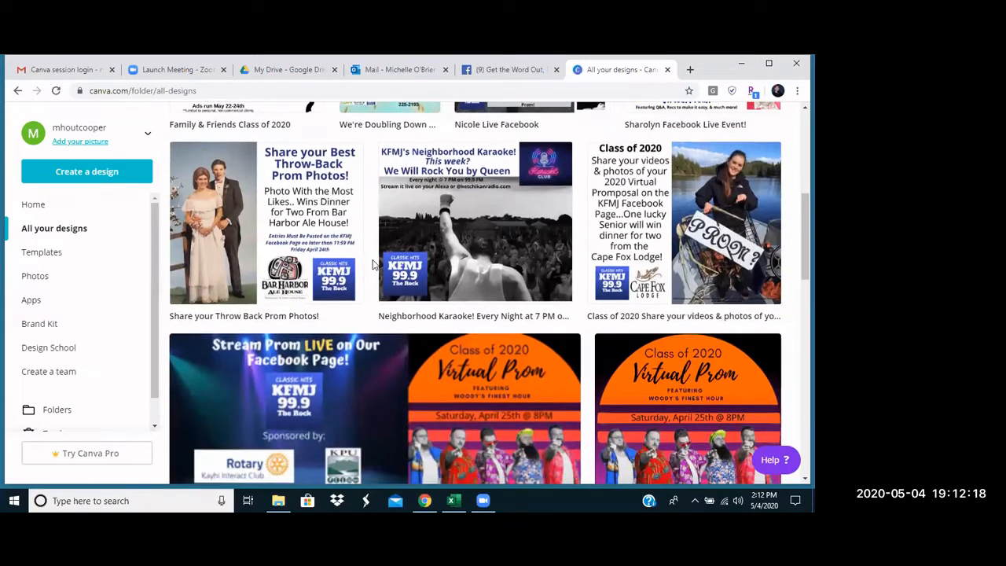
{"action": "scroll", "coordinate": [373, 263], "scroll_direction": "down", "scroll_amount": 2}
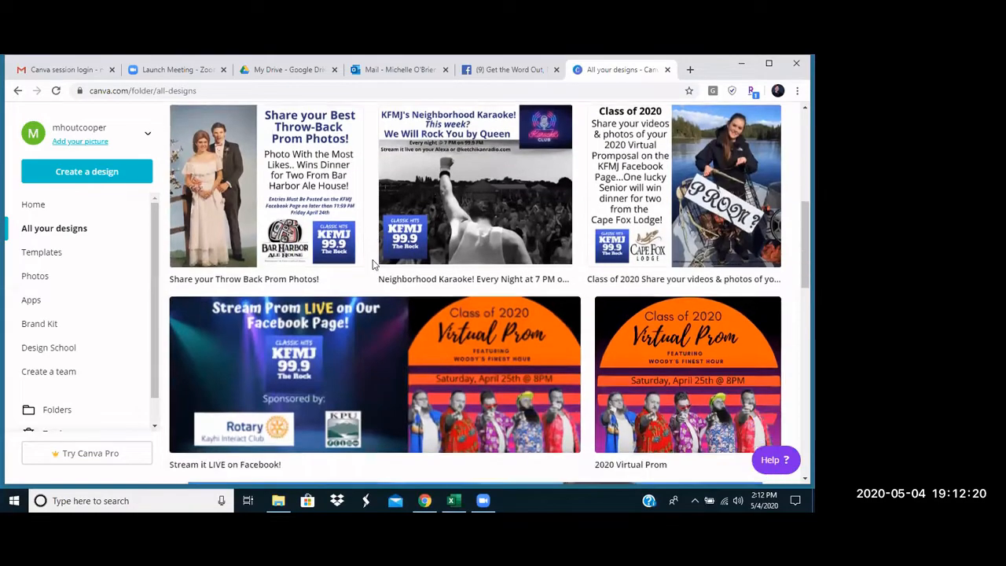
{"action": "scroll", "coordinate": [373, 265], "scroll_direction": "down", "scroll_amount": 5}
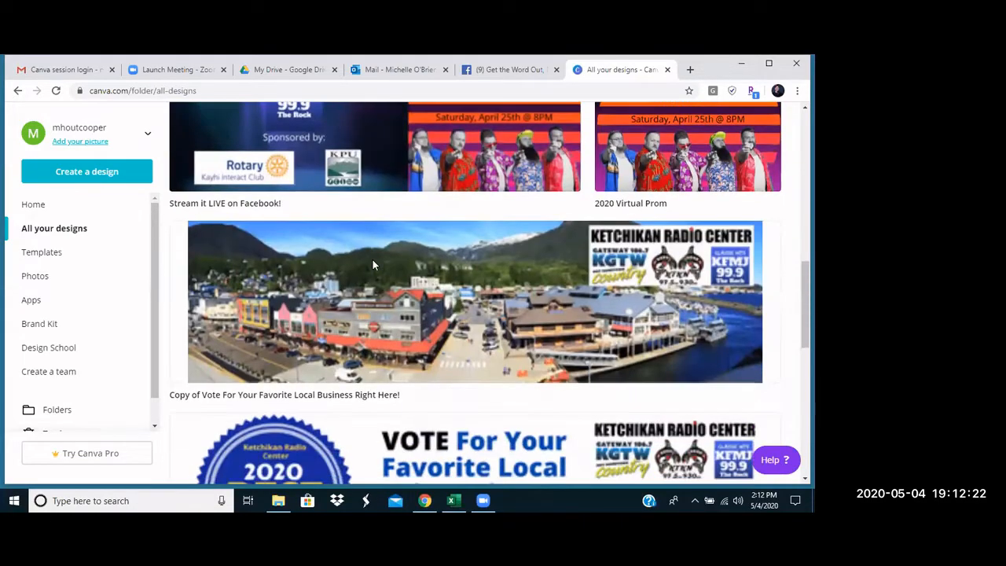
{"action": "scroll", "coordinate": [372, 265], "scroll_direction": "down", "scroll_amount": 4}
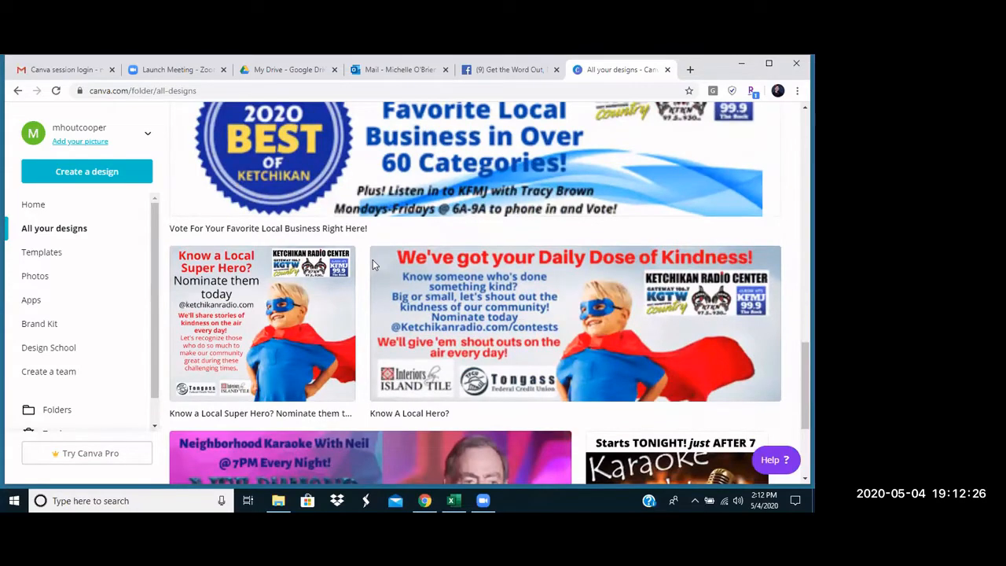
{"action": "scroll", "coordinate": [373, 265], "scroll_direction": "down", "scroll_amount": 3}
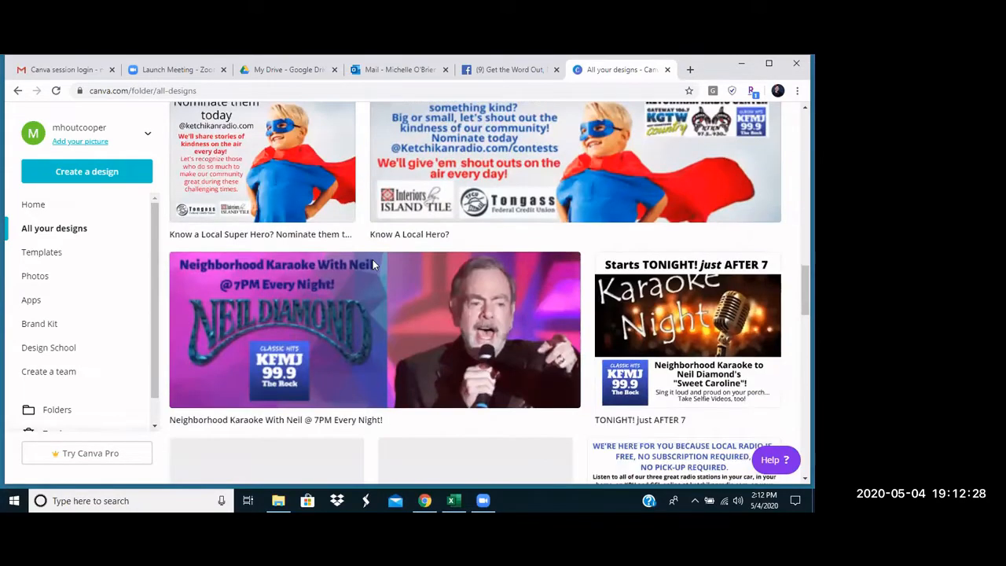
{"action": "scroll", "coordinate": [372, 265], "scroll_direction": "down", "scroll_amount": 2}
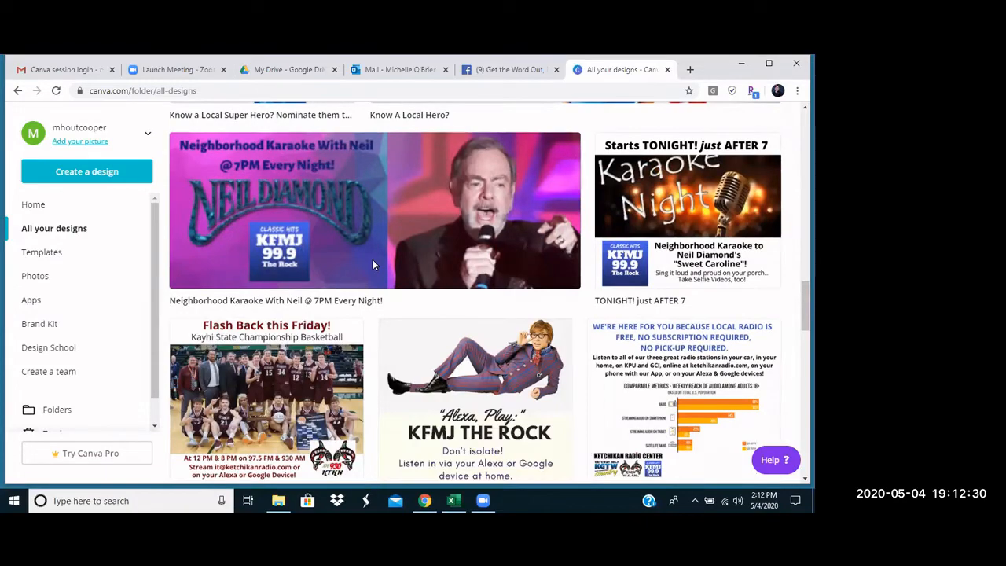
{"action": "scroll", "coordinate": [373, 265], "scroll_direction": "down", "scroll_amount": 1}
{"action": "scroll", "coordinate": [372, 265], "scroll_direction": "down", "scroll_amount": 3}
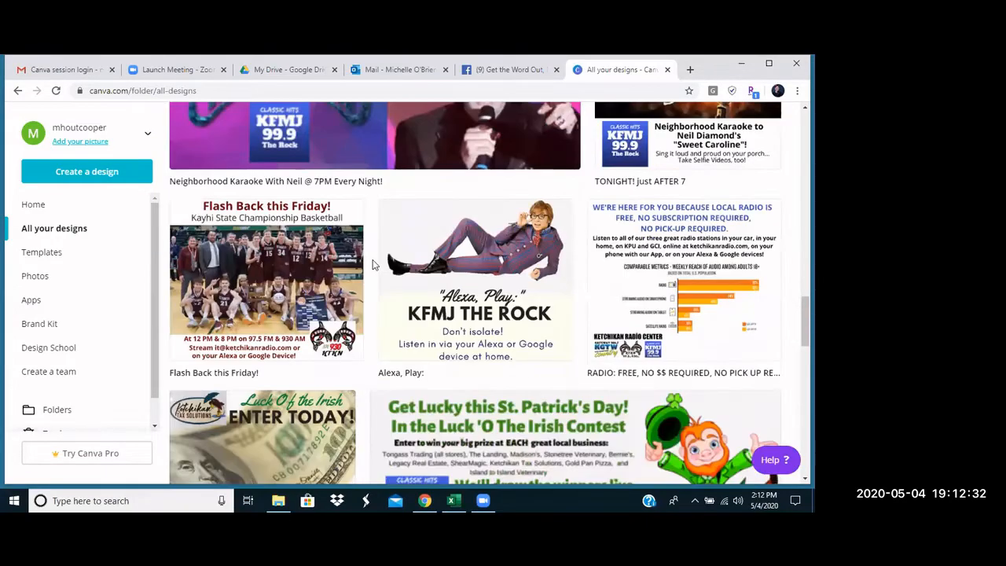
{"action": "scroll", "coordinate": [373, 265], "scroll_direction": "down", "scroll_amount": 5}
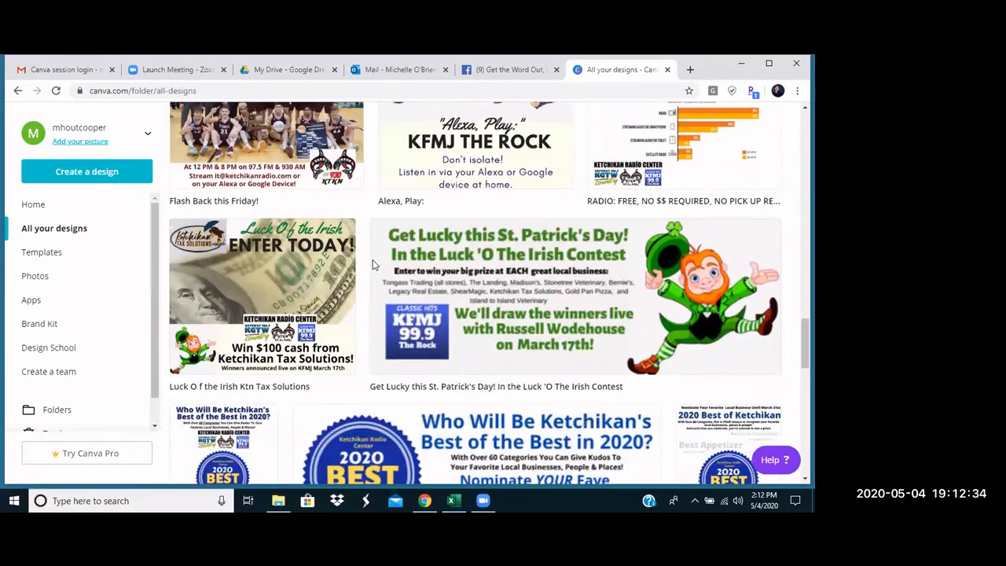
{"action": "scroll", "coordinate": [372, 265], "scroll_direction": "down", "scroll_amount": 3}
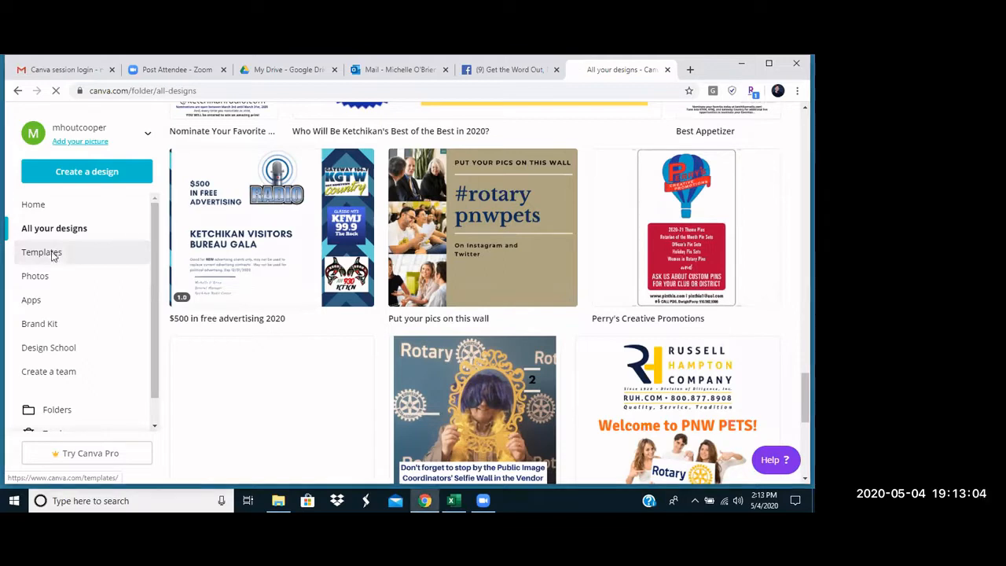
Browse the template library's Facebook and Instagram categories and view the Discover photos library
{"action": "left_click", "coordinate": [42, 252]}
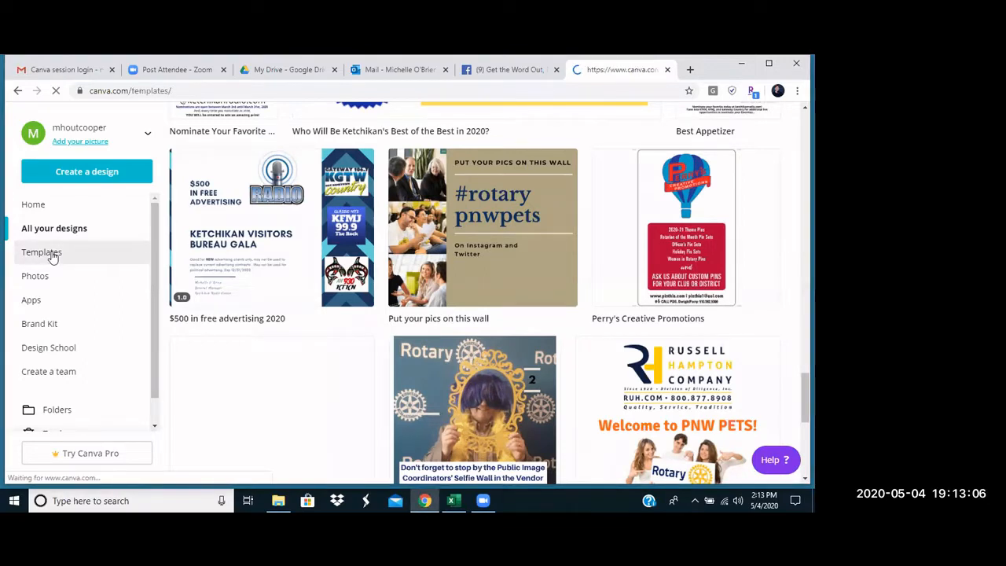
{"action": "scroll", "coordinate": [364, 270], "scroll_direction": "down", "scroll_amount": 3}
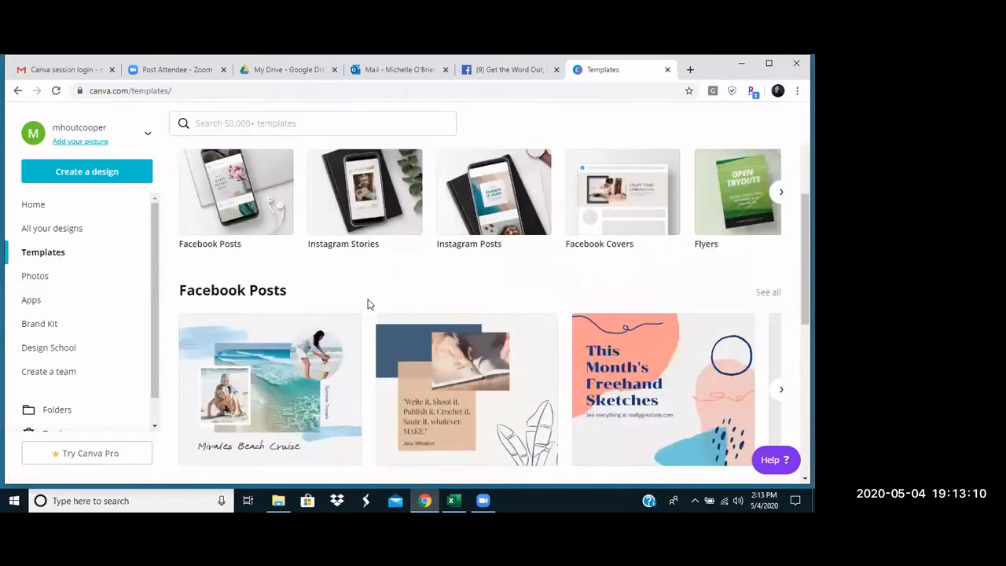
{"action": "scroll", "coordinate": [369, 304], "scroll_direction": "down", "scroll_amount": 1}
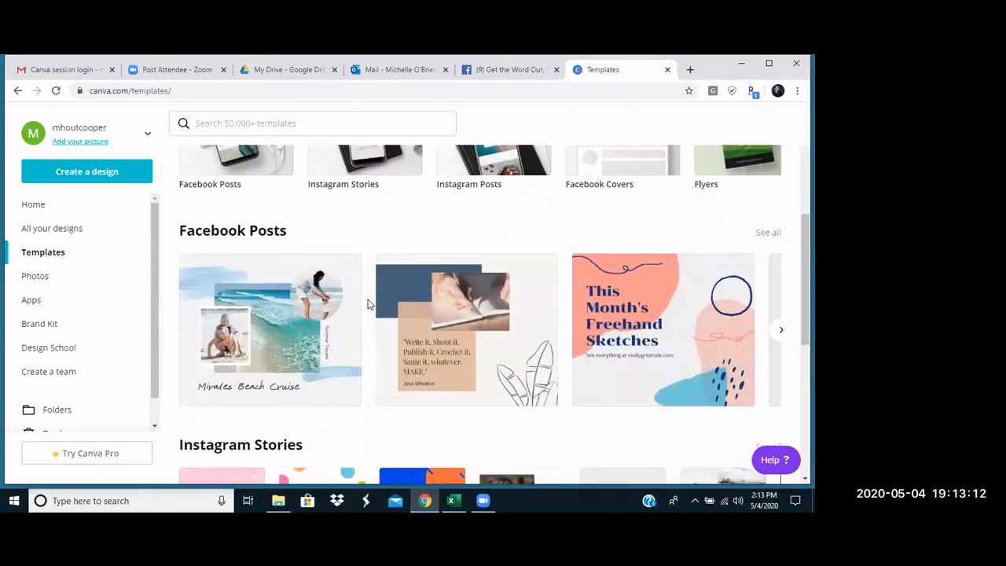
{"action": "scroll", "coordinate": [368, 304], "scroll_direction": "down", "scroll_amount": 3}
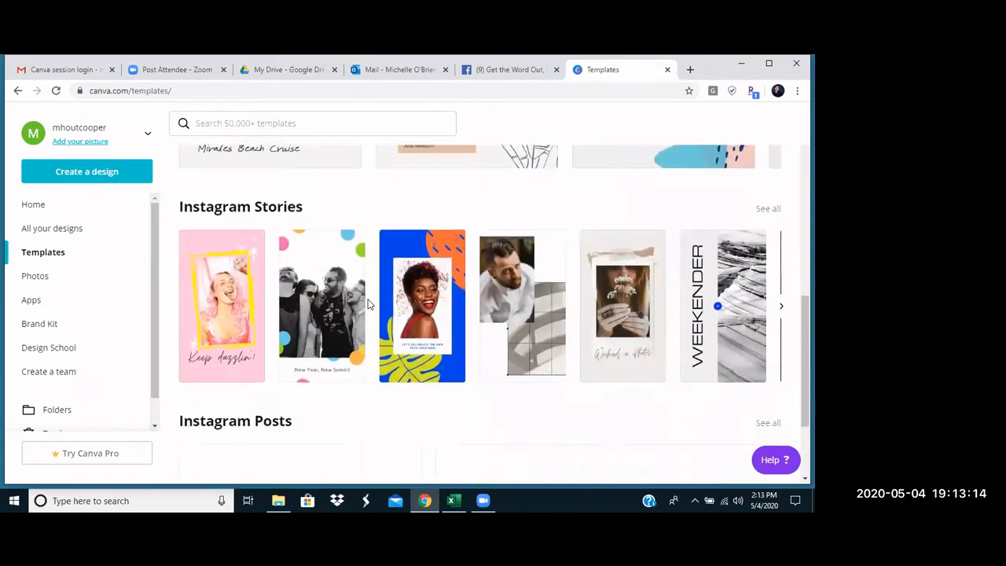
{"action": "scroll", "coordinate": [368, 304], "scroll_direction": "down", "scroll_amount": 3}
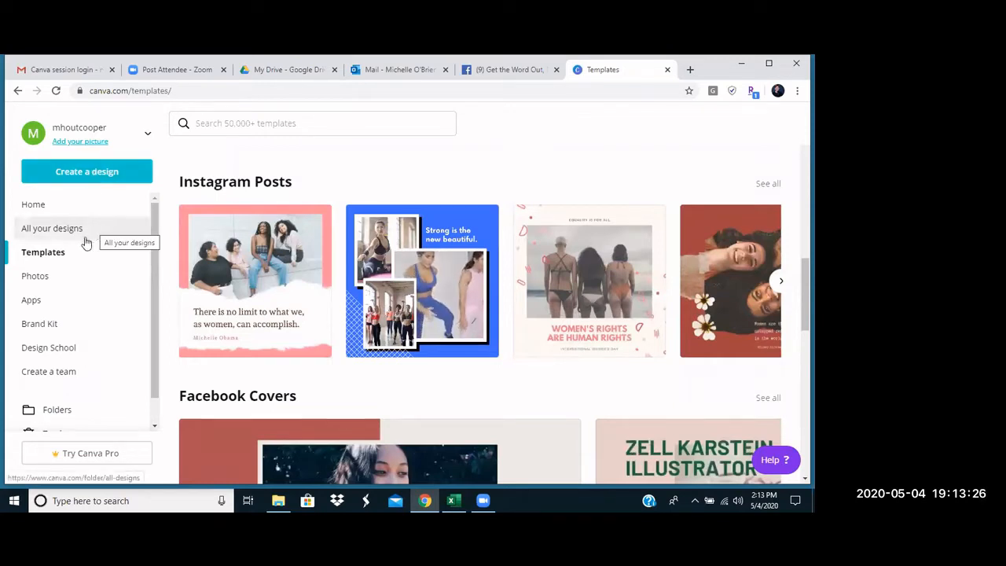
{"action": "left_click", "coordinate": [49, 276]}
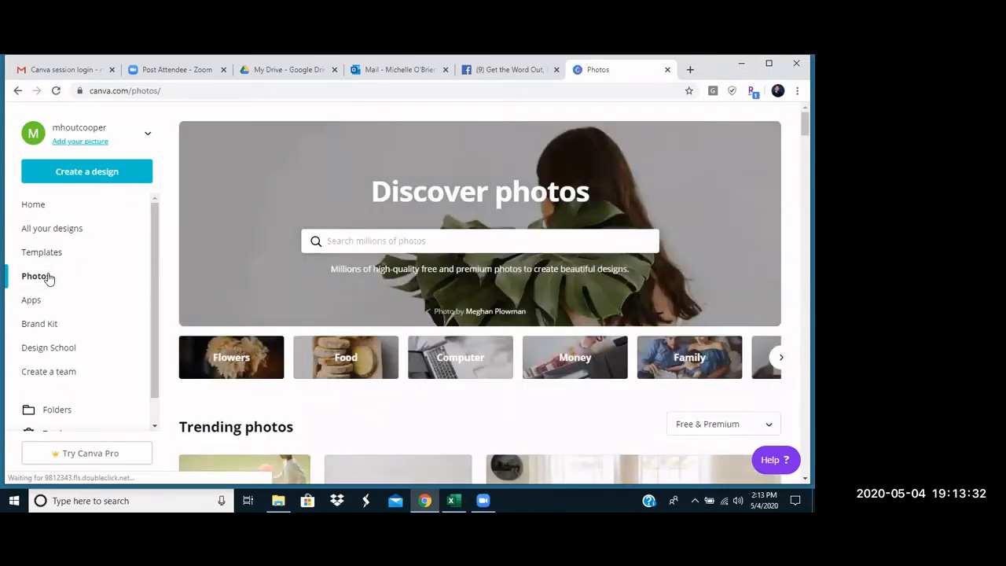
{"action": "scroll", "coordinate": [259, 281], "scroll_direction": "down", "scroll_amount": 1}
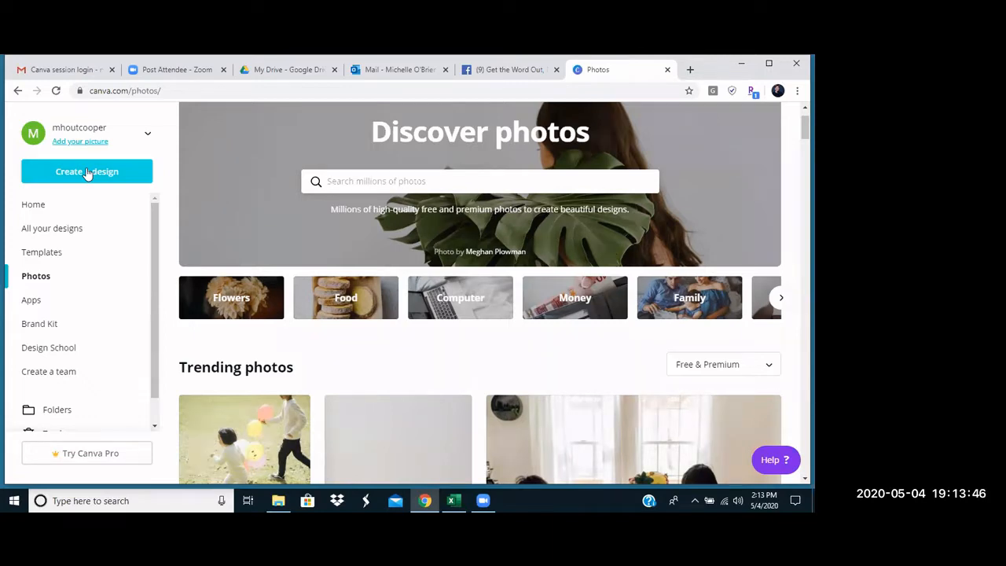
Create a new blank design of the Flyer type
{"action": "left_click", "coordinate": [88, 173]}
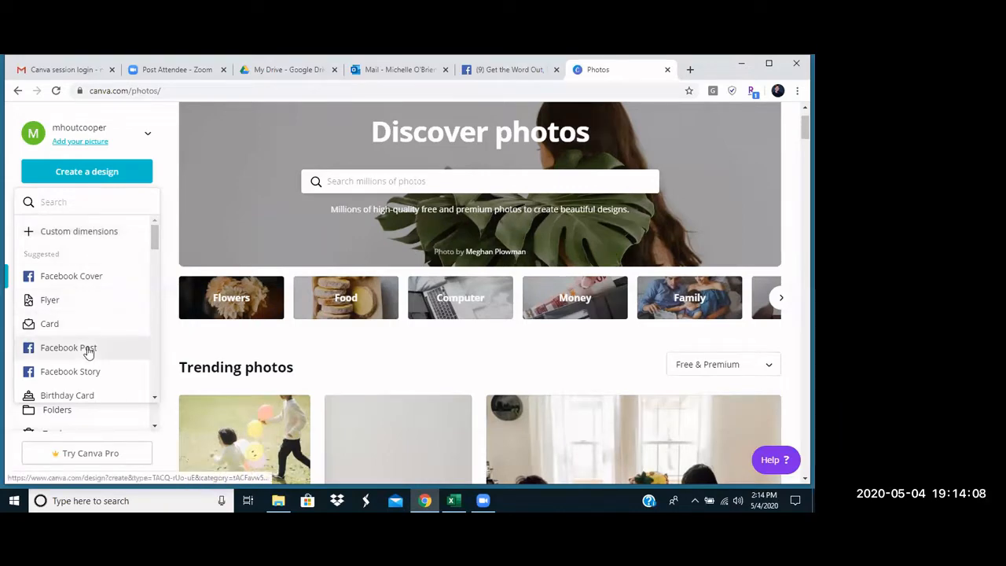
{"action": "left_click", "coordinate": [80, 302]}
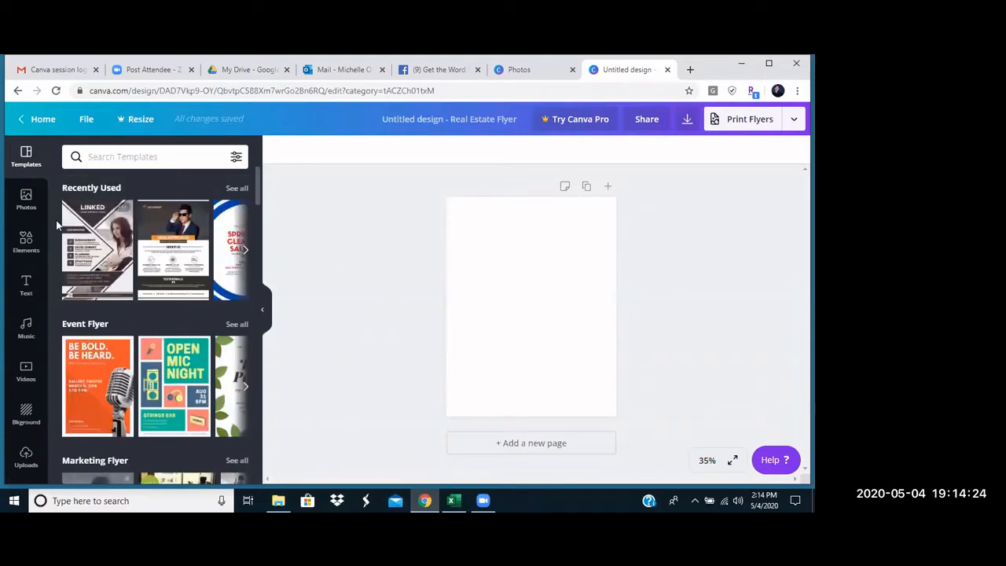
Apply the "We build High Performance Websites" template from the Marketing Flyer category to the blank page
{"action": "scroll", "coordinate": [160, 316], "scroll_direction": "down", "scroll_amount": 1}
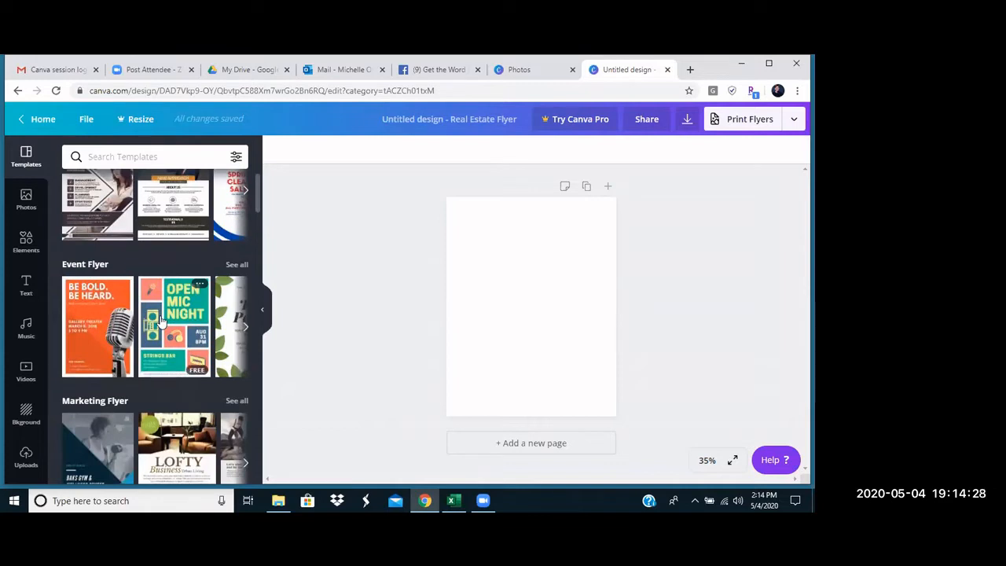
{"action": "scroll", "coordinate": [160, 321], "scroll_direction": "down", "scroll_amount": 1}
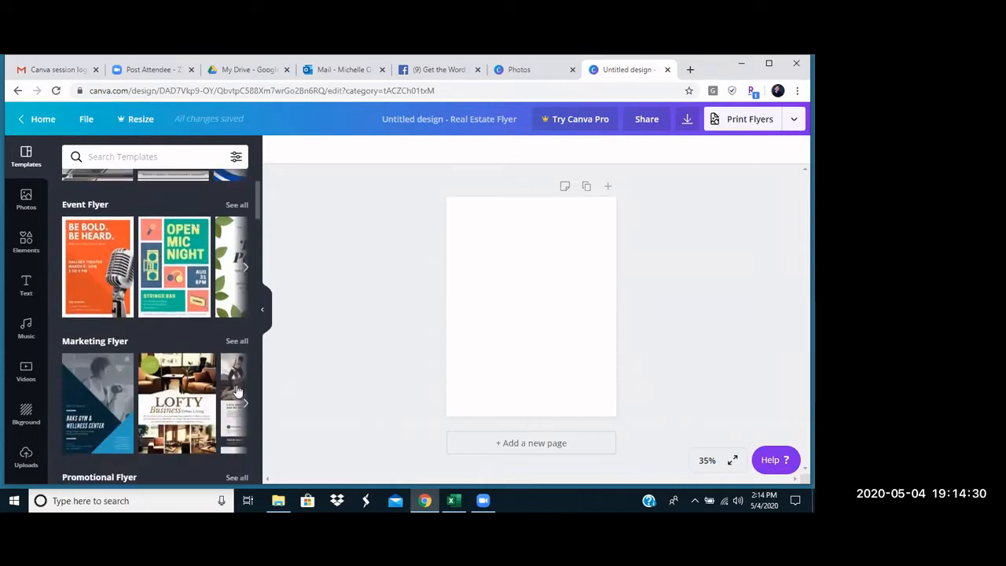
{"action": "left_click", "coordinate": [245, 402]}
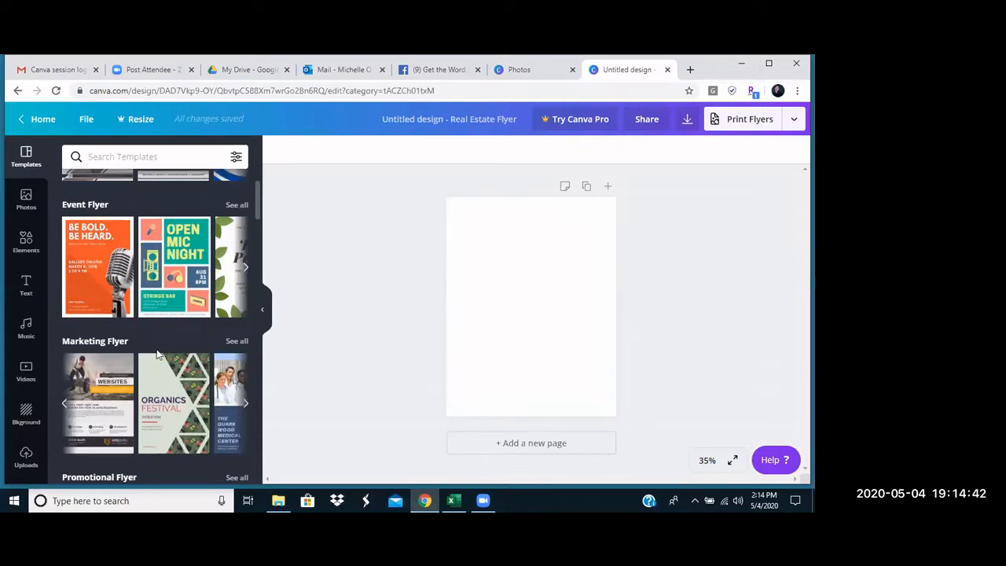
{"action": "left_click", "coordinate": [104, 402]}
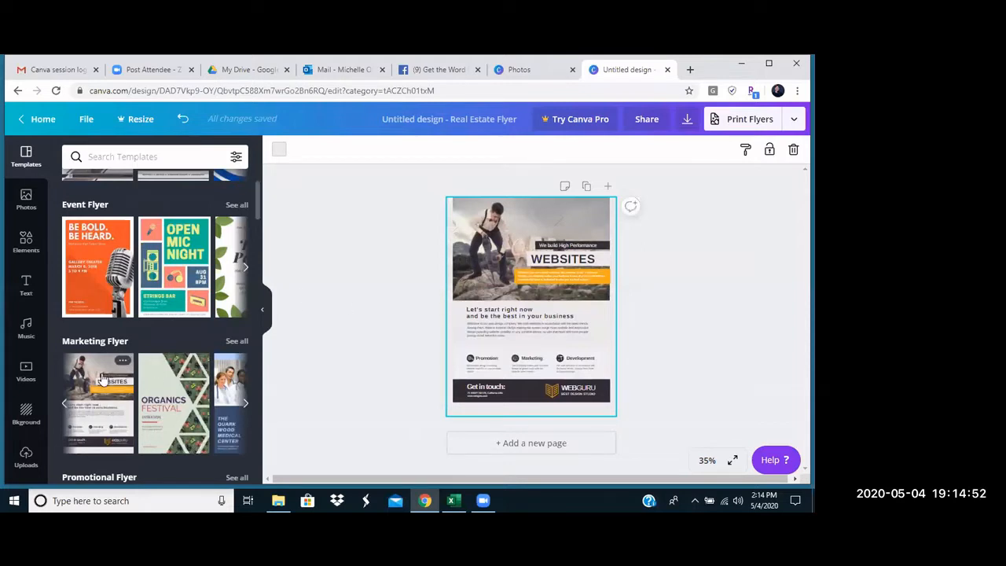
Delete the header photo with its placeholder frame and the body paragraph below "Let's start right now"
{"action": "left_click", "coordinate": [504, 252]}
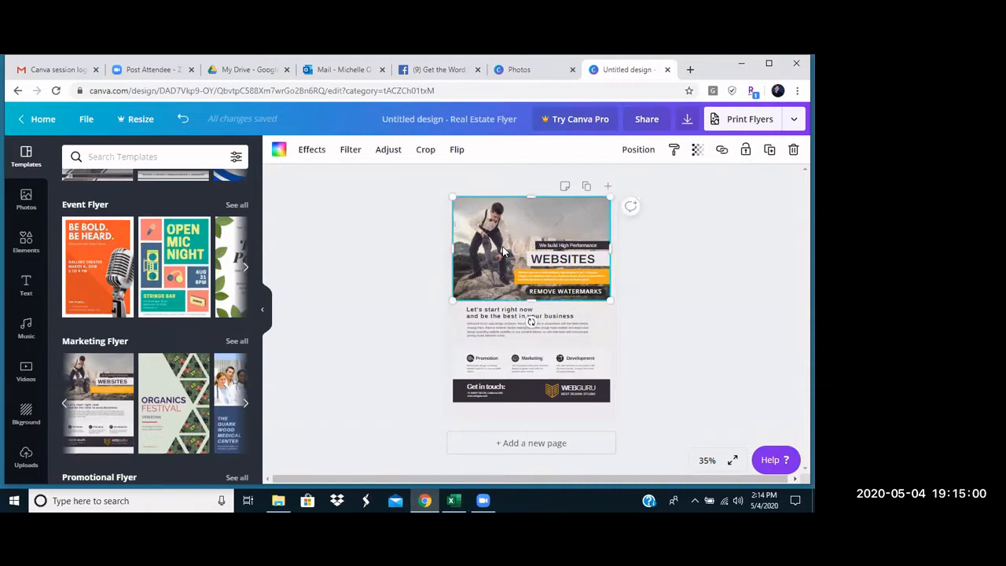
{"action": "key", "text": "Delete"}
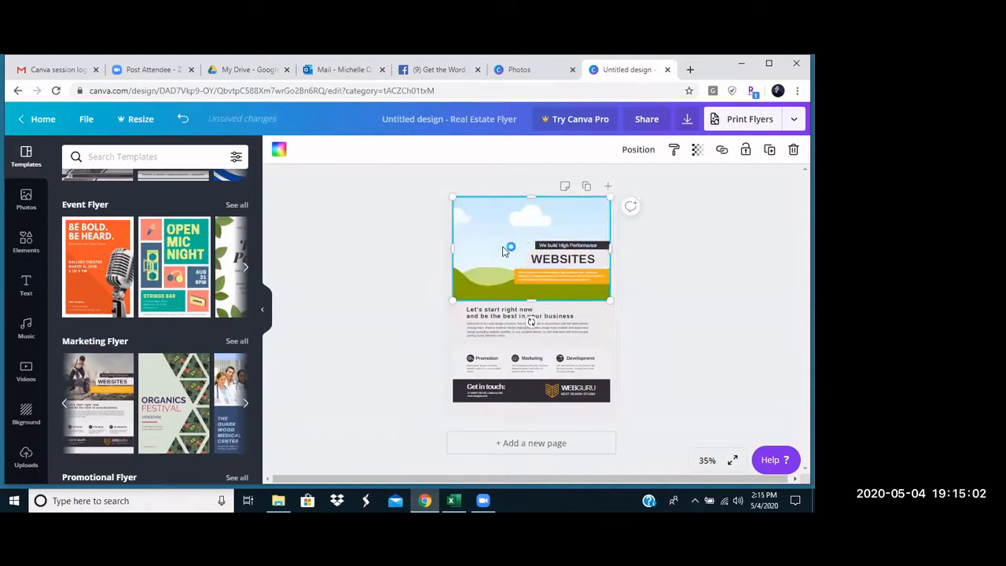
{"action": "key", "text": "Delete"}
{"action": "left_click", "coordinate": [512, 327]}
{"action": "key", "text": "Delete"}
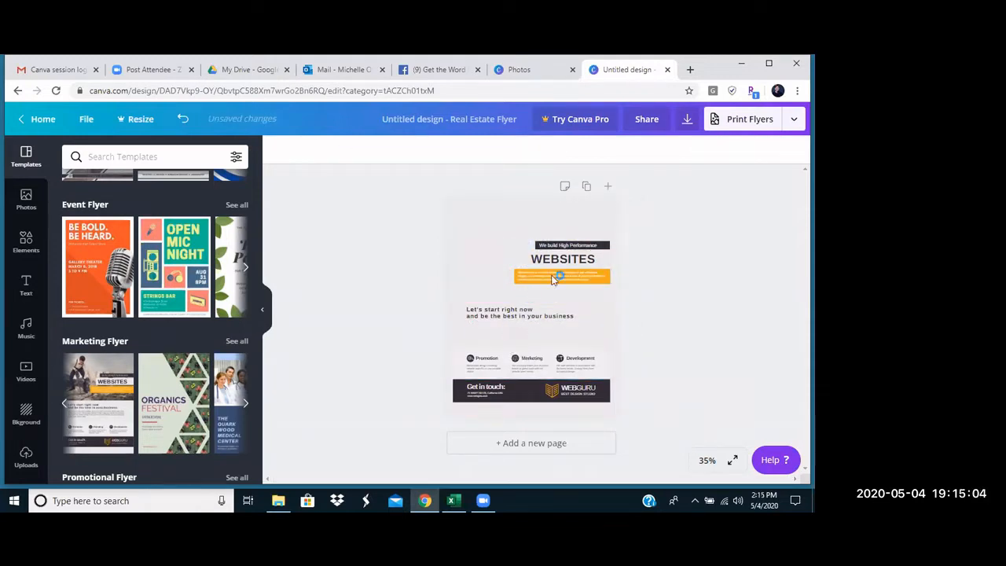
Delete the "We build High Performance" tagline, the orange text block and the "WEBSITES" heading from the flyer
{"action": "left_click", "coordinate": [571, 244]}
{"action": "key", "text": "Delete"}
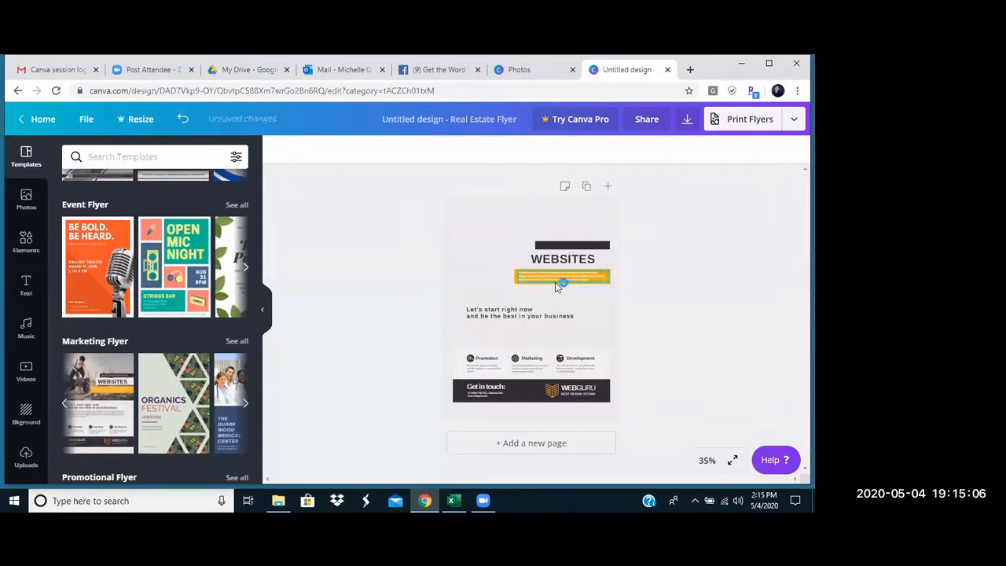
{"action": "left_click", "coordinate": [555, 282]}
{"action": "key", "text": "Delete"}
{"action": "left_click", "coordinate": [556, 265]}
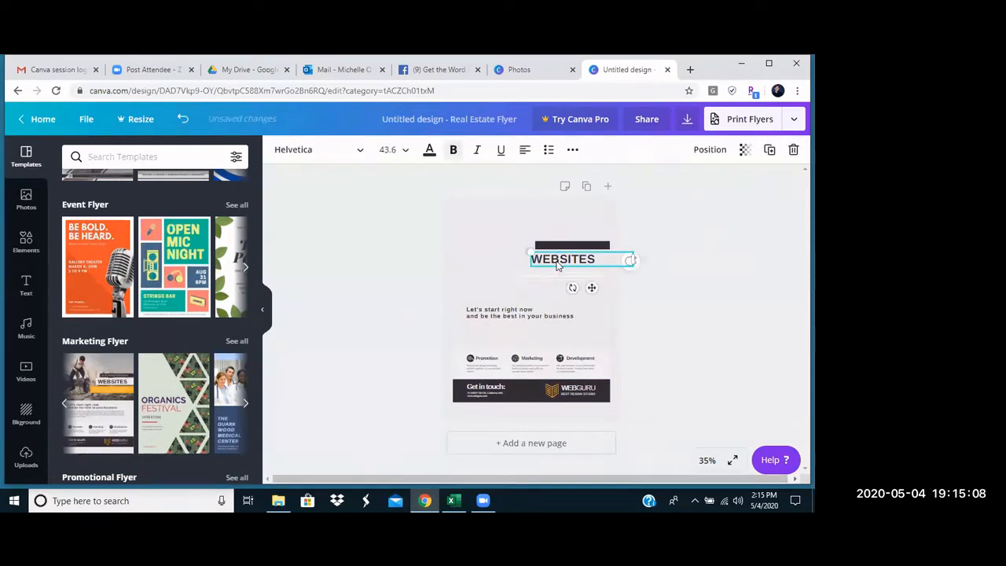
{"action": "key", "text": "Delete"}
Delete the "Let's start right now" subheading, the leftover black and grey bars, and the "Marketing" label
{"action": "left_click", "coordinate": [568, 244]}
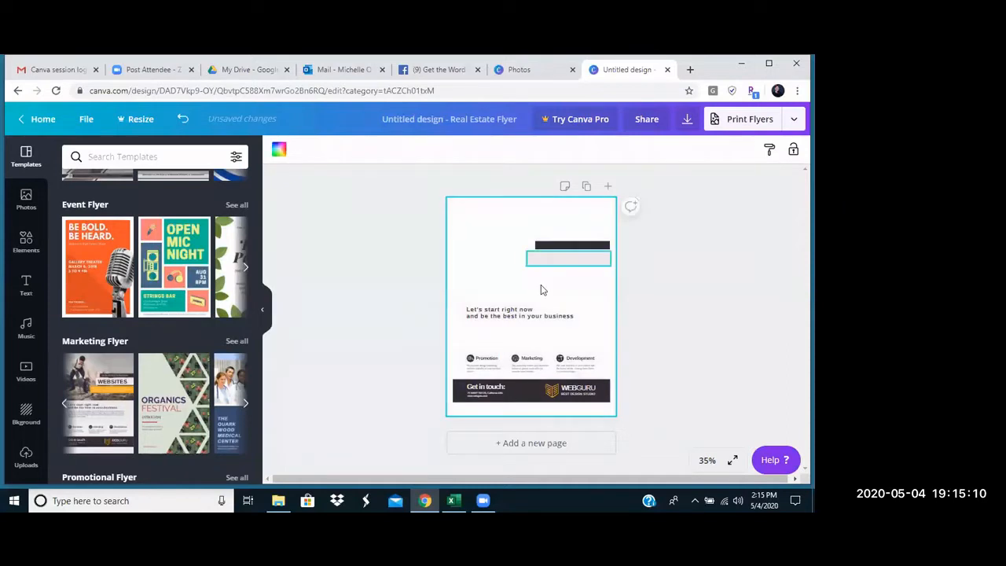
{"action": "left_click", "coordinate": [530, 315]}
{"action": "key", "text": "Delete"}
{"action": "left_click", "coordinate": [558, 249]}
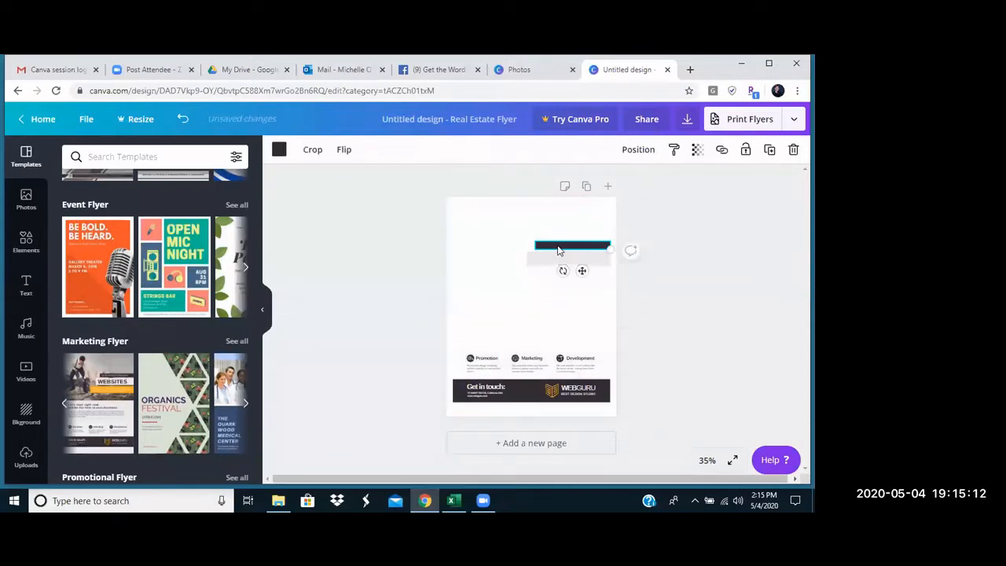
{"action": "key", "text": "Delete"}
{"action": "left_click", "coordinate": [565, 260]}
{"action": "key", "text": "Delete"}
{"action": "left_click", "coordinate": [531, 360]}
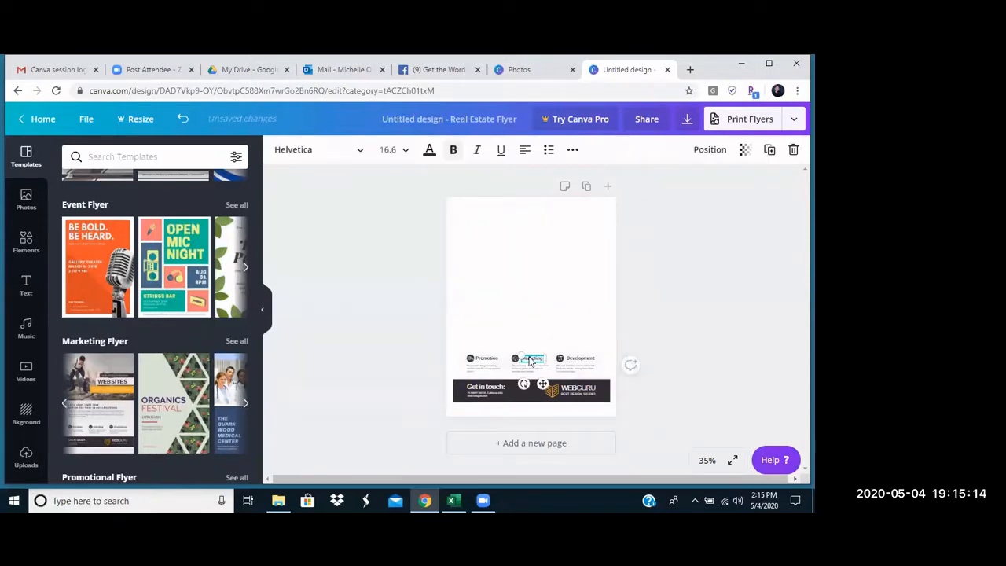
{"action": "key", "text": "Delete"}
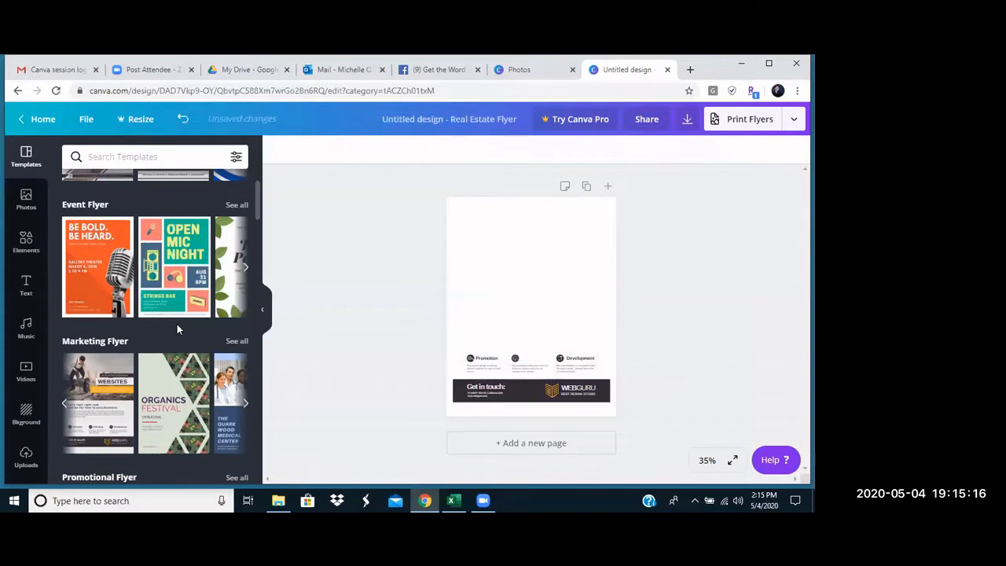
Try the Organics Festival template from the Marketing Flyer category on the page and replace it with the Faith Moves Mountains template
{"action": "left_click", "coordinate": [169, 407]}
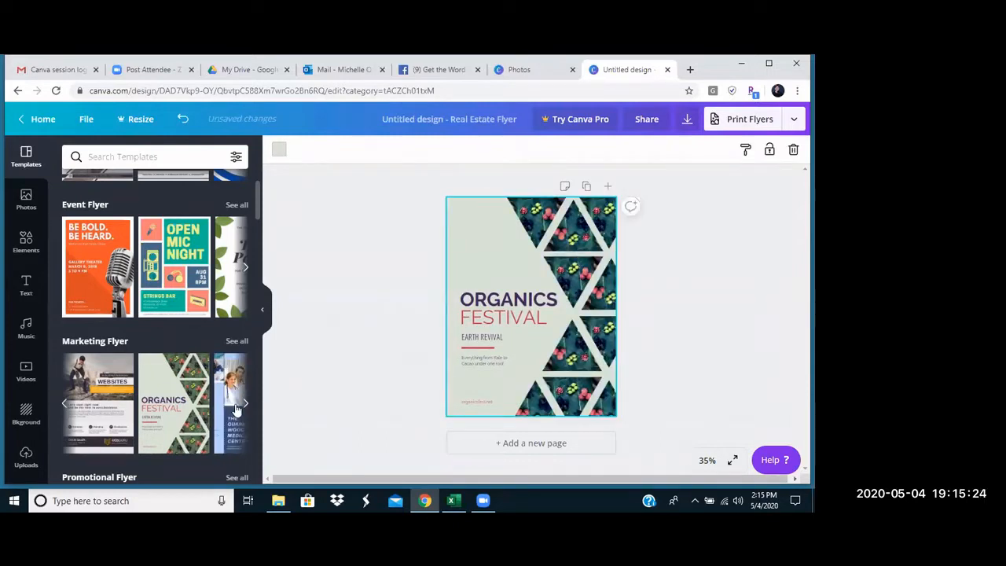
{"action": "left_click", "coordinate": [246, 404]}
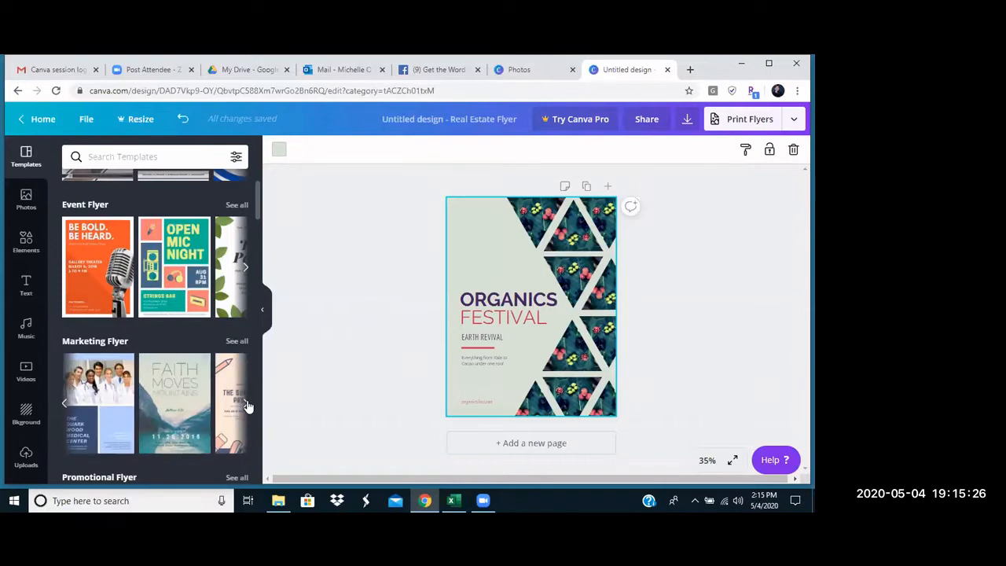
{"action": "left_click", "coordinate": [182, 404]}
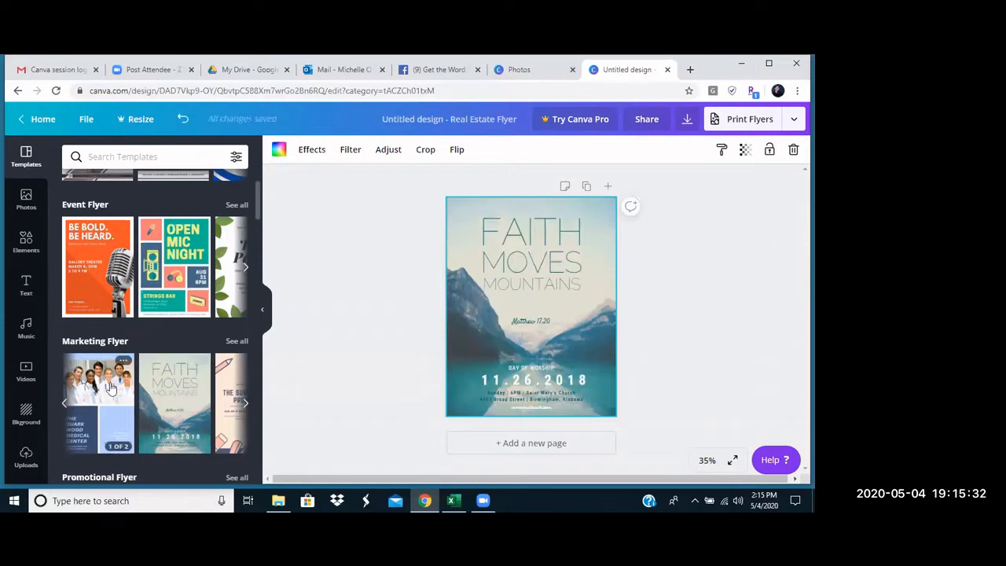
Replace the flyer with the Lofty Business template from the Business Flyer category and open the Blue Yellow Company Business Flyer's page previews
{"action": "scroll", "coordinate": [112, 388], "scroll_direction": "down", "scroll_amount": 1}
{"action": "scroll", "coordinate": [112, 388], "scroll_direction": "down", "scroll_amount": 2}
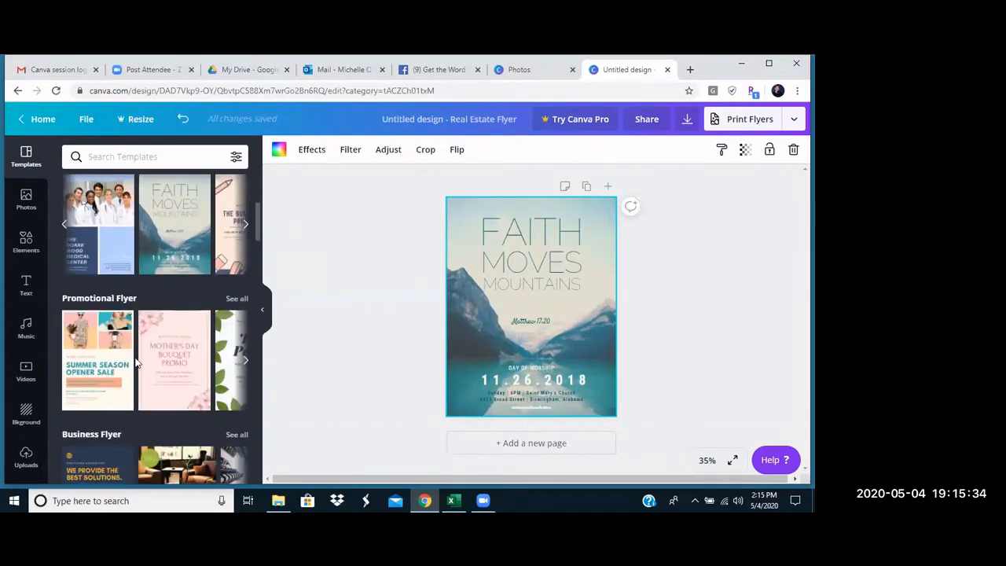
{"action": "scroll", "coordinate": [144, 374], "scroll_direction": "down", "scroll_amount": 2}
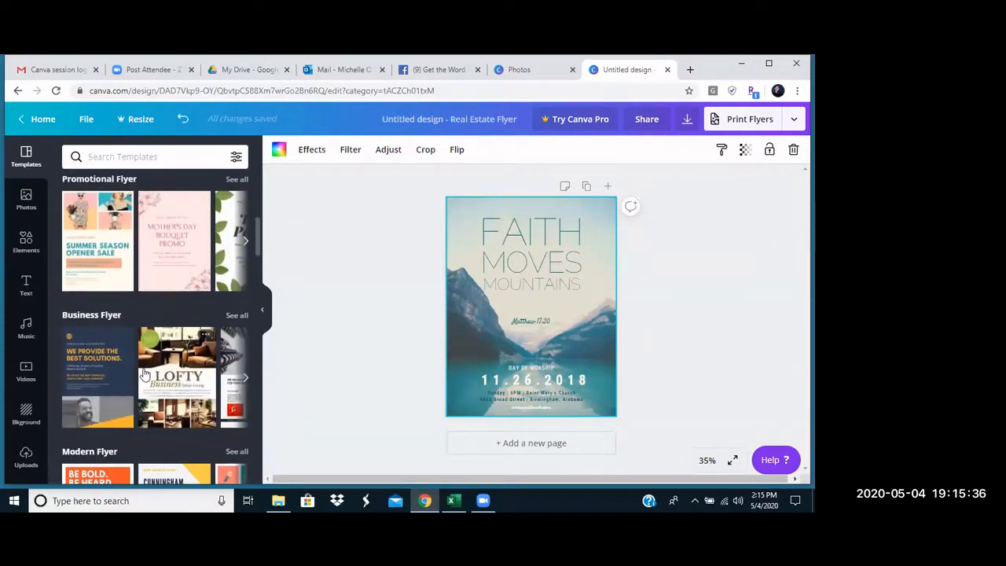
{"action": "left_click", "coordinate": [173, 379]}
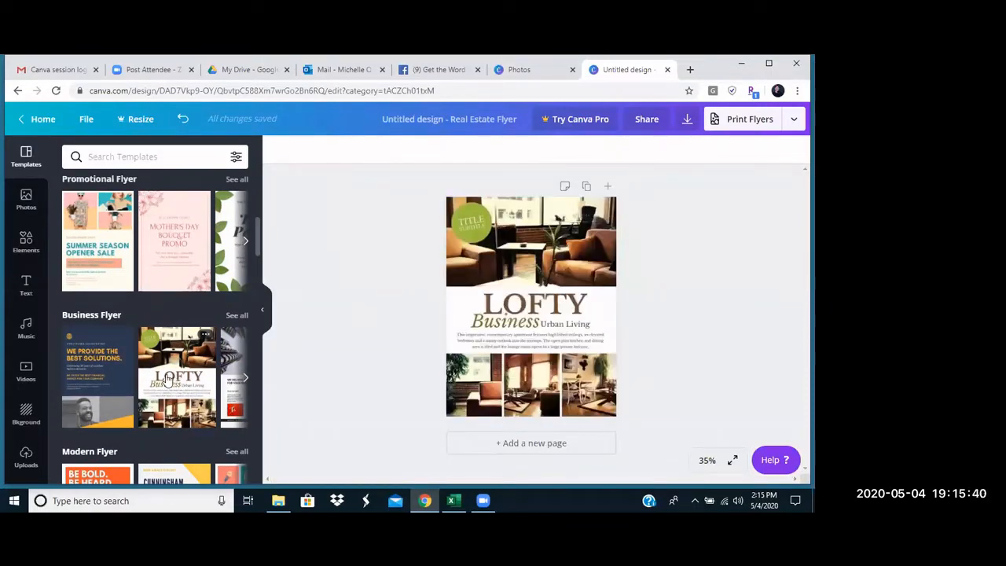
{"action": "left_click", "coordinate": [100, 381]}
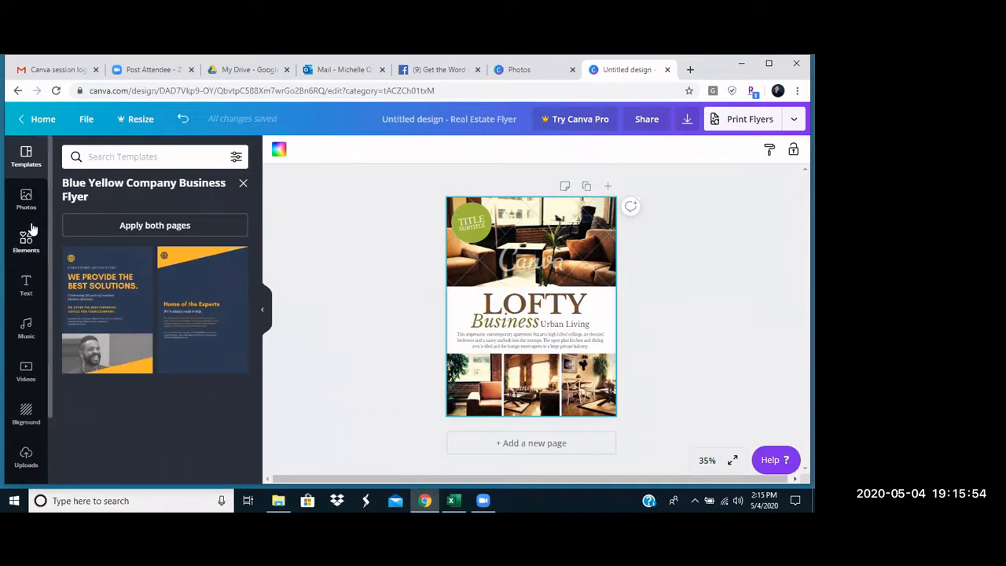
Leave the flyer for the home page and look through all saved designs as far as the 2nd Annual Backyard BBQ flyer
{"action": "left_click", "coordinate": [24, 121]}
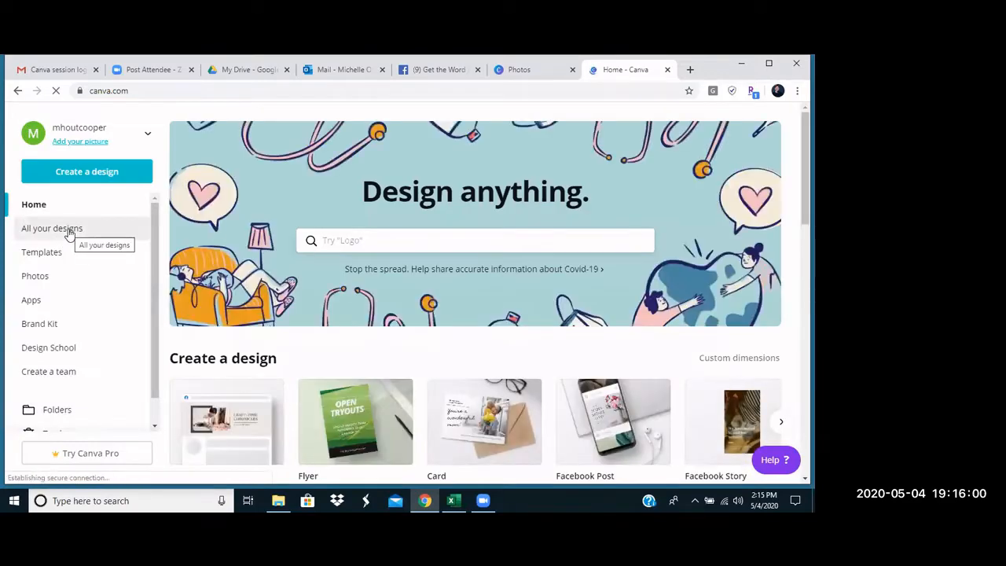
{"action": "left_click", "coordinate": [68, 230]}
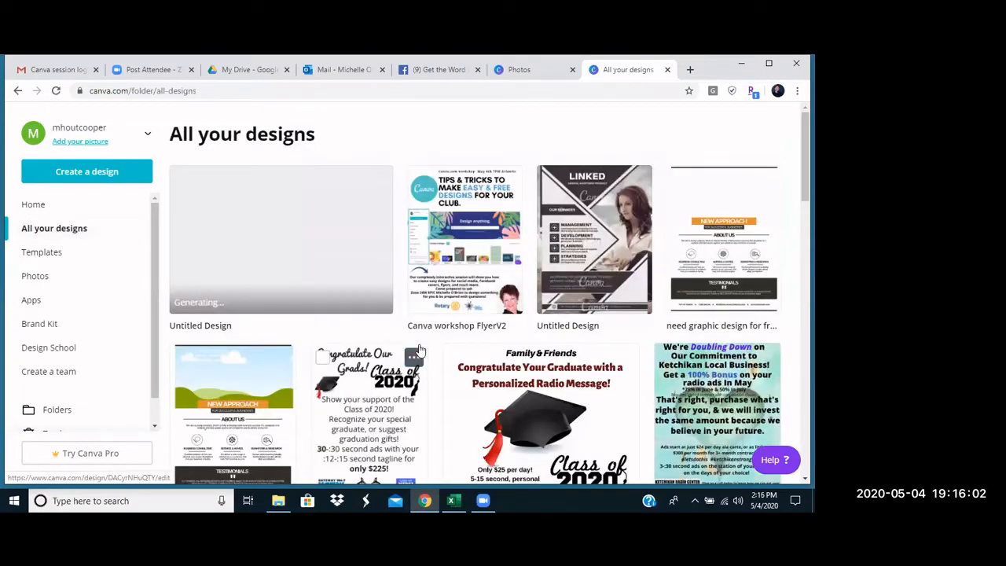
{"action": "scroll", "coordinate": [419, 351], "scroll_direction": "down", "scroll_amount": 5}
{"action": "scroll", "coordinate": [419, 351], "scroll_direction": "down", "scroll_amount": 10}
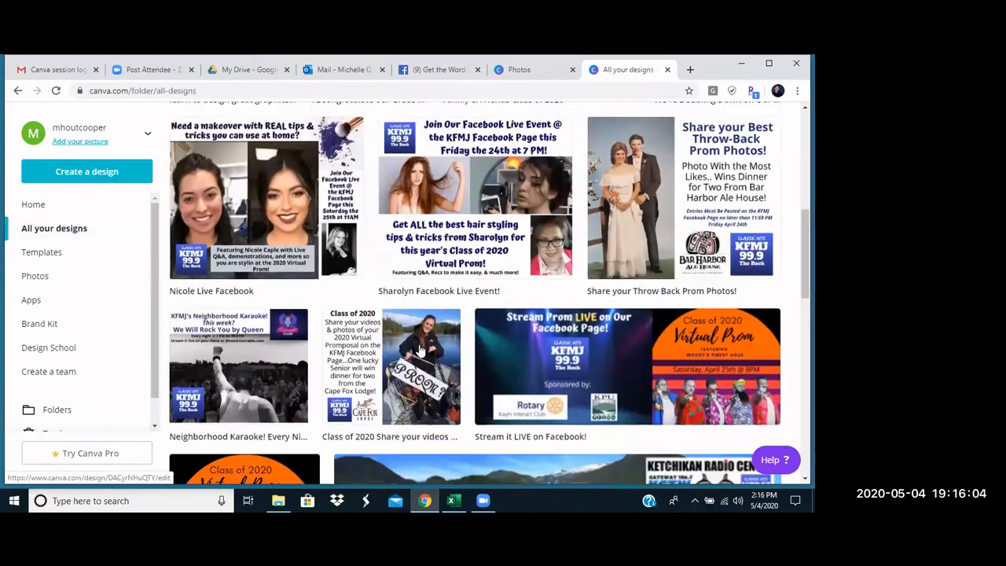
{"action": "scroll", "coordinate": [419, 351], "scroll_direction": "down", "scroll_amount": 6}
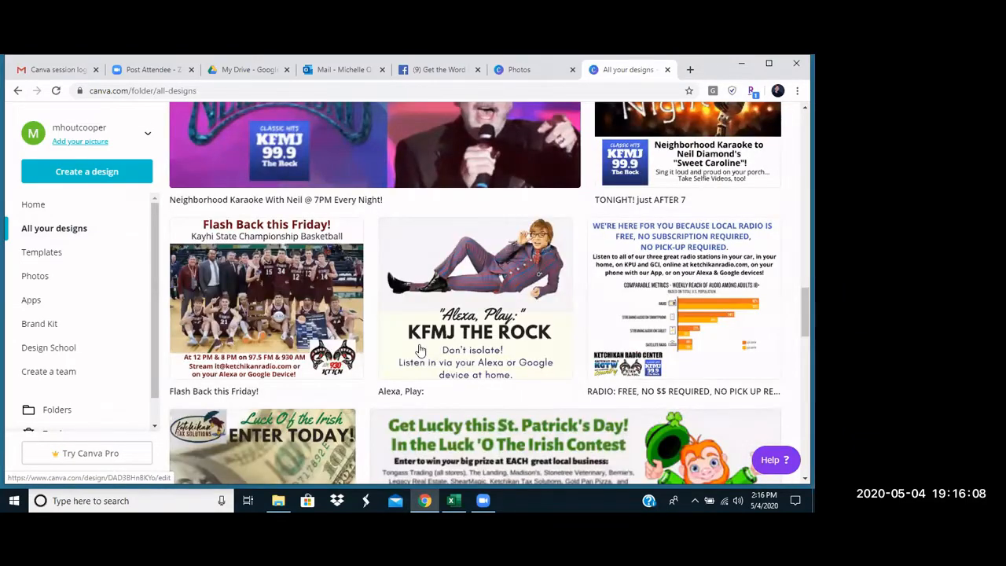
{"action": "scroll", "coordinate": [419, 350], "scroll_direction": "down", "scroll_amount": 15}
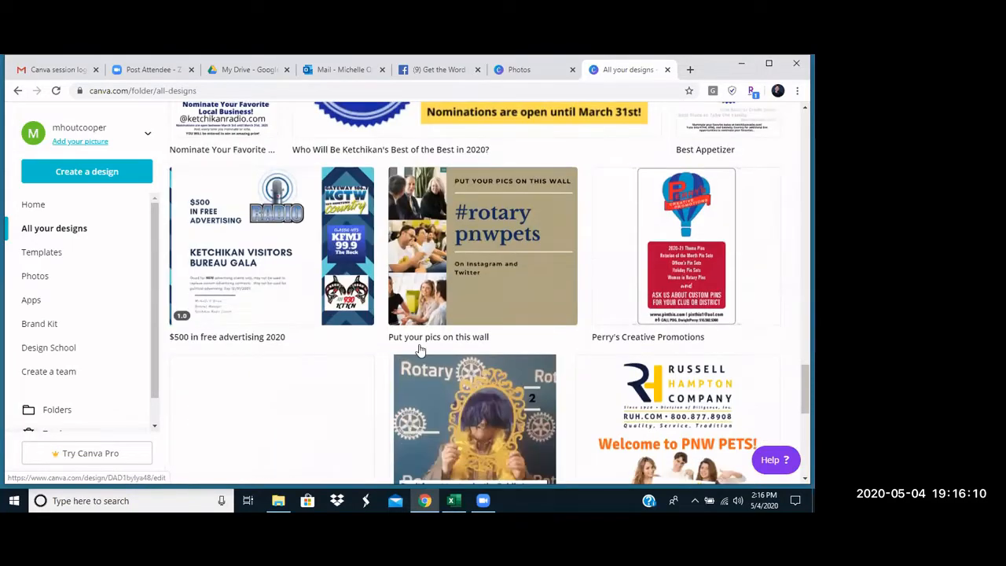
{"action": "scroll", "coordinate": [418, 350], "scroll_direction": "down", "scroll_amount": 4}
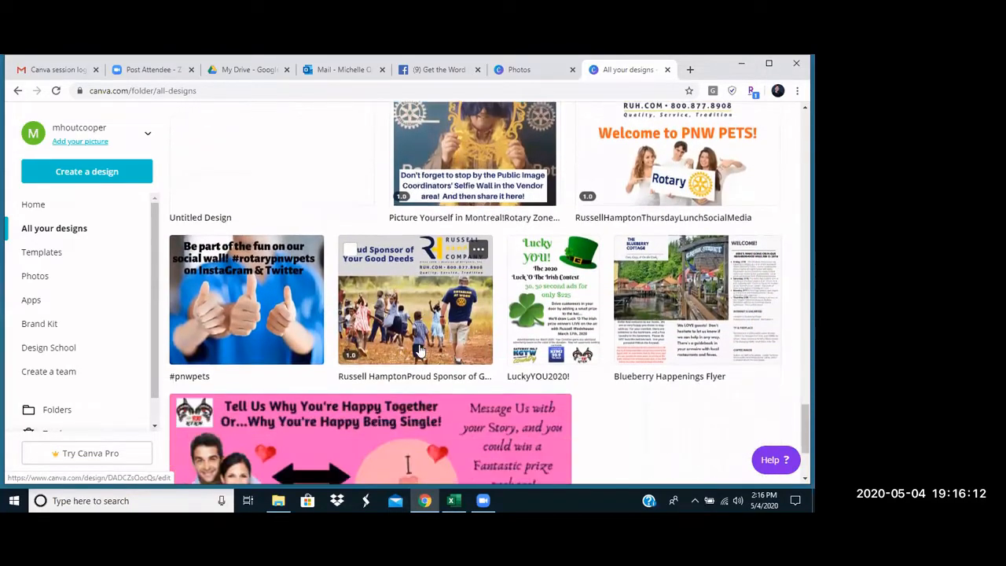
{"action": "scroll", "coordinate": [419, 351], "scroll_direction": "down", "scroll_amount": 8}
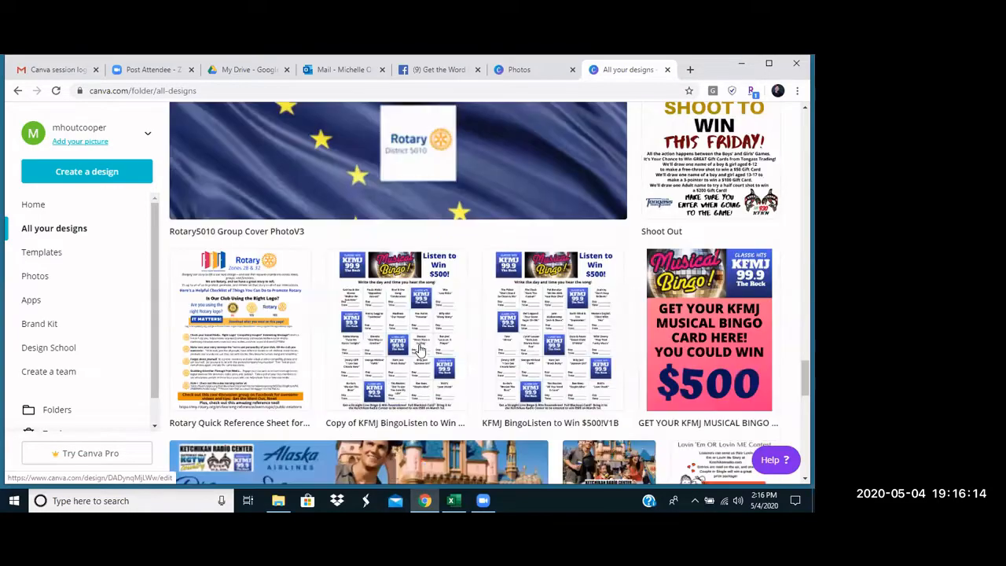
{"action": "scroll", "coordinate": [419, 350], "scroll_direction": "down", "scroll_amount": 3}
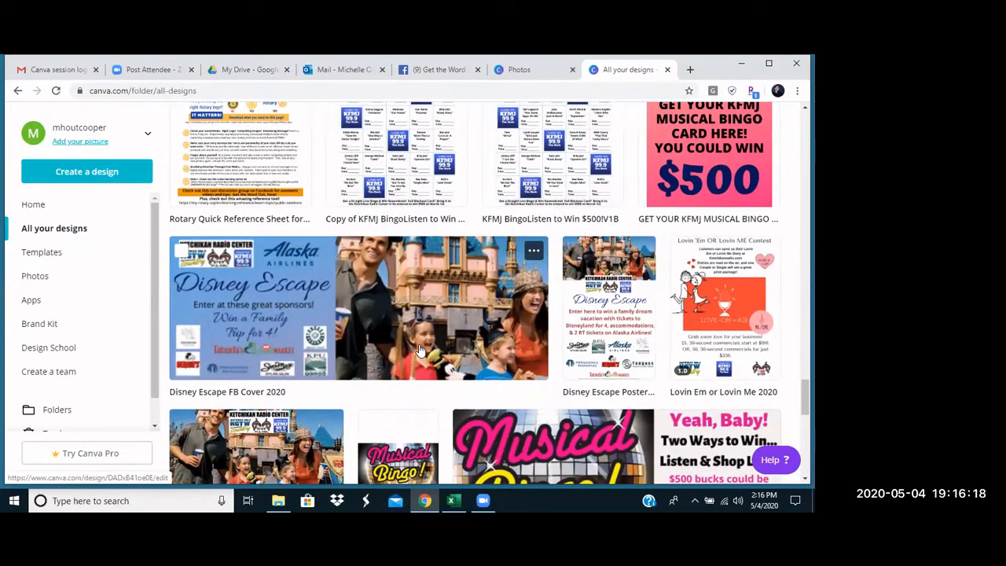
{"action": "scroll", "coordinate": [418, 350], "scroll_direction": "down", "scroll_amount": 5}
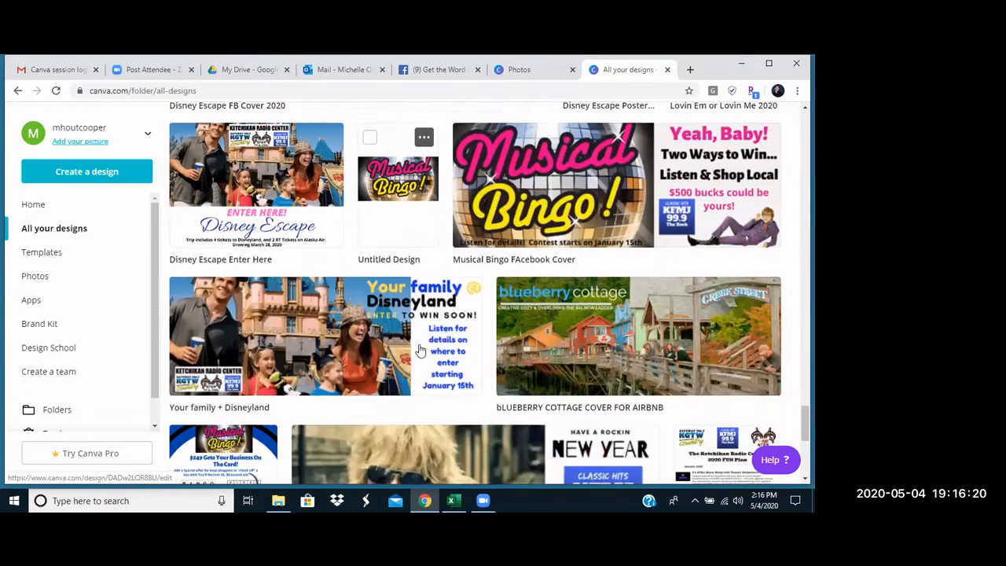
{"action": "scroll", "coordinate": [419, 351], "scroll_direction": "down", "scroll_amount": 5}
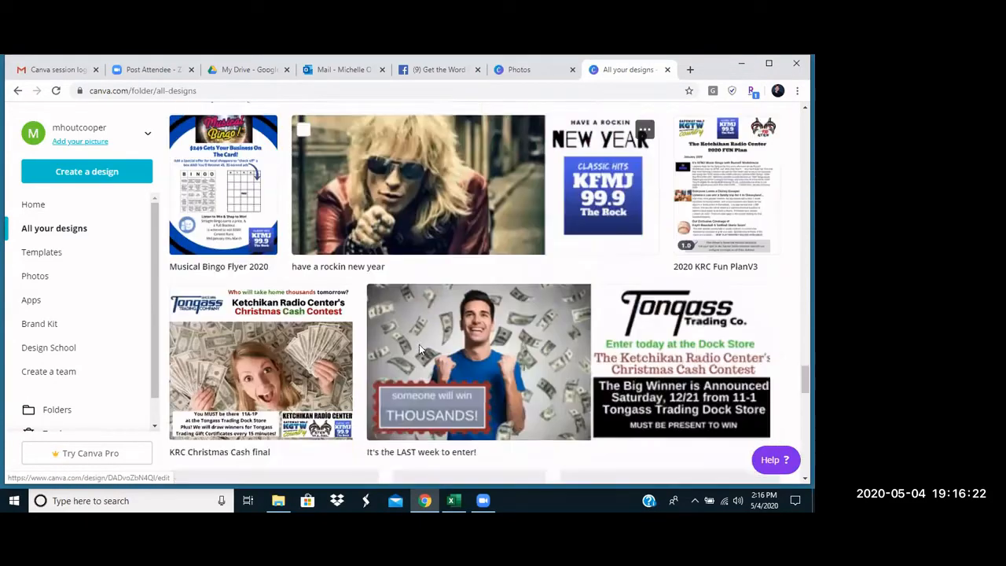
{"action": "scroll", "coordinate": [419, 349], "scroll_direction": "down", "scroll_amount": 5}
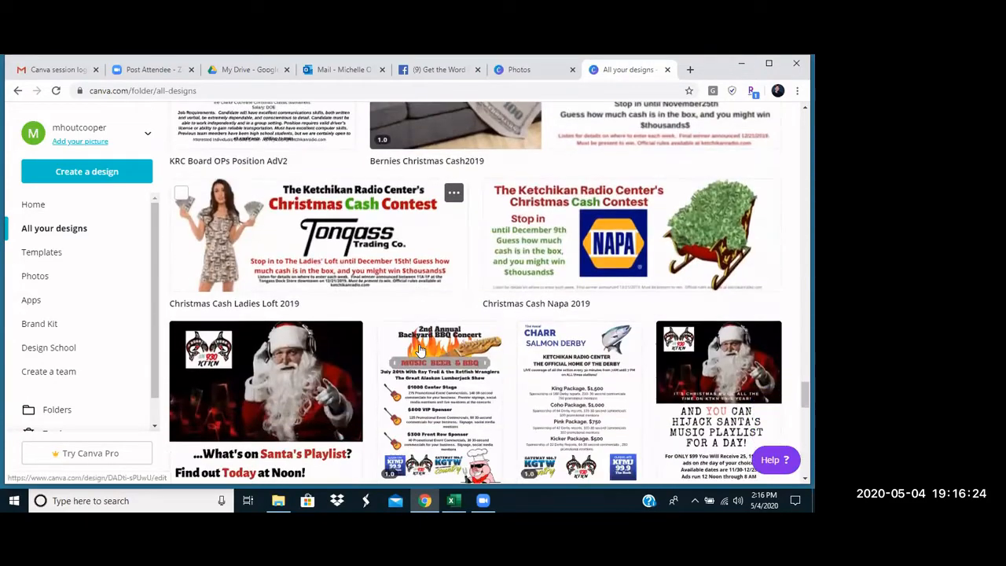
{"action": "scroll", "coordinate": [422, 350], "scroll_direction": "down", "scroll_amount": 3}
{"action": "scroll", "coordinate": [449, 293], "scroll_direction": "up", "scroll_amount": 1}
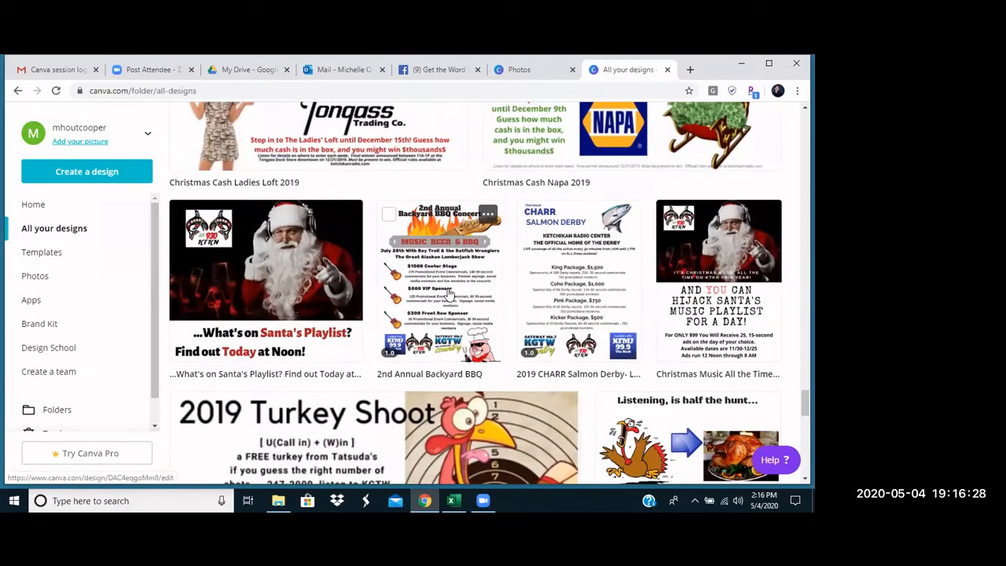
Open the 2nd Annual Backyard BBQ design and select its top small guitar, then the guitar-neck graphic, as separate elements
{"action": "left_click", "coordinate": [450, 292]}
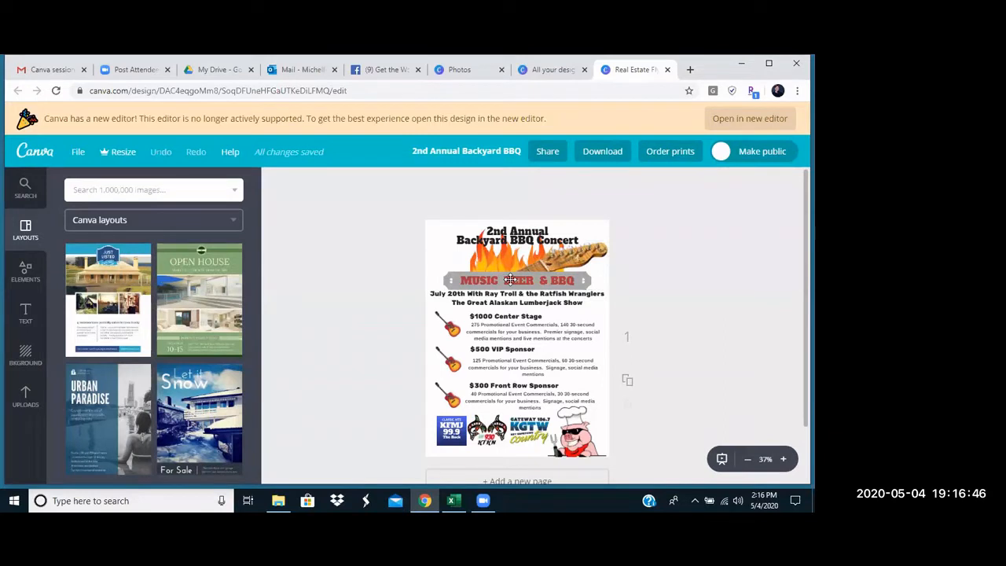
{"action": "left_click", "coordinate": [450, 331]}
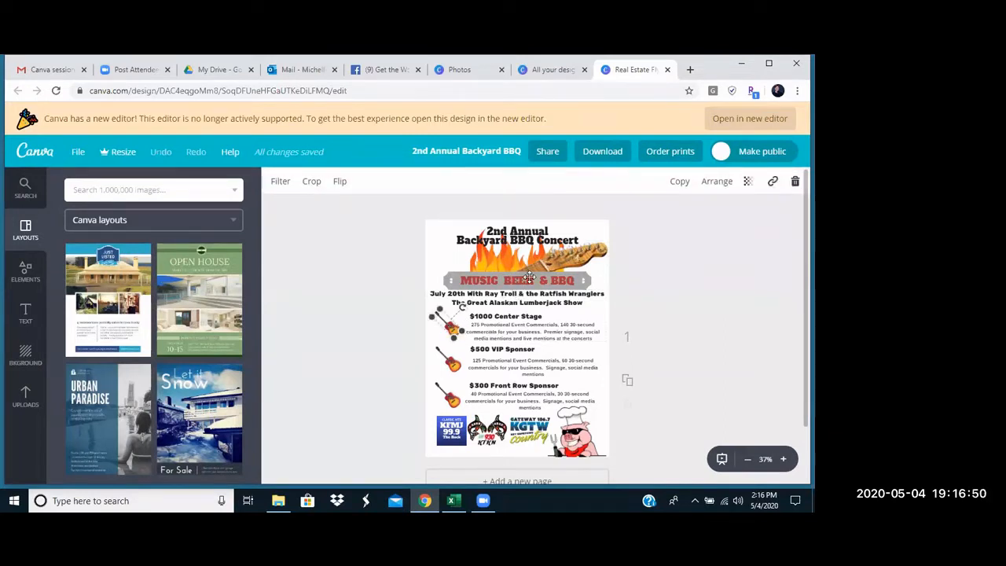
{"action": "key", "text": "Escape"}
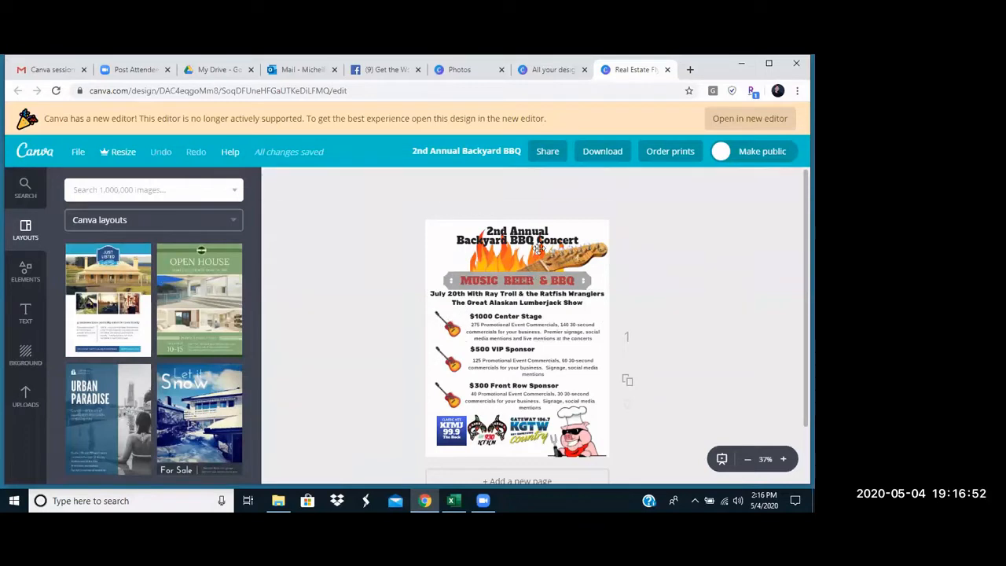
{"action": "left_click", "coordinate": [540, 257]}
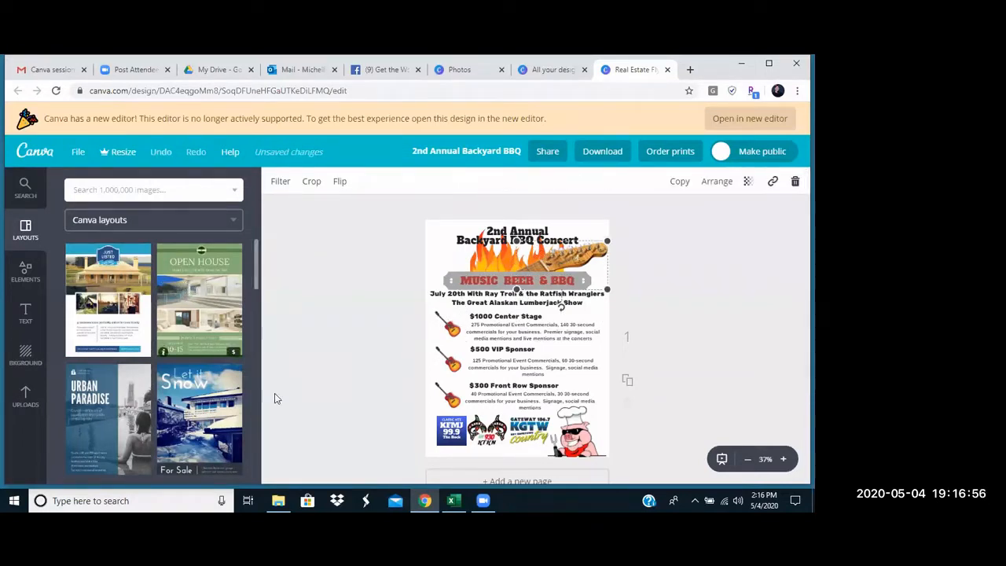
Look through the previously uploaded images and logos in the BBQ flyer, and reload the design
{"action": "left_click", "coordinate": [25, 398]}
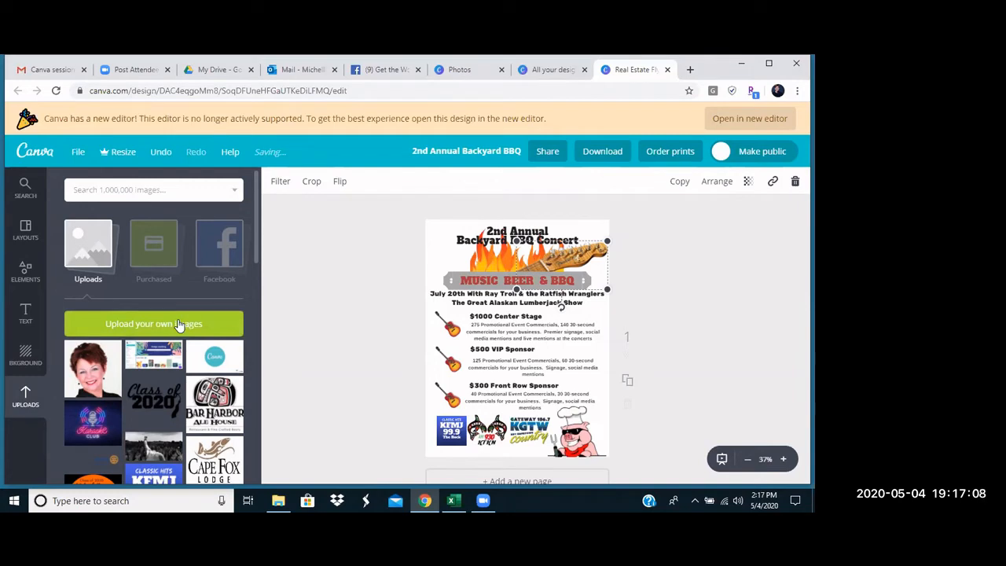
{"action": "scroll", "coordinate": [180, 345], "scroll_direction": "down", "scroll_amount": 3}
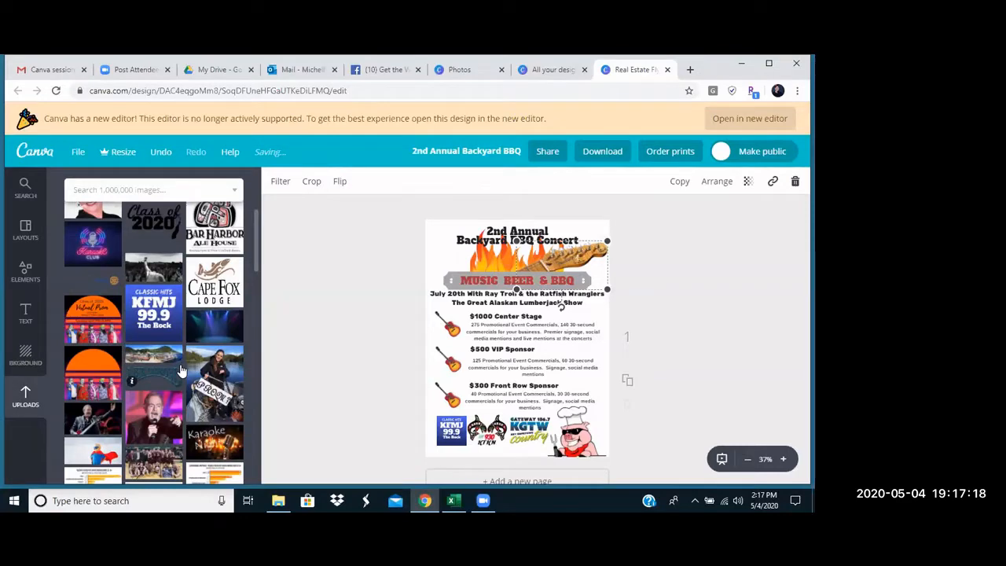
{"action": "scroll", "coordinate": [181, 369], "scroll_direction": "down", "scroll_amount": 2}
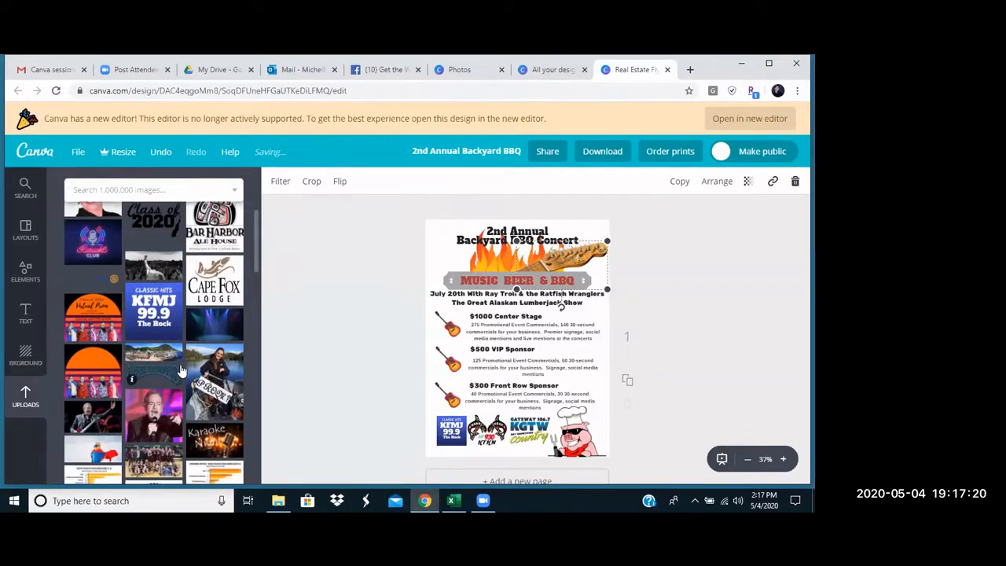
{"action": "scroll", "coordinate": [181, 369], "scroll_direction": "down", "scroll_amount": 6}
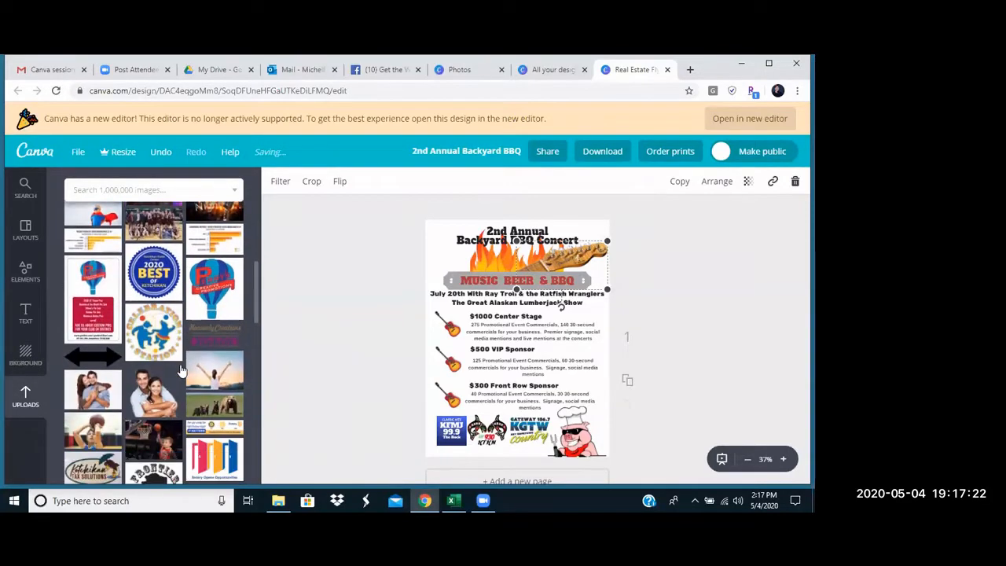
{"action": "scroll", "coordinate": [181, 369], "scroll_direction": "down", "scroll_amount": 6}
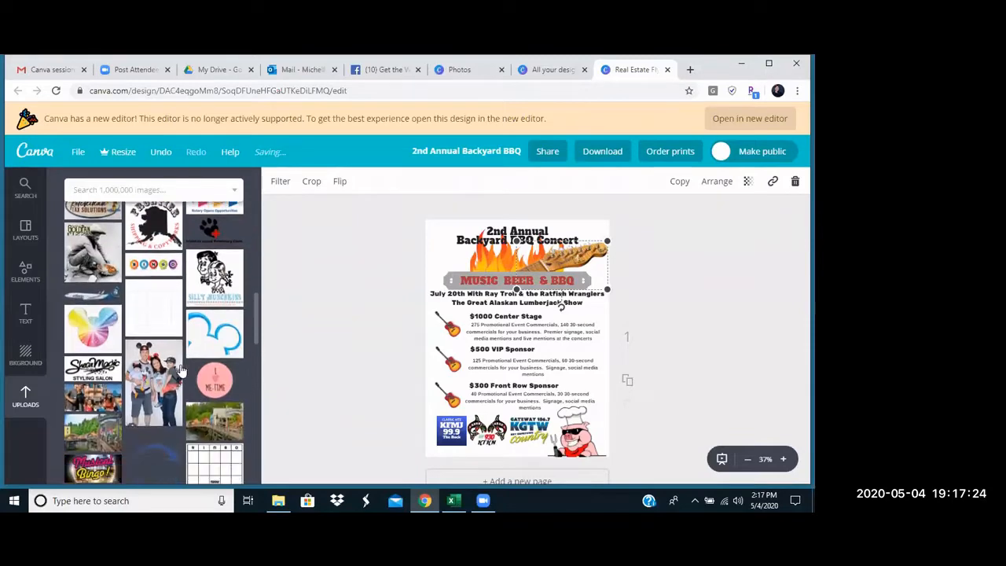
{"action": "scroll", "coordinate": [181, 370], "scroll_direction": "down", "scroll_amount": 6}
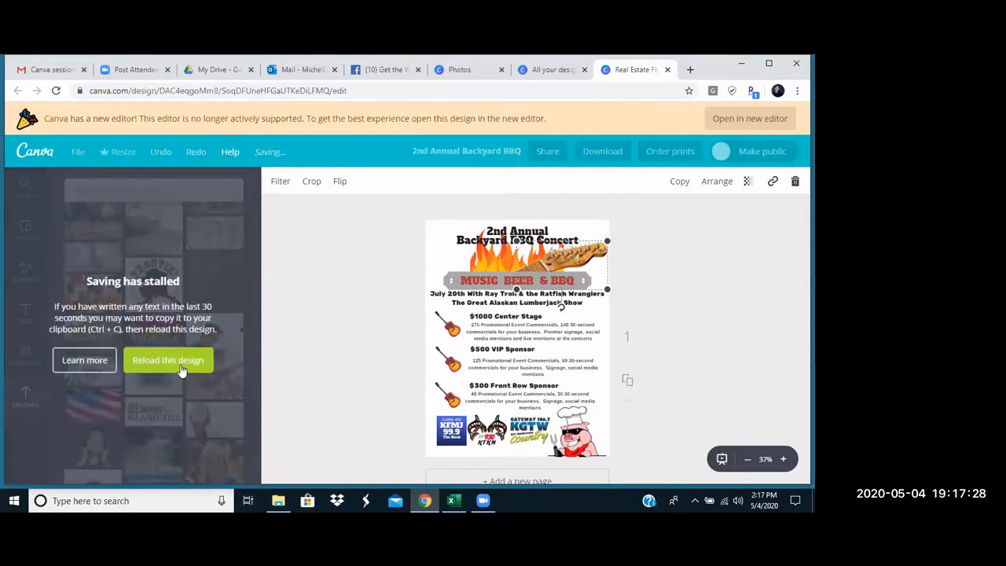
{"action": "left_click", "coordinate": [146, 361]}
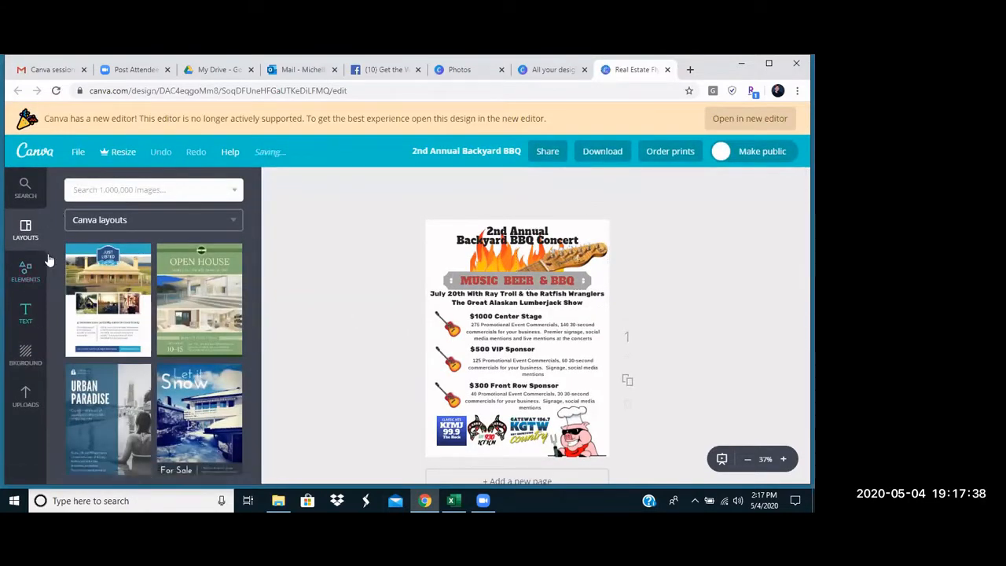
Create a new Facebook Post design from the home page and apply the recently used "learn how to cook" template
{"action": "left_click", "coordinate": [35, 153]}
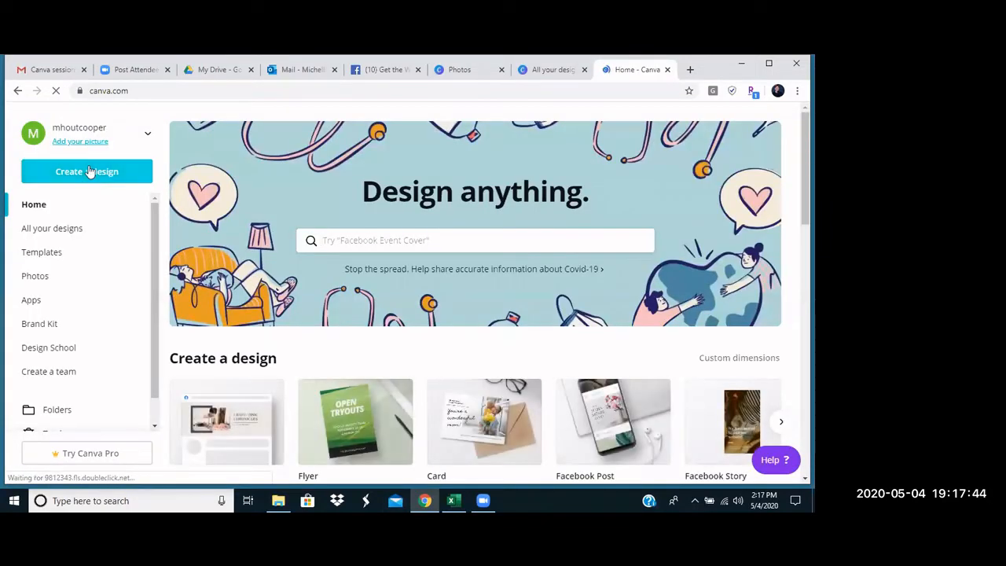
{"action": "left_click", "coordinate": [89, 175]}
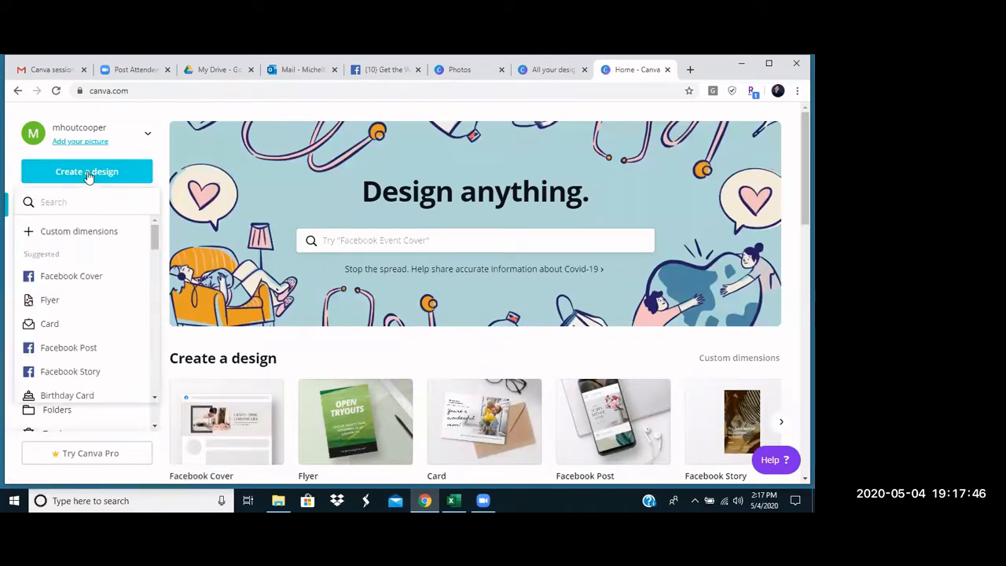
{"action": "left_click", "coordinate": [76, 353]}
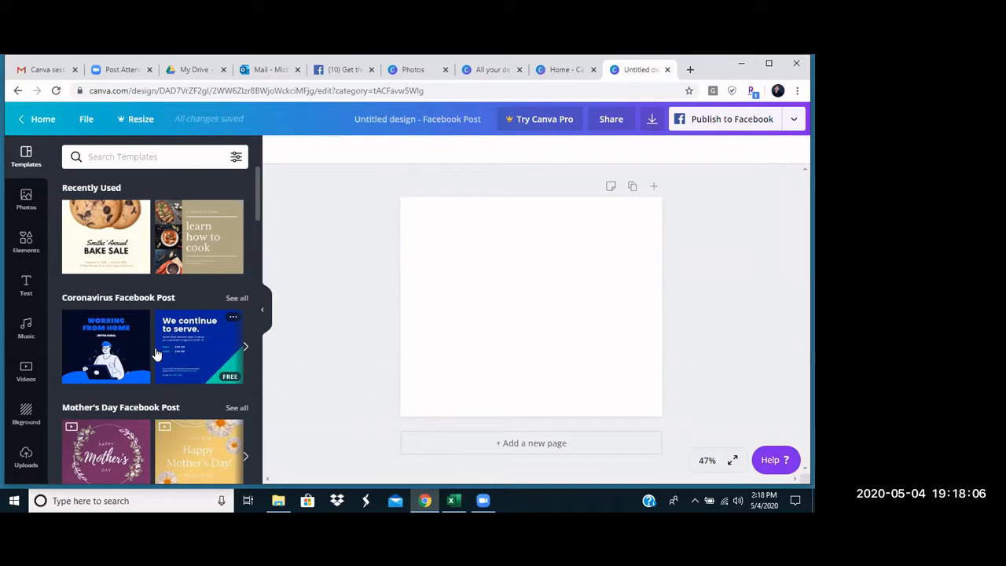
{"action": "left_click", "coordinate": [217, 233]}
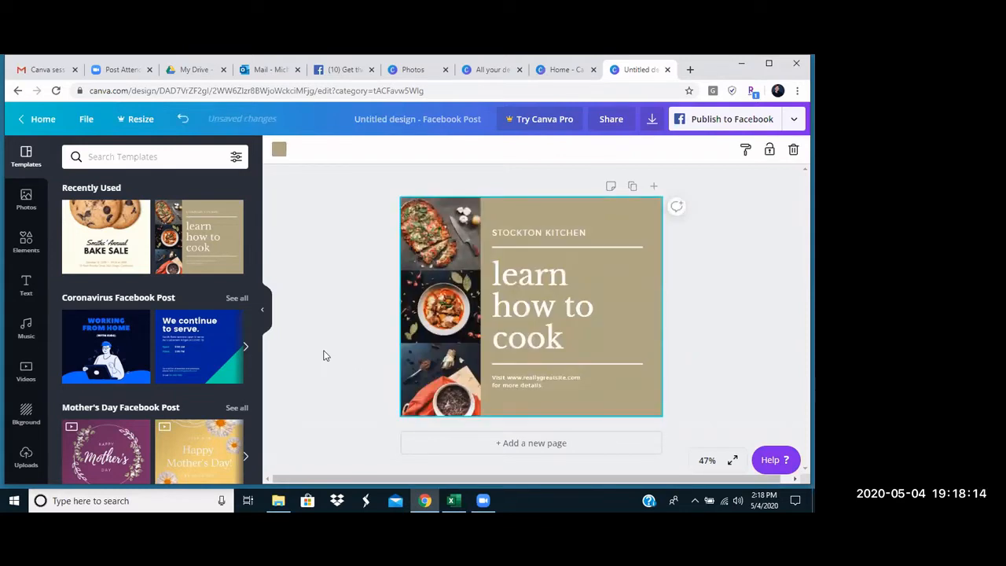
Delete the pizza photo from the top frame of the photo column
{"action": "left_click", "coordinate": [440, 240]}
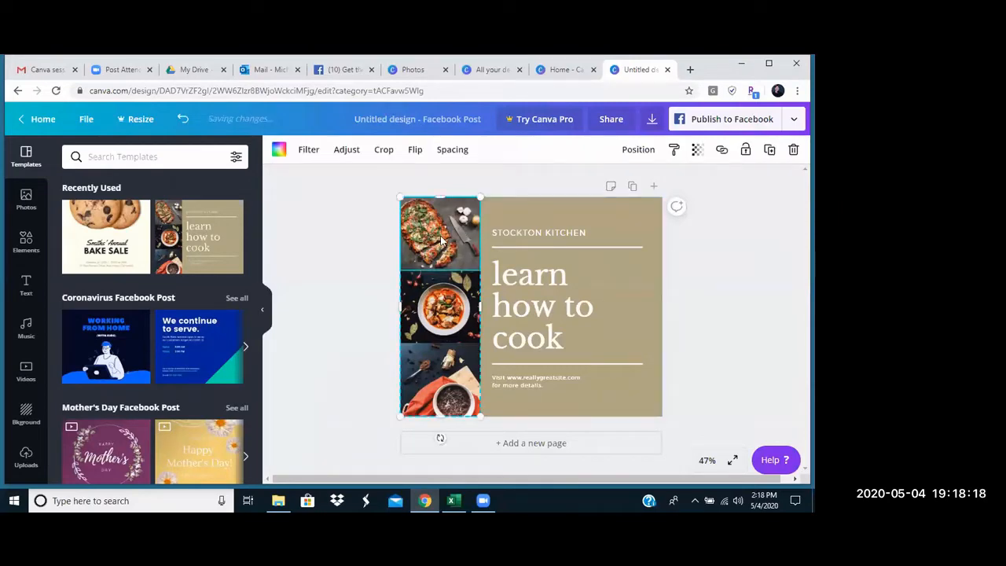
{"action": "key", "text": "Delete"}
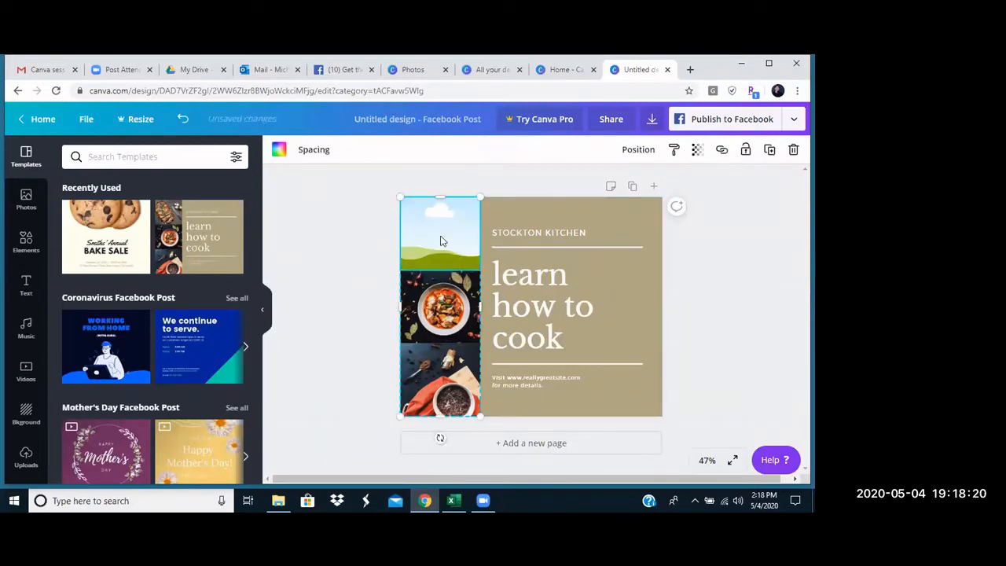
Look through the uploaded images for a replacement photo for the empty top frame
{"action": "left_click", "coordinate": [26, 456]}
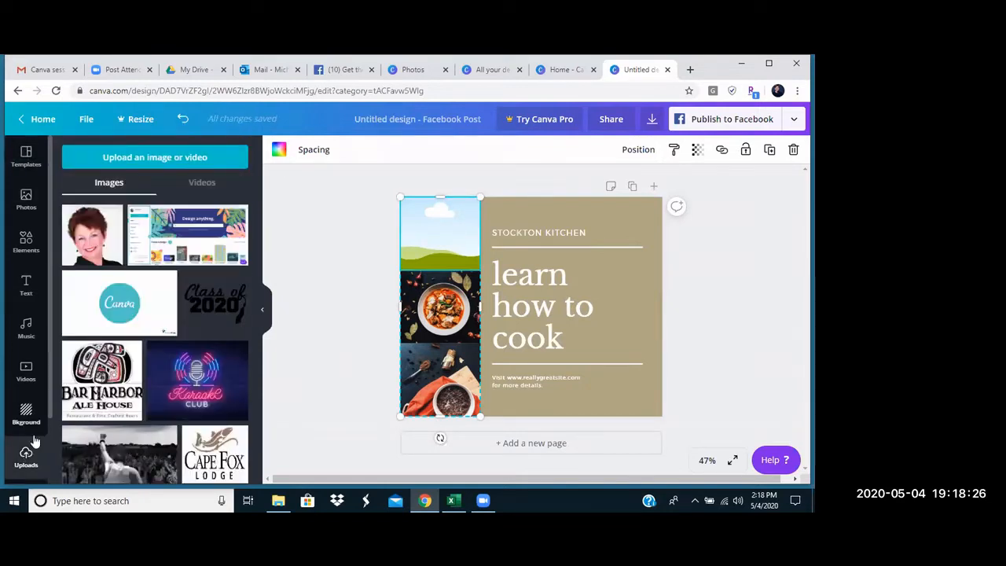
{"action": "scroll", "coordinate": [200, 345], "scroll_direction": "down", "scroll_amount": 5}
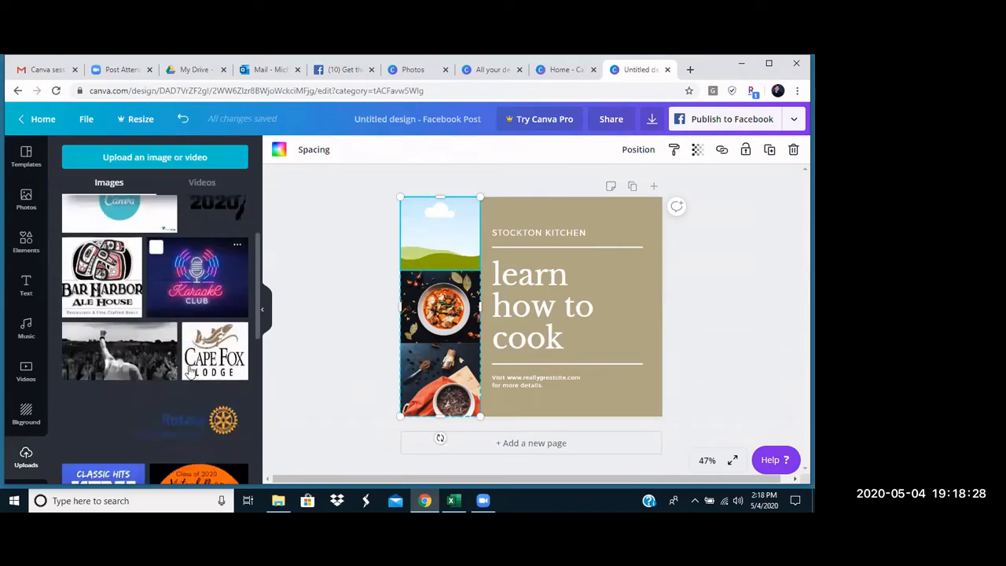
{"action": "scroll", "coordinate": [188, 370], "scroll_direction": "down", "scroll_amount": 3}
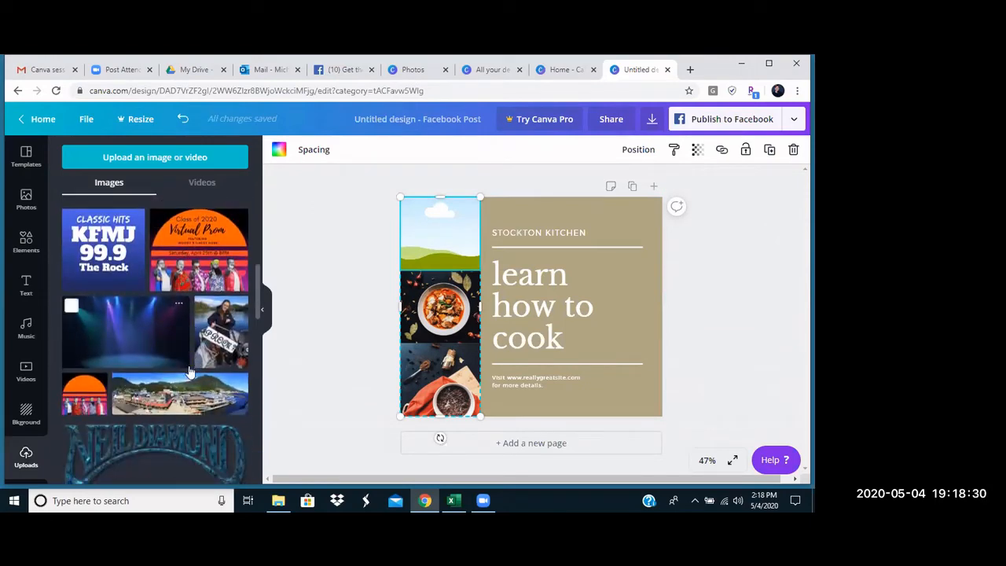
{"action": "scroll", "coordinate": [196, 344], "scroll_direction": "down", "scroll_amount": 3}
{"action": "scroll", "coordinate": [196, 343], "scroll_direction": "down", "scroll_amount": 8}
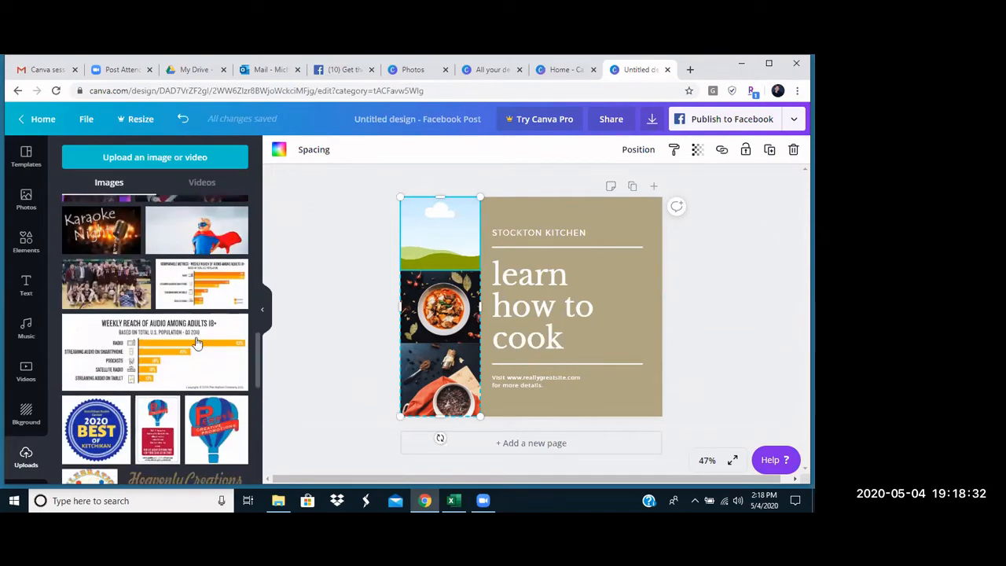
{"action": "scroll", "coordinate": [196, 344], "scroll_direction": "down", "scroll_amount": 6}
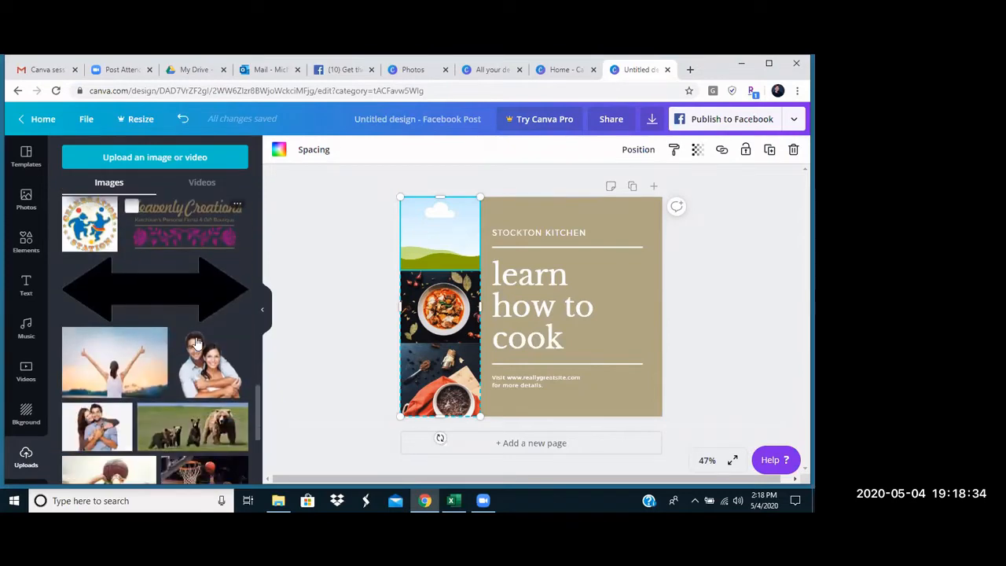
{"action": "scroll", "coordinate": [197, 344], "scroll_direction": "down", "scroll_amount": 6}
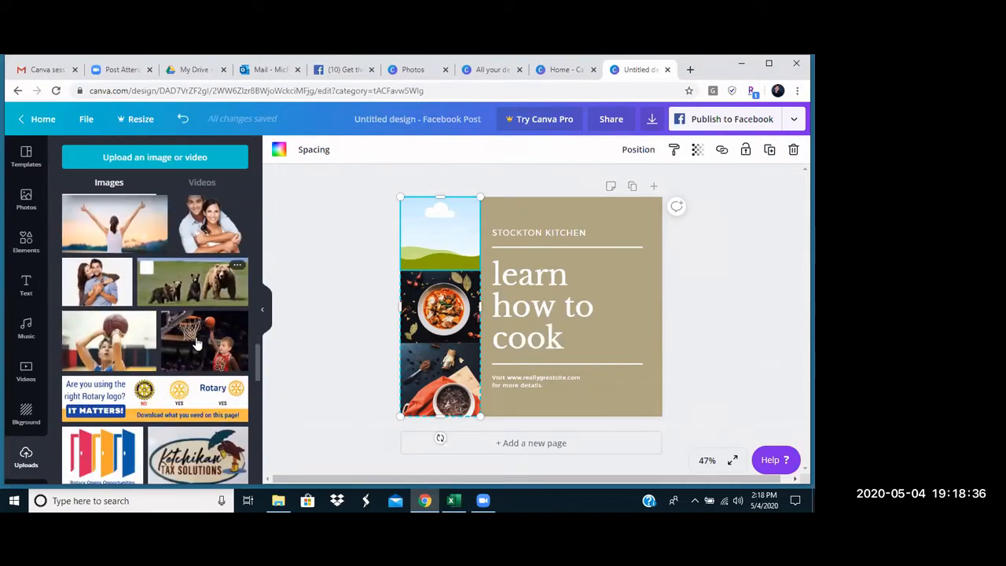
{"action": "scroll", "coordinate": [197, 343], "scroll_direction": "down", "scroll_amount": 2}
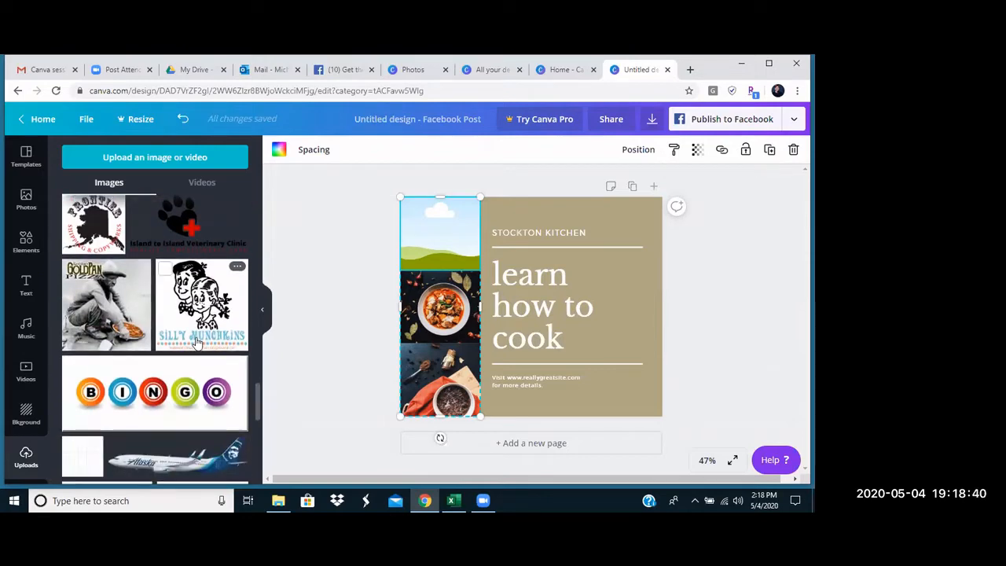
{"action": "scroll", "coordinate": [198, 344], "scroll_direction": "down", "scroll_amount": 4}
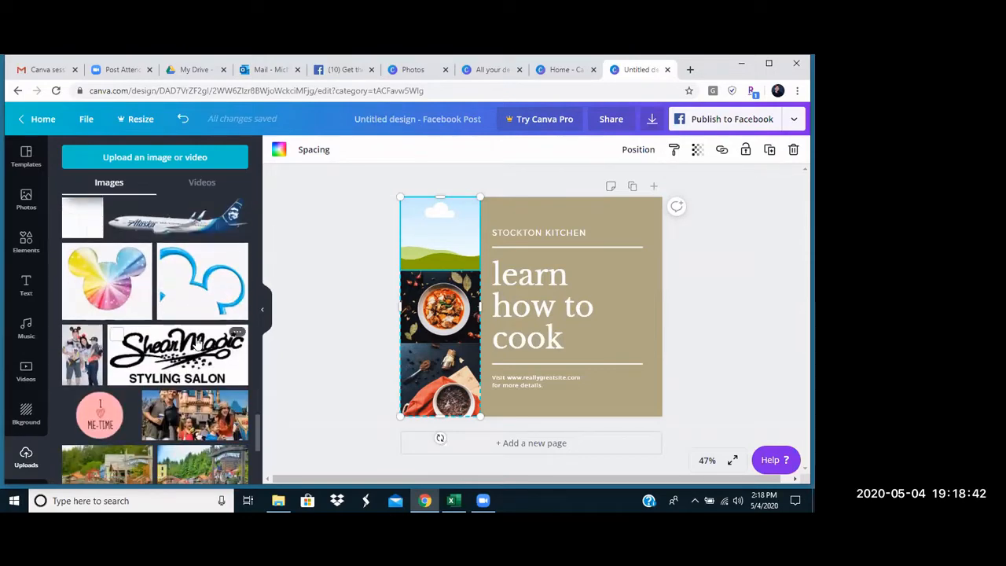
{"action": "scroll", "coordinate": [197, 343], "scroll_direction": "down", "scroll_amount": 5}
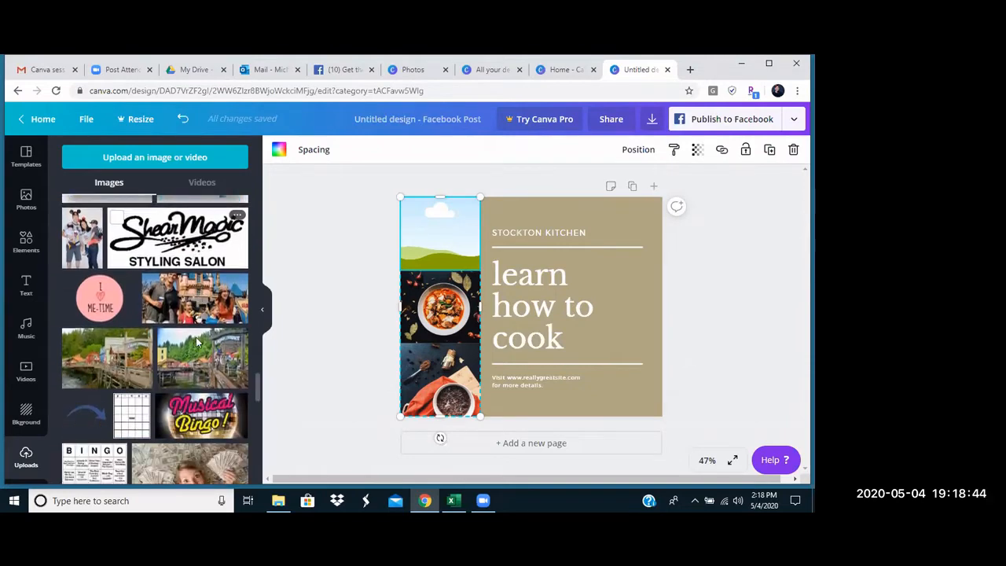
{"action": "scroll", "coordinate": [197, 343], "scroll_direction": "down", "scroll_amount": 7}
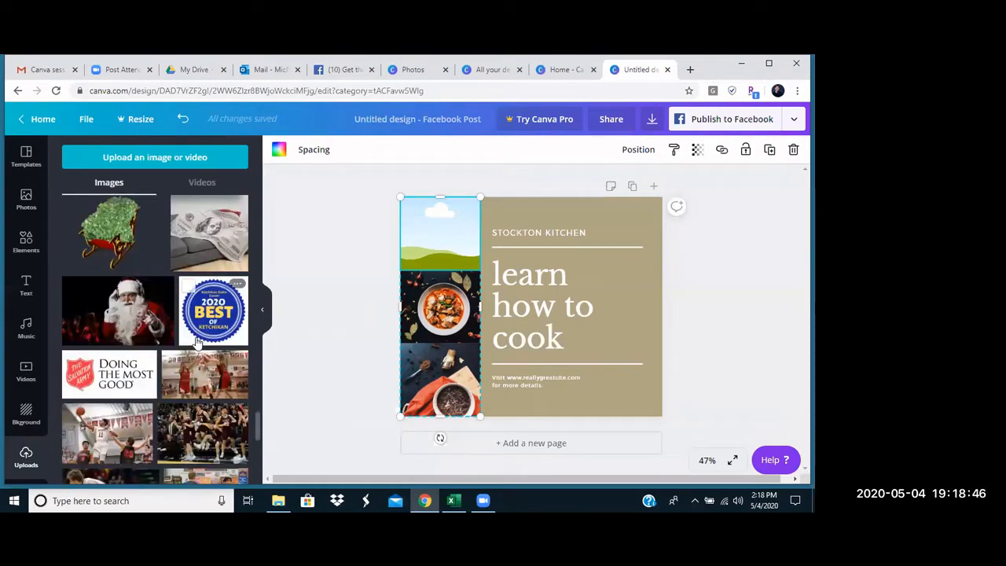
{"action": "scroll", "coordinate": [196, 343], "scroll_direction": "down", "scroll_amount": 8}
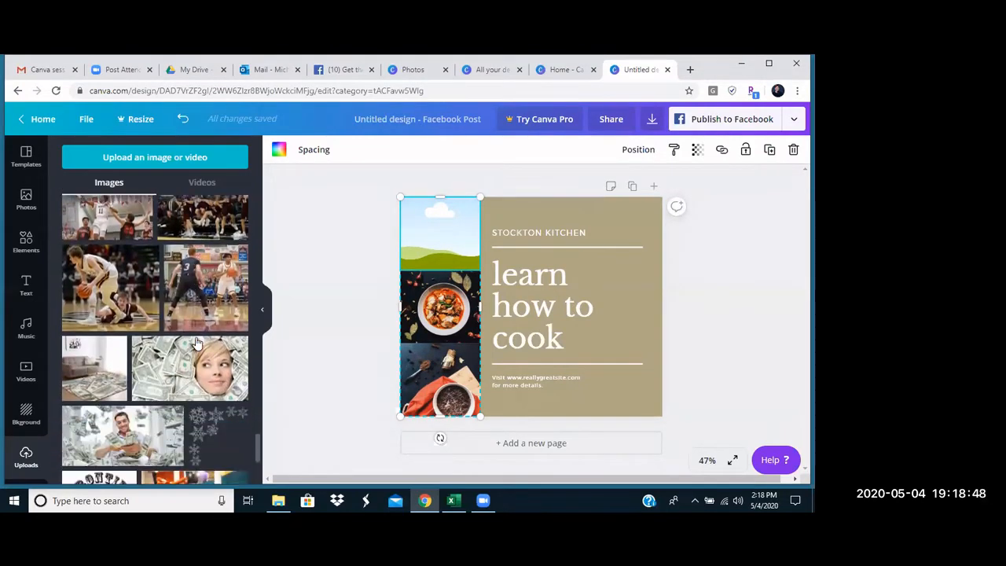
{"action": "scroll", "coordinate": [196, 344], "scroll_direction": "down", "scroll_amount": 8}
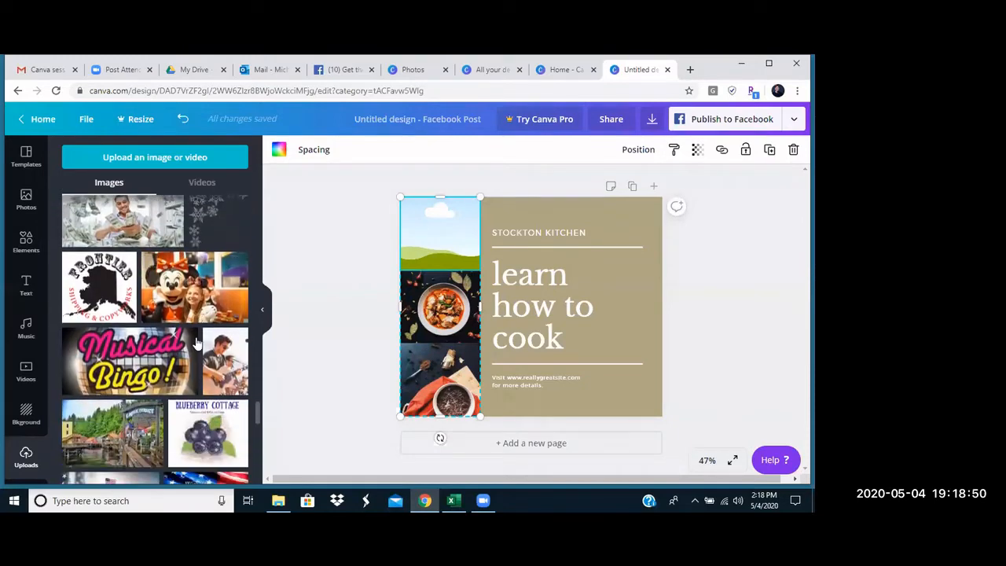
{"action": "scroll", "coordinate": [196, 343], "scroll_direction": "down", "scroll_amount": 8}
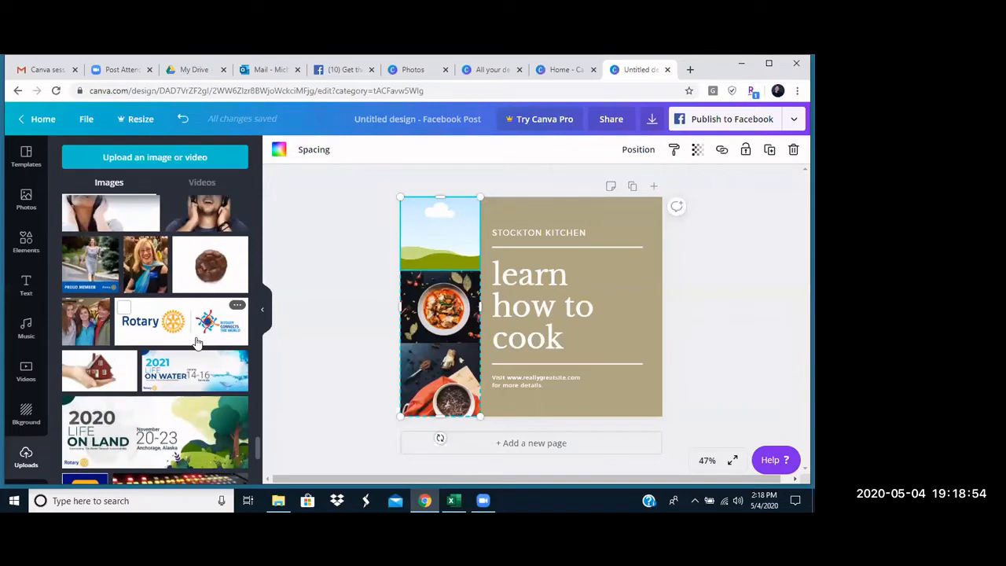
Fill the empty top frame with the uploaded Rotary "Proud Member" photo and try adjusting its crop
{"action": "left_click", "coordinate": [89, 266]}
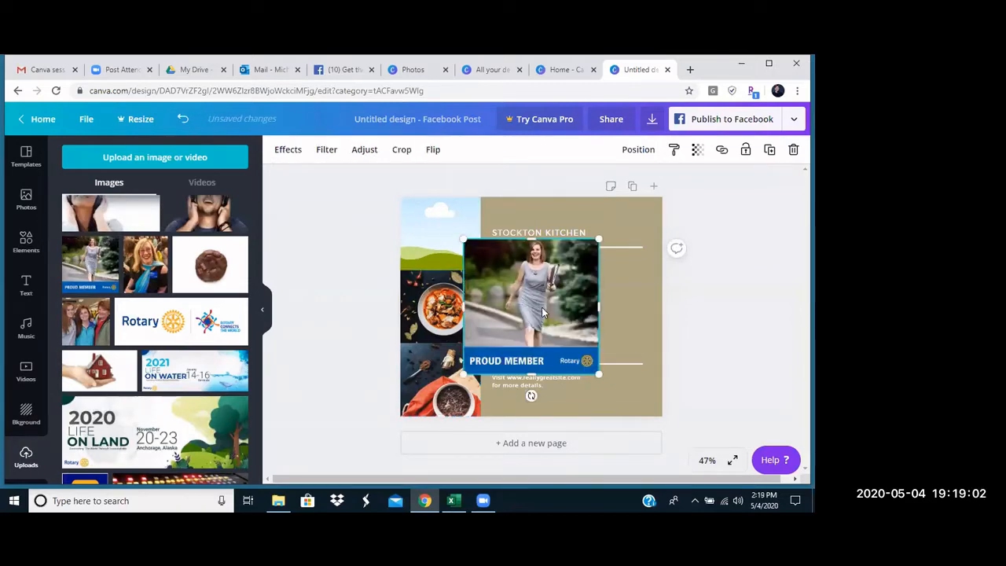
{"action": "left_click_drag", "start_coordinate": [541, 307], "coordinate": [441, 244]}
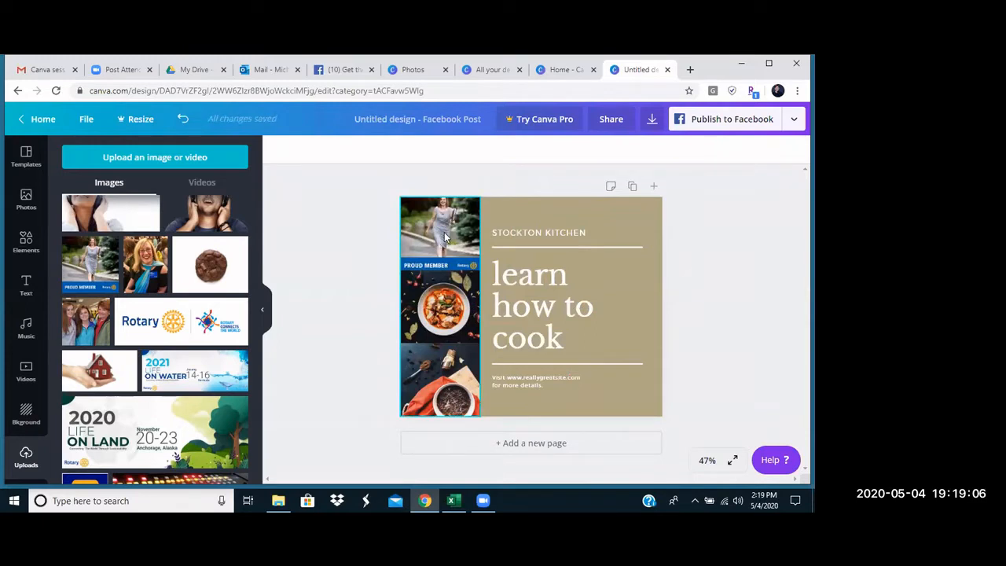
{"action": "mouse_move", "coordinate": [443, 234]}
{"action": "left_mouse_down"}
{"action": "mouse_move", "coordinate": [640, 235]}
{"action": "mouse_move", "coordinate": [439, 229]}
{"action": "left_mouse_up"}
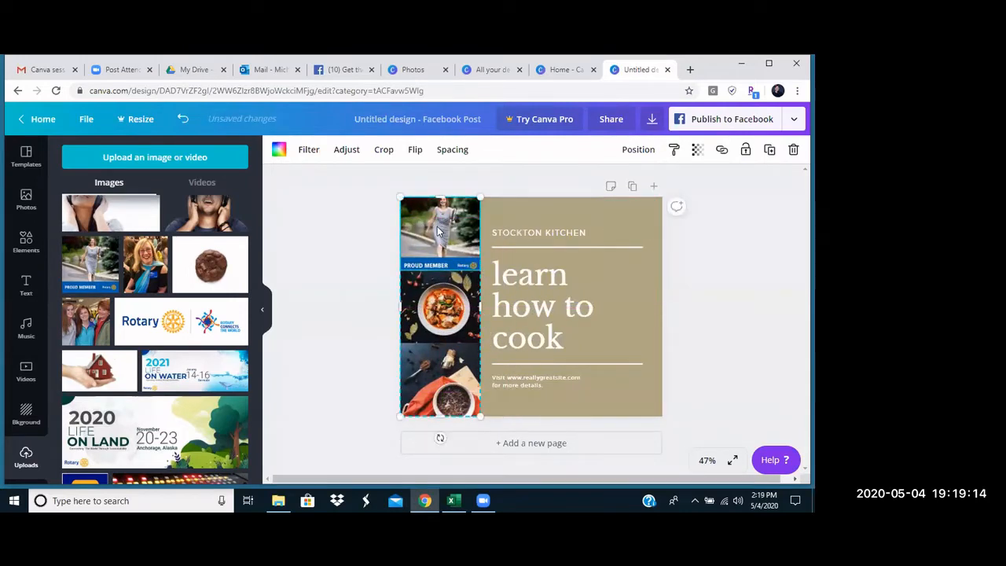
{"action": "double_click", "coordinate": [432, 226]}
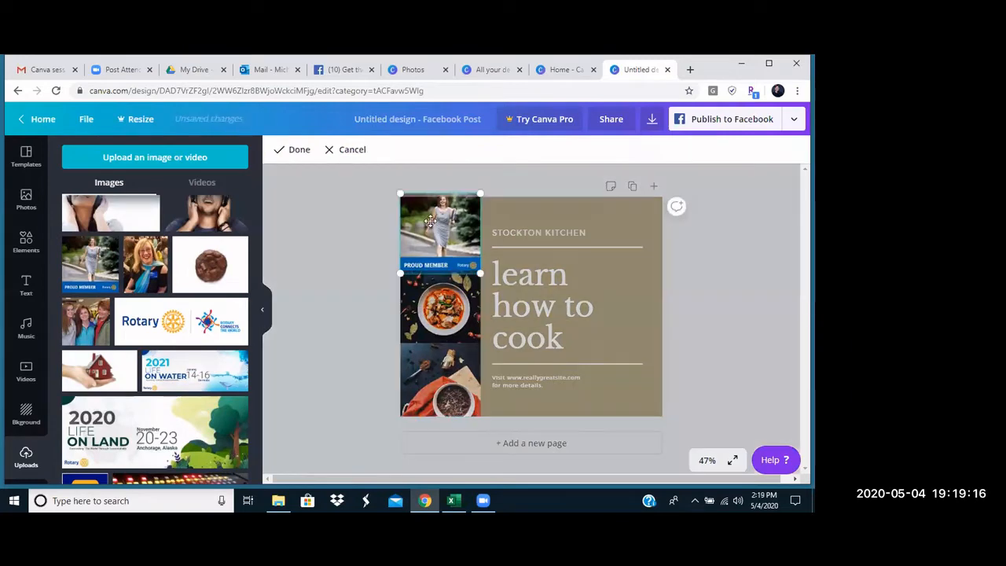
{"action": "left_click_drag", "start_coordinate": [478, 193], "coordinate": [472, 202]}
Replace the "Proud Member" photo in the top frame with the uploaded photo of water pouring over cupped hands
{"action": "key", "text": "Delete"}
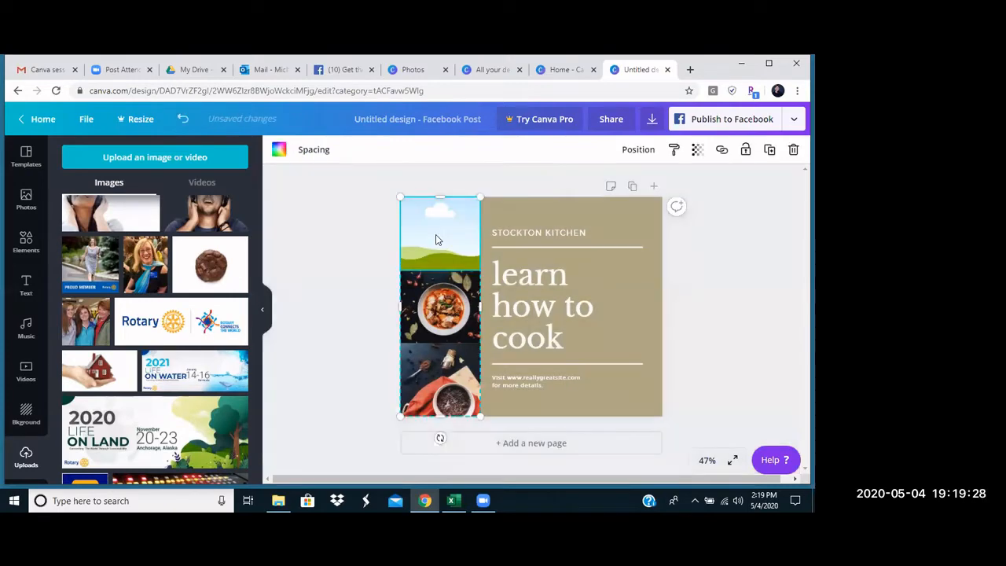
{"action": "scroll", "coordinate": [180, 381], "scroll_direction": "down", "scroll_amount": 3}
{"action": "scroll", "coordinate": [181, 385], "scroll_direction": "down", "scroll_amount": 10}
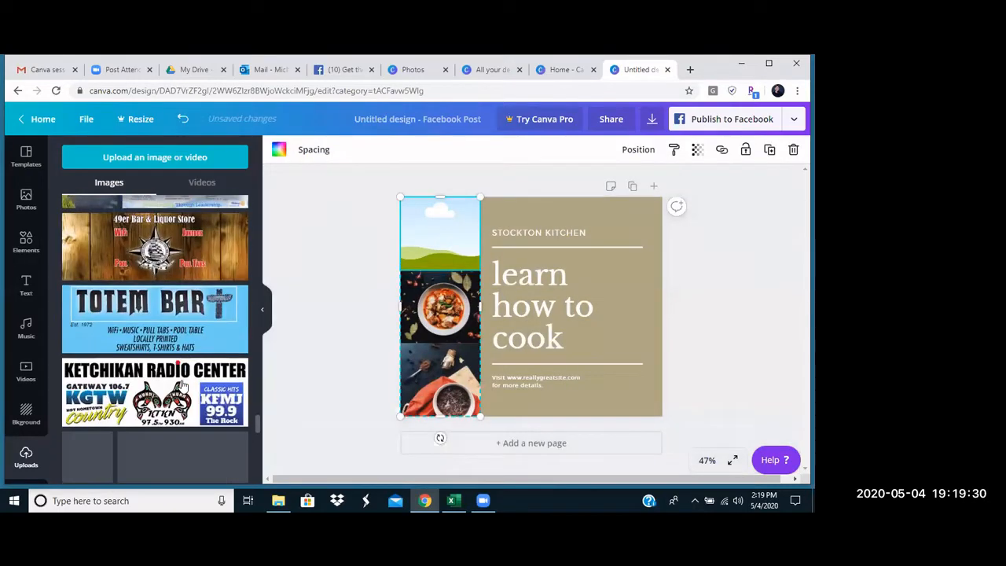
{"action": "scroll", "coordinate": [181, 385], "scroll_direction": "down", "scroll_amount": 1}
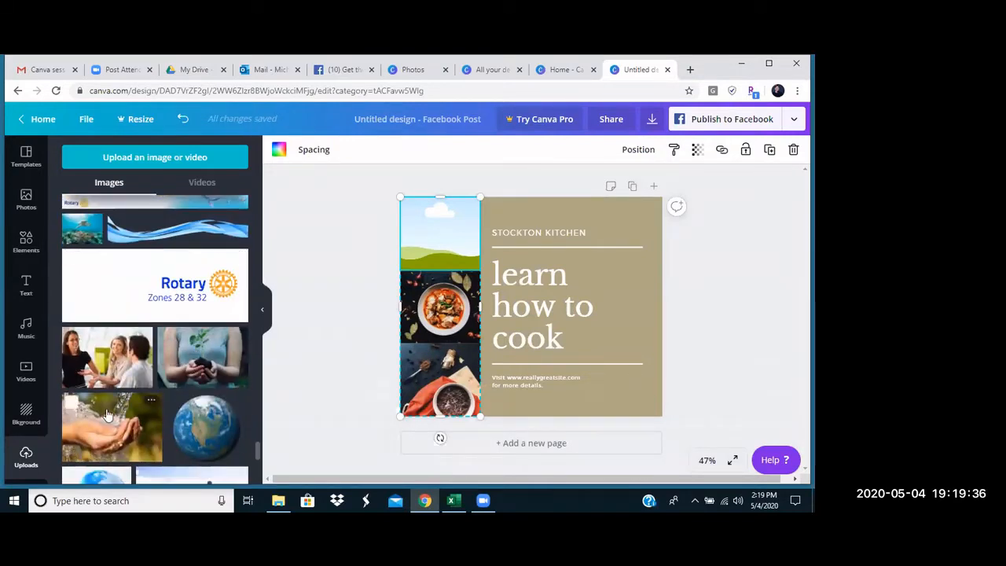
{"action": "left_click_drag", "start_coordinate": [108, 415], "coordinate": [577, 347]}
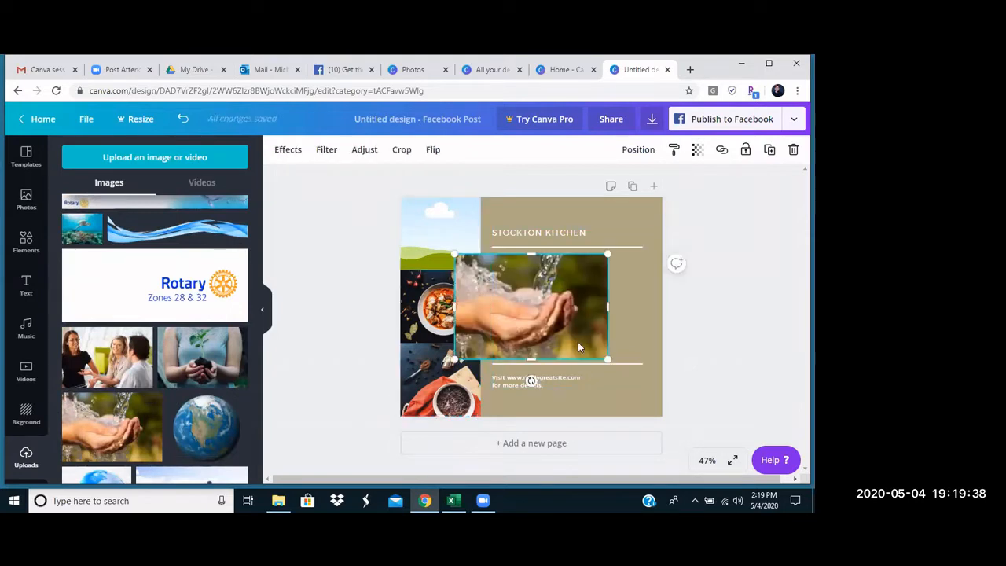
{"action": "left_click_drag", "start_coordinate": [536, 313], "coordinate": [440, 250]}
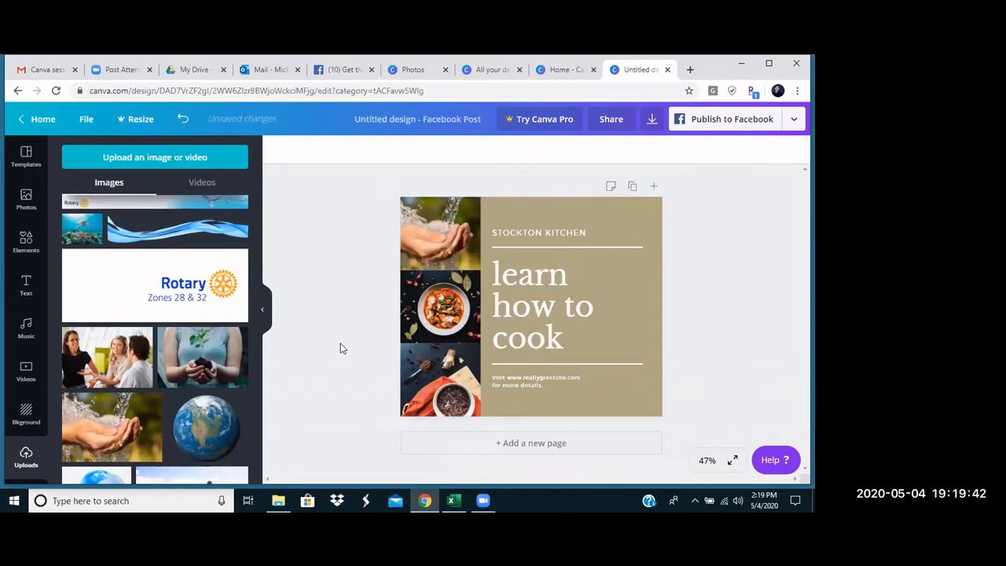
Replace the soup photo in the middle frame with the uploaded hands-holding-a-seedling photo, and delete the bottom frame's photo
{"action": "left_click", "coordinate": [445, 312]}
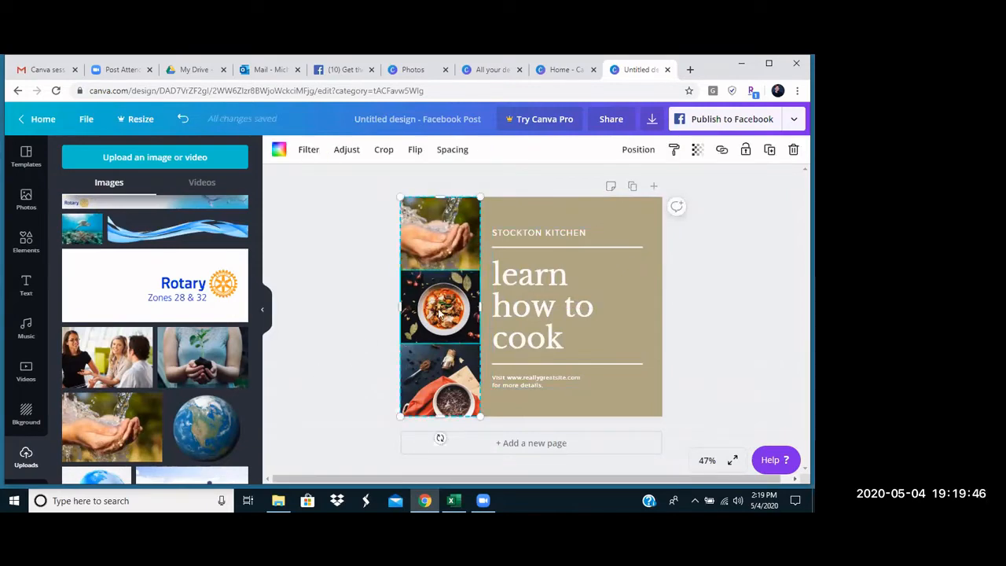
{"action": "key", "text": "Delete"}
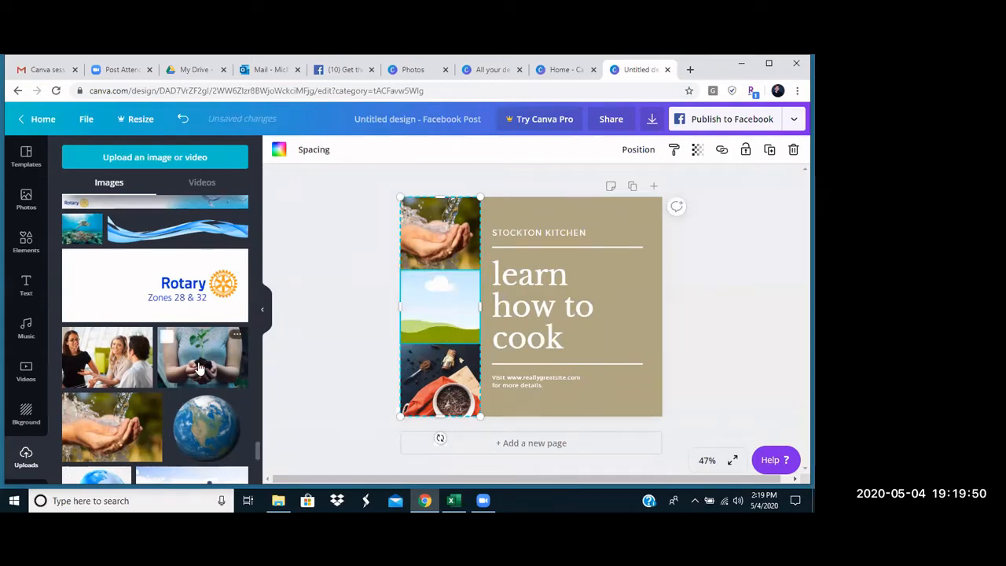
{"action": "left_click_drag", "start_coordinate": [200, 369], "coordinate": [433, 329]}
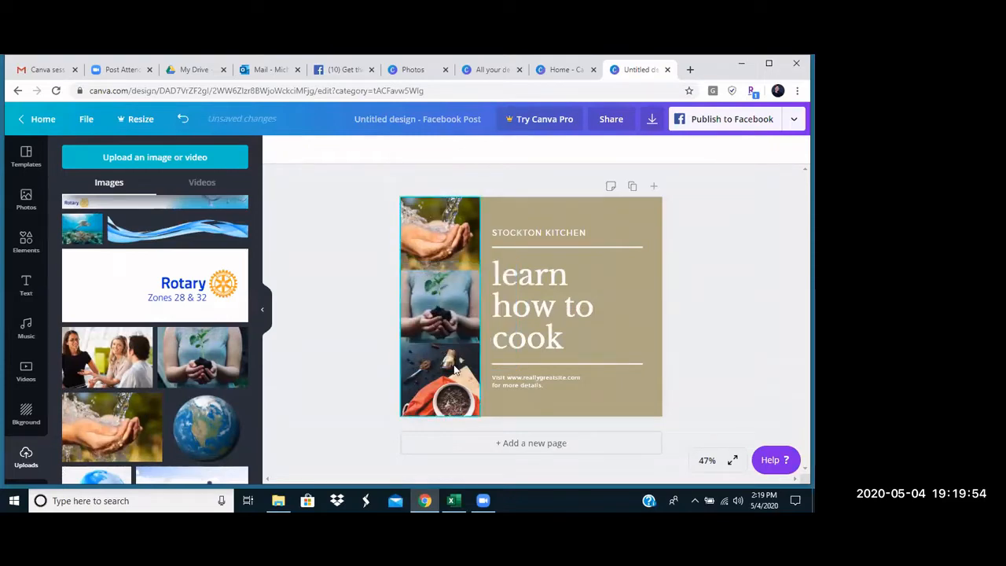
{"action": "left_click", "coordinate": [433, 382]}
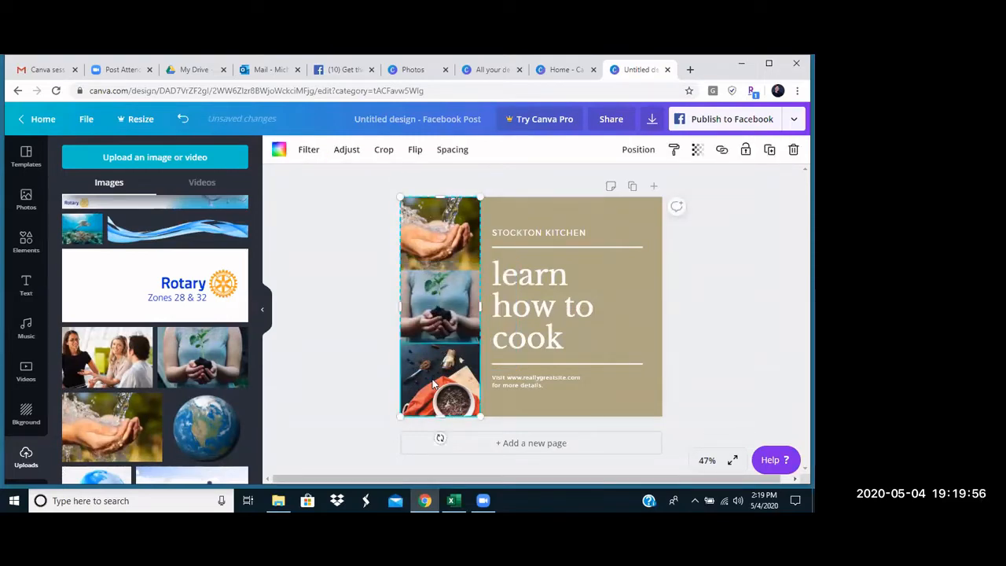
{"action": "key", "text": "Delete"}
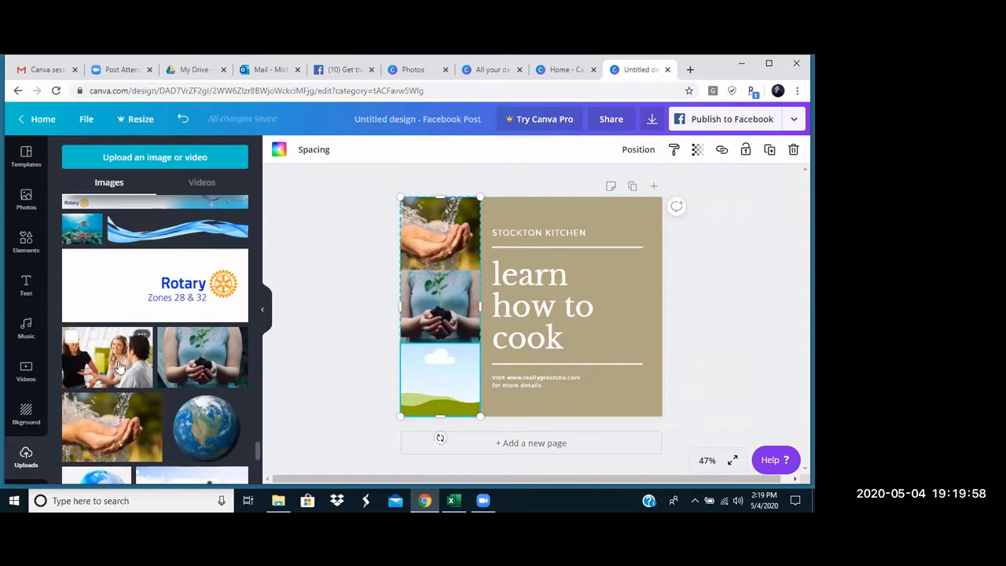
Try to reposition and resize the seedling photo within the middle frame
{"action": "left_click", "coordinate": [427, 307]}
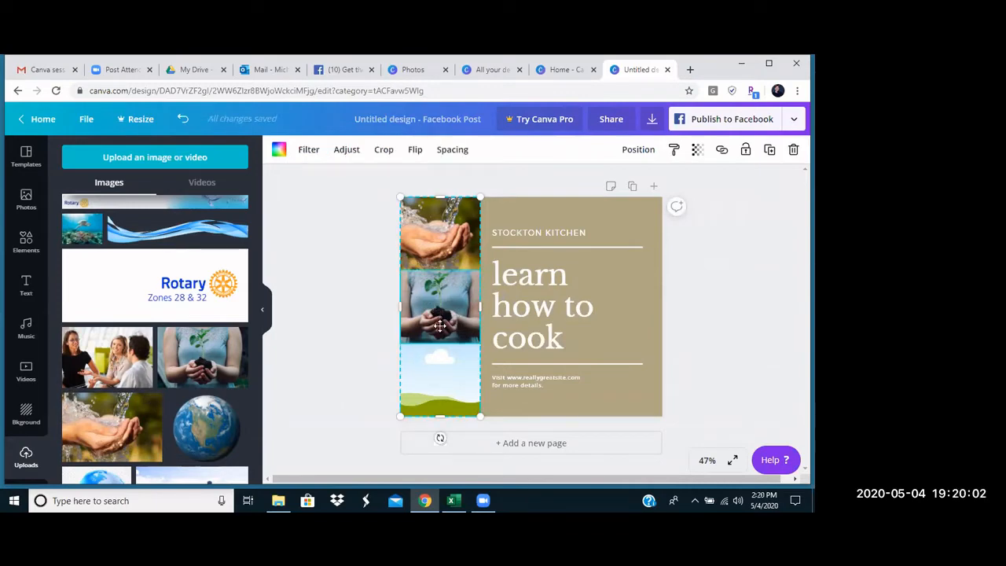
{"action": "left_click_drag", "start_coordinate": [440, 326], "coordinate": [434, 306]}
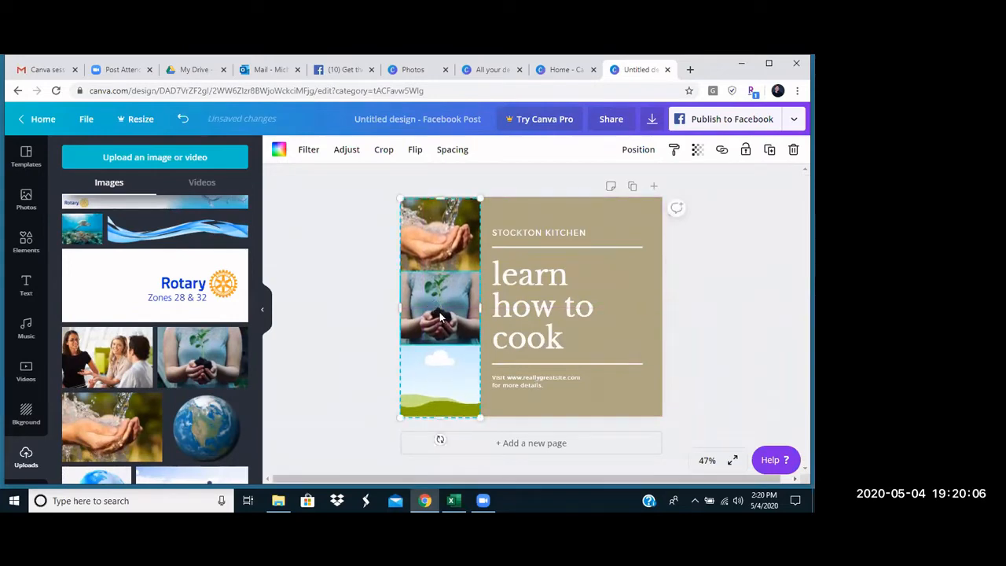
{"action": "double_click", "coordinate": [440, 316]}
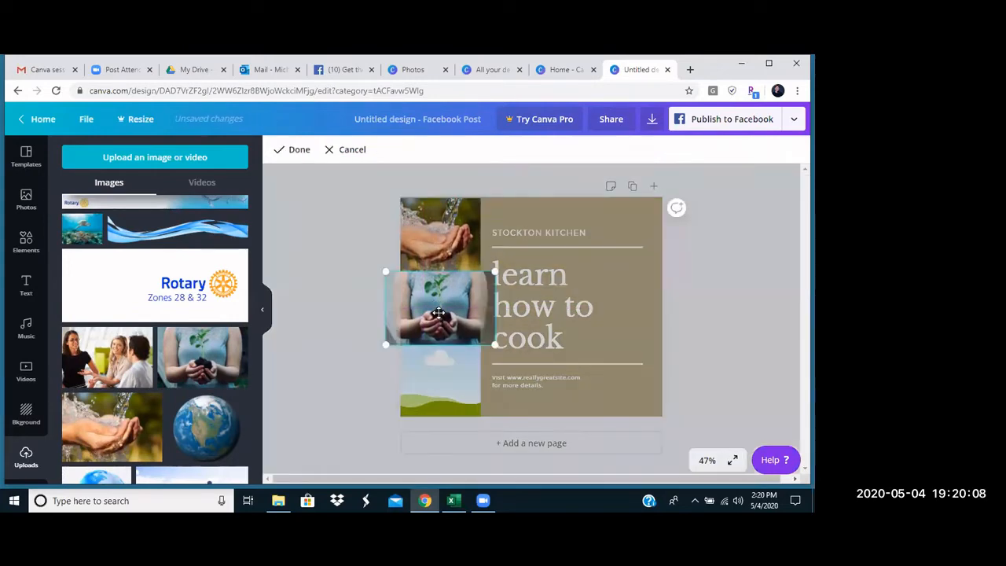
{"action": "left_click_drag", "start_coordinate": [440, 321], "coordinate": [471, 271]}
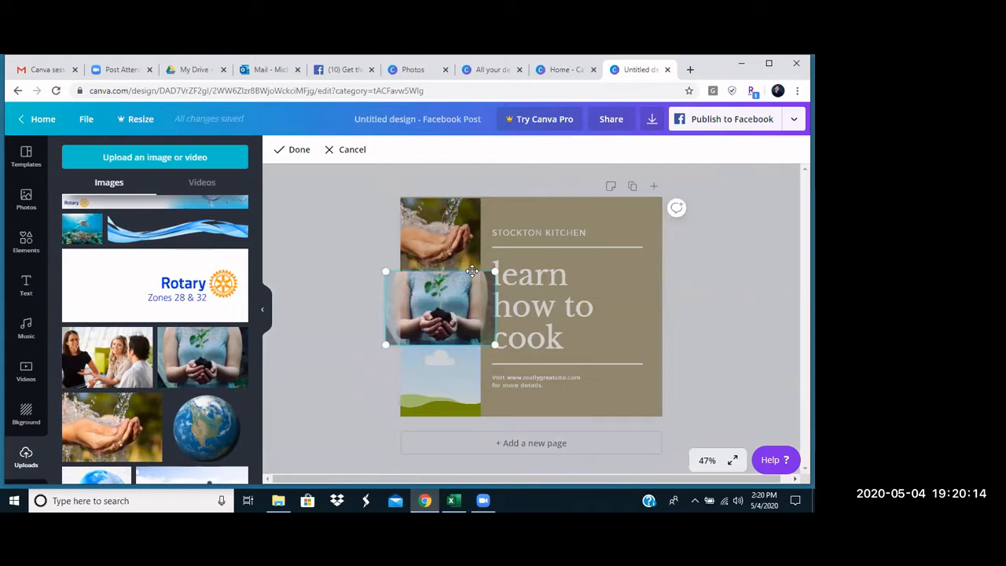
{"action": "mouse_move", "coordinate": [472, 269]}
{"action": "left_mouse_down"}
{"action": "mouse_move", "coordinate": [442, 285]}
{"action": "mouse_move", "coordinate": [495, 287]}
{"action": "mouse_move", "coordinate": [444, 287]}
{"action": "mouse_move", "coordinate": [478, 286]}
{"action": "left_mouse_up"}
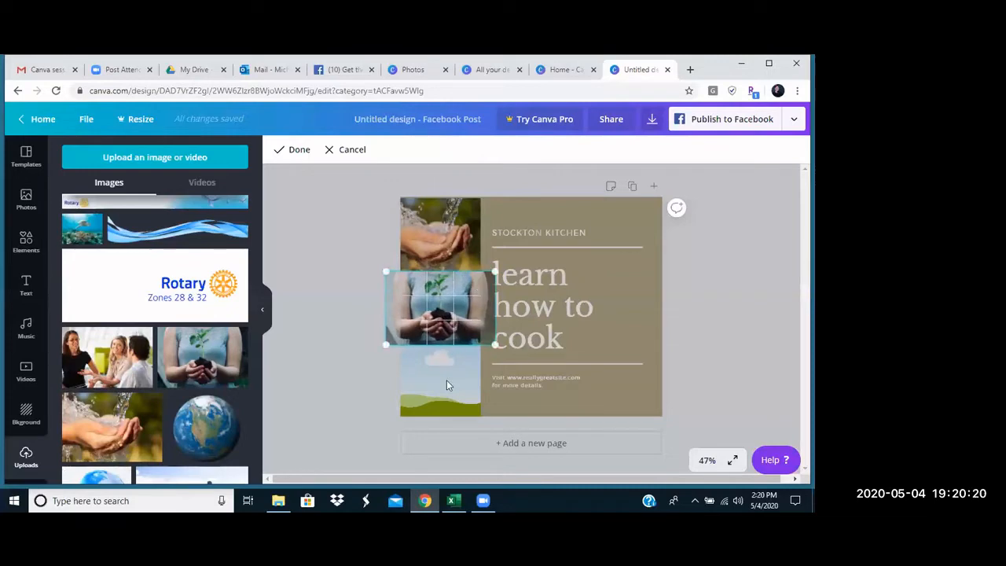
Fill the empty bottom frame with the uploaded photo of three people talking
{"action": "left_click", "coordinate": [446, 379]}
{"action": "left_click", "coordinate": [114, 383]}
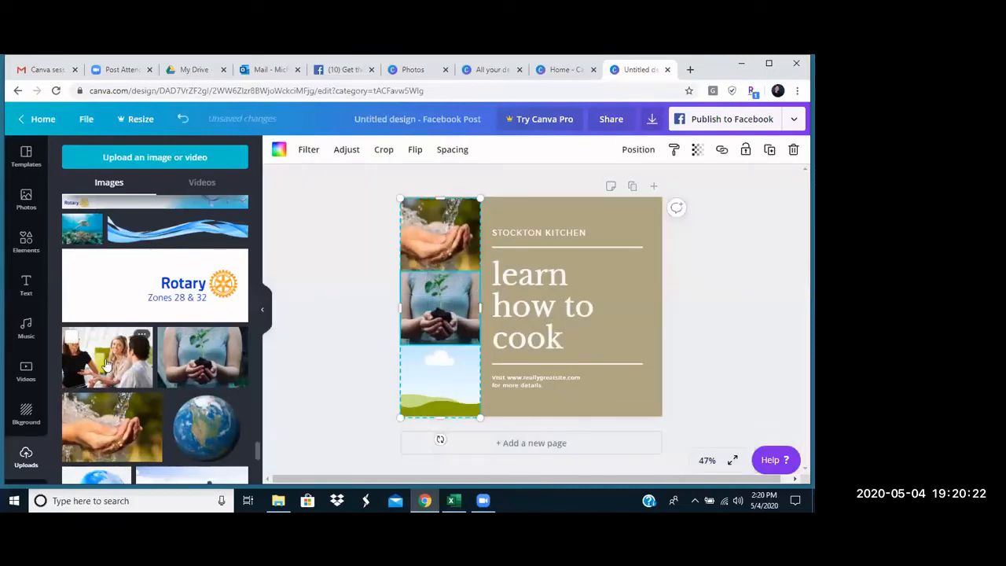
{"action": "left_click_drag", "start_coordinate": [534, 305], "coordinate": [455, 369]}
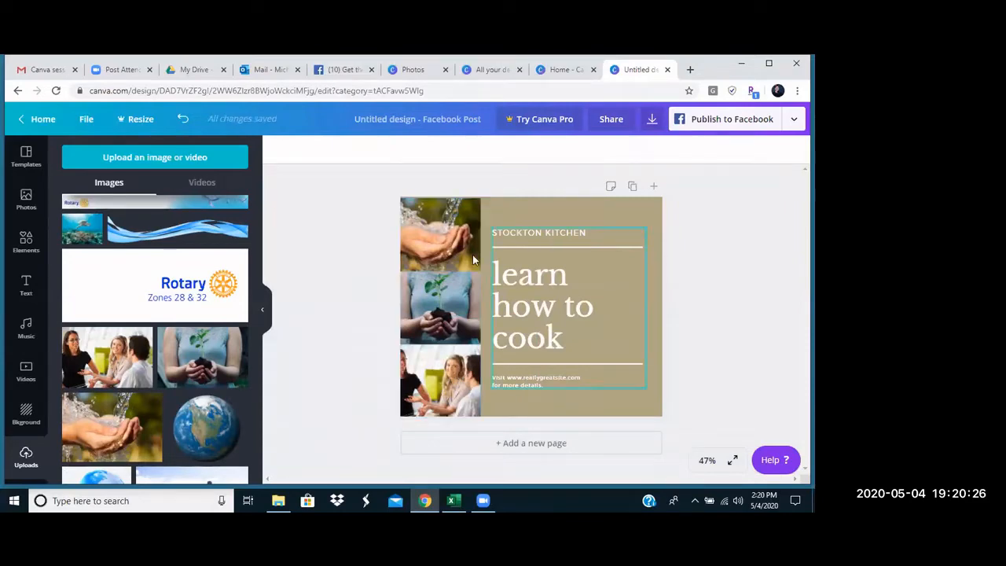
Find The Rotary Foundation logo among the uploaded images, add it to the design and place it over the "learn how to cook" heading
{"action": "scroll", "coordinate": [180, 395], "scroll_direction": "down", "scroll_amount": 3}
{"action": "mouse_move", "coordinate": [179, 395]}
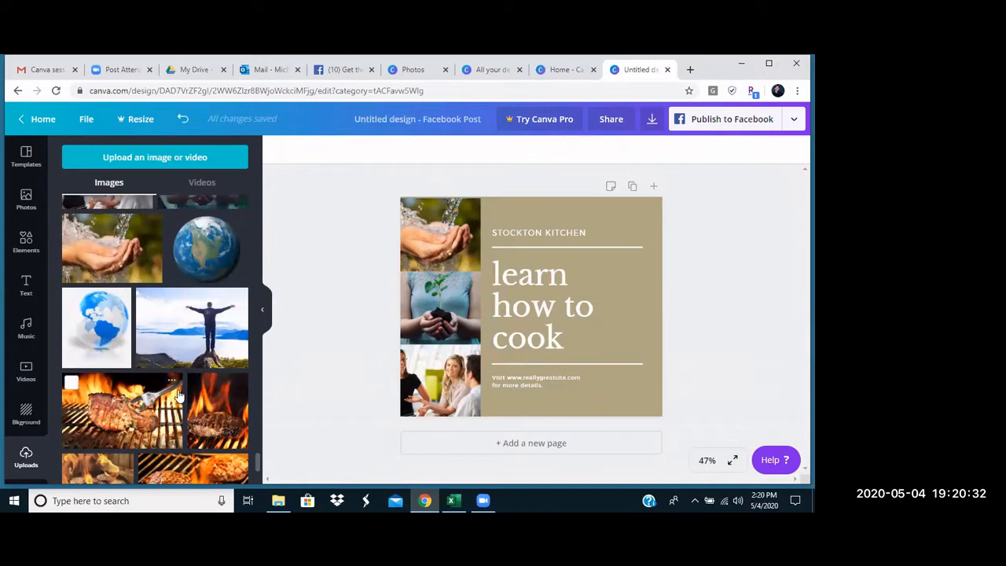
{"action": "scroll", "coordinate": [179, 395], "scroll_direction": "down", "scroll_amount": 5}
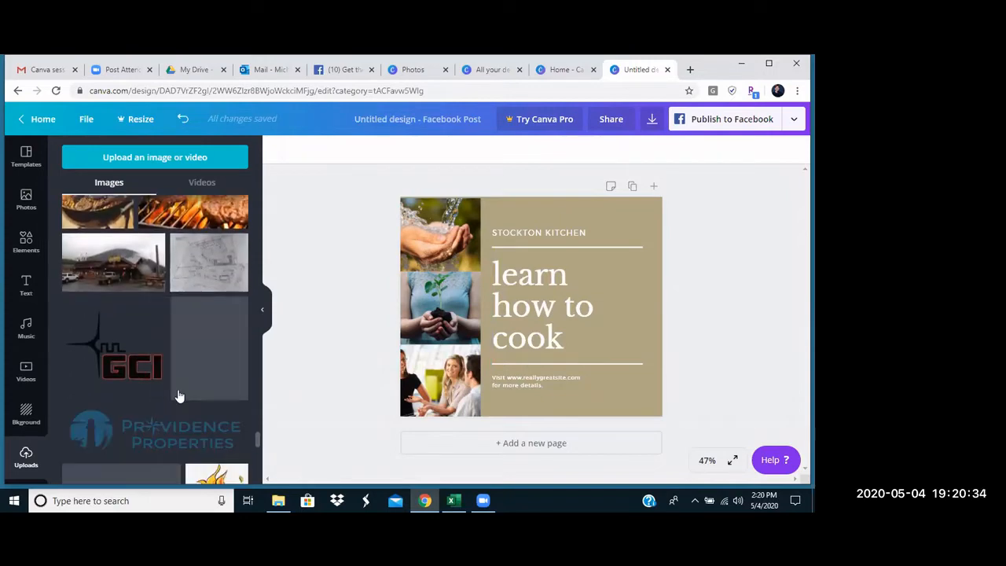
{"action": "scroll", "coordinate": [179, 395], "scroll_direction": "down", "scroll_amount": 2}
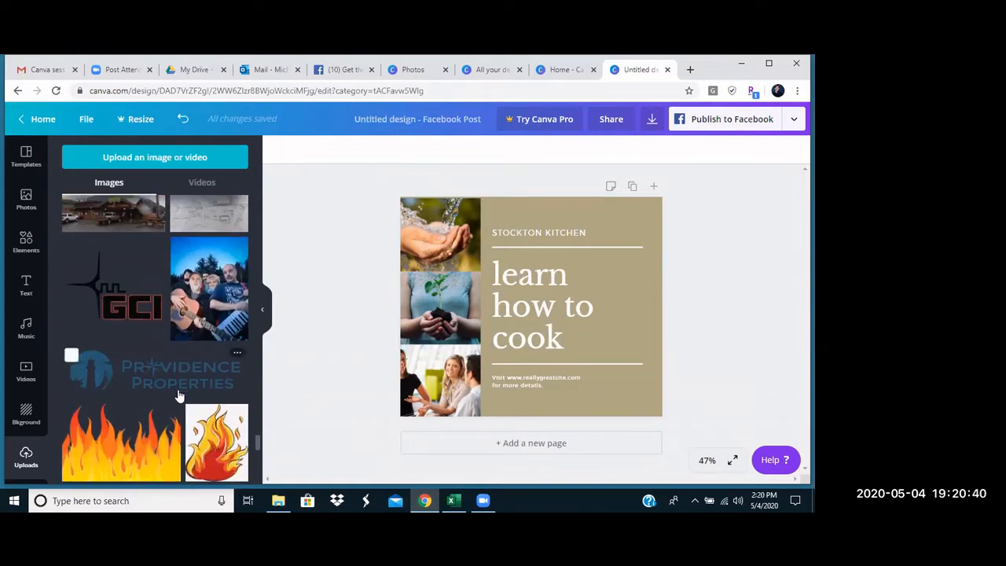
{"action": "scroll", "coordinate": [180, 395], "scroll_direction": "down", "scroll_amount": 8}
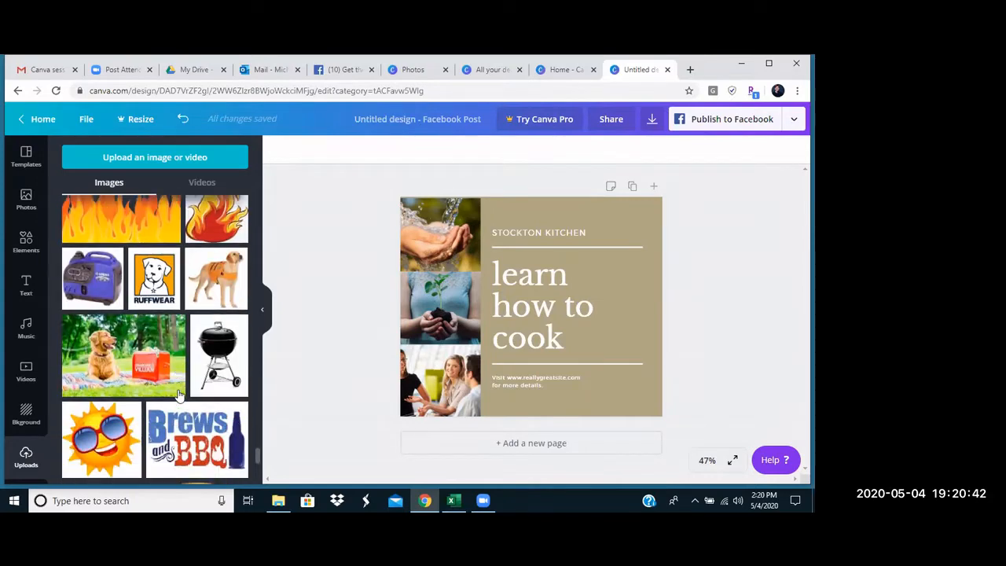
{"action": "scroll", "coordinate": [179, 396], "scroll_direction": "down", "scroll_amount": 10}
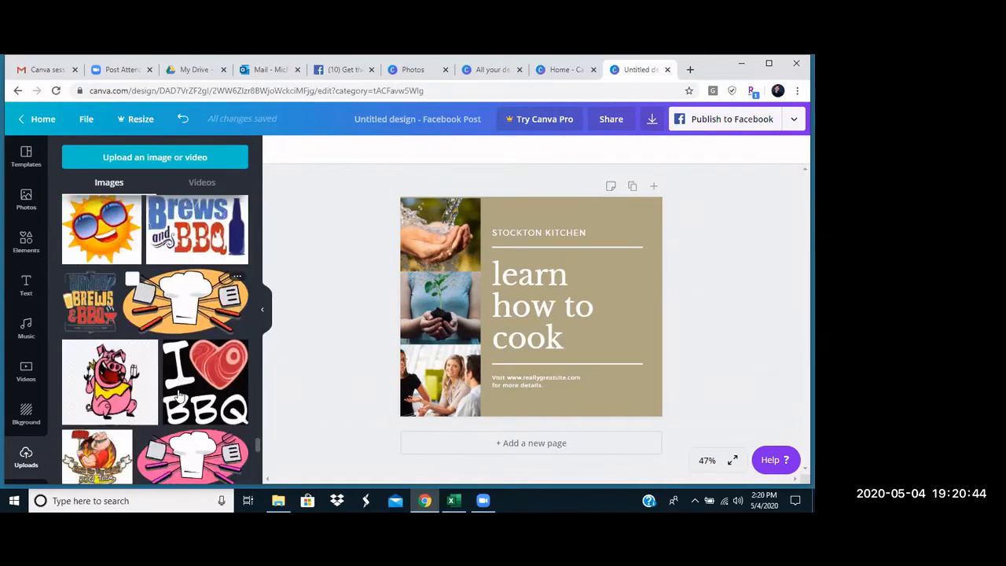
{"action": "scroll", "coordinate": [179, 396], "scroll_direction": "down", "scroll_amount": 4}
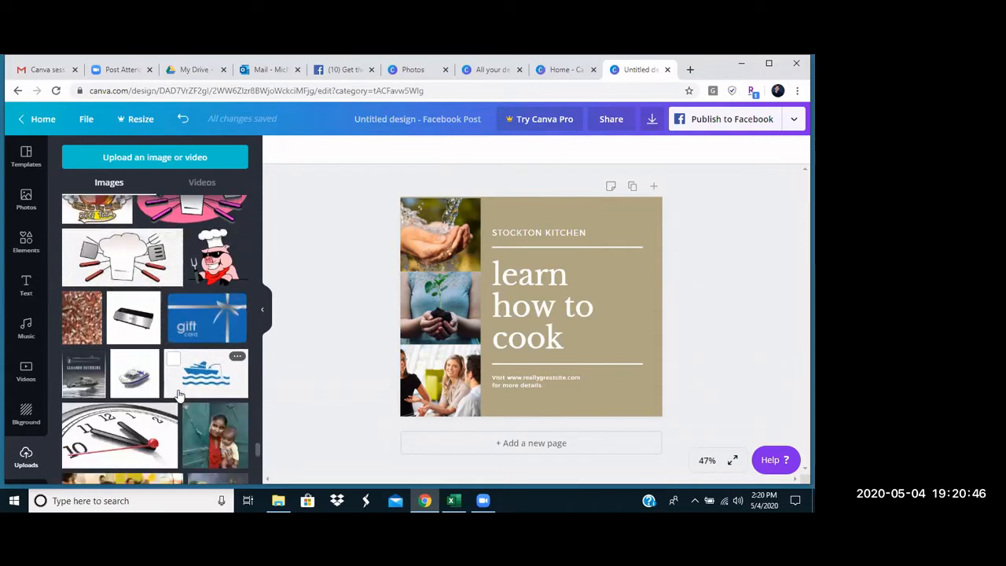
{"action": "scroll", "coordinate": [179, 394], "scroll_direction": "down", "scroll_amount": 5}
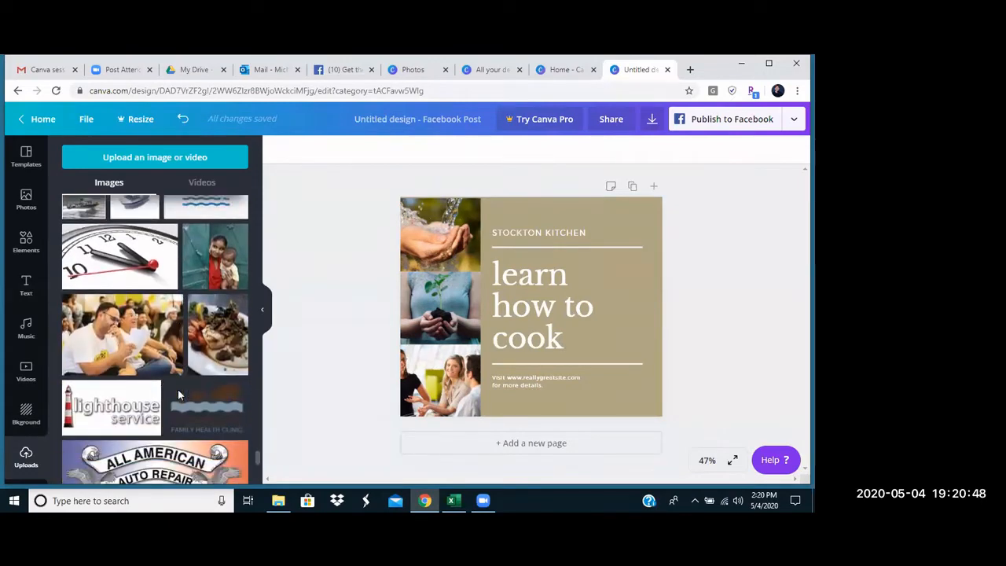
{"action": "scroll", "coordinate": [179, 395], "scroll_direction": "down", "scroll_amount": 8}
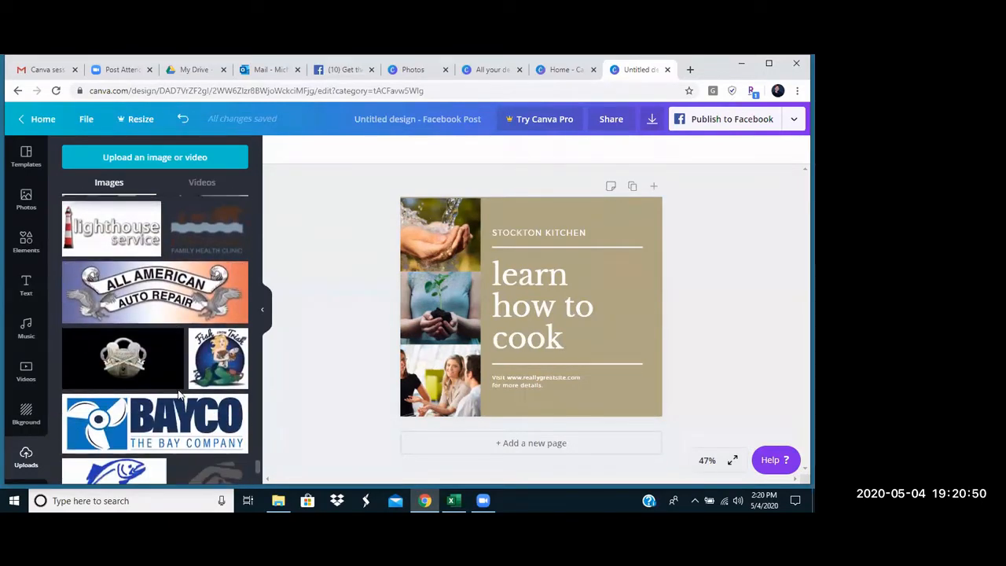
{"action": "scroll", "coordinate": [180, 395], "scroll_direction": "down", "scroll_amount": 10}
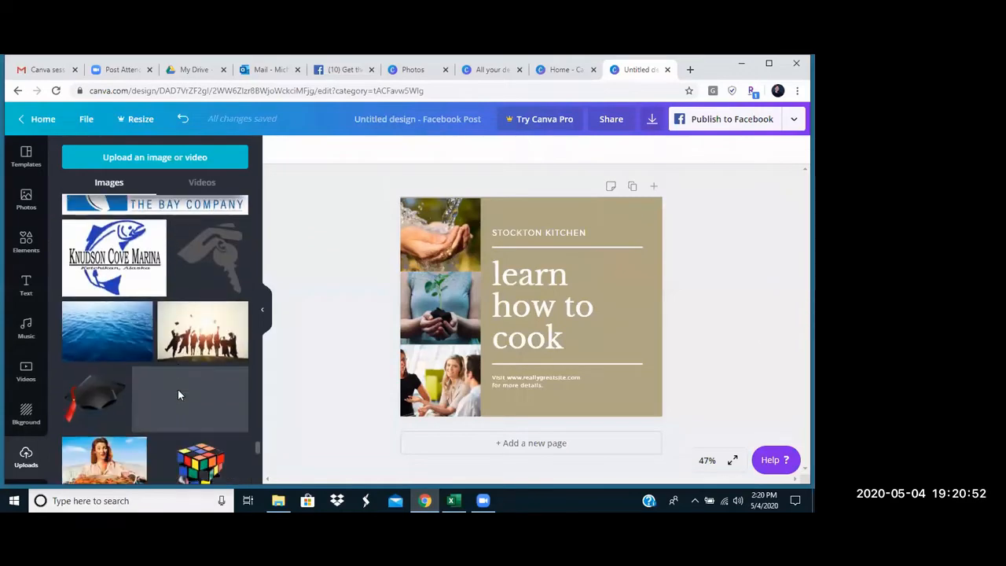
{"action": "scroll", "coordinate": [179, 395], "scroll_direction": "down", "scroll_amount": 10}
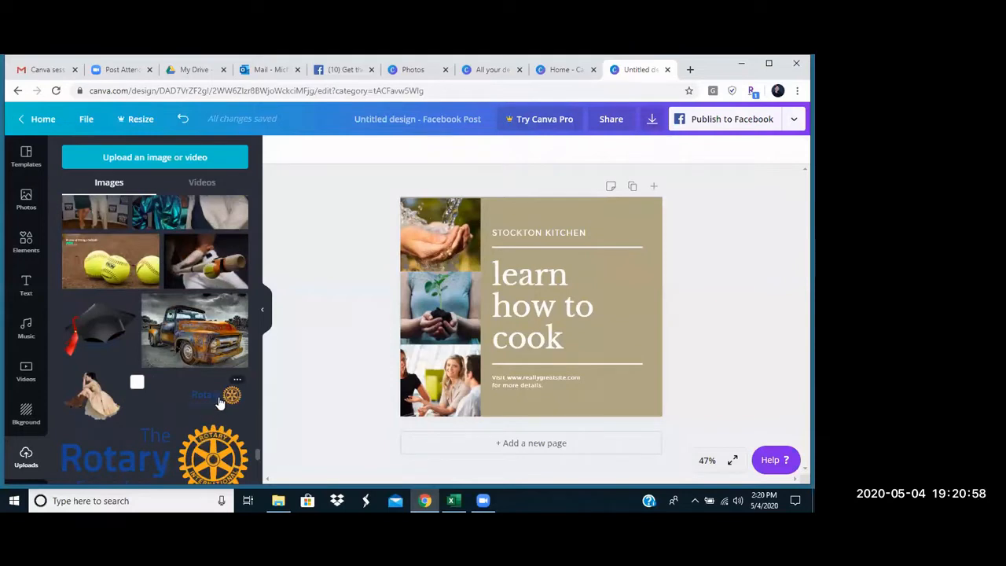
{"action": "scroll", "coordinate": [220, 402], "scroll_direction": "down", "scroll_amount": 1}
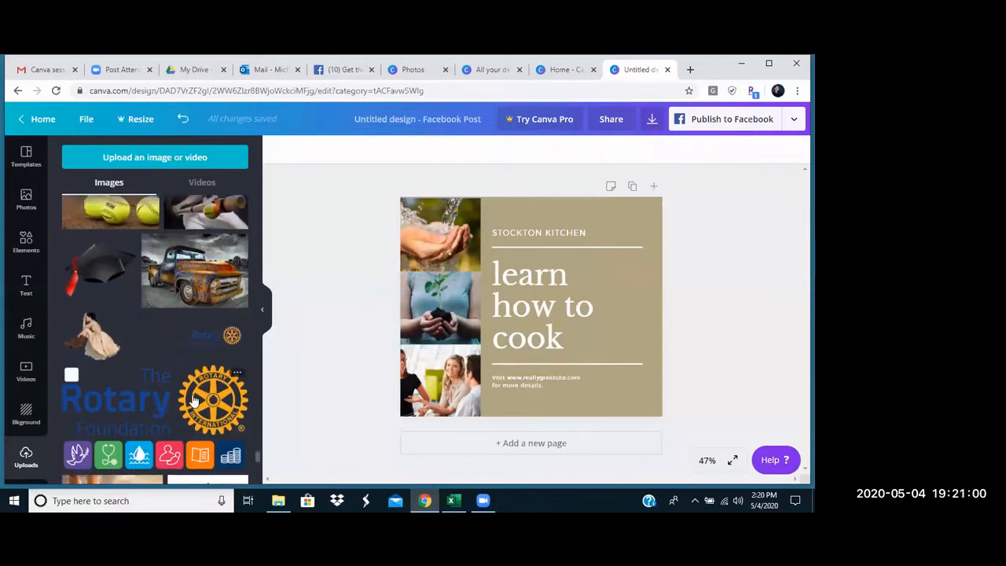
{"action": "left_click", "coordinate": [194, 400]}
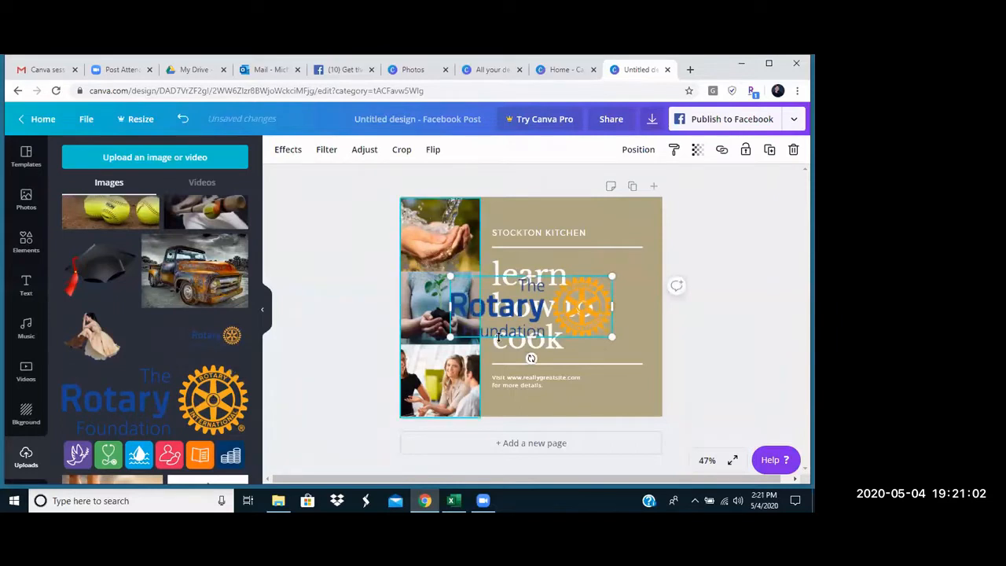
{"action": "left_click_drag", "start_coordinate": [534, 307], "coordinate": [572, 220]}
{"action": "left_click_drag", "start_coordinate": [573, 266], "coordinate": [577, 284]}
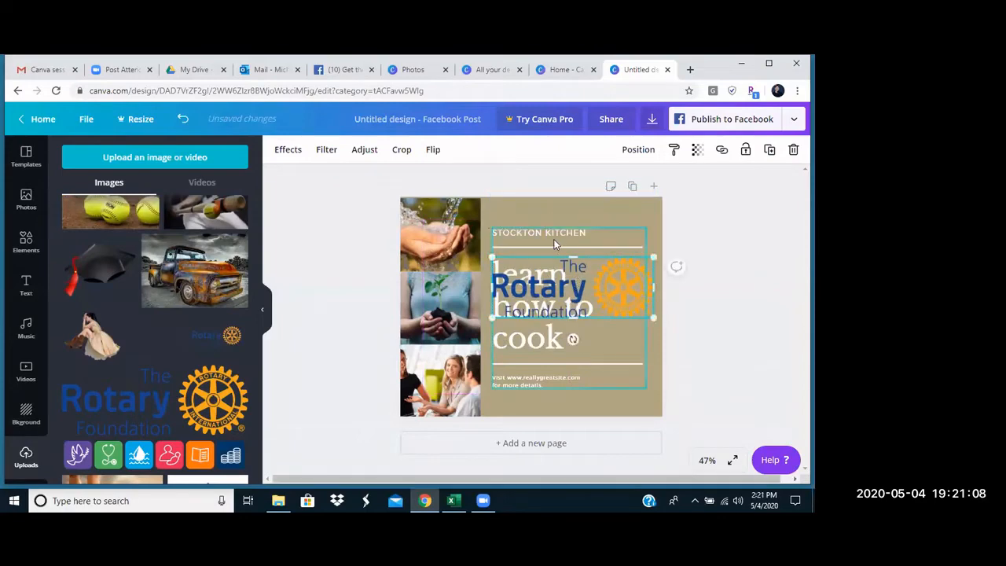
Delete the "STOCKTON KITCHEN" text above the upper divider line
{"action": "left_click", "coordinate": [560, 236]}
{"action": "left_click", "coordinate": [589, 234]}
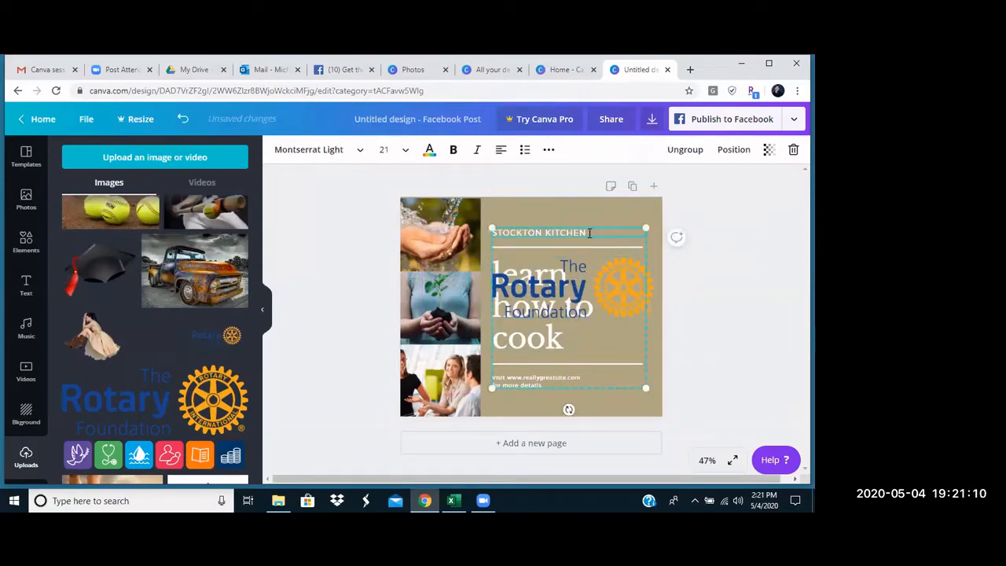
{"action": "left_click_drag", "start_coordinate": [588, 234], "coordinate": [494, 232]}
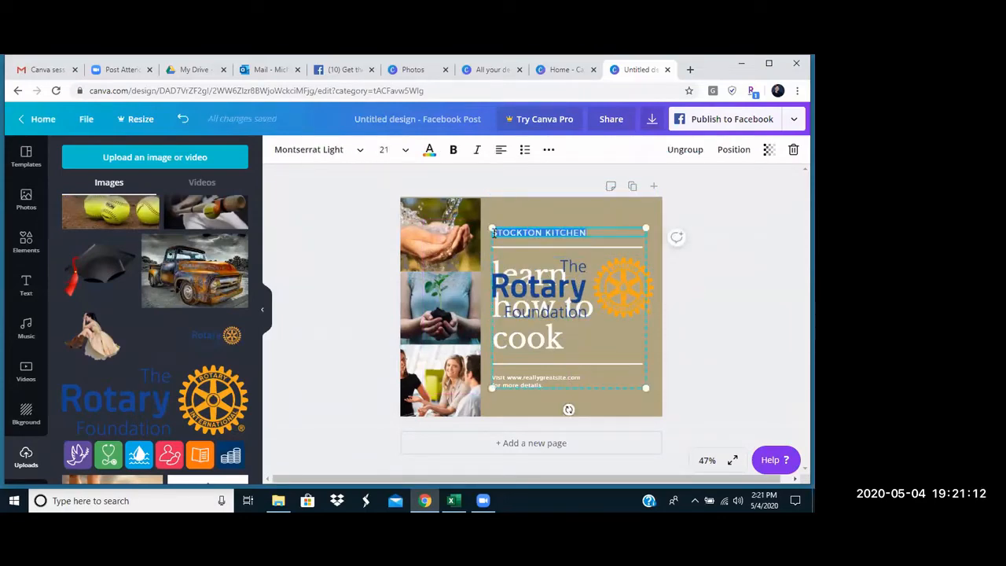
{"action": "key", "text": "BackSpace"}
Shrink The Rotary Foundation logo to fit above the upper divider line and centre it over the text block
{"action": "left_click_drag", "start_coordinate": [530, 292], "coordinate": [525, 240]}
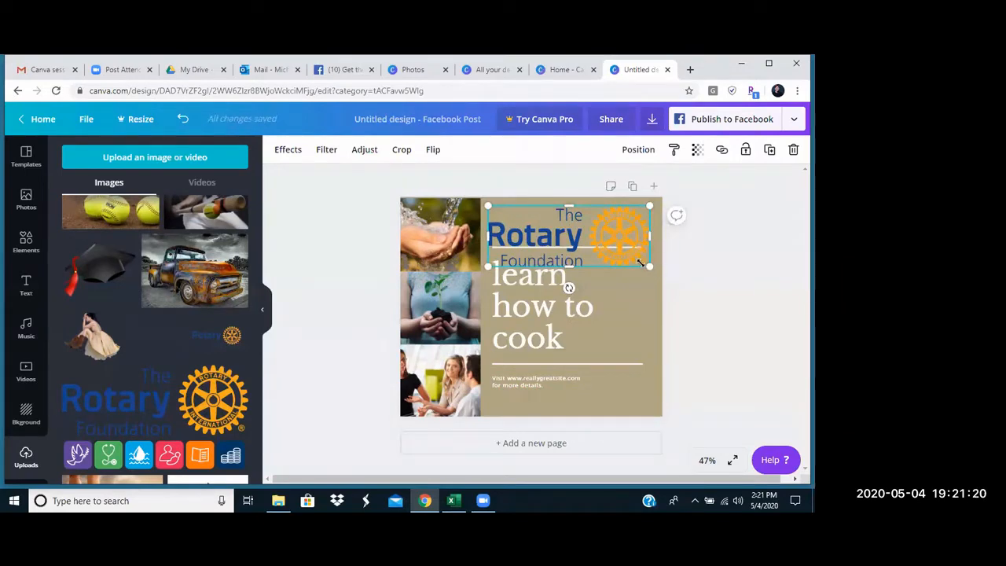
{"action": "left_click_drag", "start_coordinate": [640, 264], "coordinate": [589, 228]}
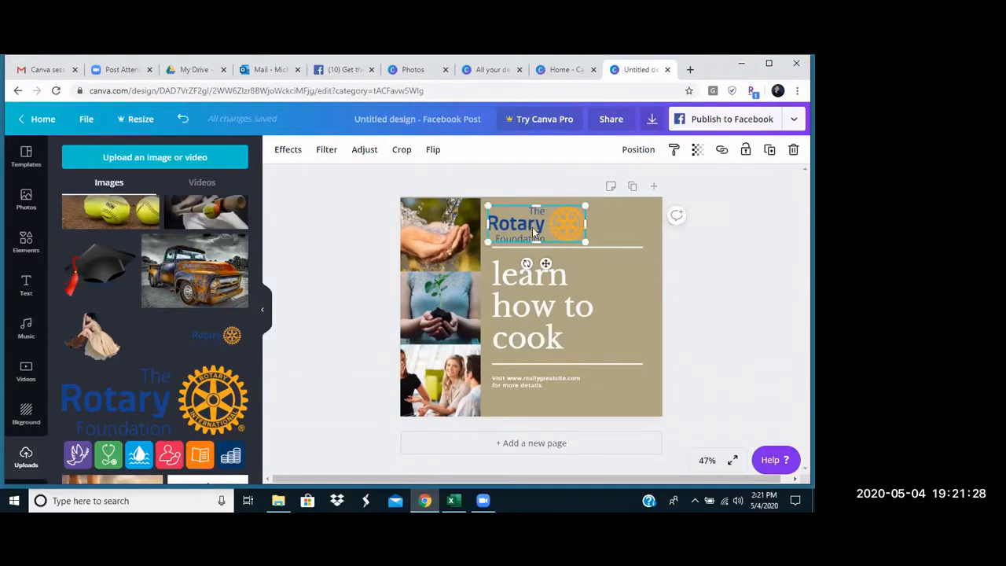
{"action": "left_click_drag", "start_coordinate": [532, 227], "coordinate": [567, 226]}
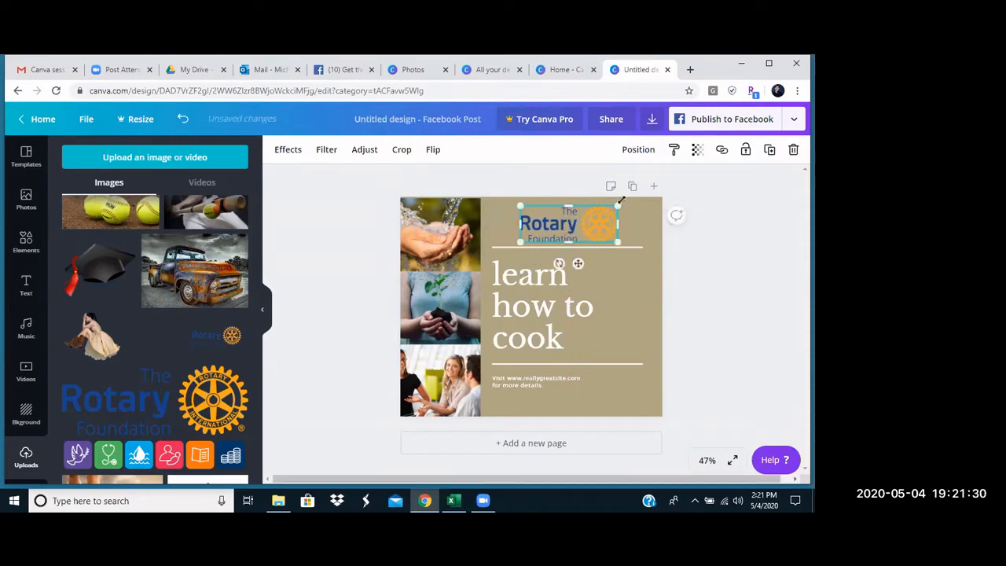
{"action": "left_click_drag", "start_coordinate": [618, 206], "coordinate": [562, 222]}
{"action": "scroll", "coordinate": [144, 356], "scroll_direction": "down", "scroll_amount": 3}
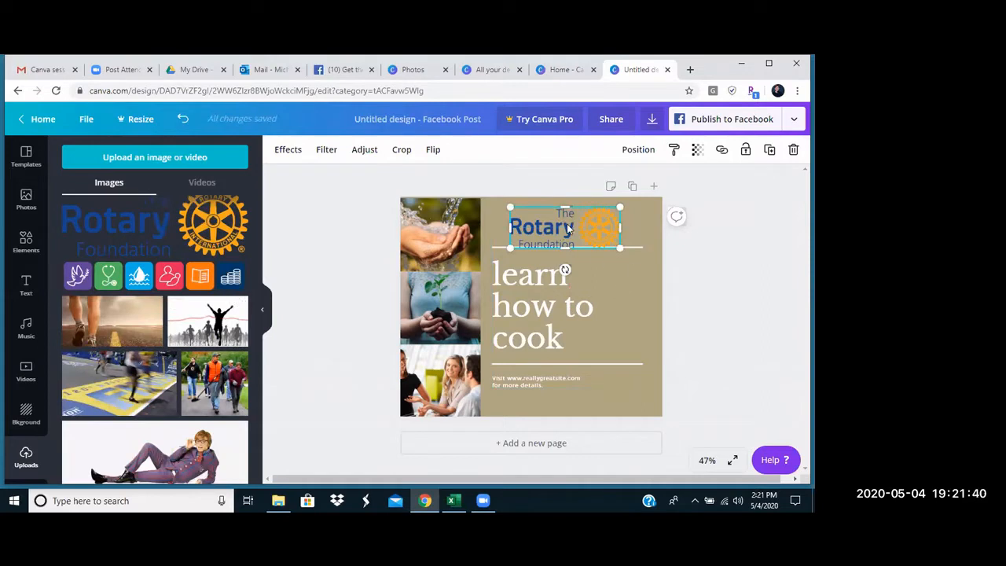
{"action": "left_click_drag", "start_coordinate": [569, 228], "coordinate": [567, 218]}
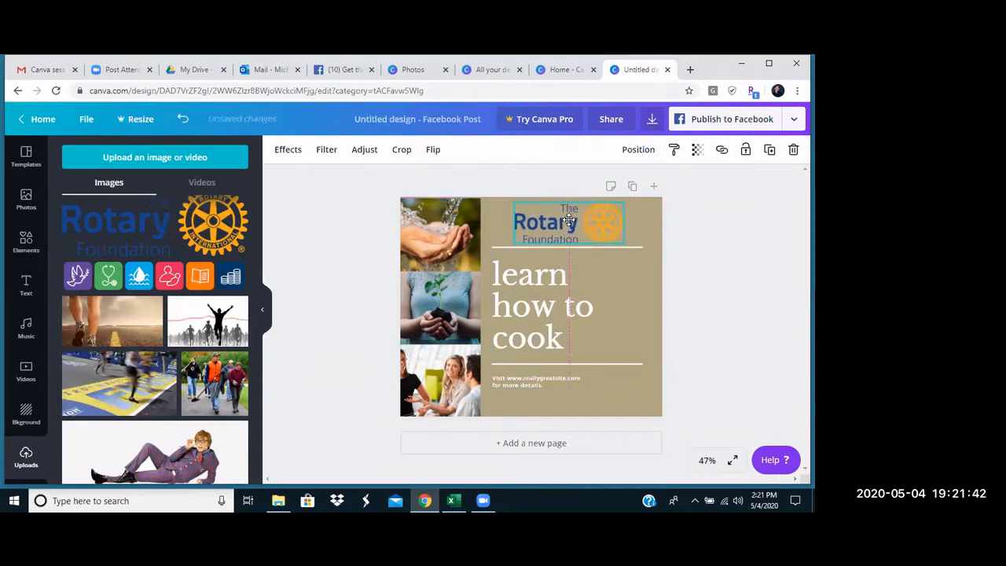
{"action": "left_click_drag", "start_coordinate": [566, 219], "coordinate": [570, 219]}
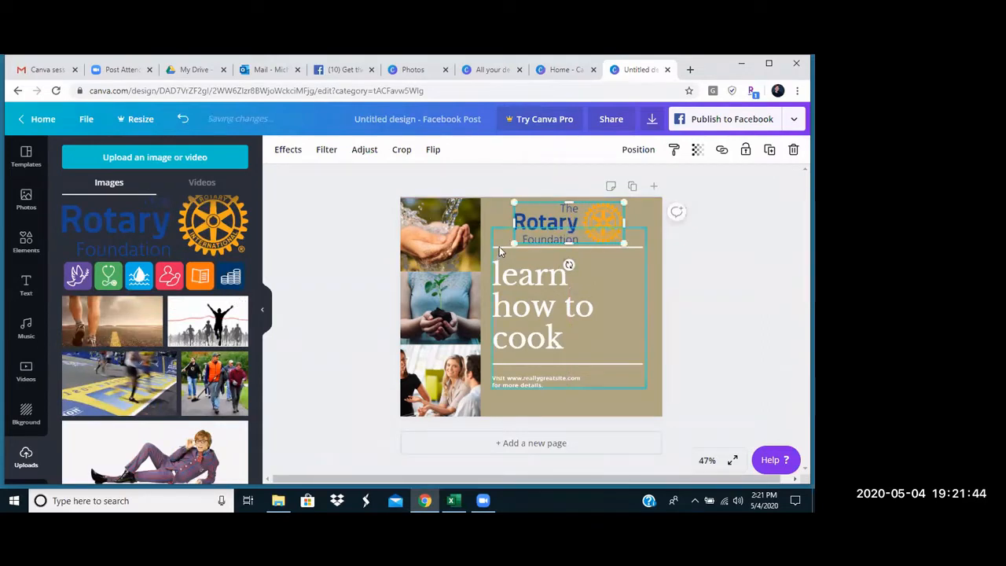
Recolour the divider line beneath the Rotary logo to the custom dark blue #1d0766
{"action": "left_click", "coordinate": [500, 249]}
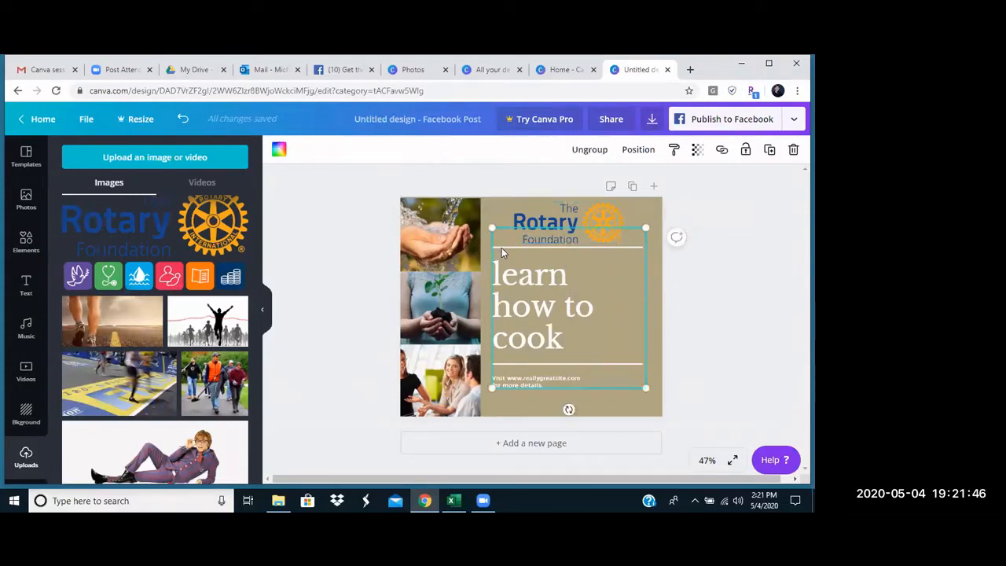
{"action": "left_click", "coordinate": [502, 246]}
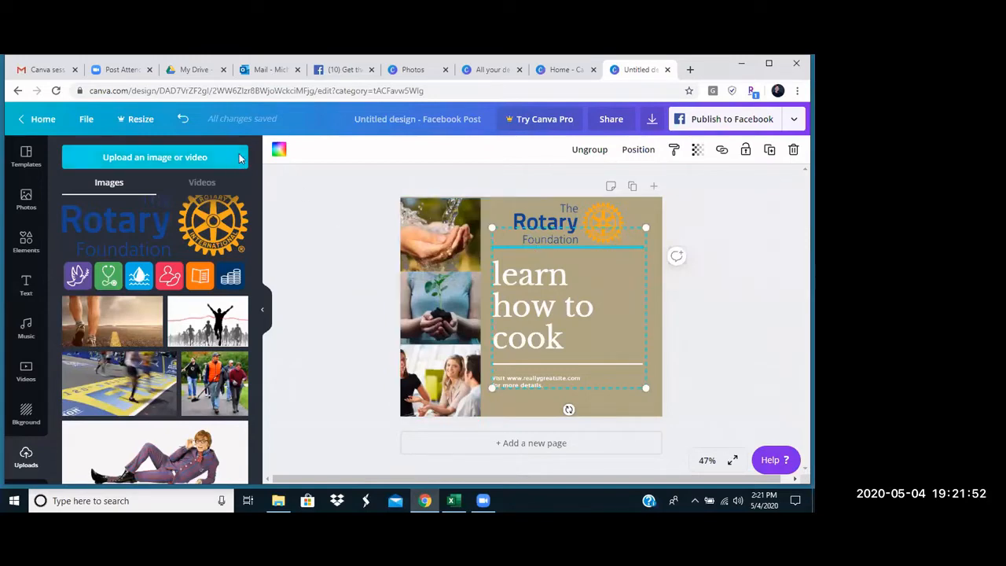
{"action": "left_click", "coordinate": [279, 150]}
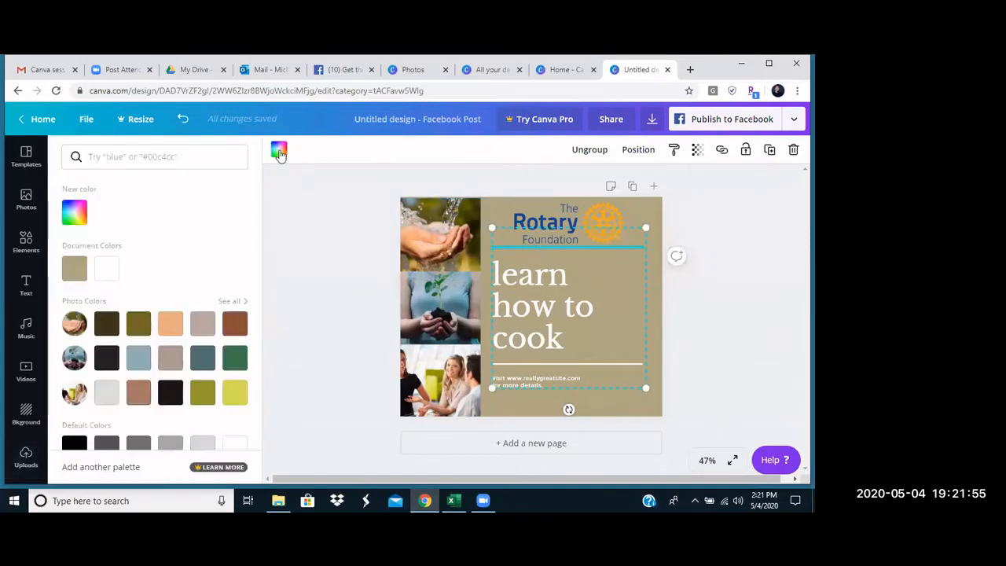
{"action": "left_click", "coordinate": [171, 323]}
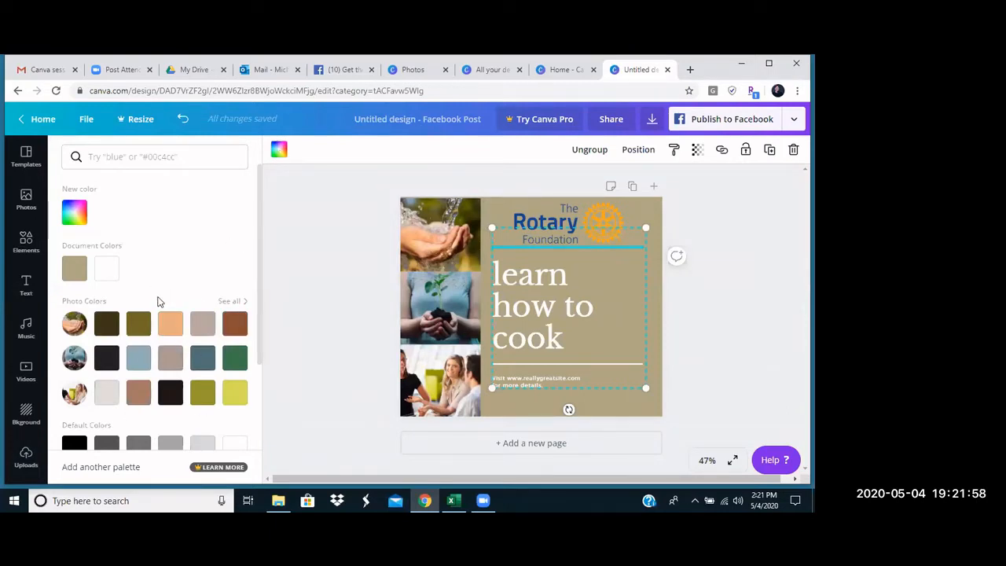
{"action": "left_click", "coordinate": [75, 214]}
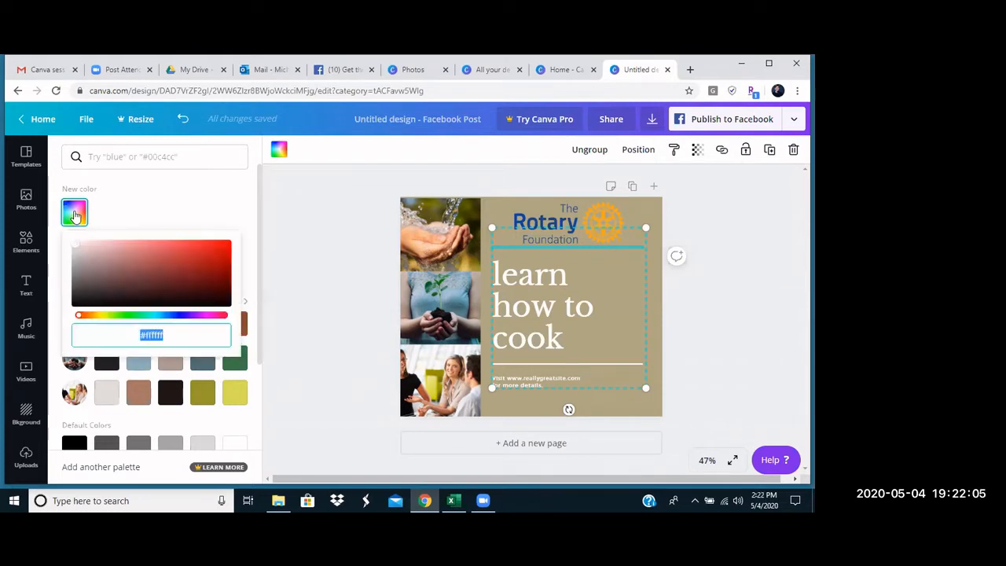
{"action": "left_click", "coordinate": [183, 317]}
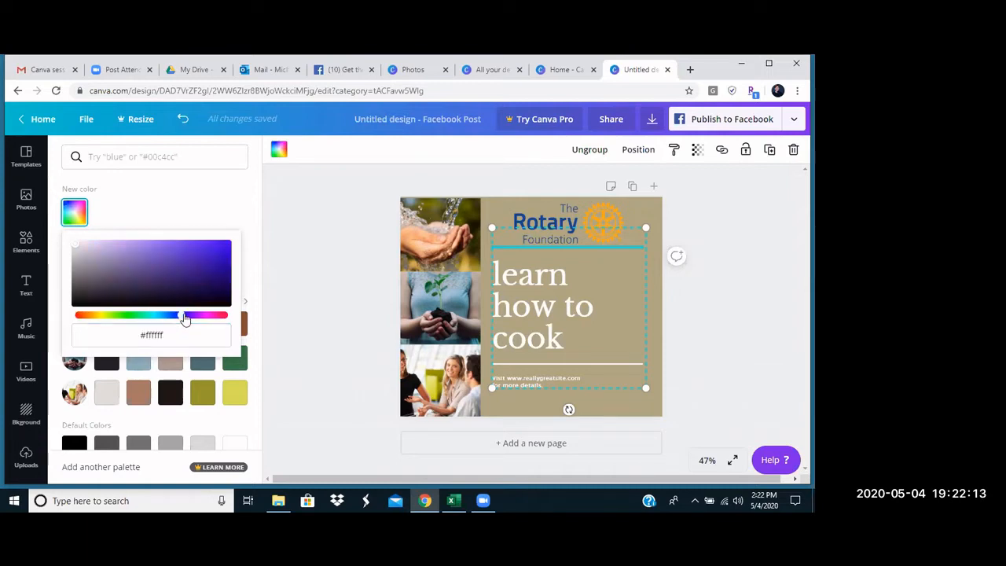
{"action": "left_click", "coordinate": [221, 285]}
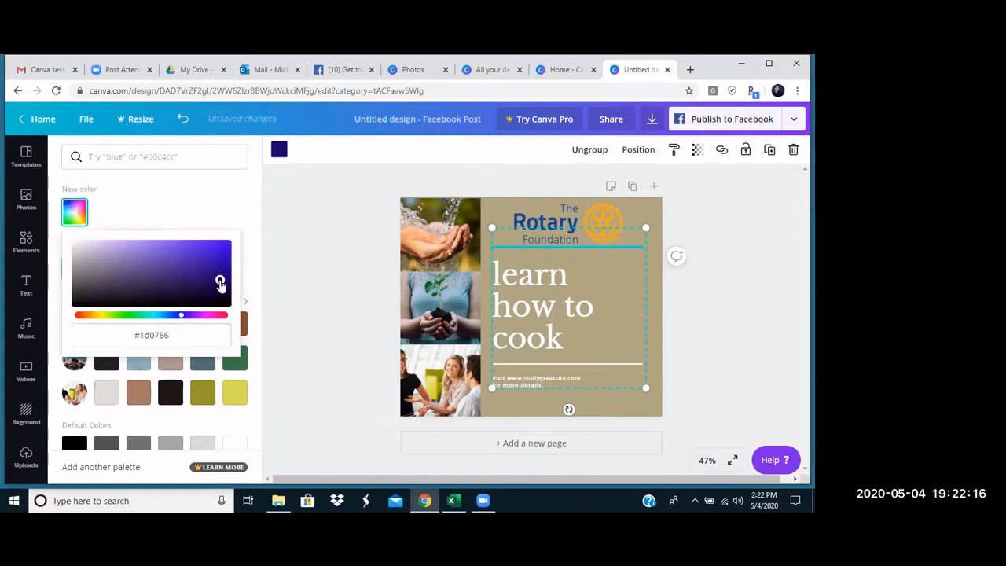
{"action": "left_click", "coordinate": [348, 289]}
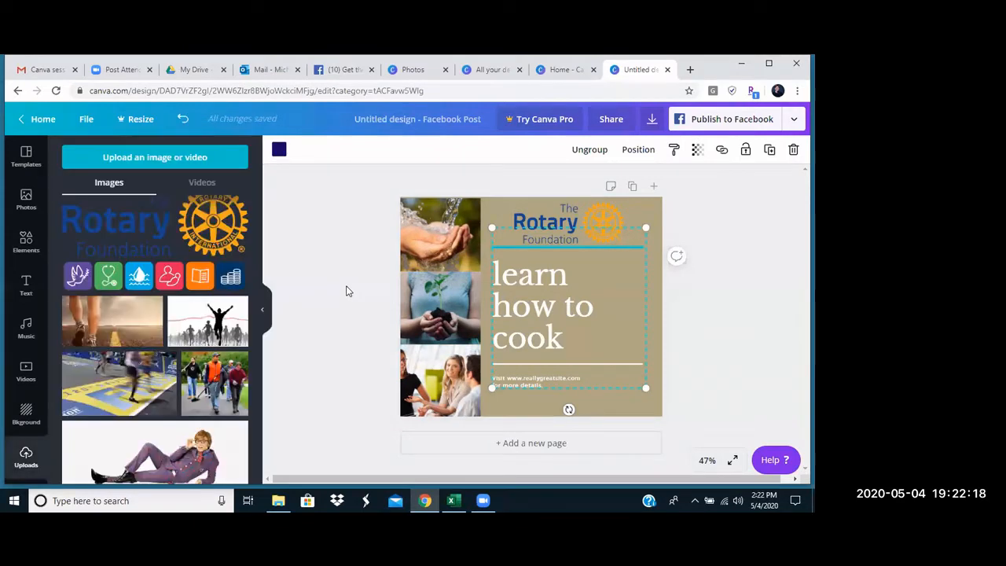
Change the "learn how to cook" heading's font to Atma Bold and its text colour to the document's dark blue
{"action": "left_click", "coordinate": [594, 298]}
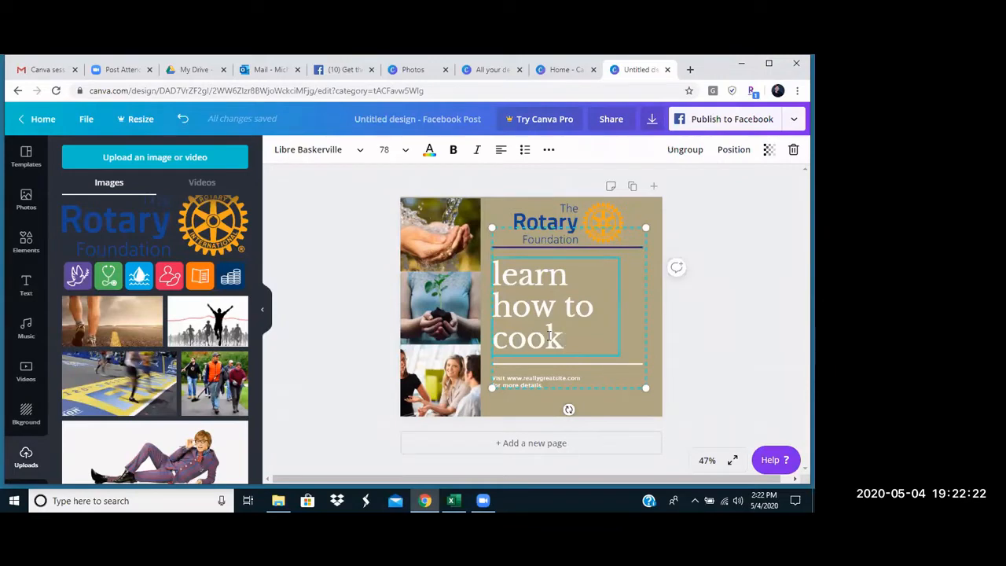
{"action": "left_click_drag", "start_coordinate": [564, 341], "coordinate": [494, 280]}
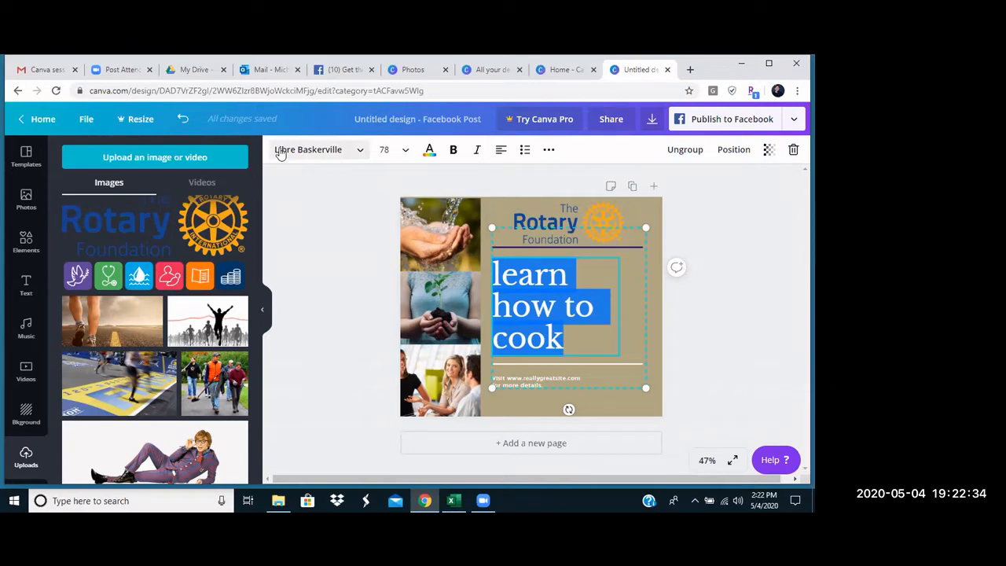
{"action": "left_click", "coordinate": [359, 150]}
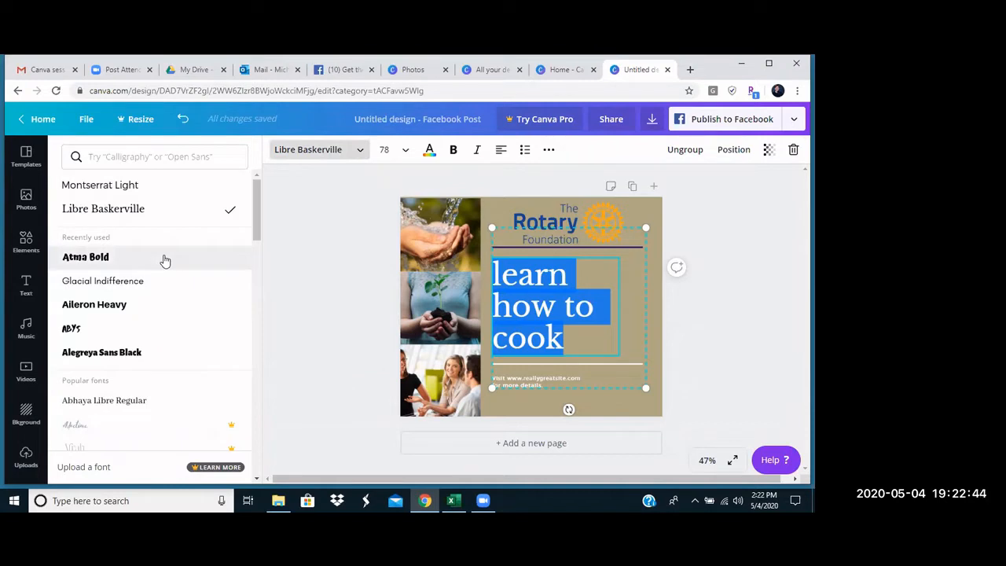
{"action": "scroll", "coordinate": [165, 261], "scroll_direction": "down", "scroll_amount": 1}
{"action": "scroll", "coordinate": [165, 261], "scroll_direction": "down", "scroll_amount": 2}
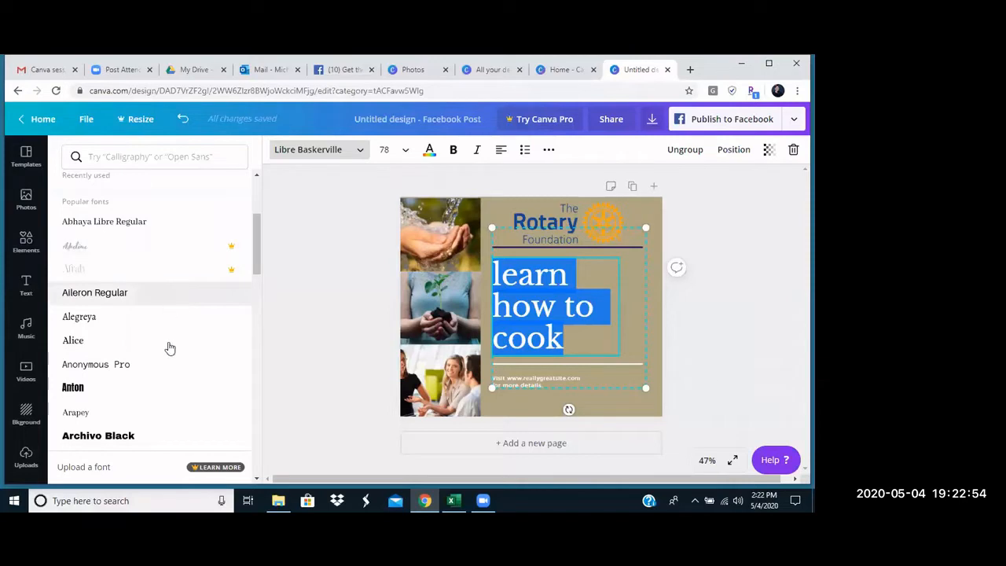
{"action": "scroll", "coordinate": [169, 348], "scroll_direction": "up", "scroll_amount": 2}
{"action": "scroll", "coordinate": [169, 348], "scroll_direction": "up", "scroll_amount": 1}
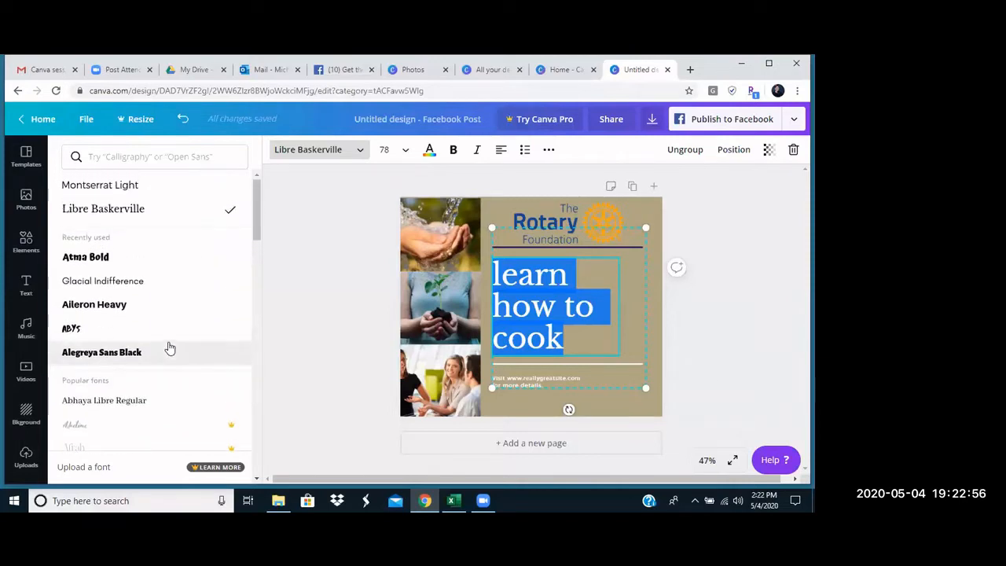
{"action": "left_click", "coordinate": [69, 256]}
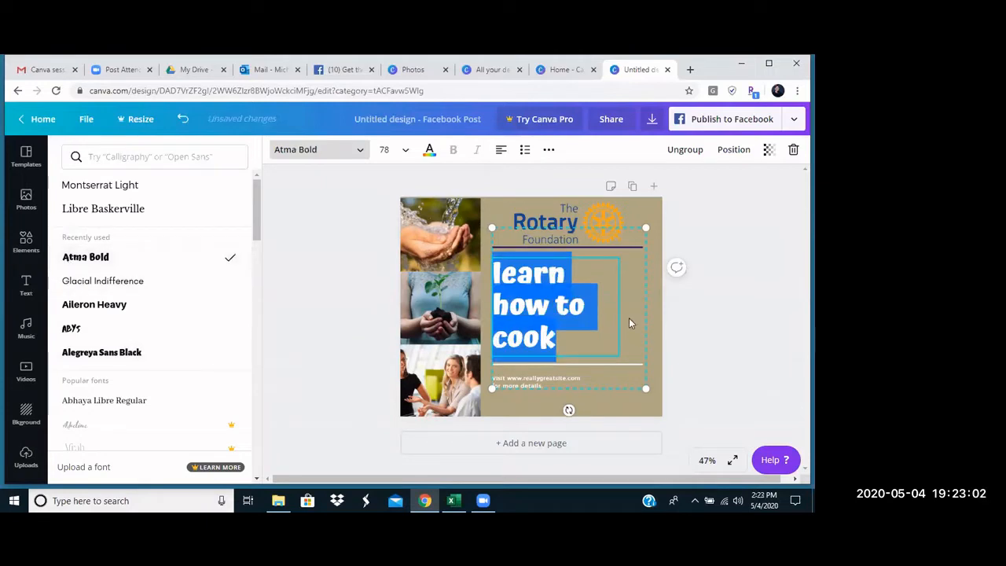
{"action": "left_click", "coordinate": [429, 152]}
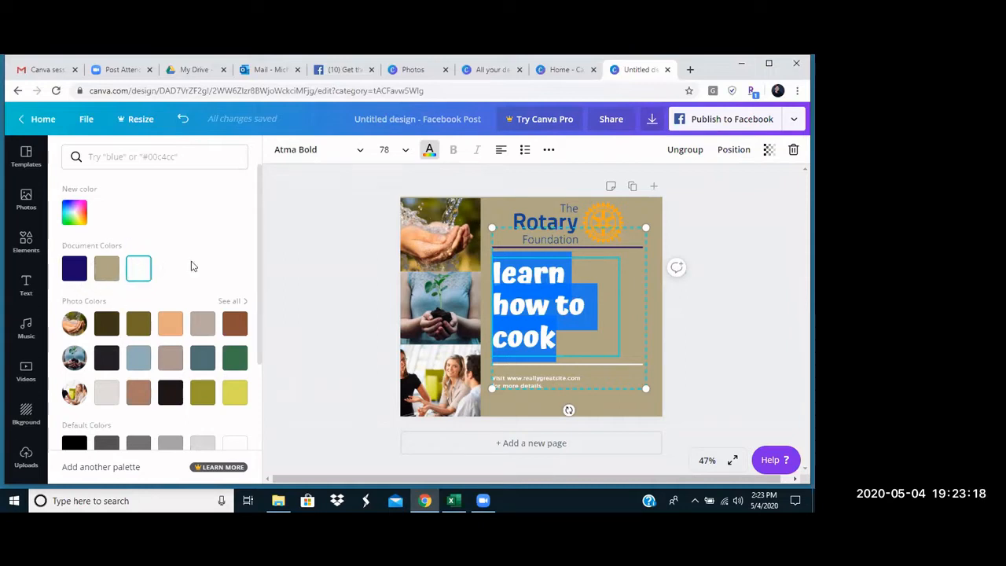
{"action": "left_click", "coordinate": [72, 272]}
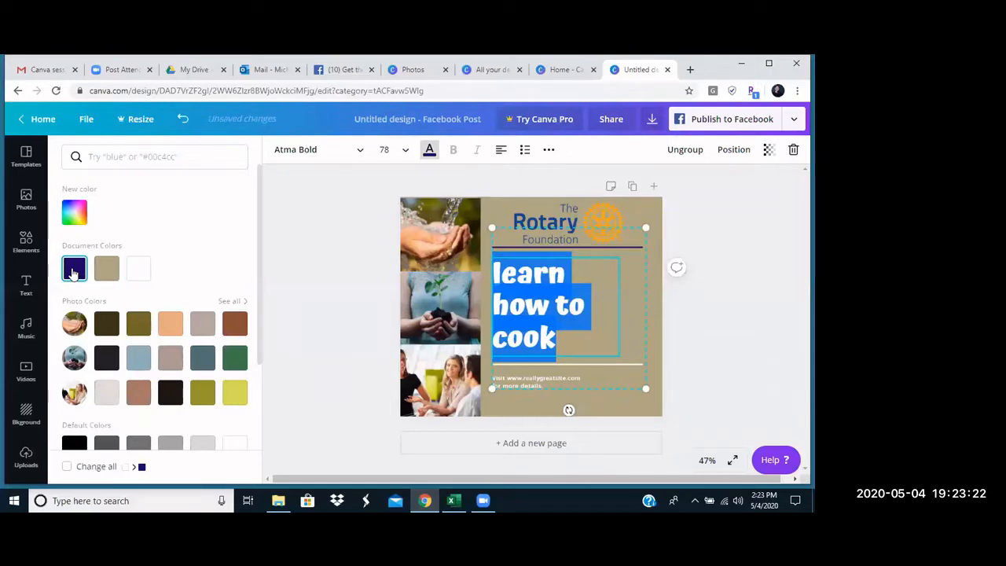
Try a font size of 42 for the "learn how to cook" heading
{"action": "left_click", "coordinate": [405, 151]}
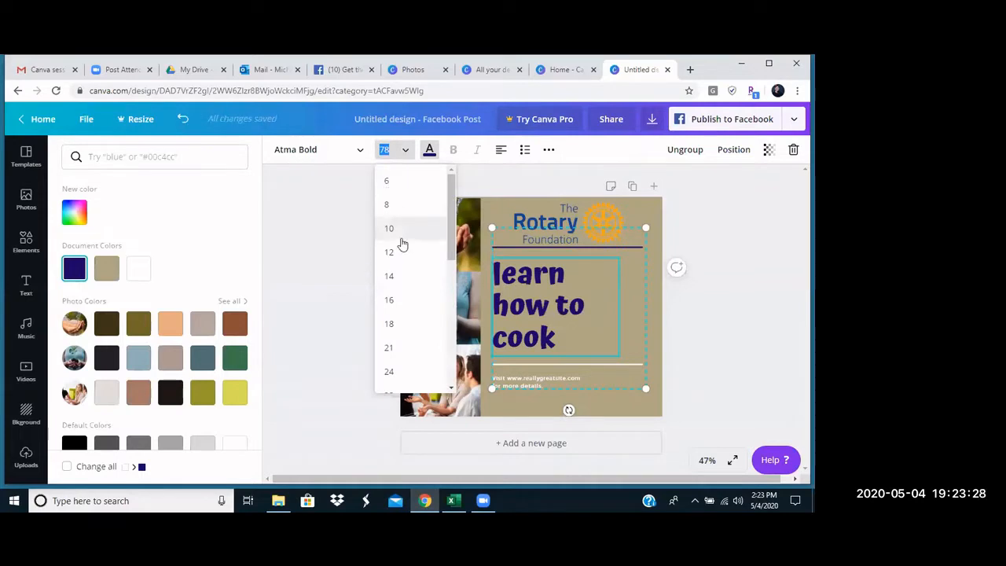
{"action": "scroll", "coordinate": [402, 244], "scroll_direction": "down", "scroll_amount": 3}
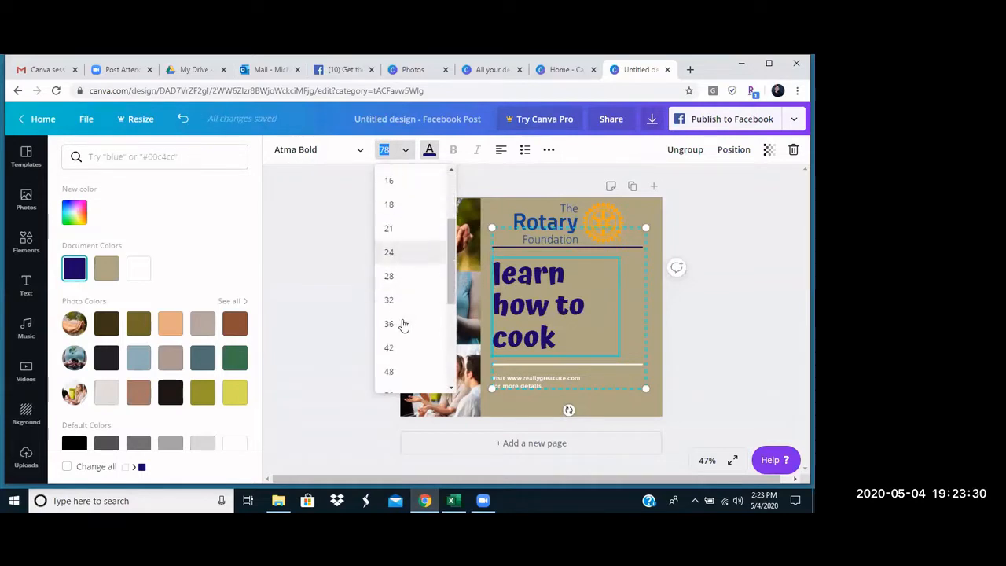
{"action": "scroll", "coordinate": [402, 325], "scroll_direction": "down", "scroll_amount": 3}
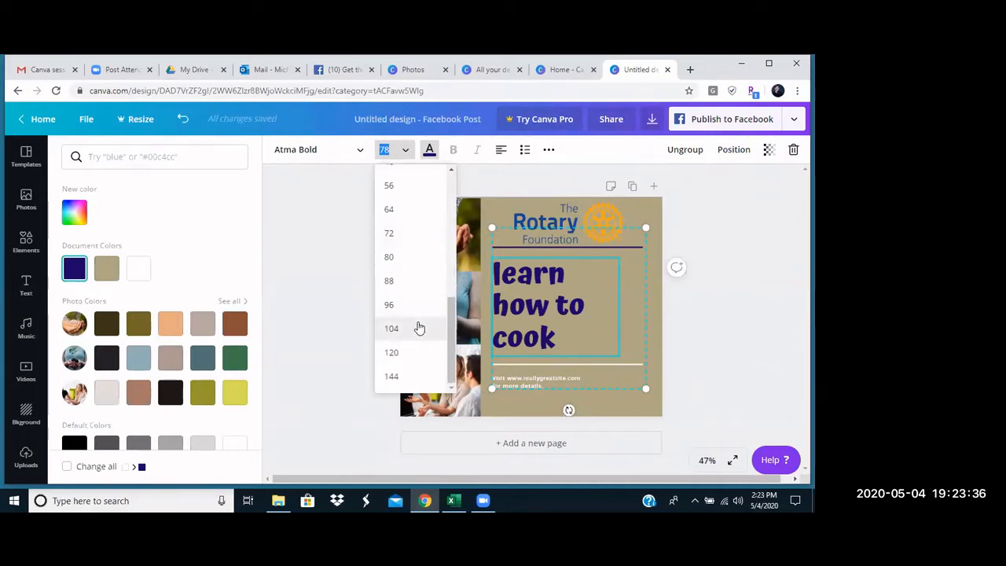
{"action": "scroll", "coordinate": [419, 328], "scroll_direction": "up", "scroll_amount": 5}
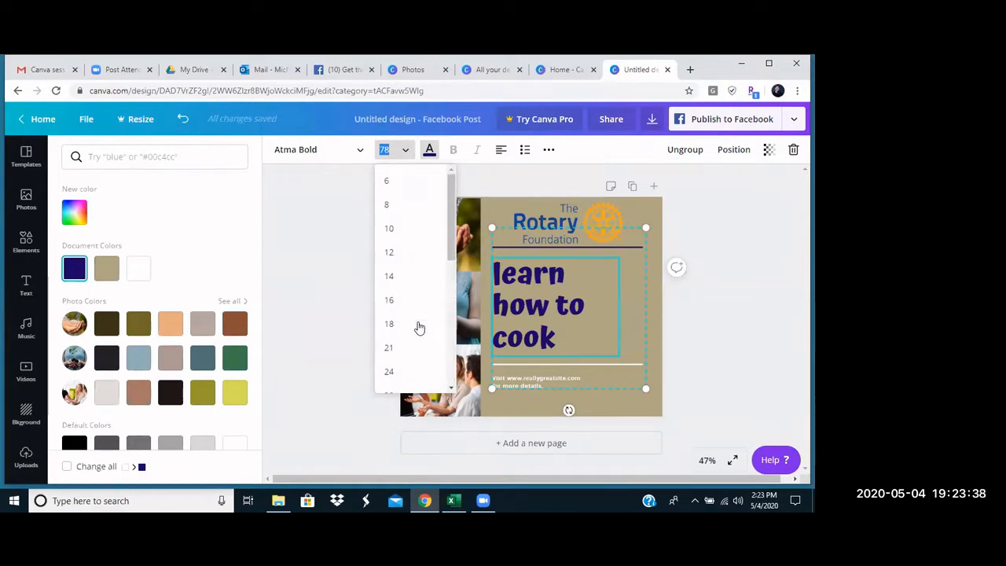
{"action": "scroll", "coordinate": [419, 327], "scroll_direction": "down", "scroll_amount": 3}
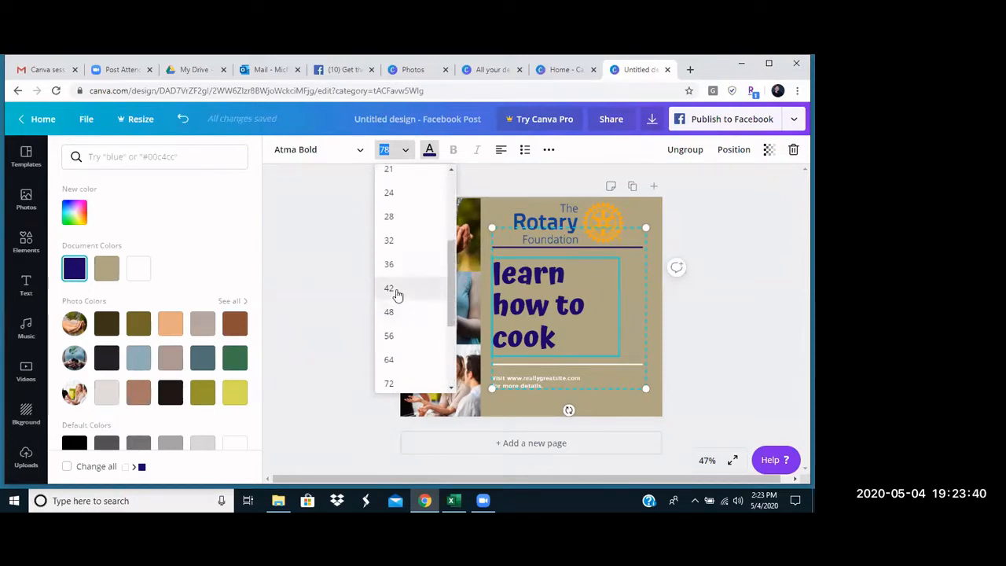
{"action": "left_click", "coordinate": [396, 291]}
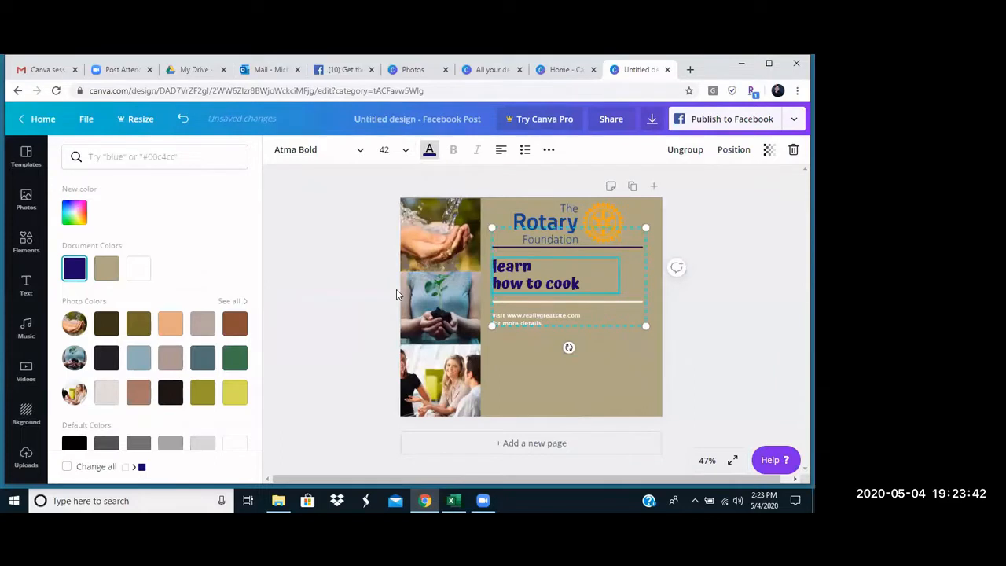
Set the "learn how to cook" heading's font size to 64 and deselect the text
{"action": "left_click", "coordinate": [397, 149]}
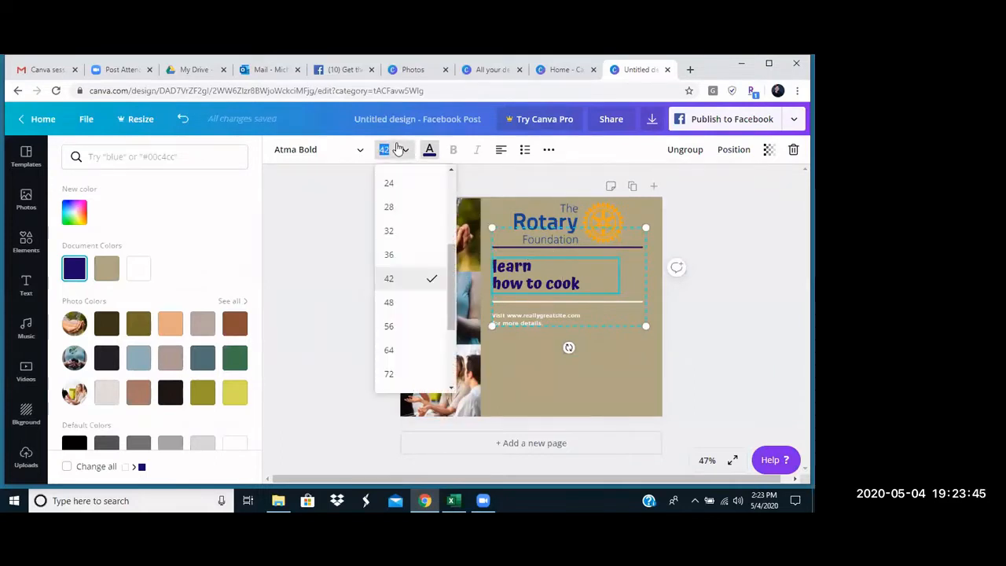
{"action": "left_click", "coordinate": [397, 349]}
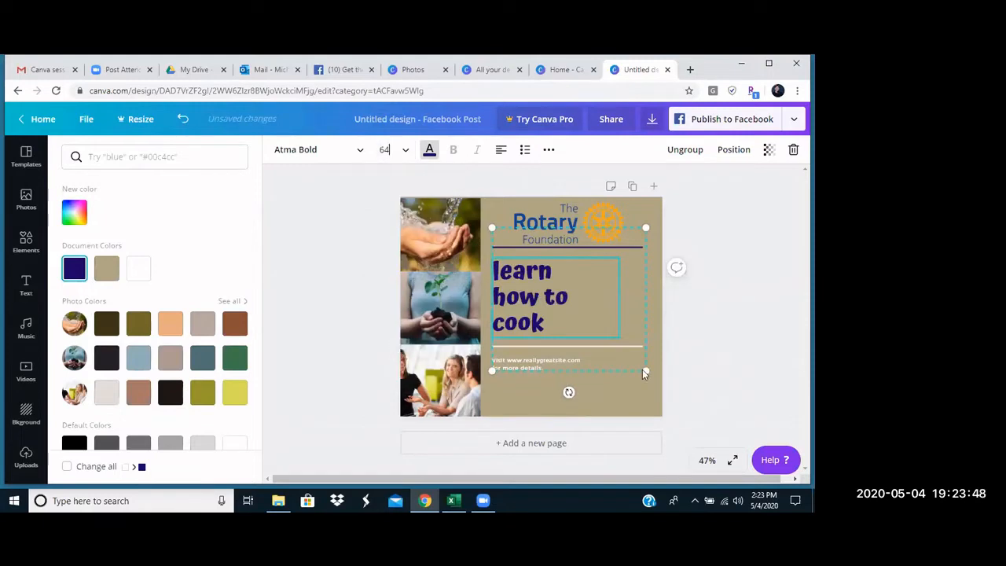
{"action": "left_click", "coordinate": [350, 373]}
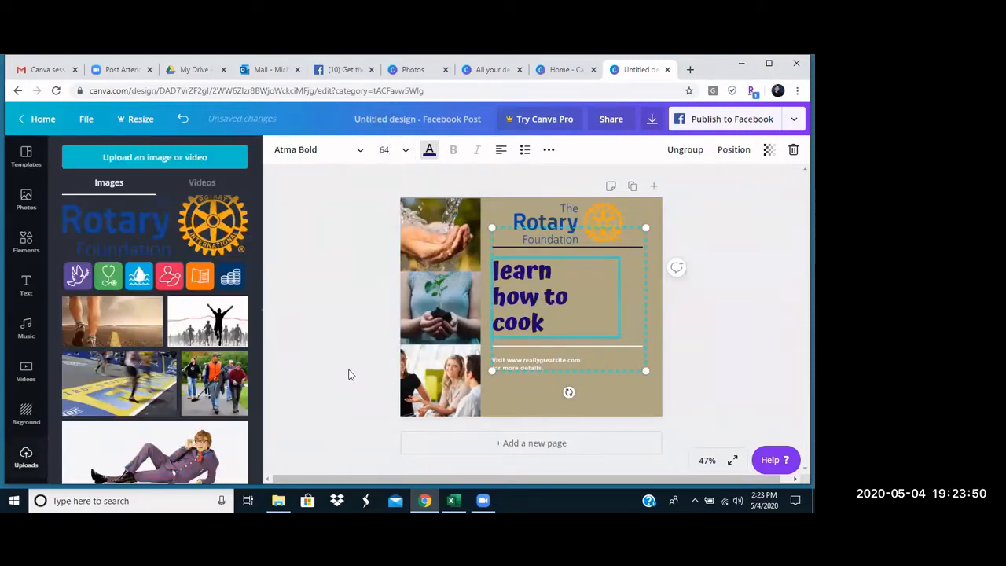
{"action": "left_click", "coordinate": [336, 363]}
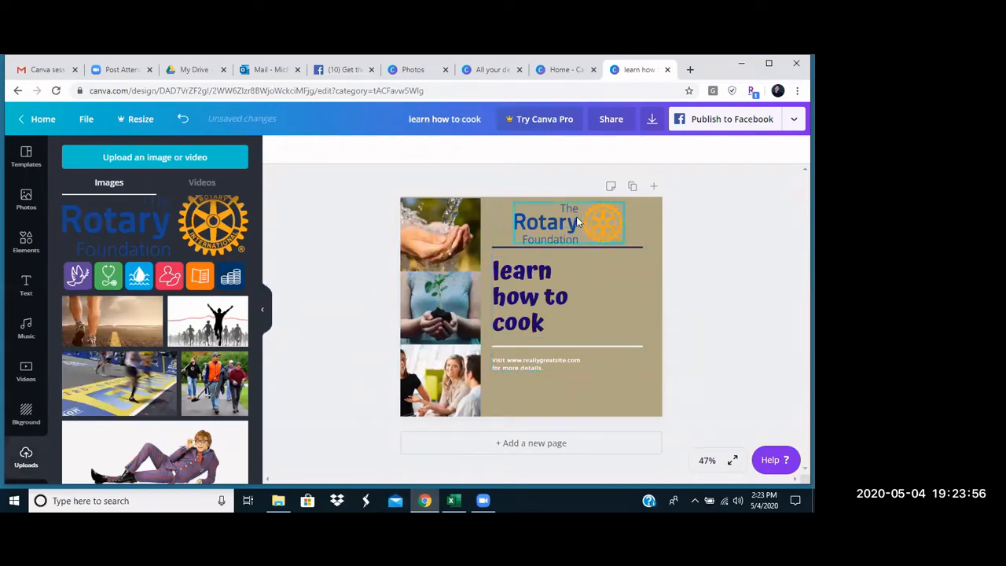
Move The Rotary Foundation logo into the post's lower-right corner and shift the heading text group up to the top edge
{"action": "left_click_drag", "start_coordinate": [576, 216], "coordinate": [602, 383]}
{"action": "left_click_drag", "start_coordinate": [591, 292], "coordinate": [584, 233]}
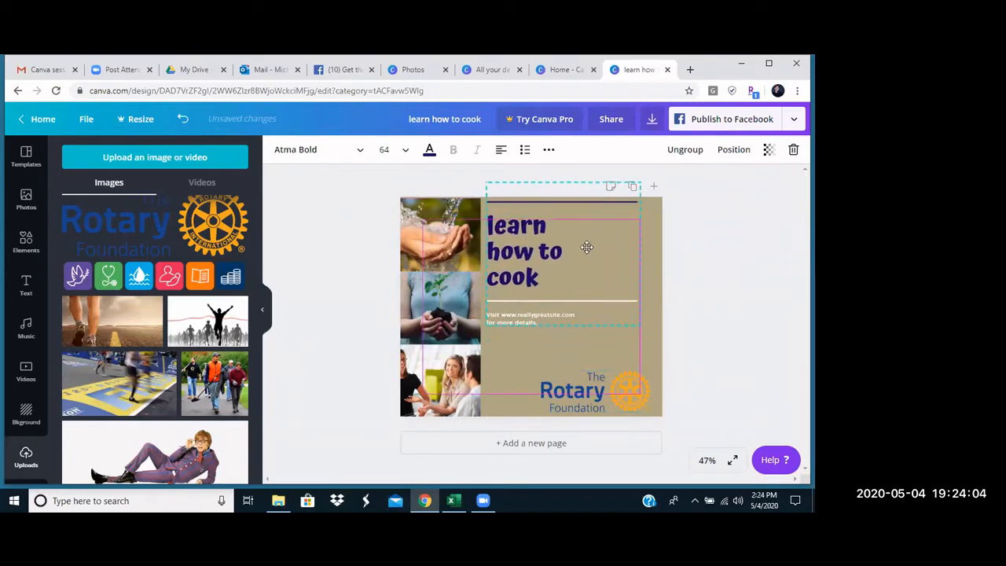
{"action": "left_click_drag", "start_coordinate": [587, 393], "coordinate": [598, 397]}
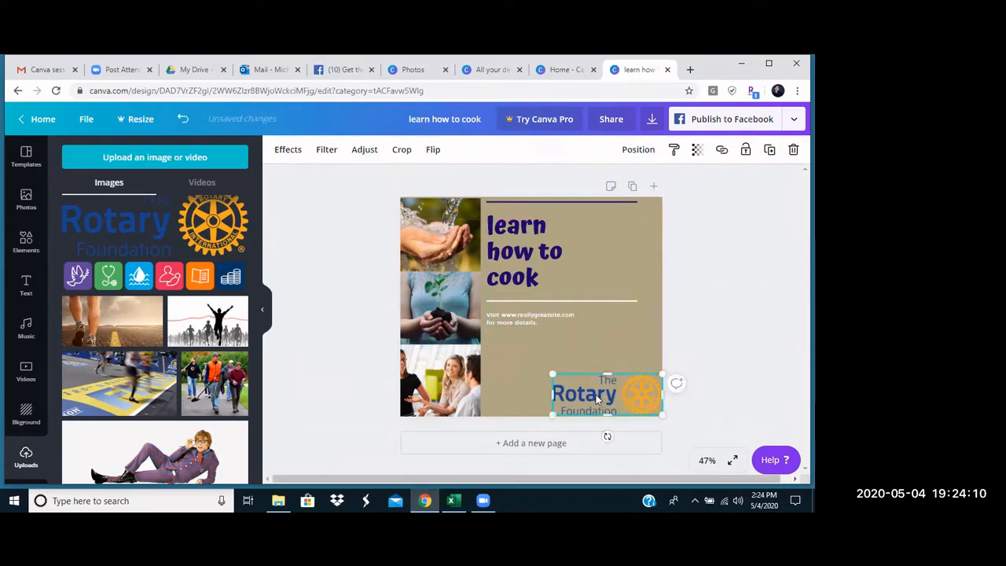
{"action": "left_click", "coordinate": [577, 302]}
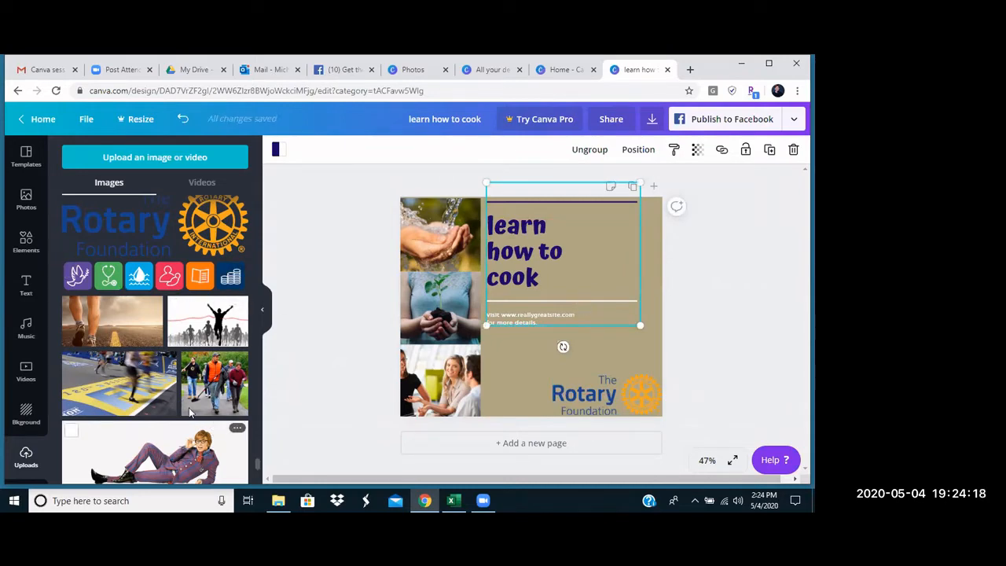
{"action": "left_click", "coordinate": [26, 241]}
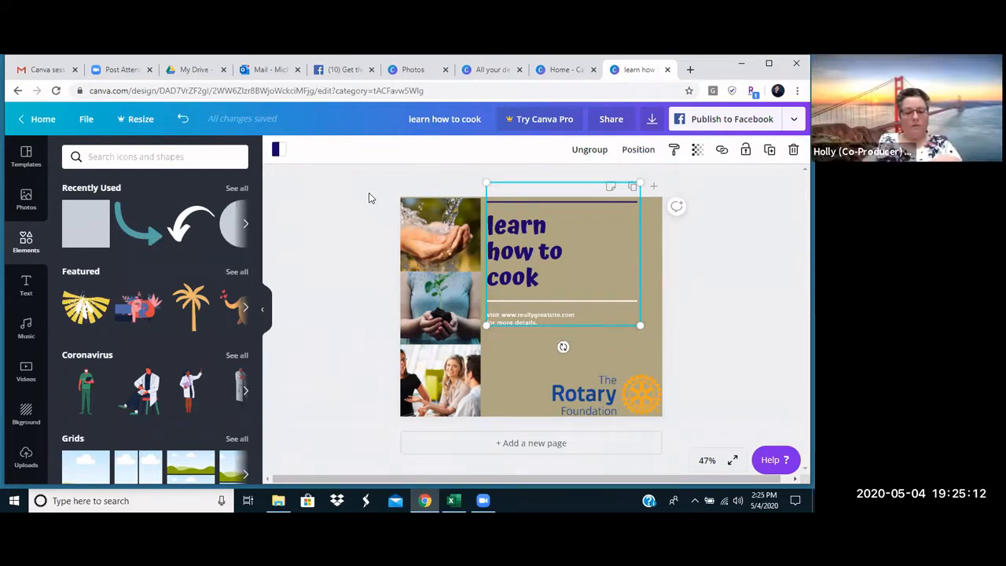
Leave the post for the full list of saved designs and look through the newer radio-station, Rotary and Christmas Cash contest graphics
{"action": "left_click", "coordinate": [36, 125]}
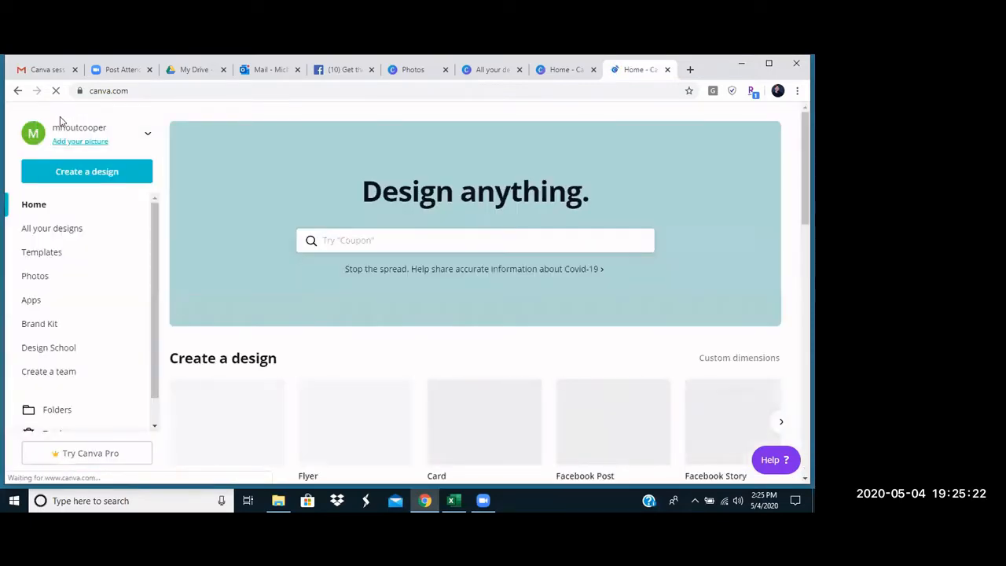
{"action": "left_click", "coordinate": [70, 228]}
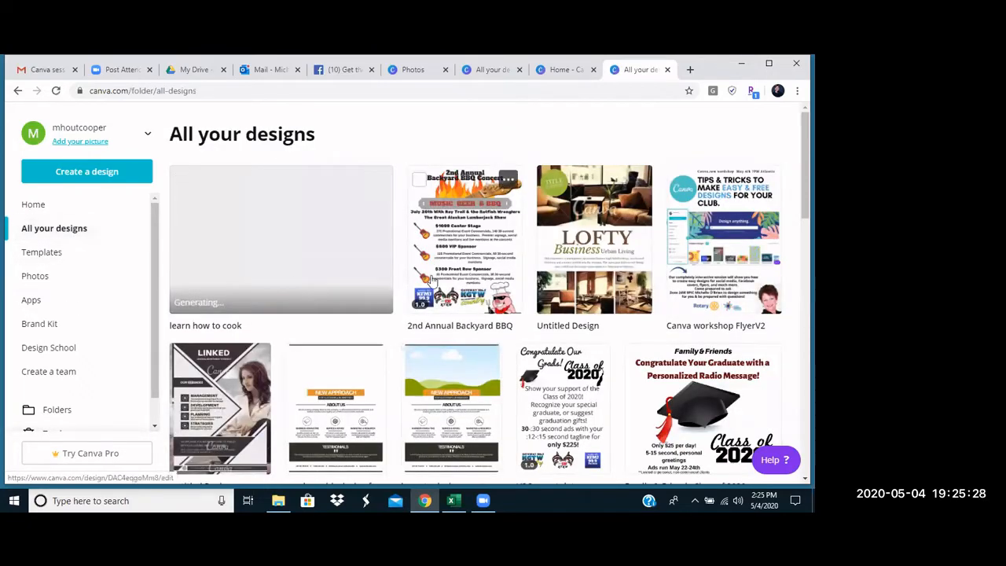
{"action": "scroll", "coordinate": [430, 279], "scroll_direction": "down", "scroll_amount": 5}
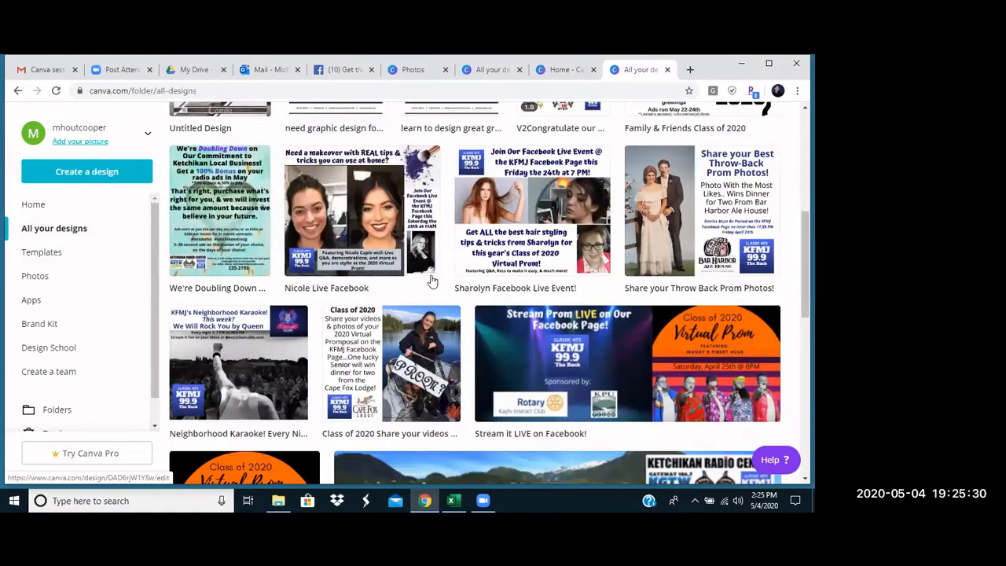
{"action": "scroll", "coordinate": [431, 281], "scroll_direction": "down", "scroll_amount": 10}
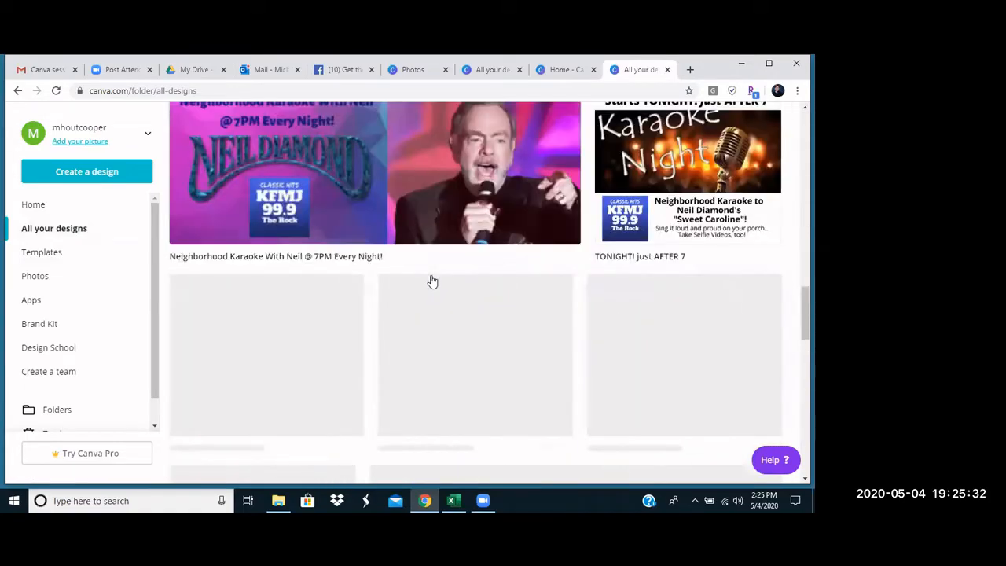
{"action": "scroll", "coordinate": [431, 280], "scroll_direction": "down", "scroll_amount": 6}
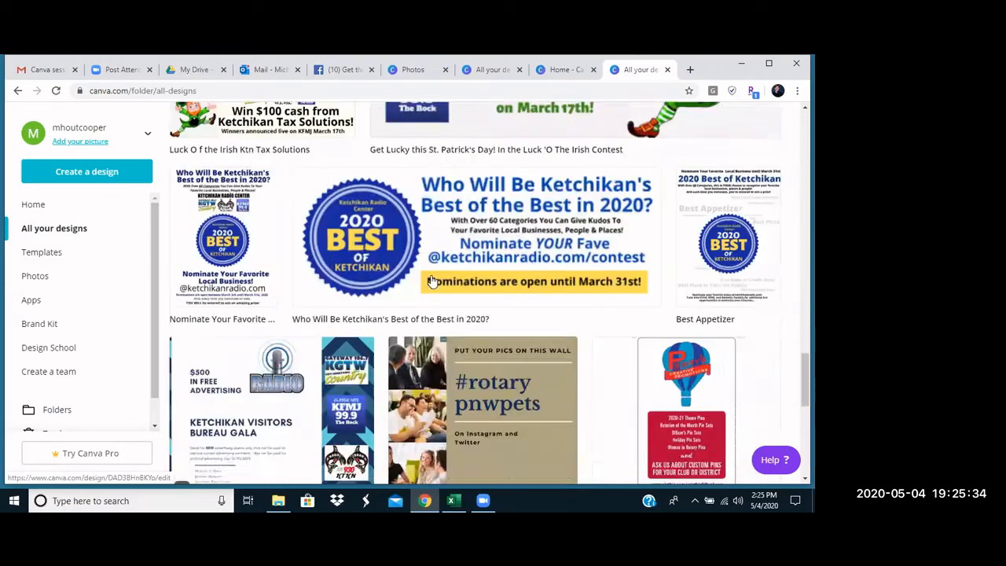
{"action": "scroll", "coordinate": [431, 281], "scroll_direction": "down", "scroll_amount": 8}
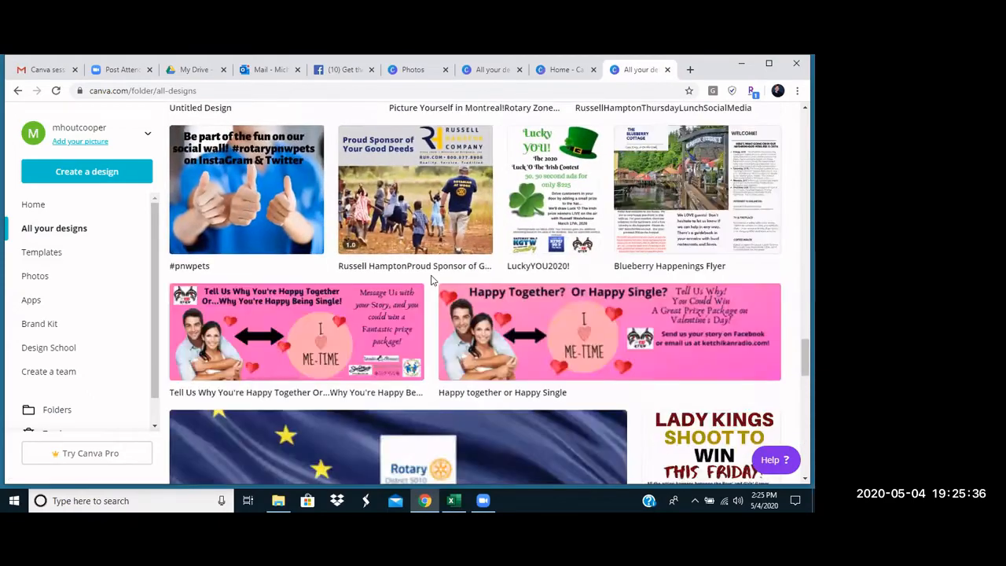
{"action": "scroll", "coordinate": [431, 280], "scroll_direction": "down", "scroll_amount": 8}
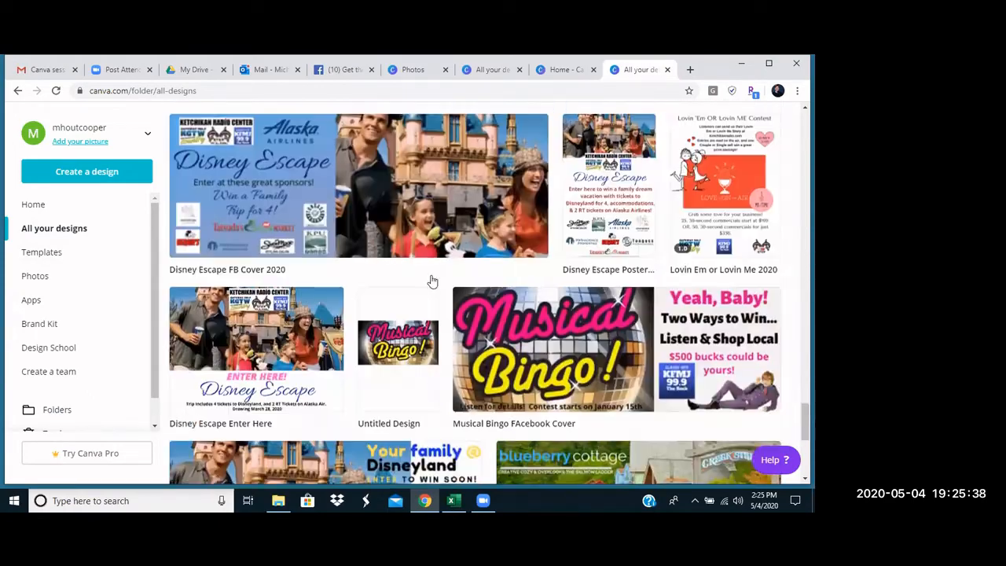
{"action": "scroll", "coordinate": [431, 281], "scroll_direction": "down", "scroll_amount": 2}
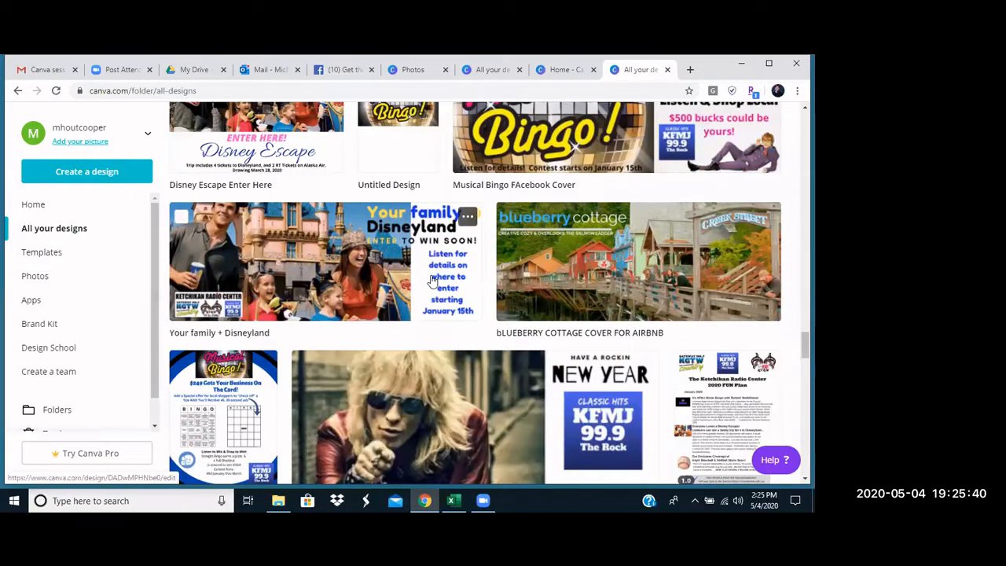
{"action": "scroll", "coordinate": [431, 280], "scroll_direction": "down", "scroll_amount": 5}
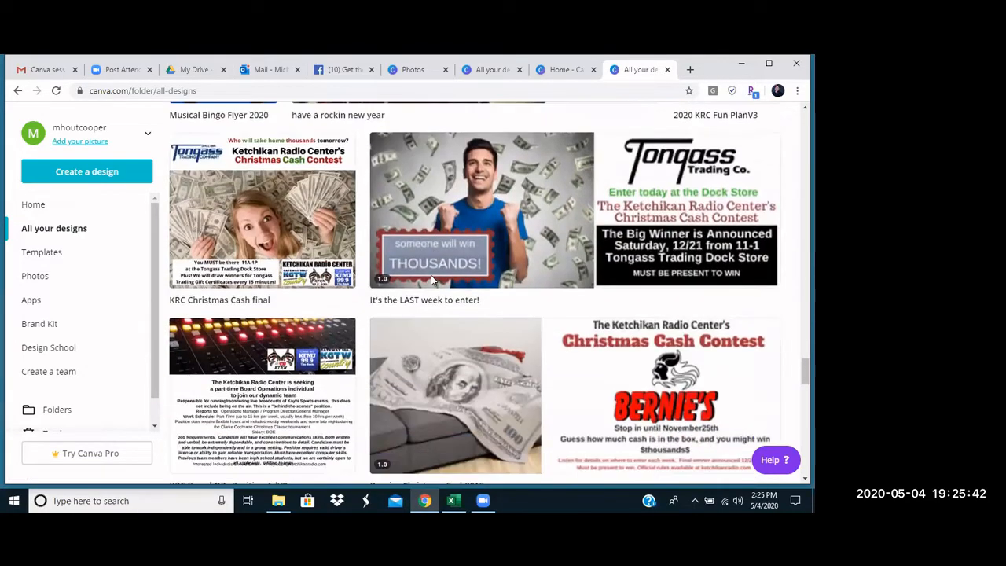
{"action": "scroll", "coordinate": [430, 281], "scroll_direction": "down", "scroll_amount": 5}
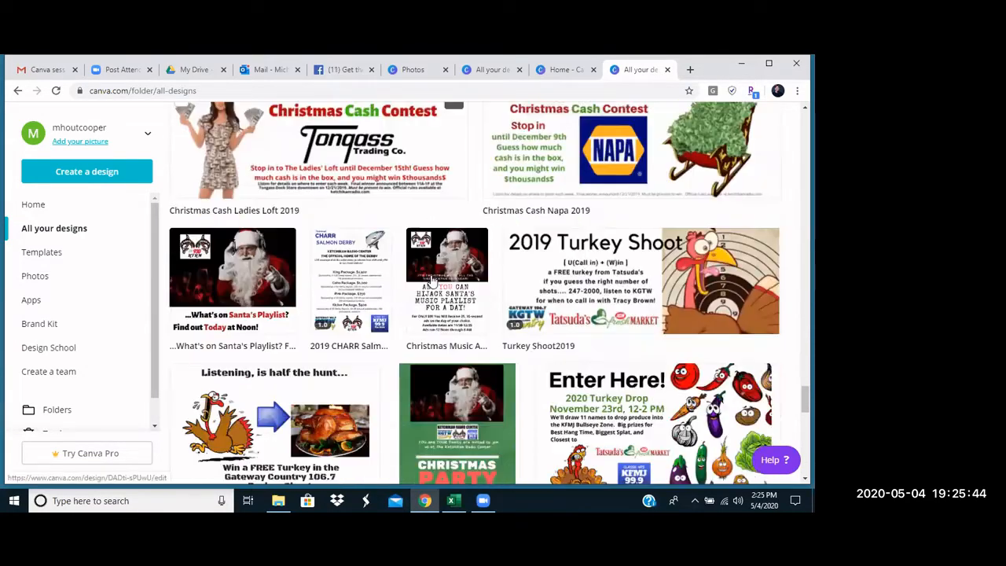
{"action": "scroll", "coordinate": [431, 280], "scroll_direction": "down", "scroll_amount": 8}
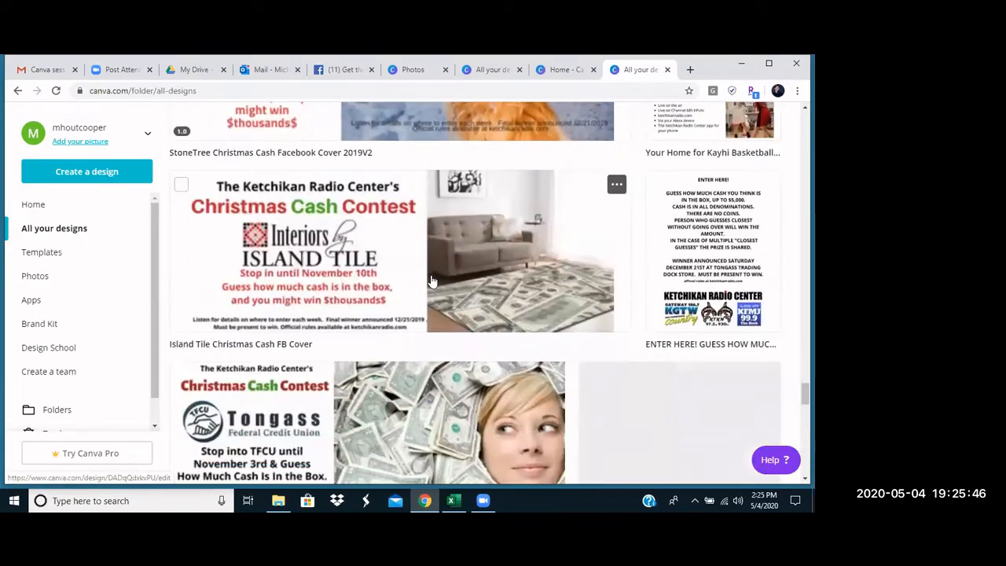
Browse the older saved designs, from the Blueberry Cottage and Rotary event banners to the Boat Full of Family Fun and prom graphics
{"action": "scroll", "coordinate": [431, 280], "scroll_direction": "down", "scroll_amount": 8}
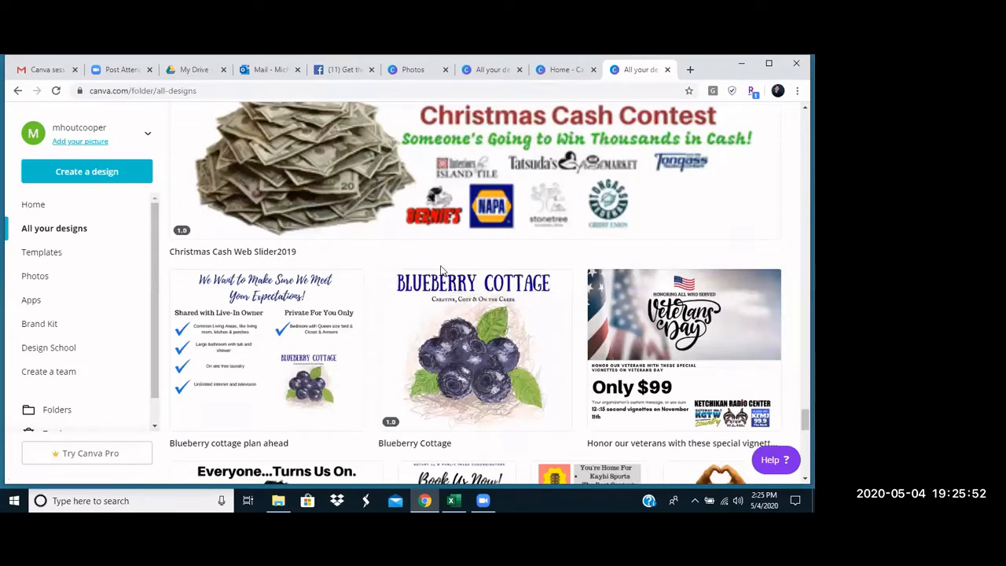
{"action": "scroll", "coordinate": [441, 270], "scroll_direction": "down", "scroll_amount": 5}
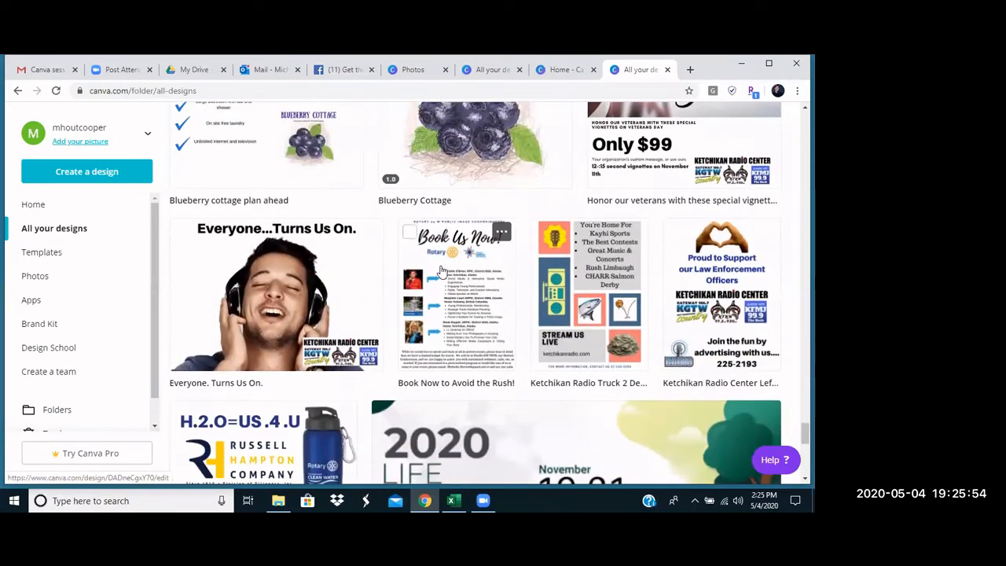
{"action": "scroll", "coordinate": [441, 270], "scroll_direction": "down", "scroll_amount": 7}
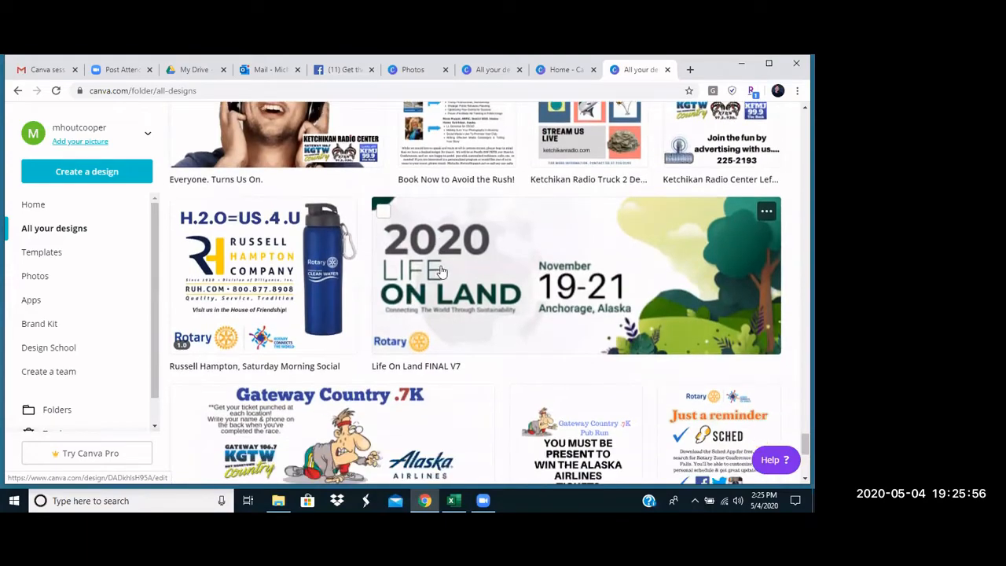
{"action": "scroll", "coordinate": [441, 271], "scroll_direction": "down", "scroll_amount": 8}
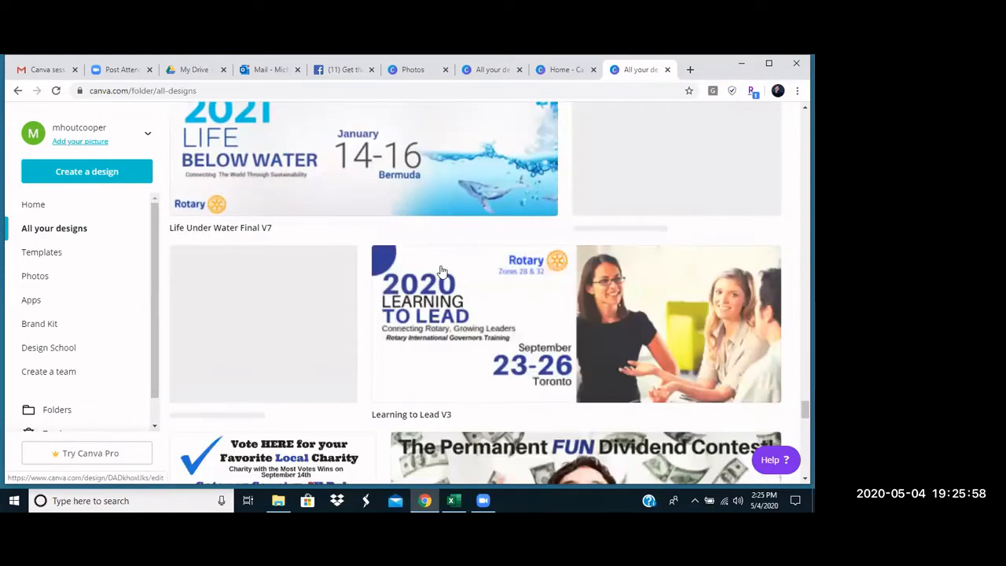
{"action": "scroll", "coordinate": [441, 270], "scroll_direction": "down", "scroll_amount": 6}
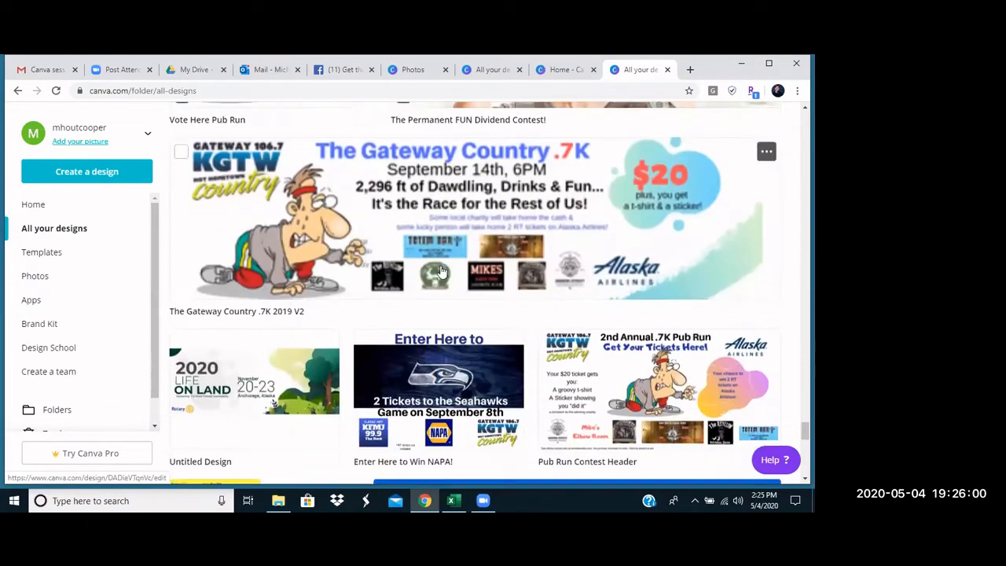
{"action": "scroll", "coordinate": [441, 271], "scroll_direction": "down", "scroll_amount": 8}
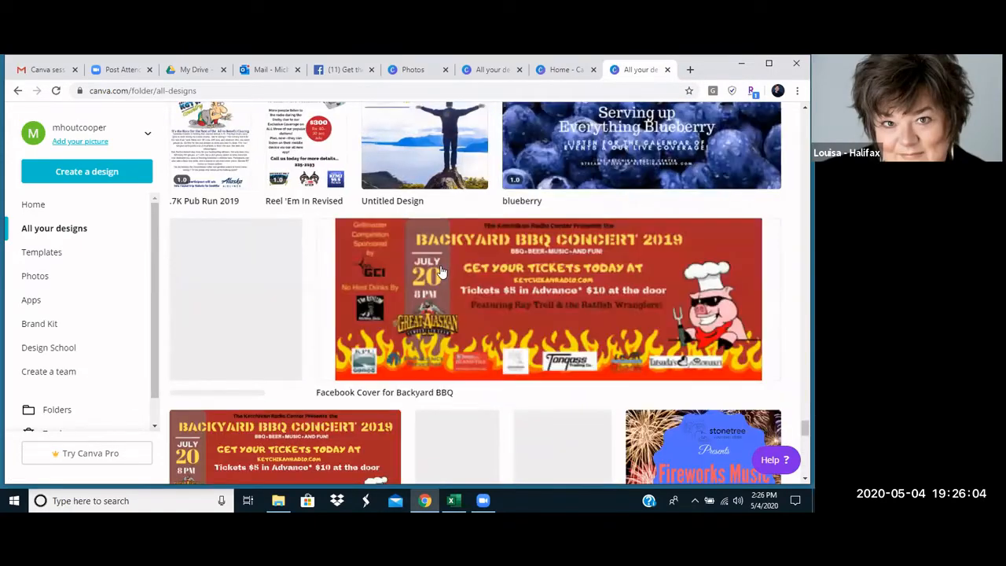
{"action": "scroll", "coordinate": [441, 270], "scroll_direction": "down", "scroll_amount": 10}
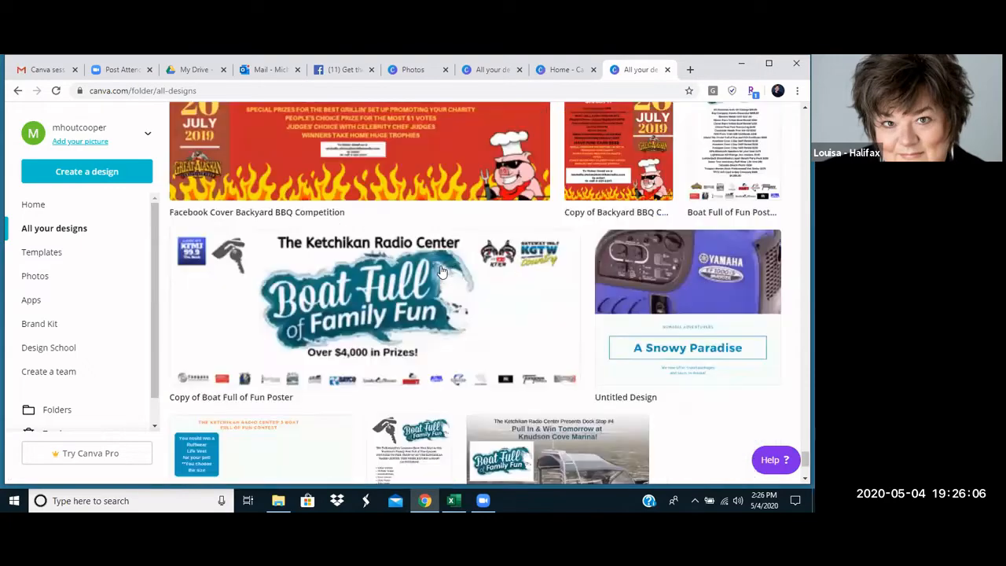
{"action": "scroll", "coordinate": [441, 270], "scroll_direction": "down", "scroll_amount": 2}
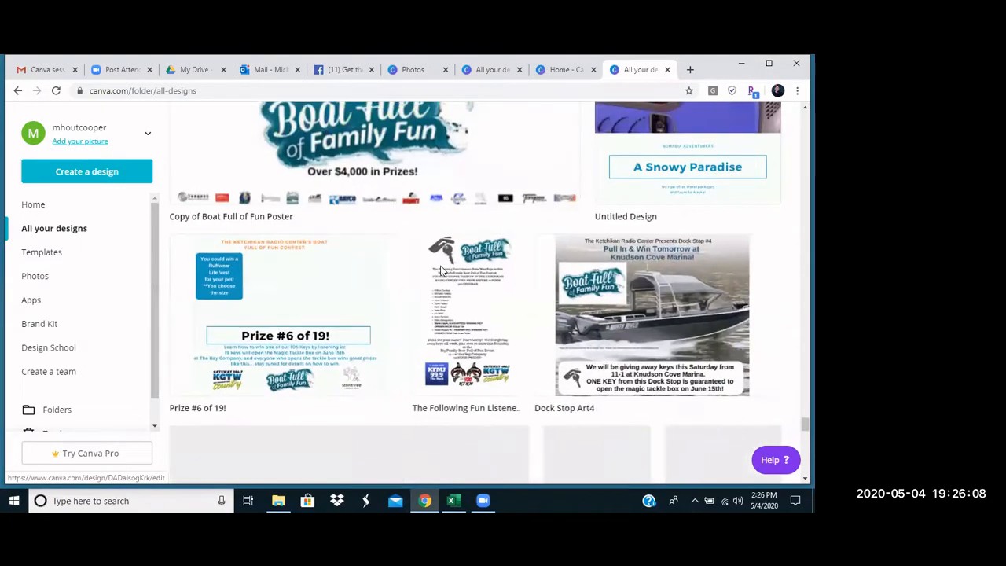
{"action": "scroll", "coordinate": [441, 271], "scroll_direction": "down", "scroll_amount": 3}
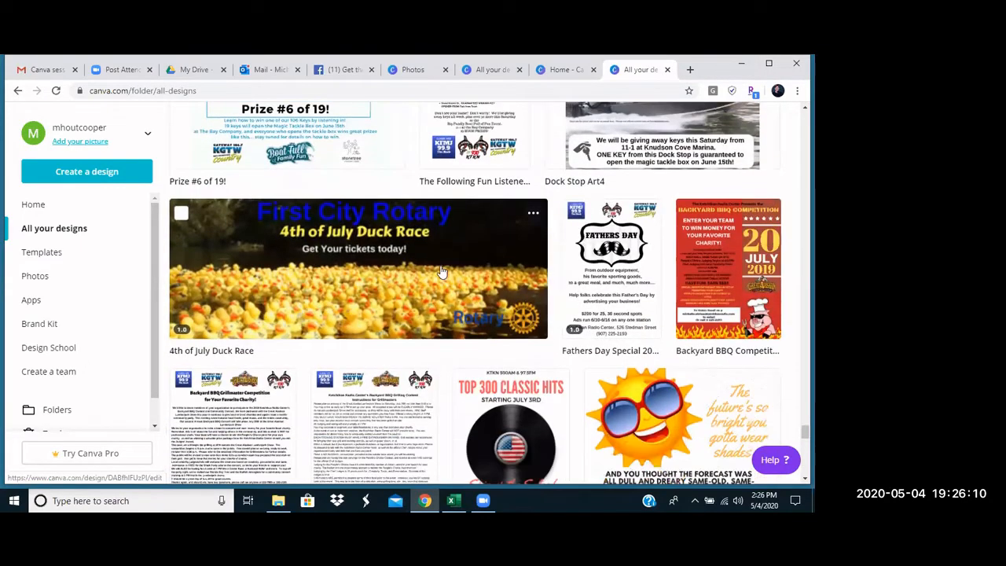
{"action": "scroll", "coordinate": [441, 271], "scroll_direction": "down", "scroll_amount": 6}
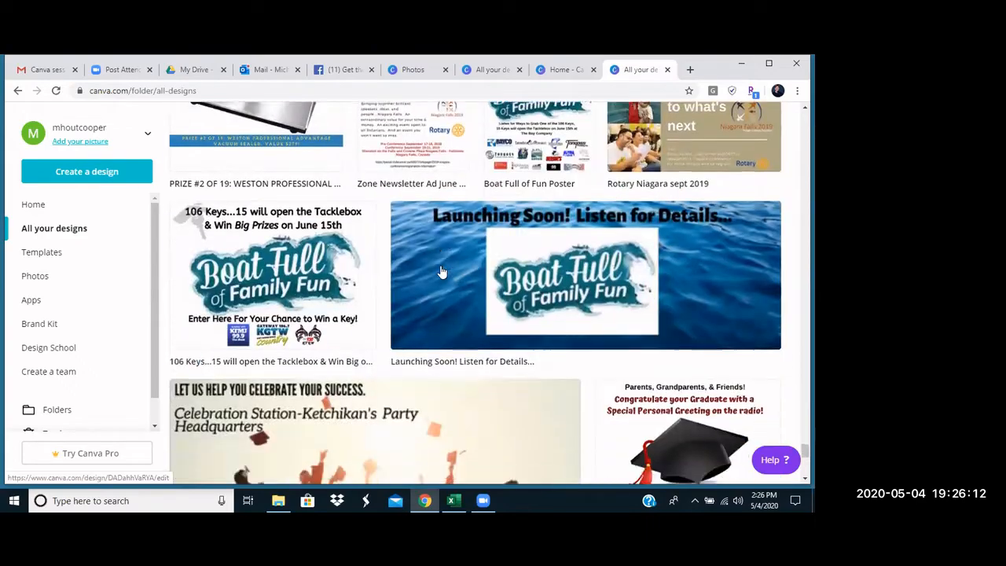
{"action": "scroll", "coordinate": [441, 271], "scroll_direction": "down", "scroll_amount": 6}
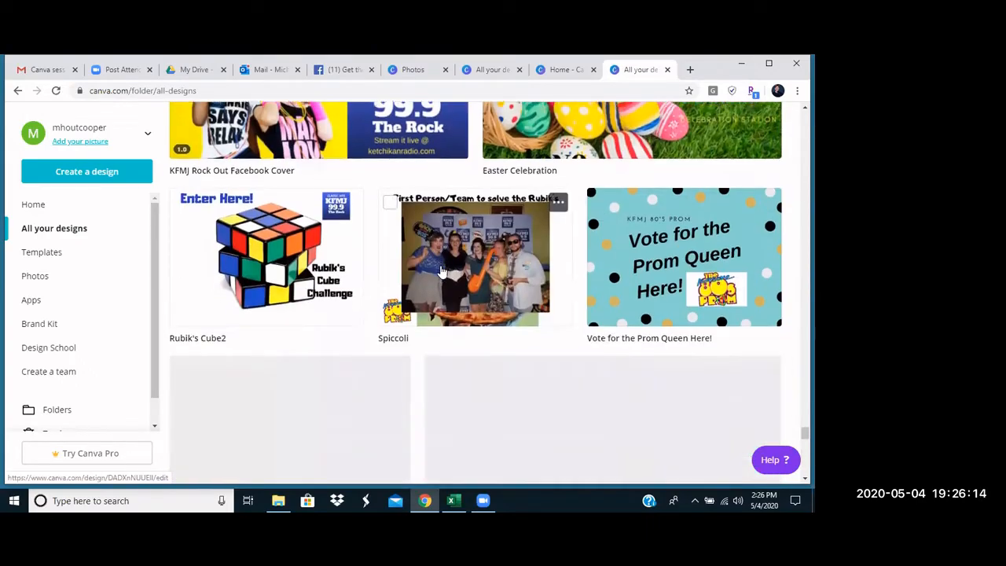
{"action": "scroll", "coordinate": [441, 270], "scroll_direction": "down", "scroll_amount": 6}
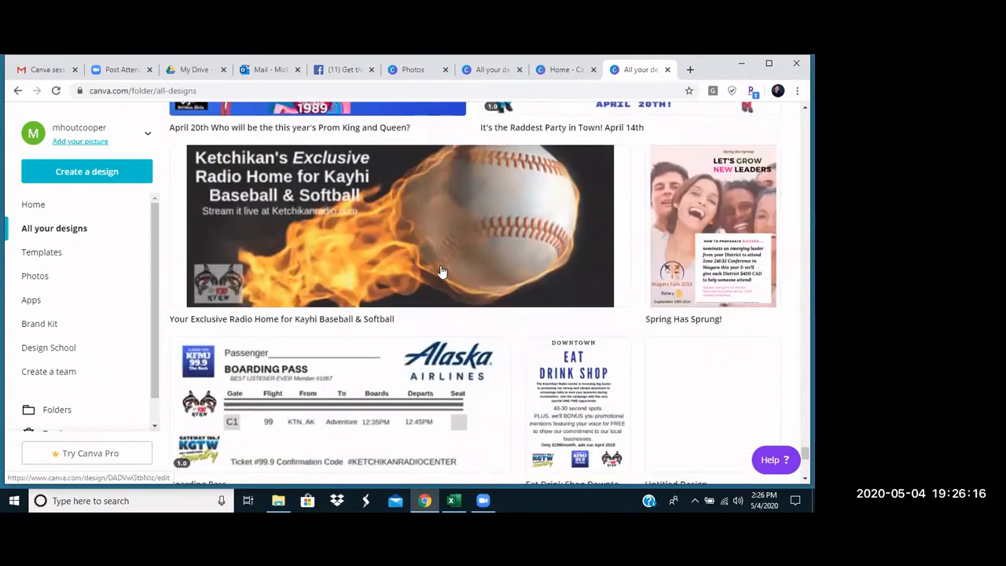
Examine the saved 2019 designs around the Boarding Pass, Rotary Dictionary, ClubRunner, DACdb, wheelchair and Niagara Falls promotions
{"action": "scroll", "coordinate": [441, 270], "scroll_direction": "down", "scroll_amount": 3}
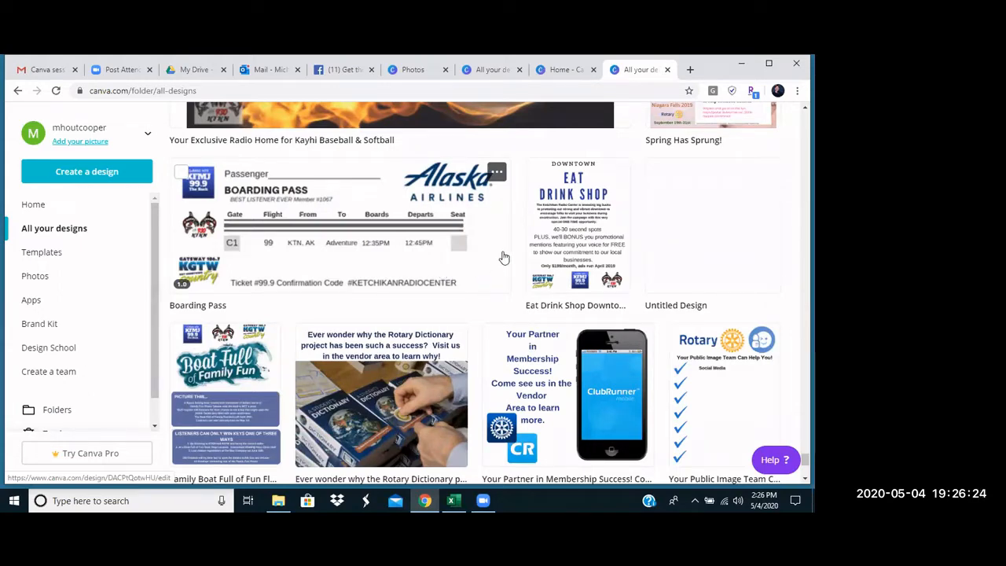
{"action": "scroll", "coordinate": [491, 271], "scroll_direction": "down", "scroll_amount": 3}
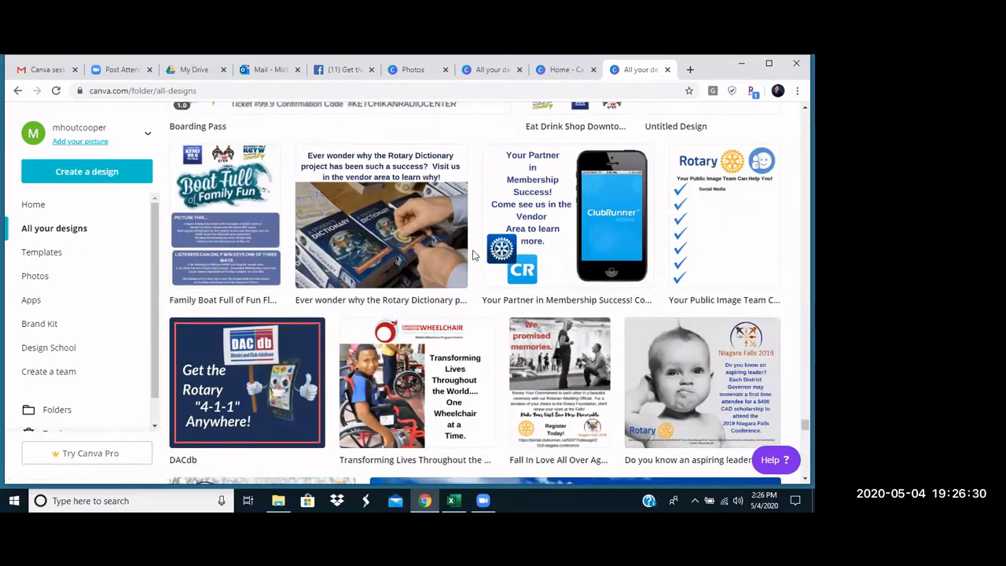
{"action": "mouse_move", "coordinate": [606, 176]}
{"action": "scroll", "coordinate": [490, 270], "scroll_direction": "down", "scroll_amount": 2}
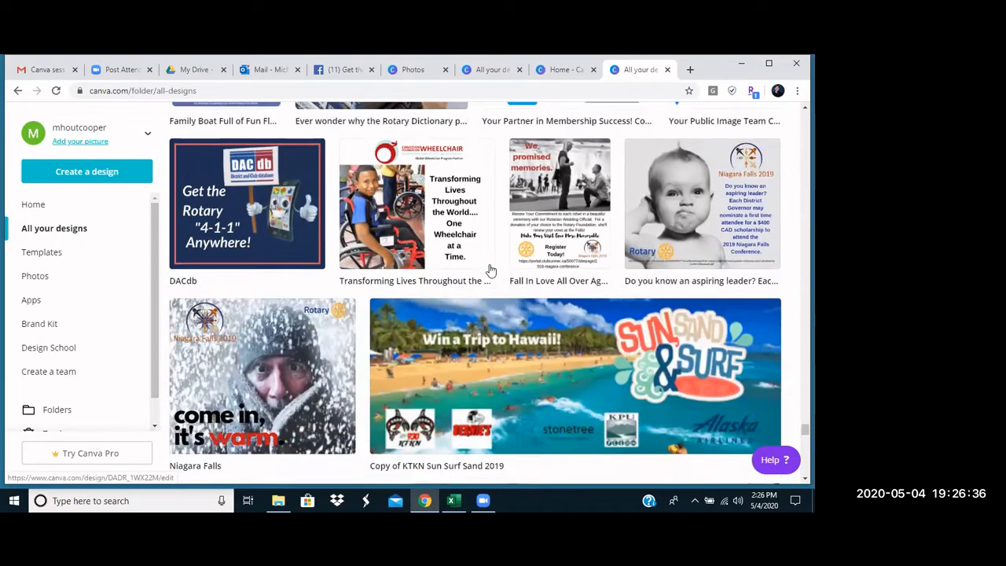
{"action": "scroll", "coordinate": [490, 270], "scroll_direction": "up", "scroll_amount": 1}
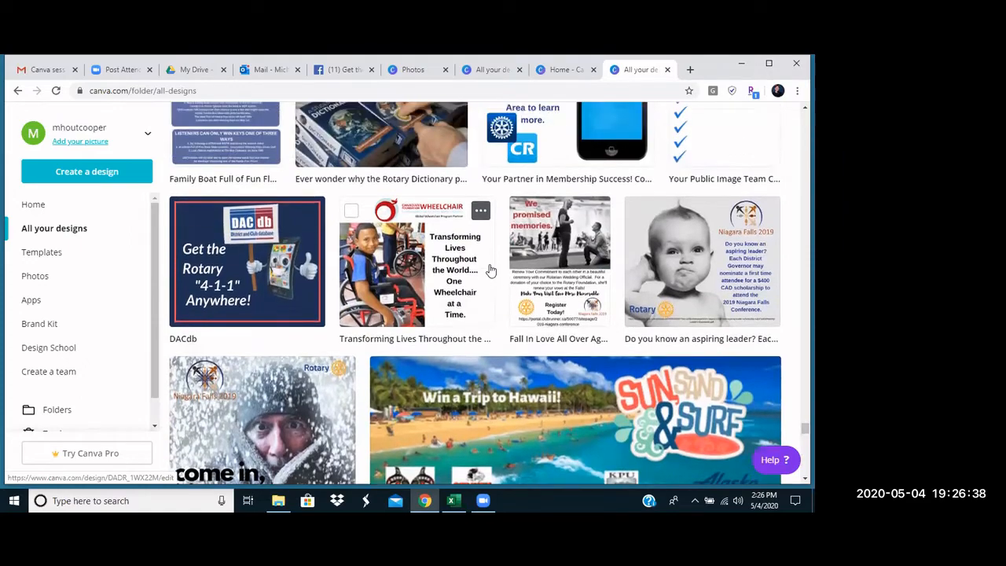
{"action": "scroll", "coordinate": [491, 271], "scroll_direction": "up", "scroll_amount": 3}
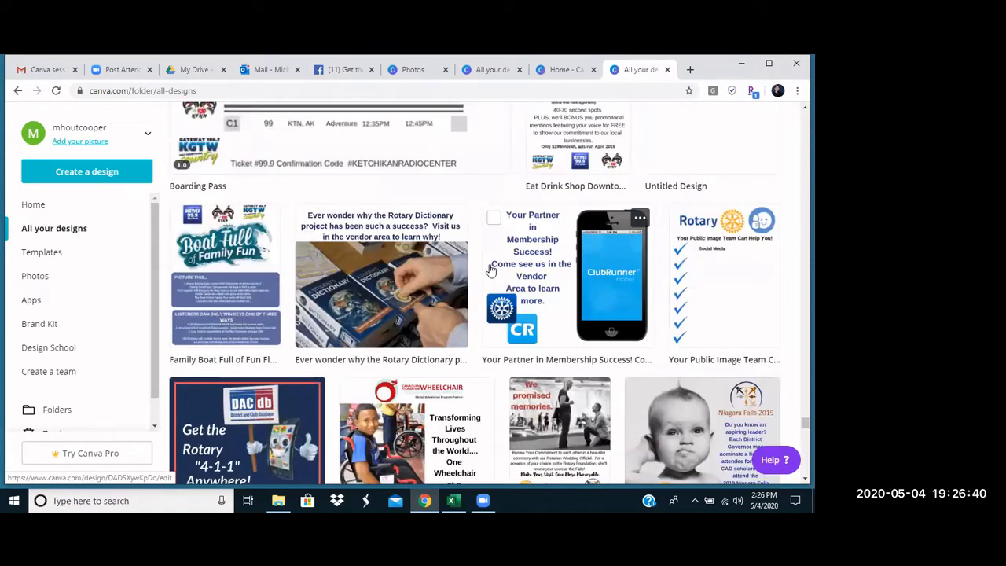
{"action": "scroll", "coordinate": [490, 270], "scroll_direction": "down", "scroll_amount": 5}
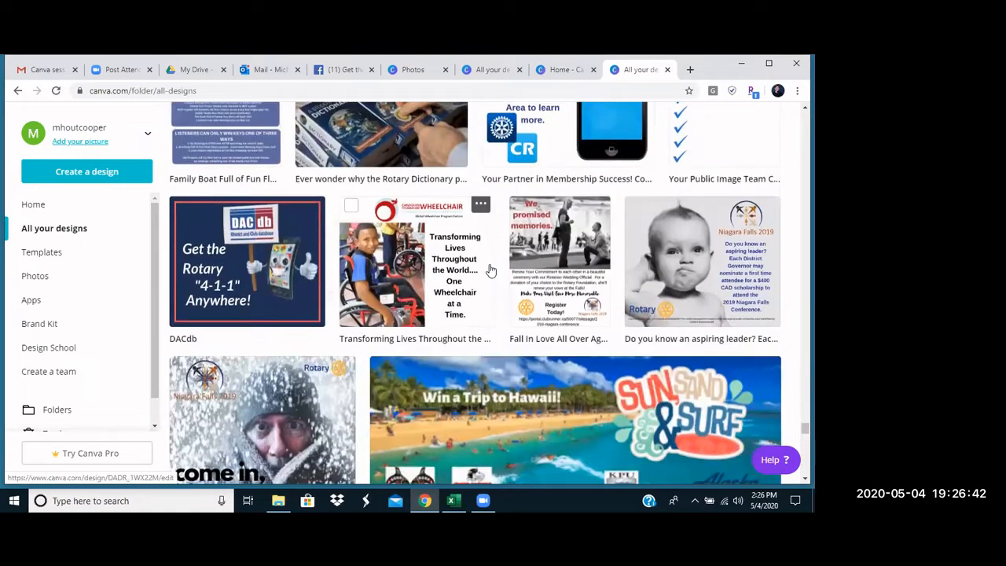
{"action": "scroll", "coordinate": [490, 271], "scroll_direction": "down", "scroll_amount": 3}
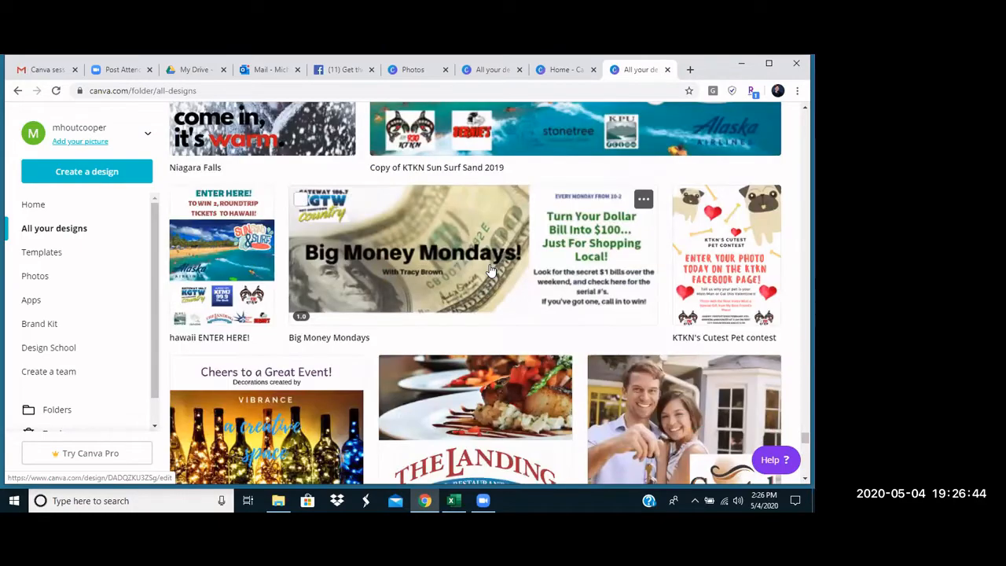
{"action": "scroll", "coordinate": [490, 270], "scroll_direction": "up", "scroll_amount": 5}
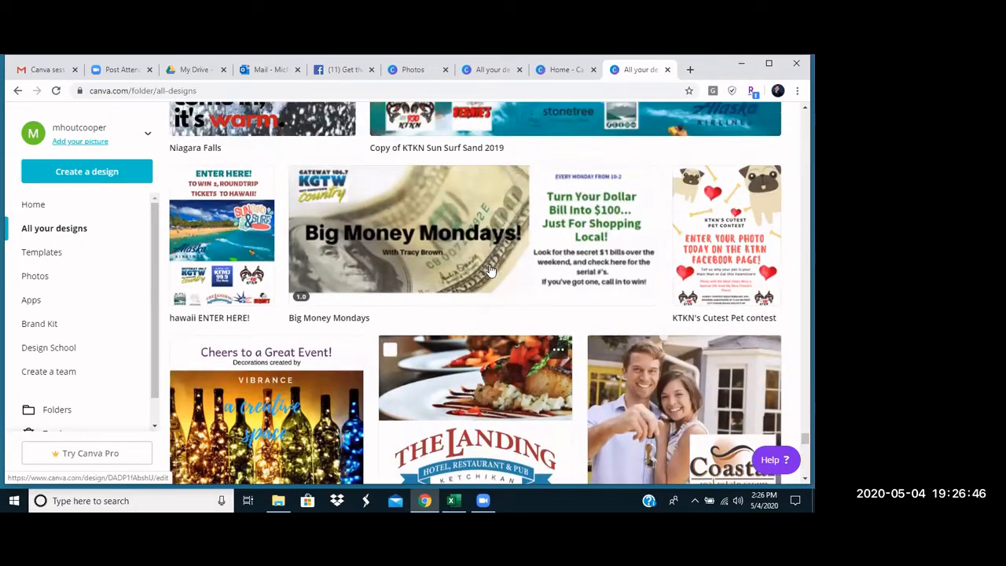
{"action": "scroll", "coordinate": [491, 271], "scroll_direction": "up", "scroll_amount": 6}
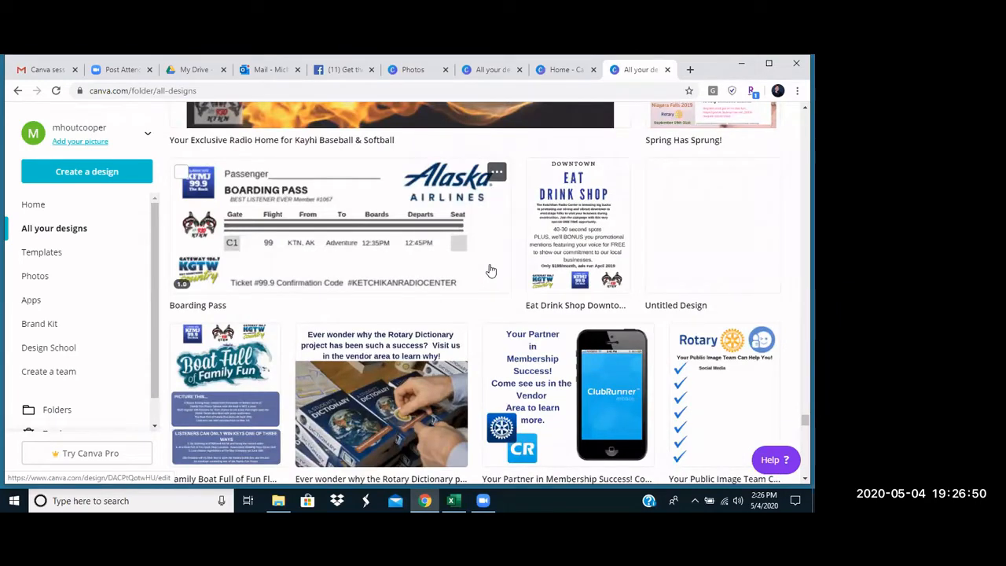
{"action": "scroll", "coordinate": [490, 271], "scroll_direction": "up", "scroll_amount": 2}
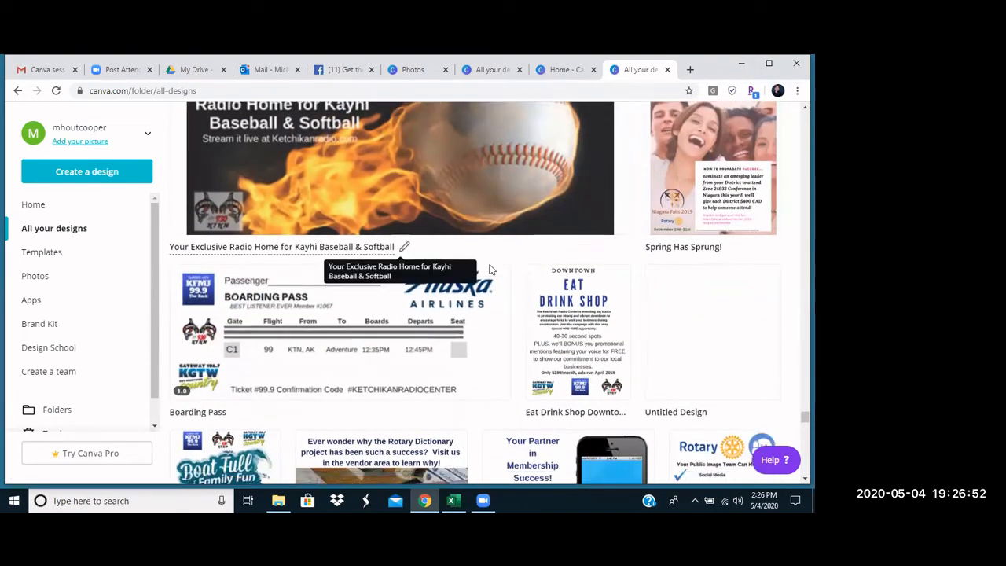
{"action": "scroll", "coordinate": [491, 271], "scroll_direction": "down", "scroll_amount": 7}
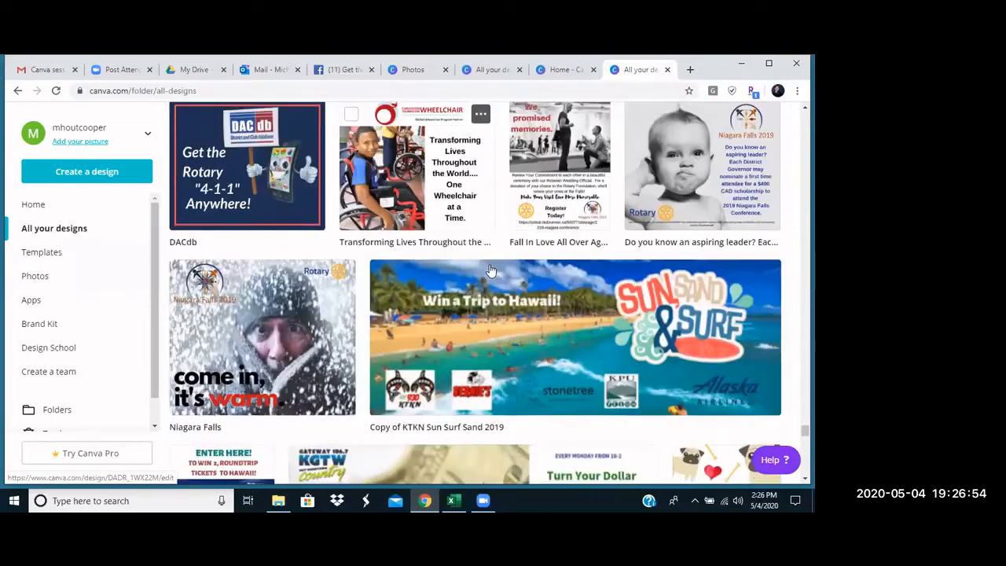
{"action": "scroll", "coordinate": [490, 270], "scroll_direction": "down", "scroll_amount": 7}
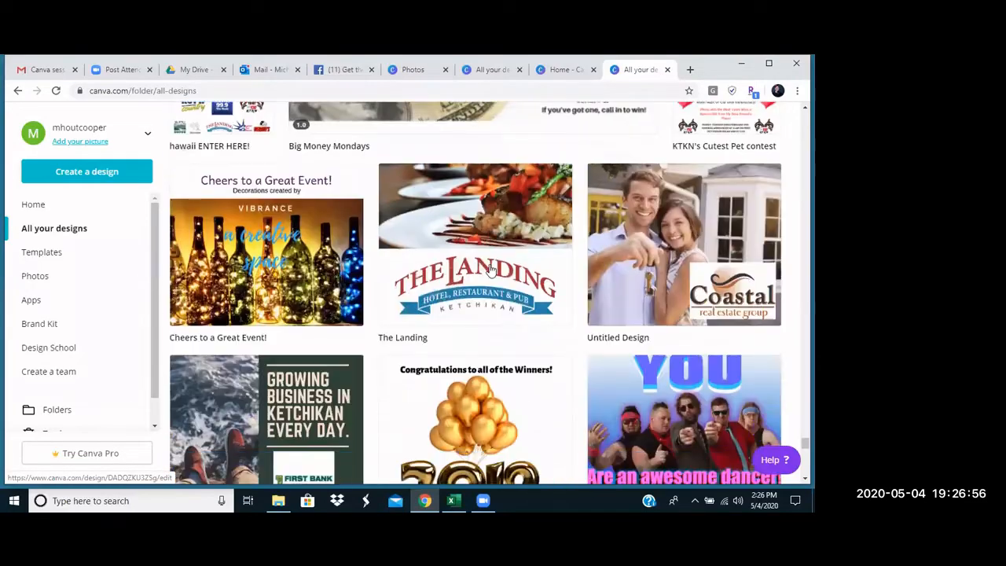
Find the District Assembly & Conference program with the Sitka harbour cover among the older saved designs and open it
{"action": "scroll", "coordinate": [490, 271], "scroll_direction": "down", "scroll_amount": 9}
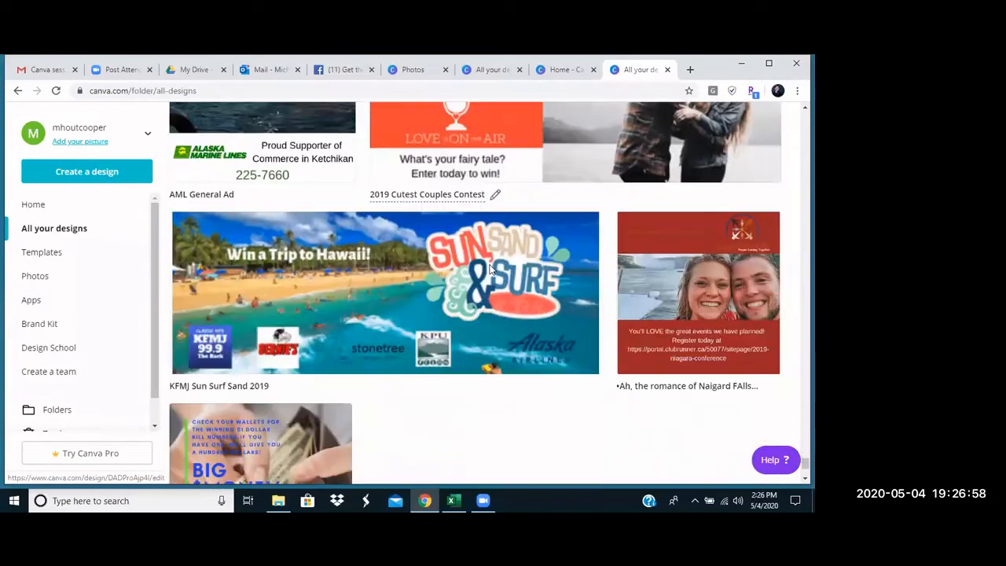
{"action": "scroll", "coordinate": [490, 270], "scroll_direction": "down", "scroll_amount": 2}
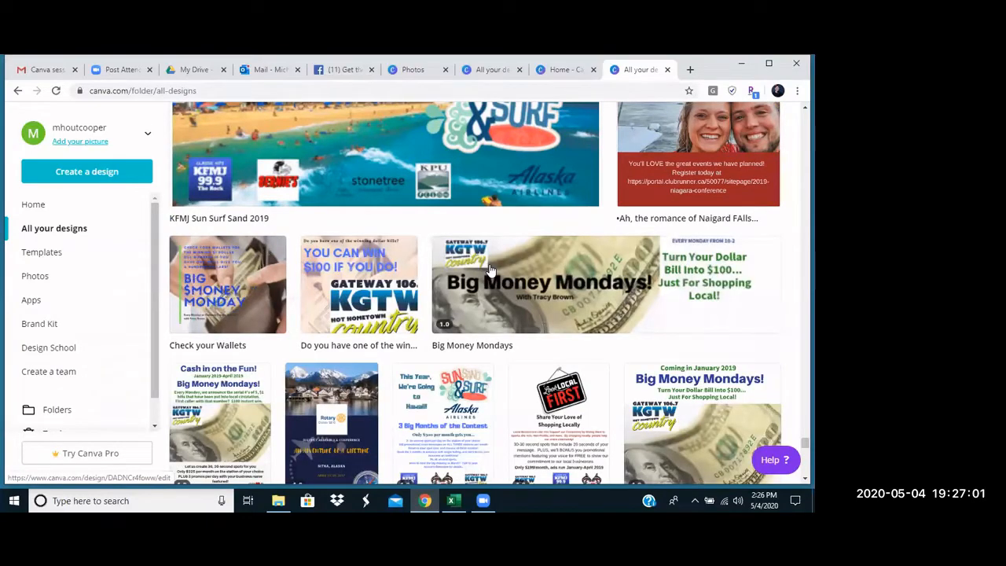
{"action": "left_click", "coordinate": [338, 377]}
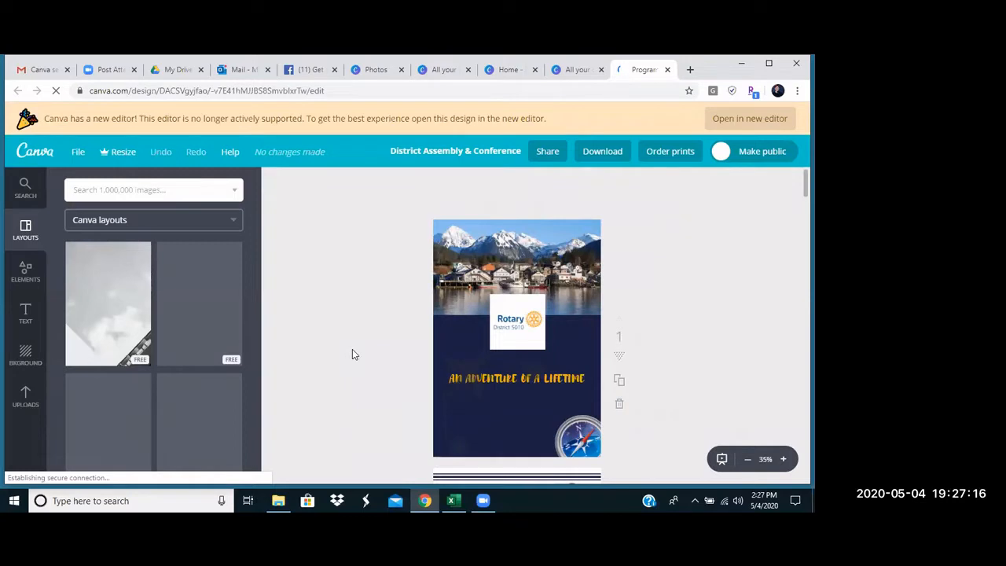
Look through the program's cover, District Governor message and first Assembly Schedule pages, and select the blue smoke image beneath page 3's schedule
{"action": "scroll", "coordinate": [391, 338], "scroll_direction": "down", "scroll_amount": 3}
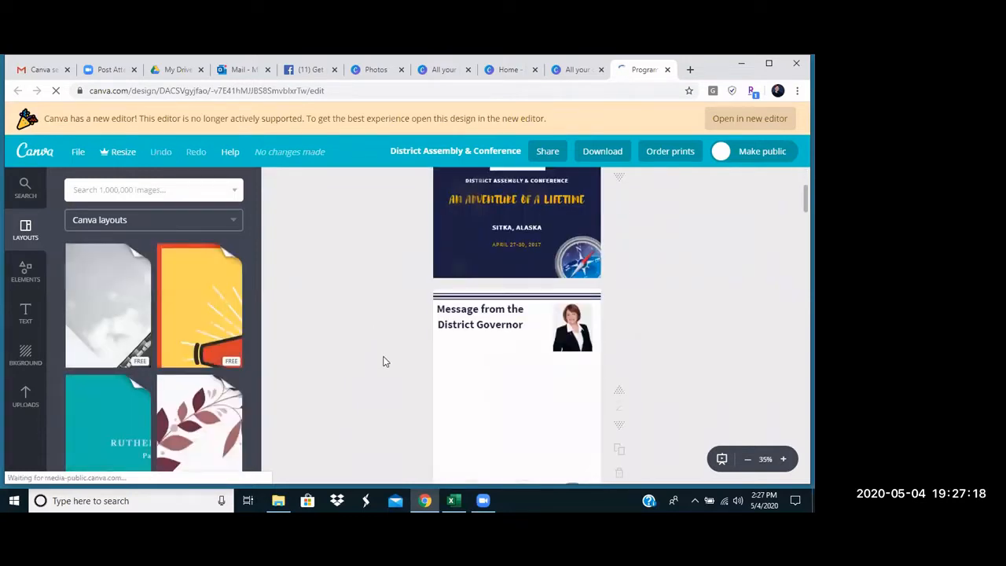
{"action": "scroll", "coordinate": [379, 377], "scroll_direction": "up", "scroll_amount": 2}
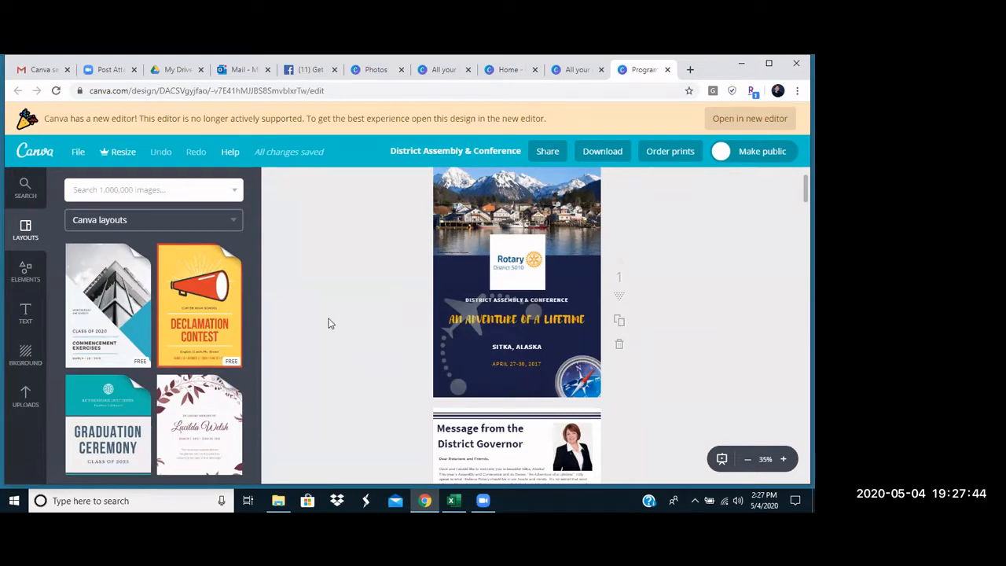
{"action": "scroll", "coordinate": [344, 330], "scroll_direction": "down", "scroll_amount": 5}
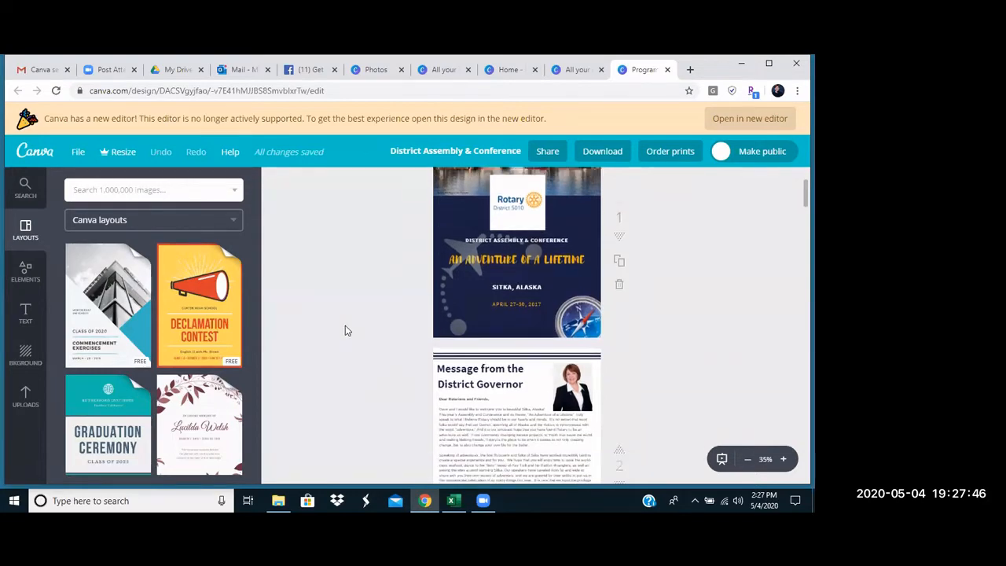
{"action": "scroll", "coordinate": [344, 330], "scroll_direction": "down", "scroll_amount": 8}
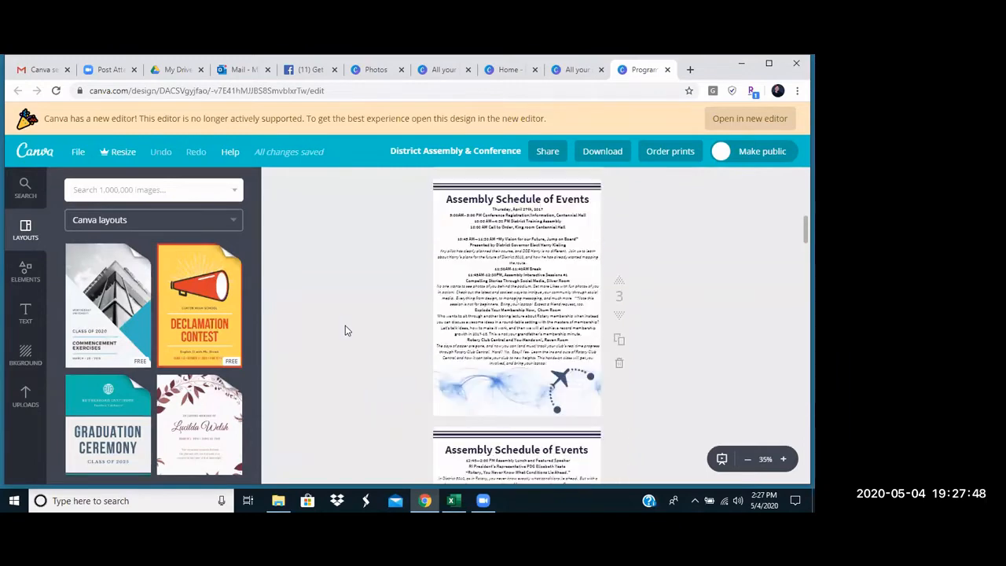
{"action": "scroll", "coordinate": [344, 330], "scroll_direction": "down", "scroll_amount": 2}
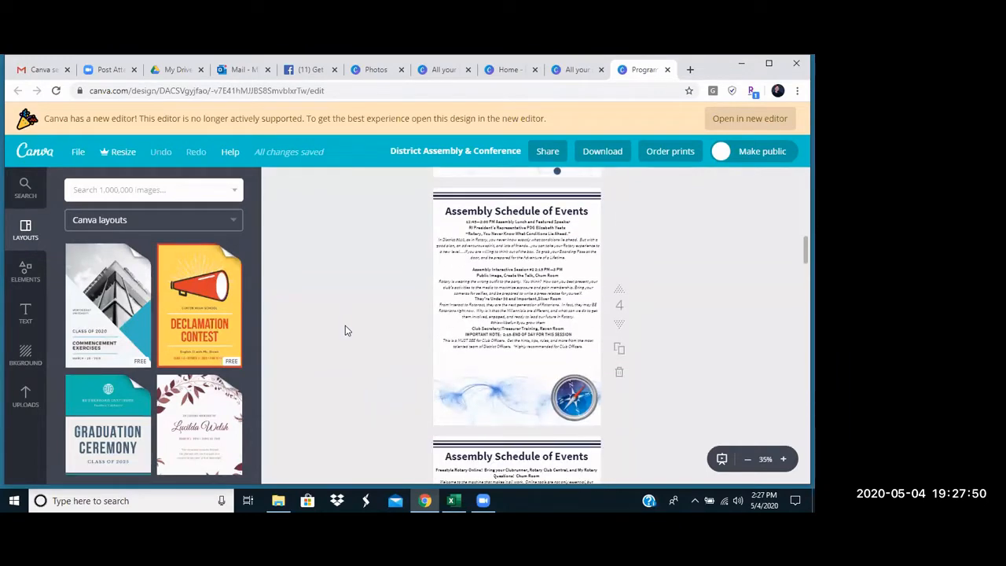
{"action": "scroll", "coordinate": [344, 330], "scroll_direction": "up", "scroll_amount": 3}
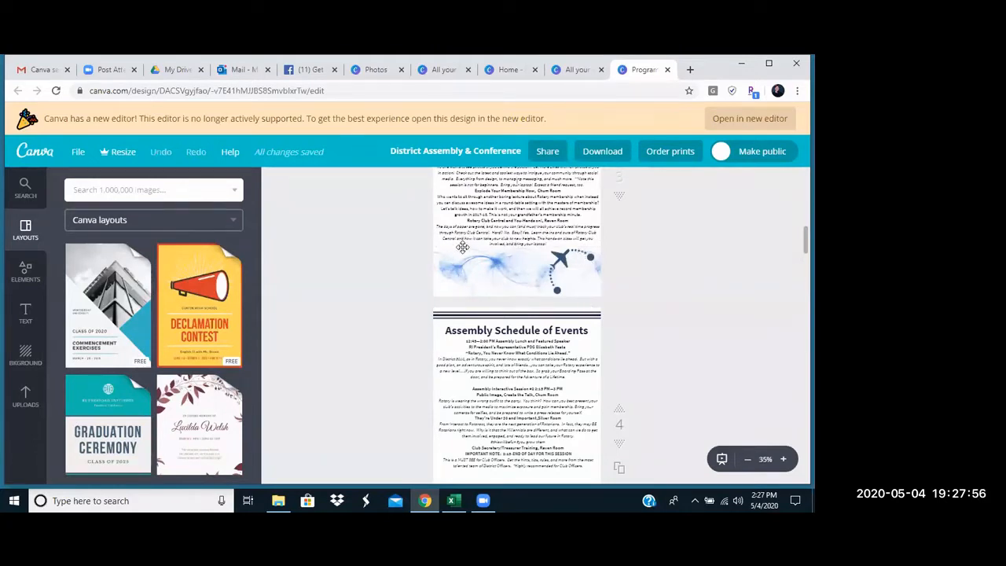
{"action": "left_click", "coordinate": [494, 271]}
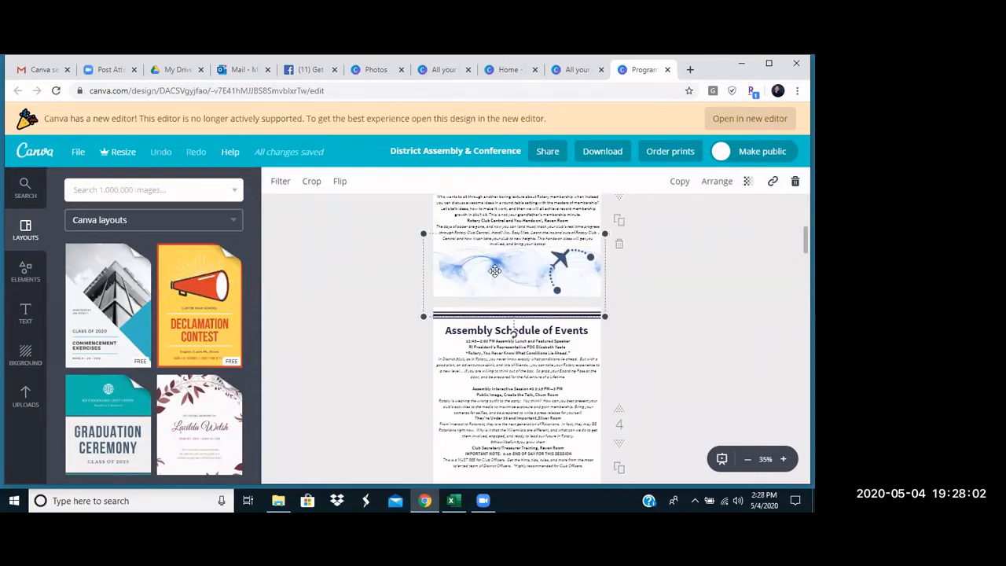
Look through the remaining program pages, from the page 4 schedule past Friday's Adventures to Saturday Evening in Sitka, and return to the home page
{"action": "scroll", "coordinate": [455, 371], "scroll_direction": "down", "scroll_amount": 2}
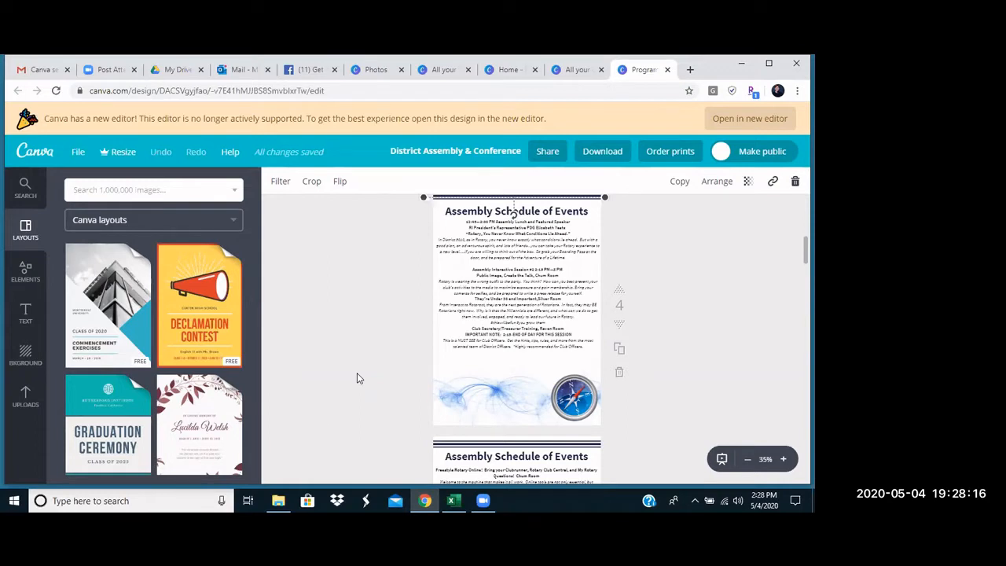
{"action": "scroll", "coordinate": [357, 378], "scroll_direction": "down", "scroll_amount": 5}
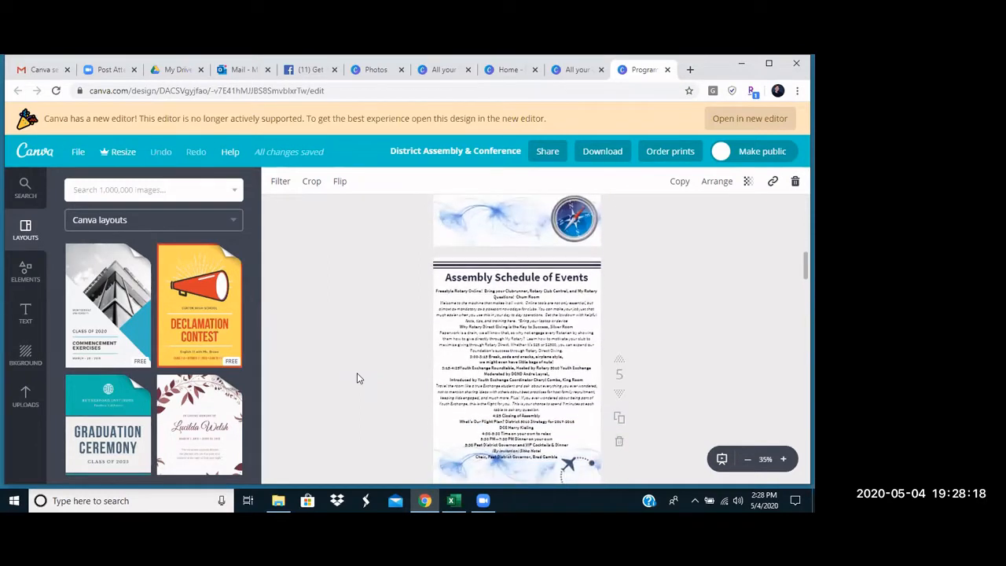
{"action": "scroll", "coordinate": [357, 378], "scroll_direction": "down", "scroll_amount": 5}
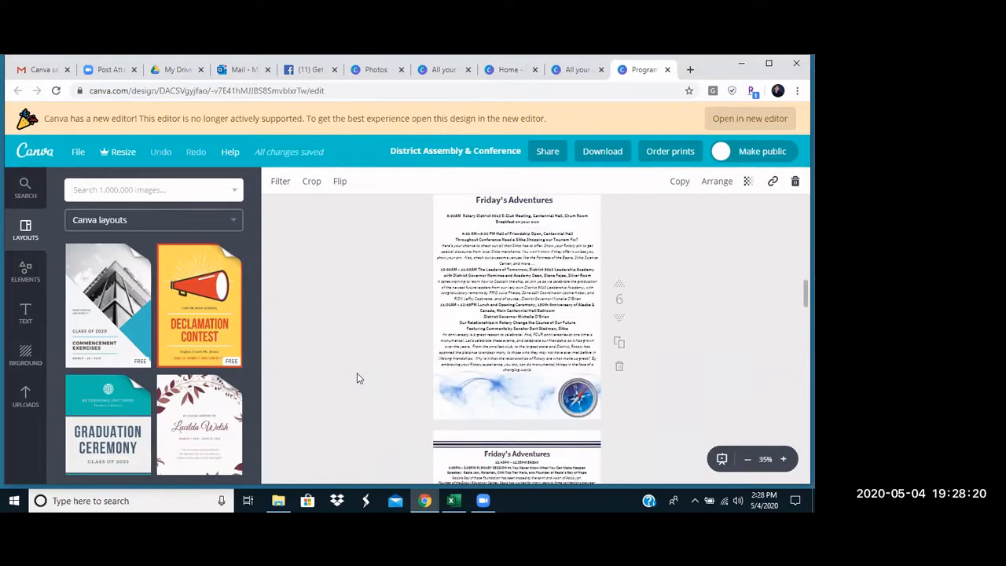
{"action": "scroll", "coordinate": [356, 378], "scroll_direction": "down", "scroll_amount": 5}
{"action": "scroll", "coordinate": [356, 374], "scroll_direction": "down", "scroll_amount": 5}
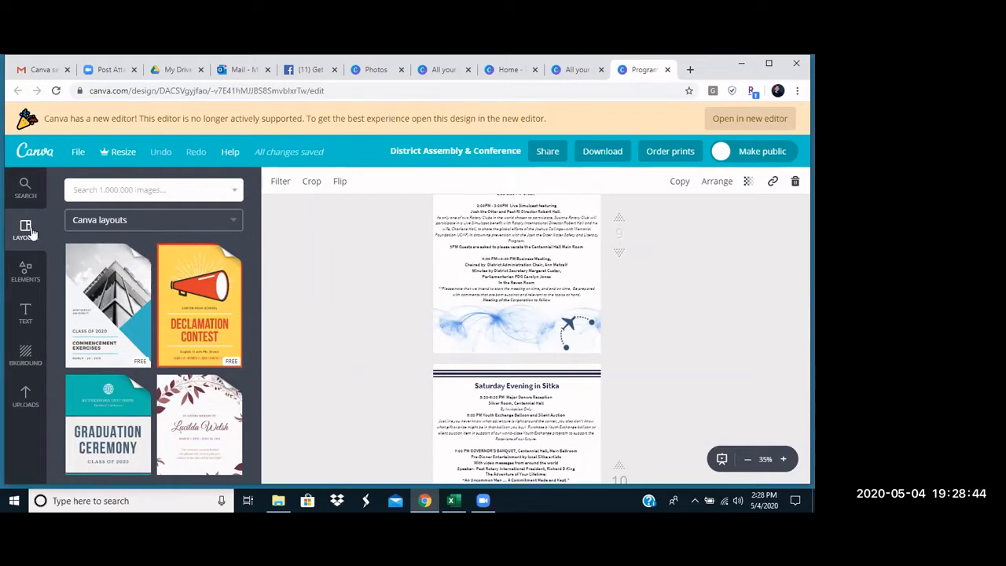
{"action": "left_click", "coordinate": [35, 154]}
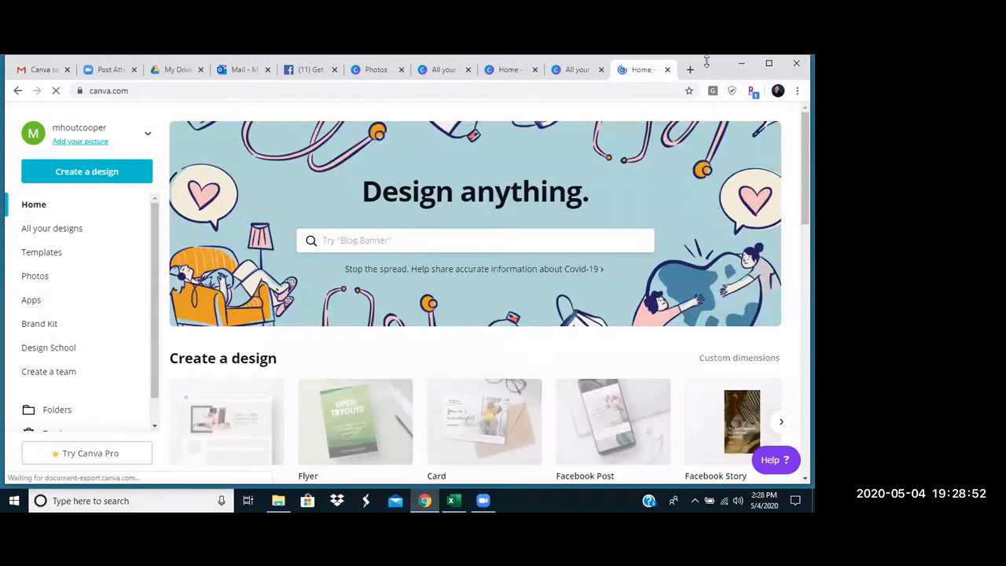
Search the web in a new browser tab for "jpg to png converter" and open the jpg2png.com conversion site
{"action": "left_click", "coordinate": [690, 70]}
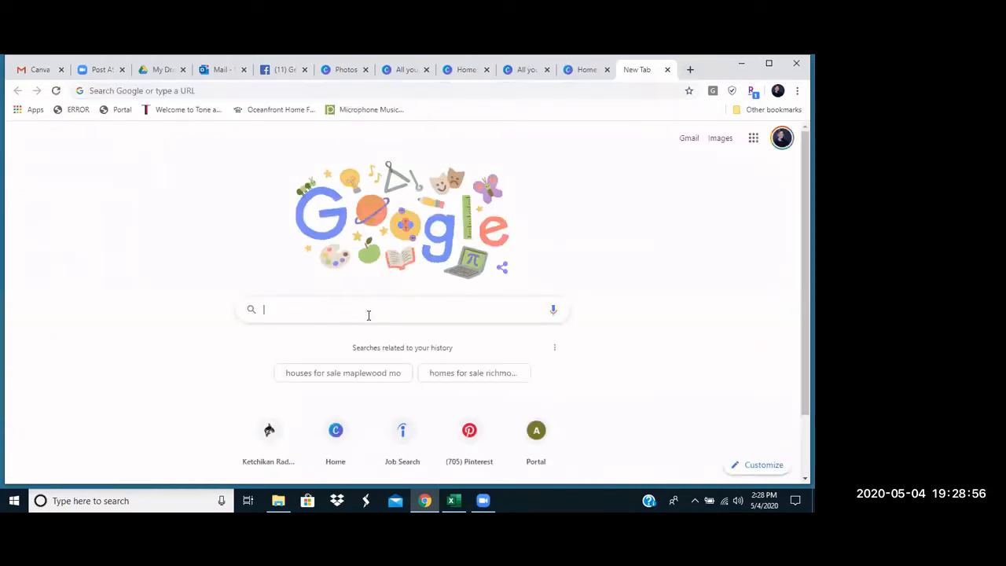
{"action": "type", "text": "jpeg to png "}
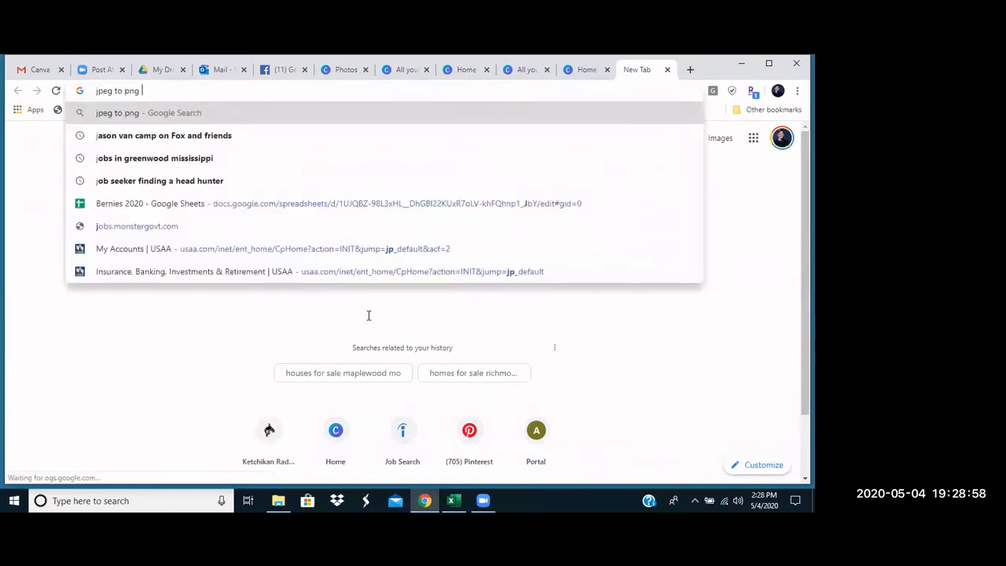
{"action": "type", "text": "converter"}
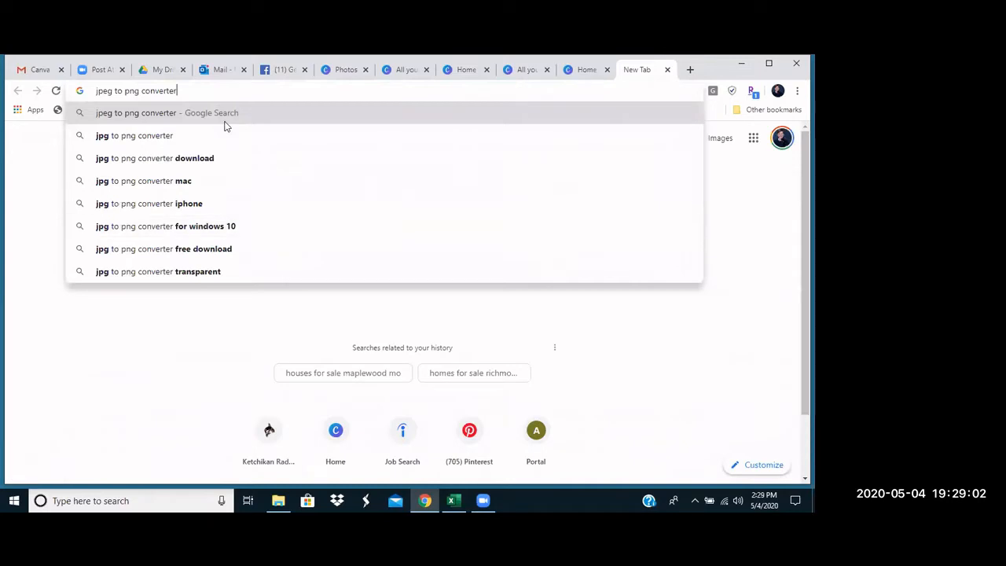
{"action": "left_click", "coordinate": [149, 135]}
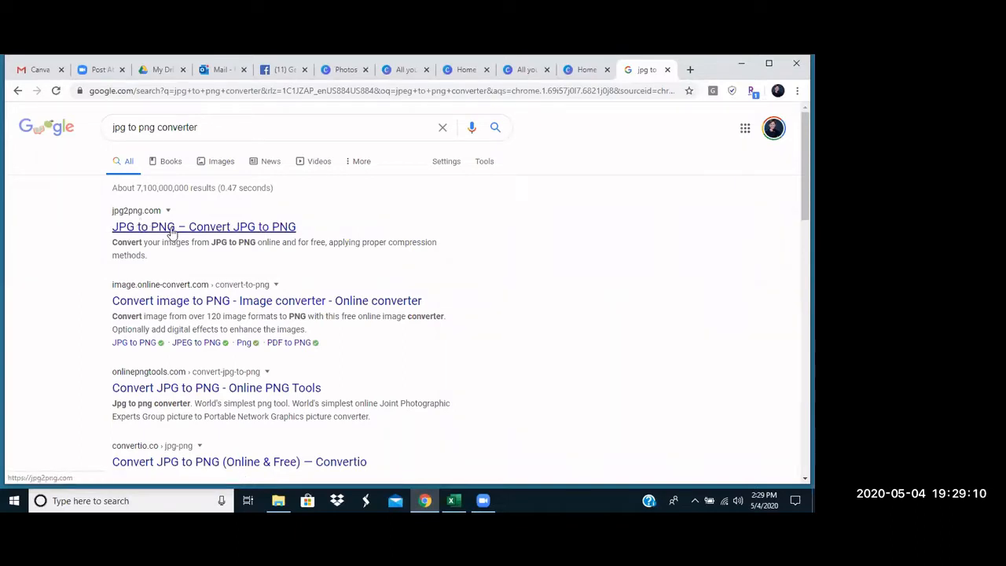
{"action": "left_click", "coordinate": [172, 227]}
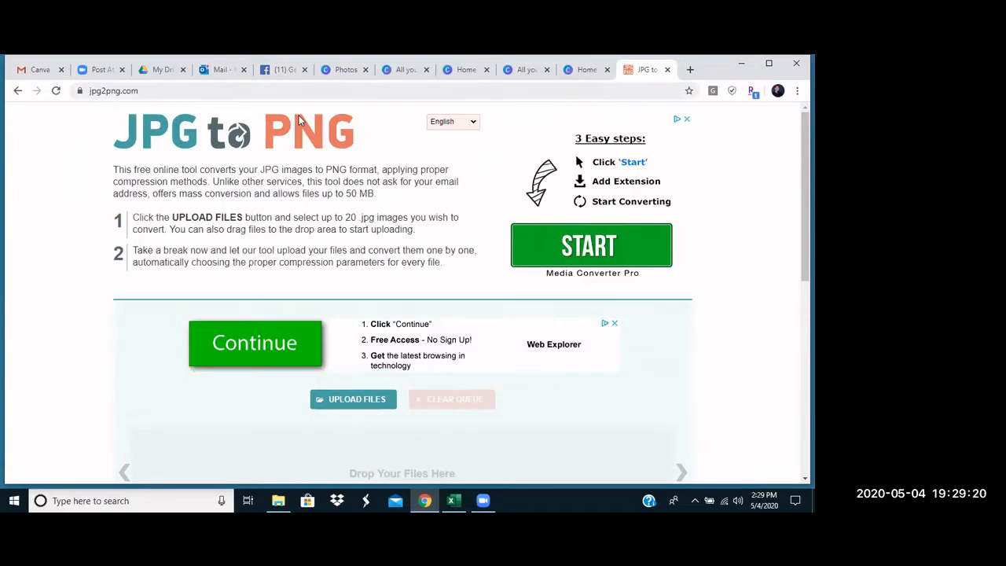
Switch back to Canva, create a 1080p video design and apply all 10 pages of the Pink, White and Black Advertising Year in Review template
{"action": "left_click", "coordinate": [584, 71]}
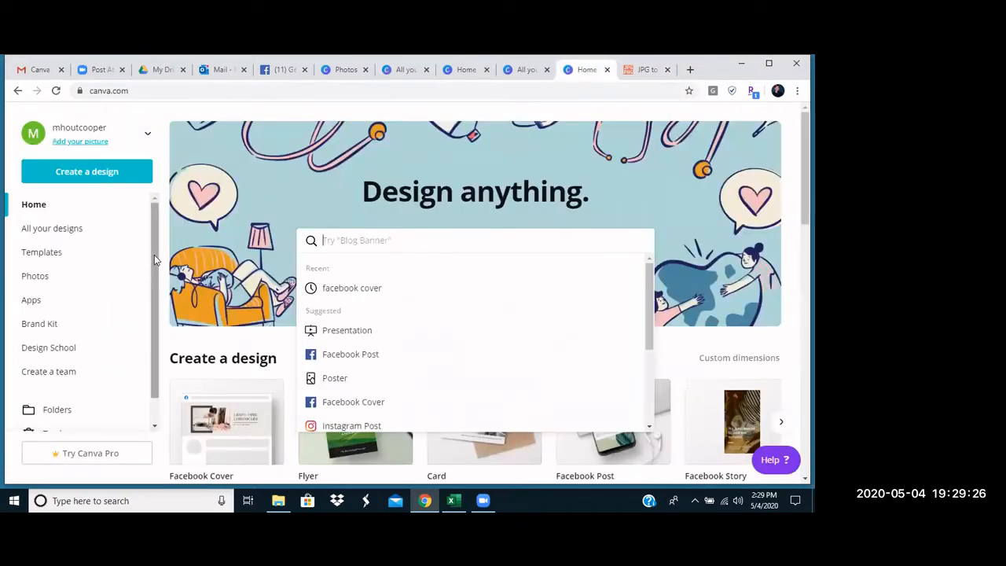
{"action": "left_click", "coordinate": [65, 231]}
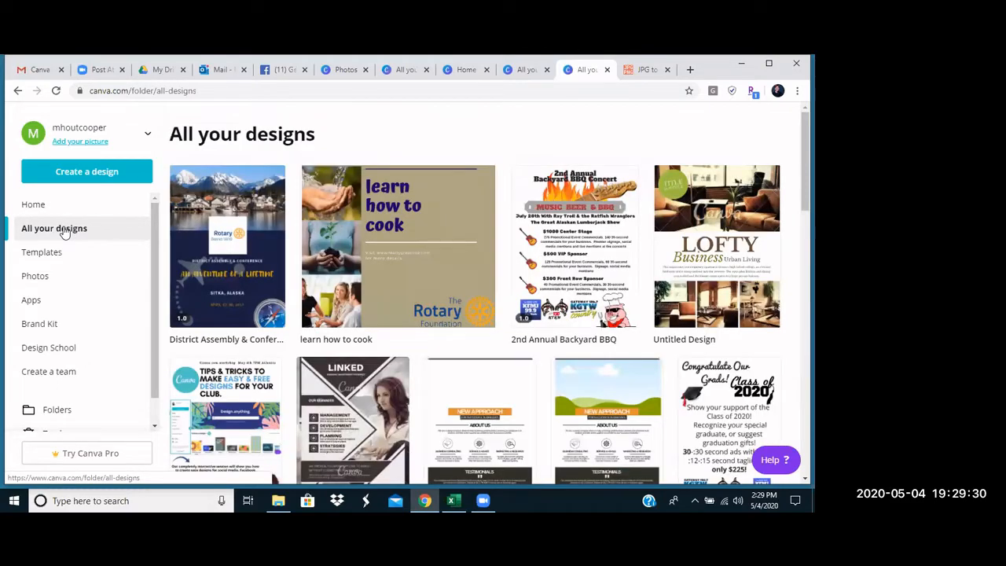
{"action": "left_click", "coordinate": [81, 174]}
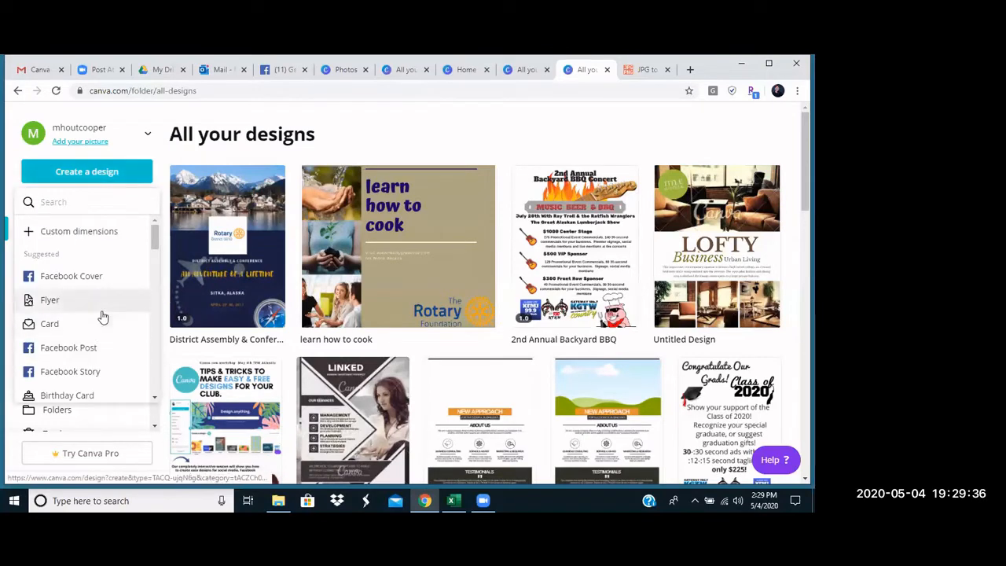
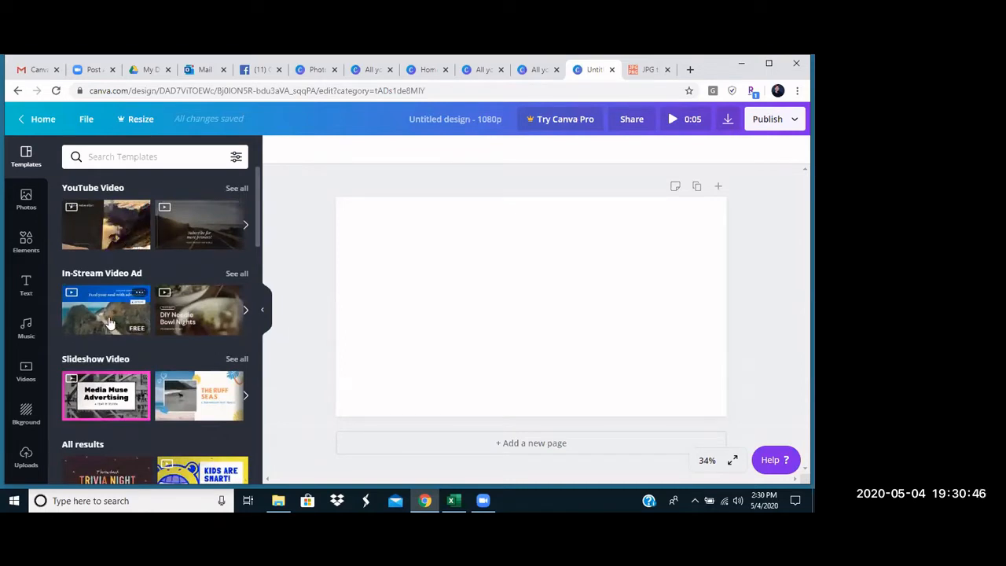
{"action": "left_click", "coordinate": [111, 395]}
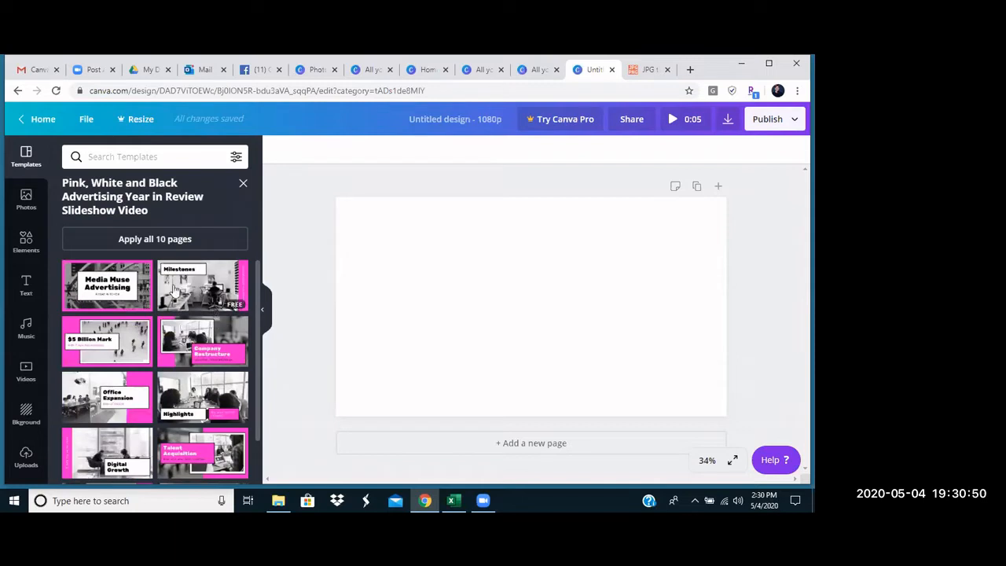
{"action": "left_click", "coordinate": [153, 242]}
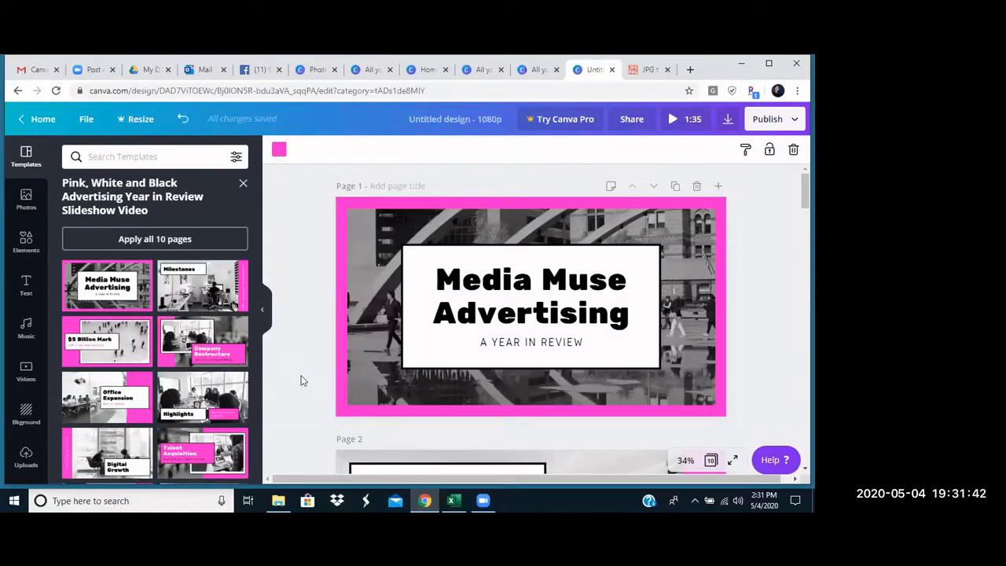
Leave the slideshow video for the saved designs and open the 2nd Annual Backyard BBQ flyer
{"action": "left_click", "coordinate": [42, 123]}
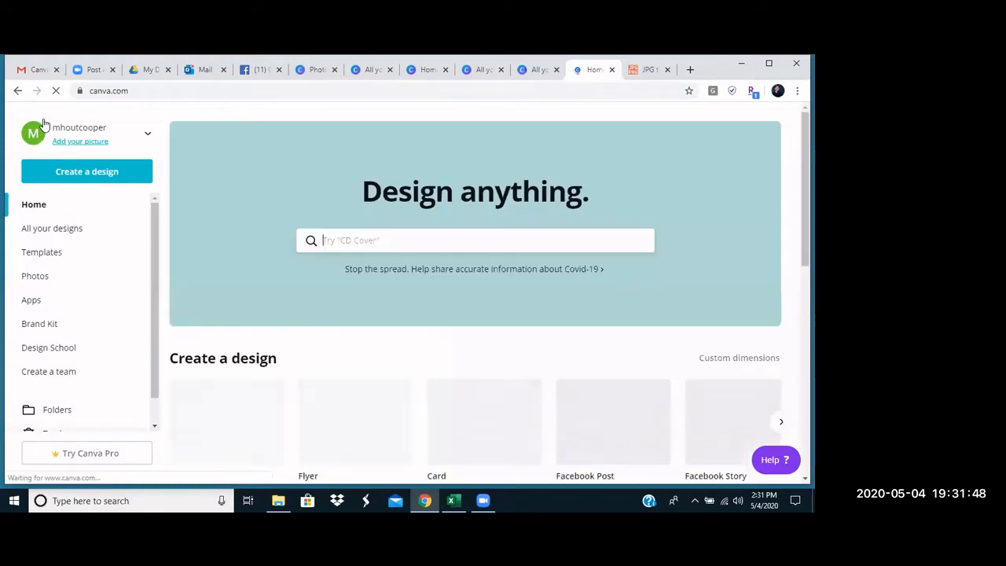
{"action": "left_click", "coordinate": [62, 229]}
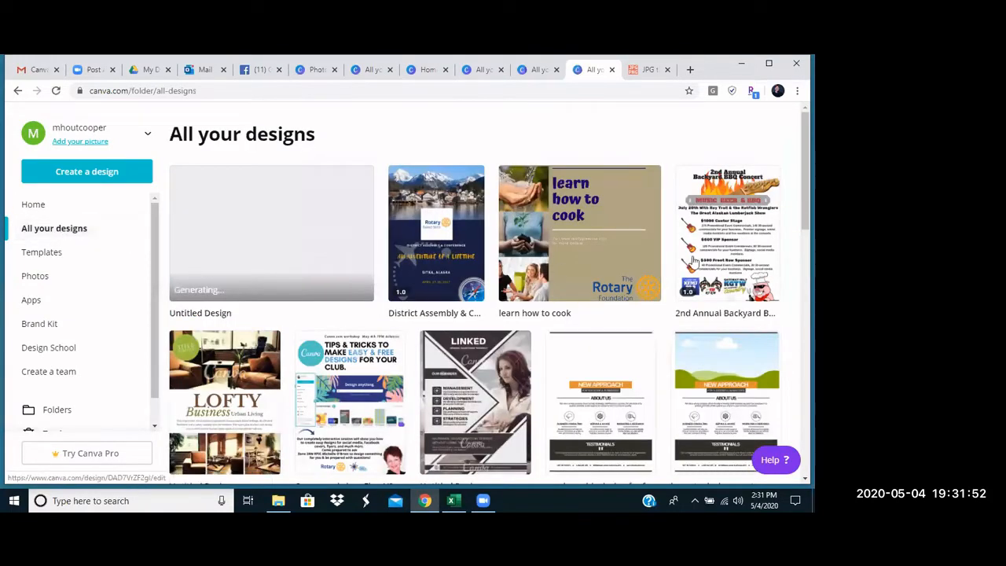
{"action": "left_click", "coordinate": [724, 234]}
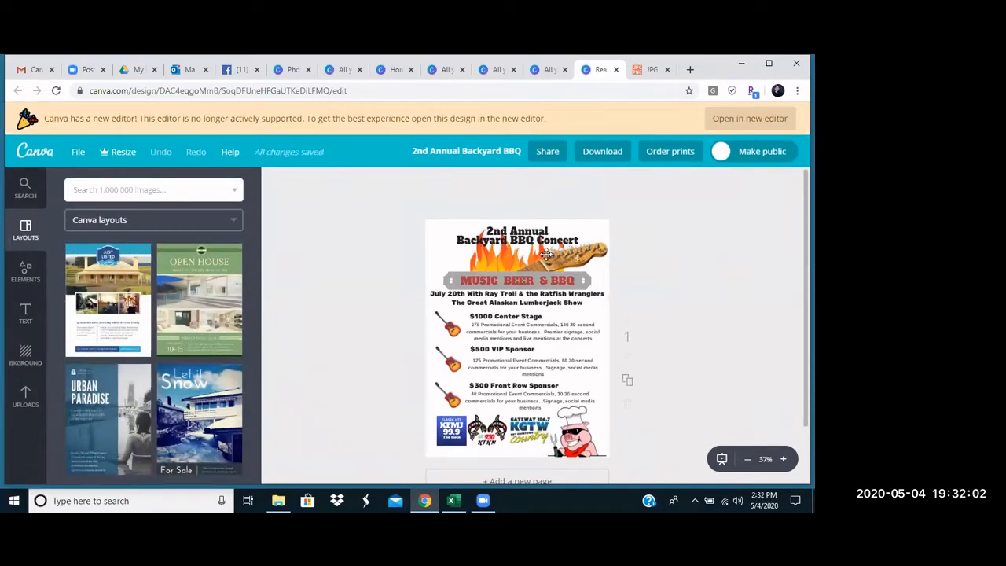
Add a solid square shape to the middle of the Backyard BBQ flyer and colour it white
{"action": "left_click", "coordinate": [26, 269]}
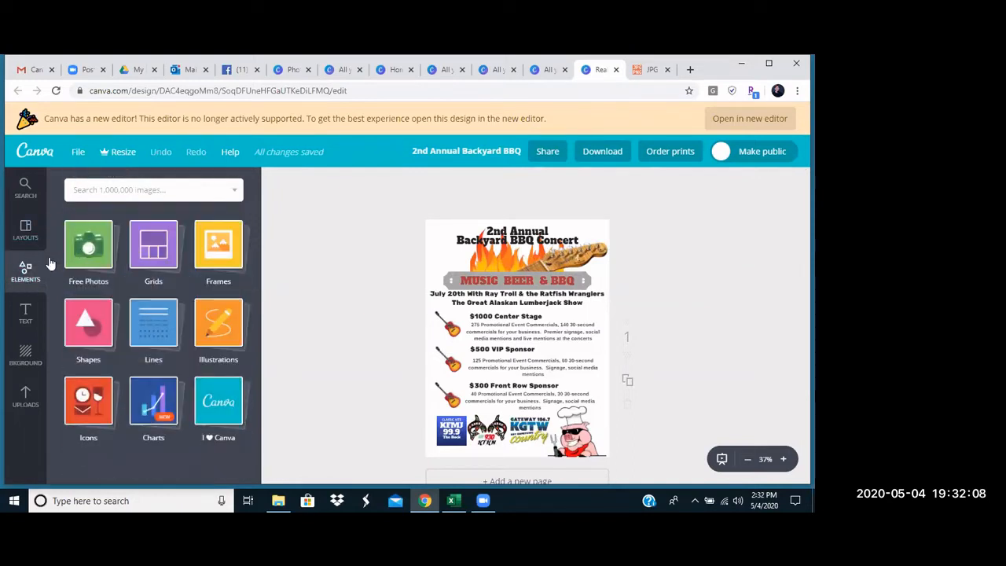
{"action": "left_click", "coordinate": [86, 330]}
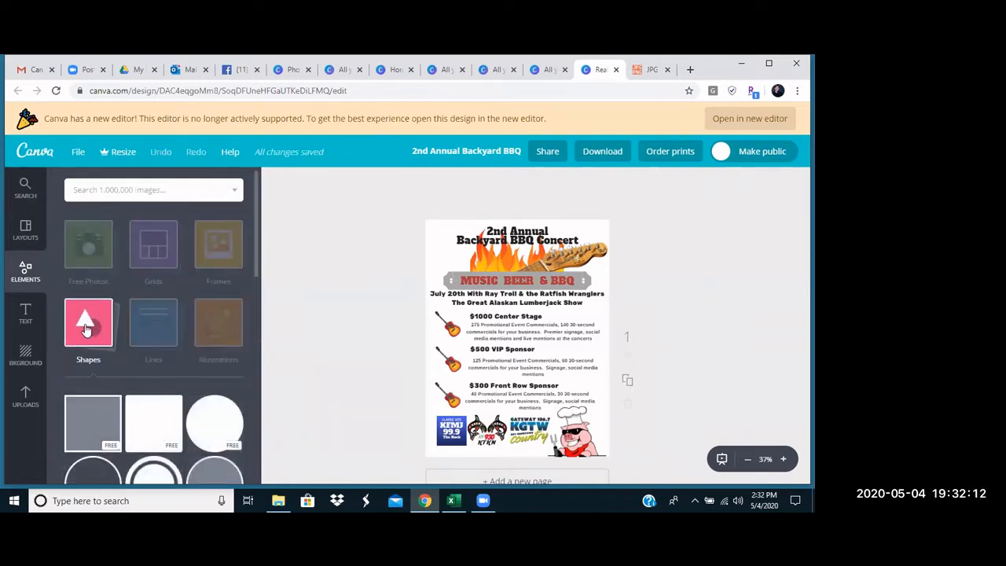
{"action": "left_click", "coordinate": [160, 431]}
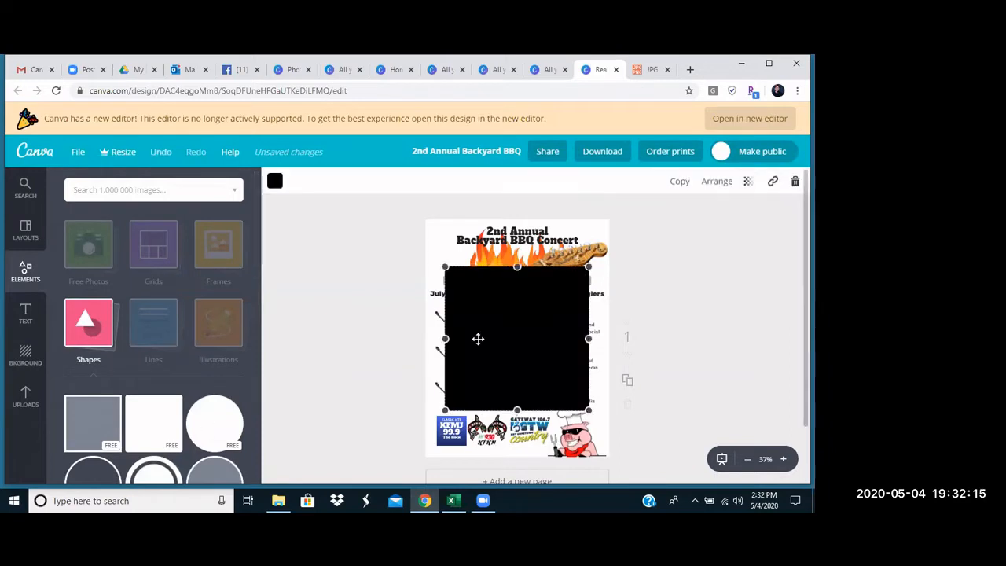
{"action": "left_click", "coordinate": [274, 182]}
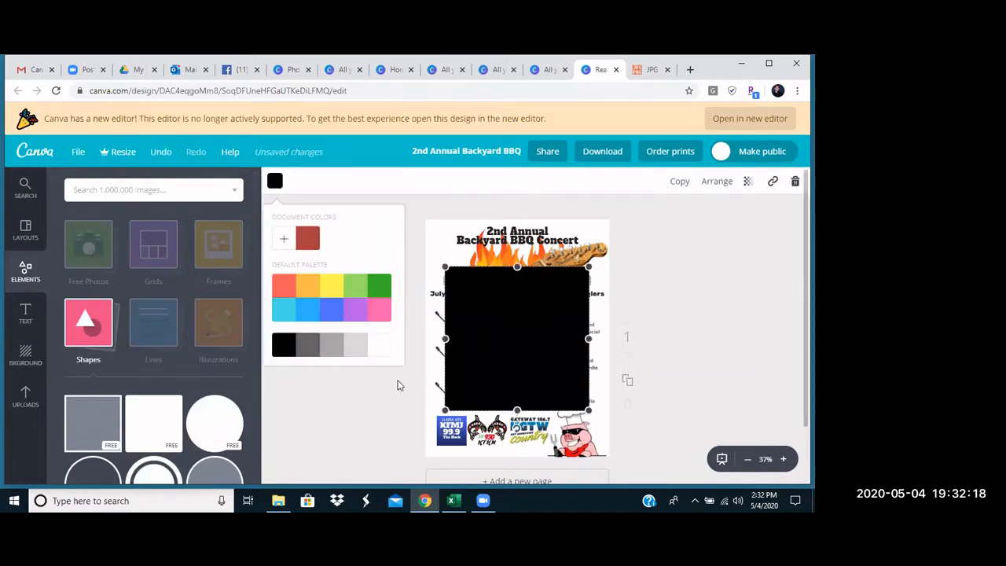
{"action": "left_click", "coordinate": [379, 344]}
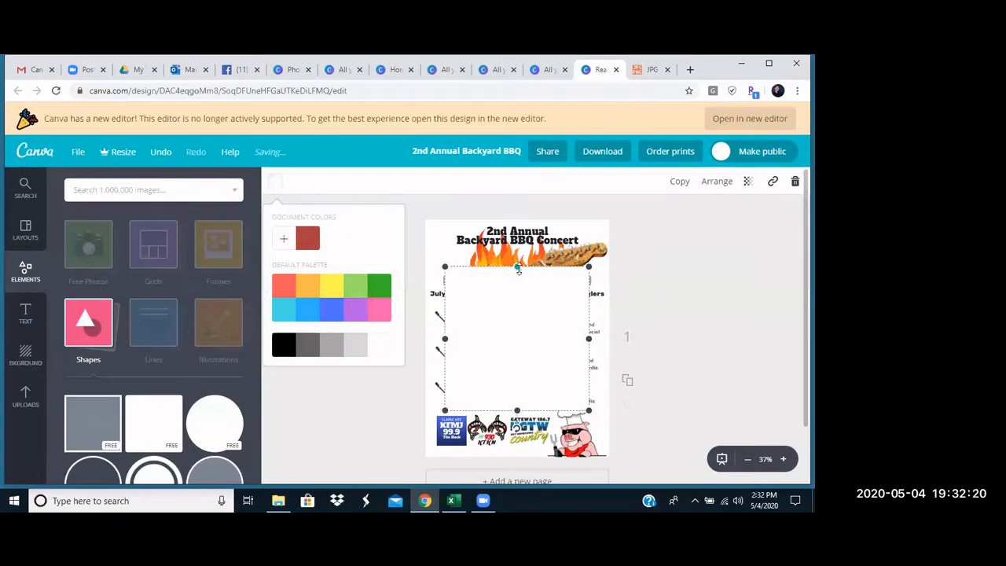
Resize the white shape into a wide strip covering the $500 VIP Sponsor entry and its guitar
{"action": "left_click_drag", "start_coordinate": [517, 266], "coordinate": [524, 346]}
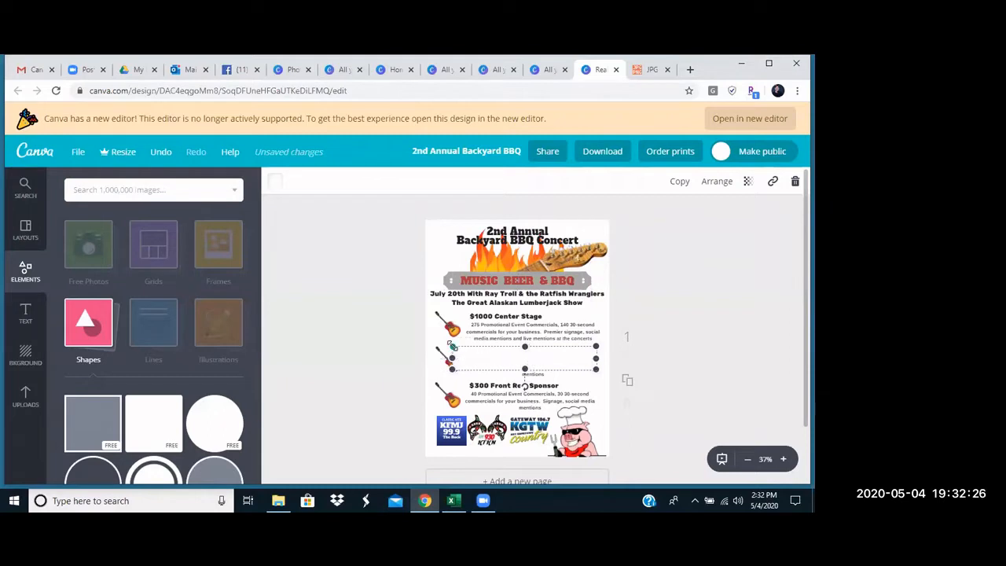
{"action": "left_click_drag", "start_coordinate": [453, 346], "coordinate": [437, 344]}
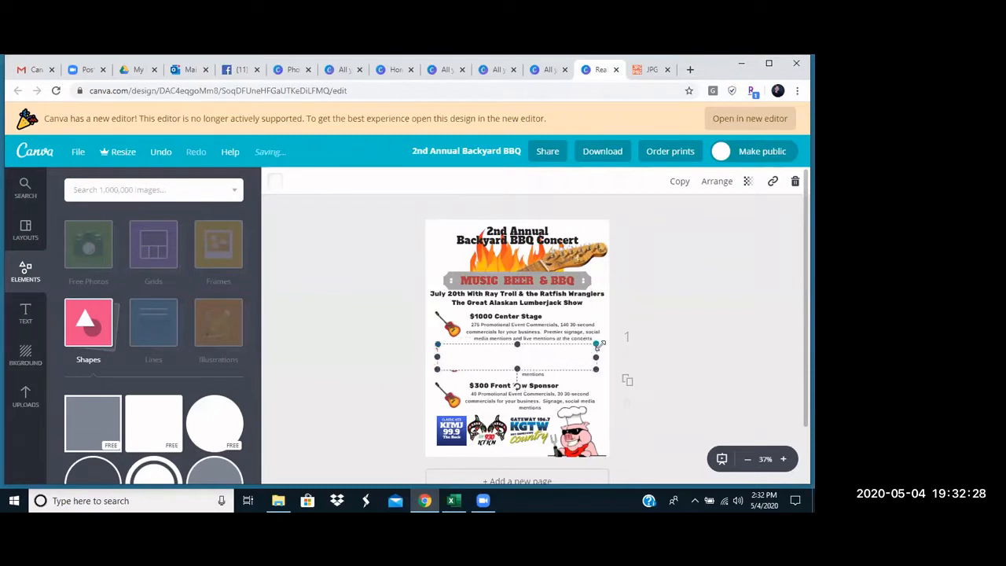
Enlarge the white rectangle on the BBQ flyer so it covers the middle sponsor block between the $1000 and $300 offers
{"action": "left_click_drag", "start_coordinate": [595, 343], "coordinate": [601, 343]}
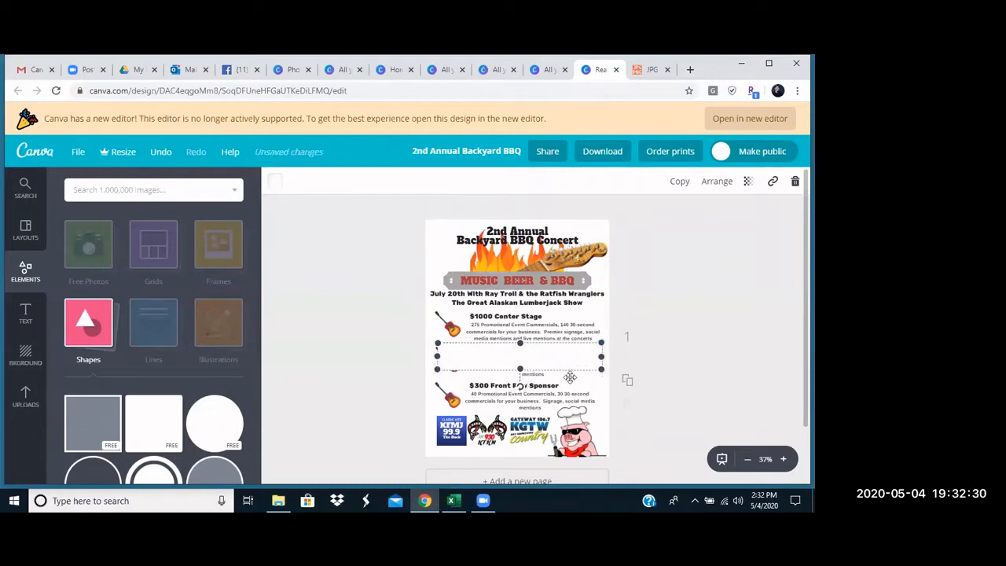
{"action": "left_click_drag", "start_coordinate": [521, 367], "coordinate": [521, 375]}
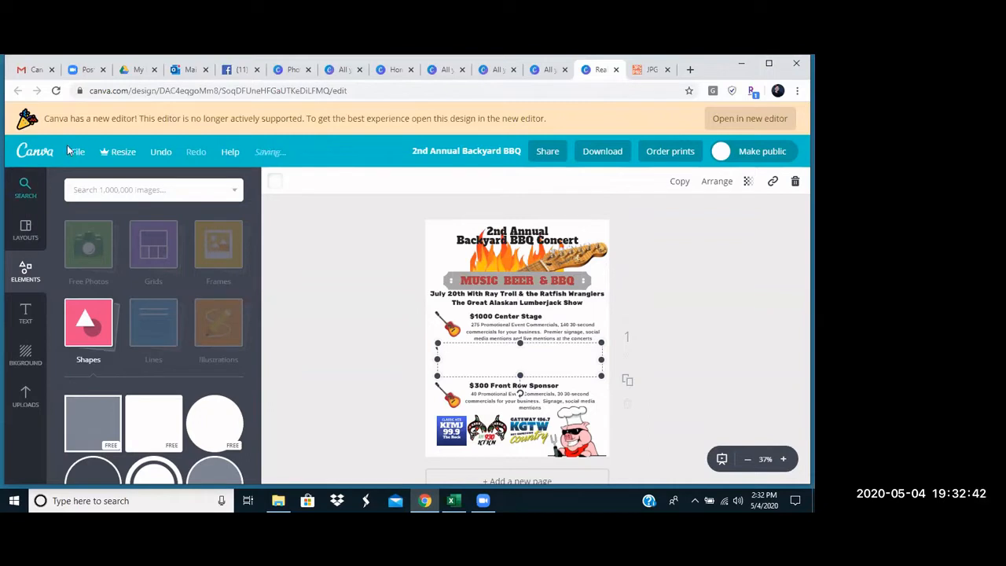
Leave the flyer for the home page and create a new blank Facebook Cover design
{"action": "left_click", "coordinate": [37, 151]}
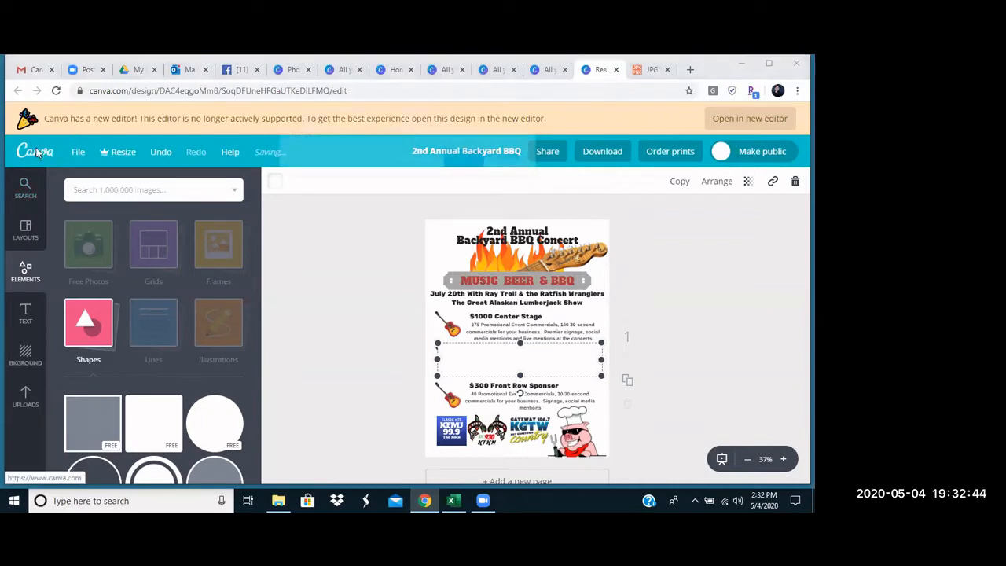
{"action": "left_click", "coordinate": [458, 160]}
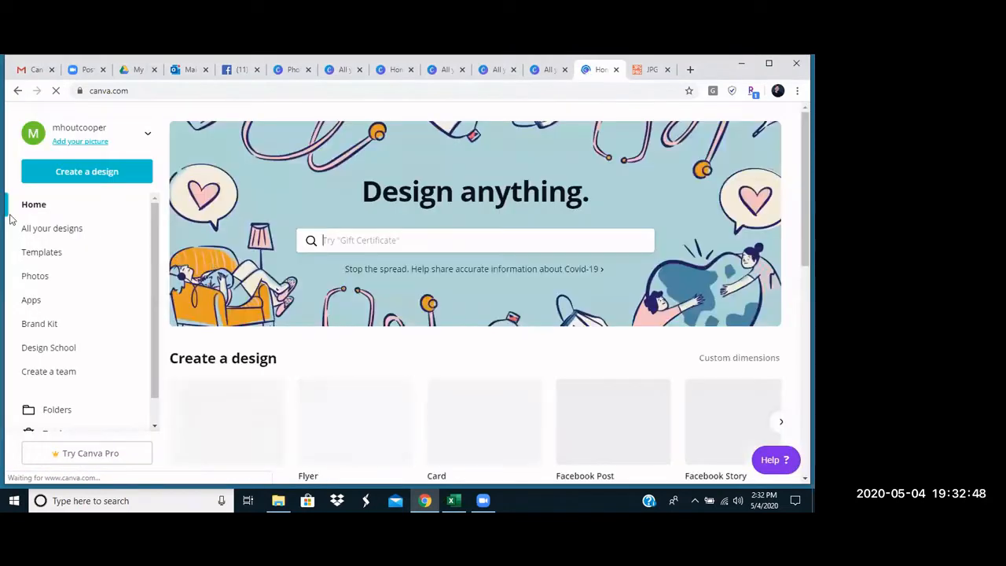
{"action": "left_click", "coordinate": [86, 173]}
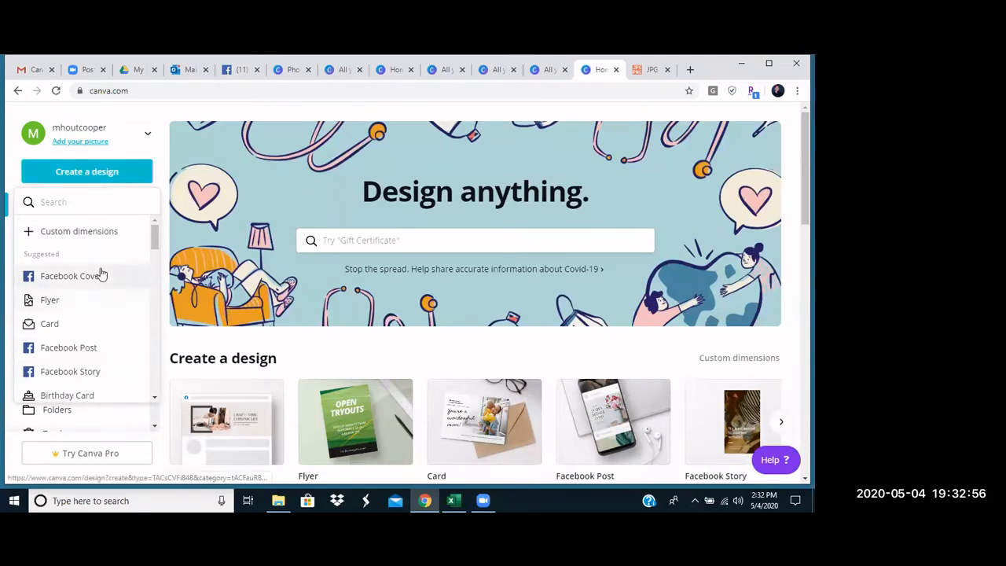
{"action": "left_click", "coordinate": [78, 277]}
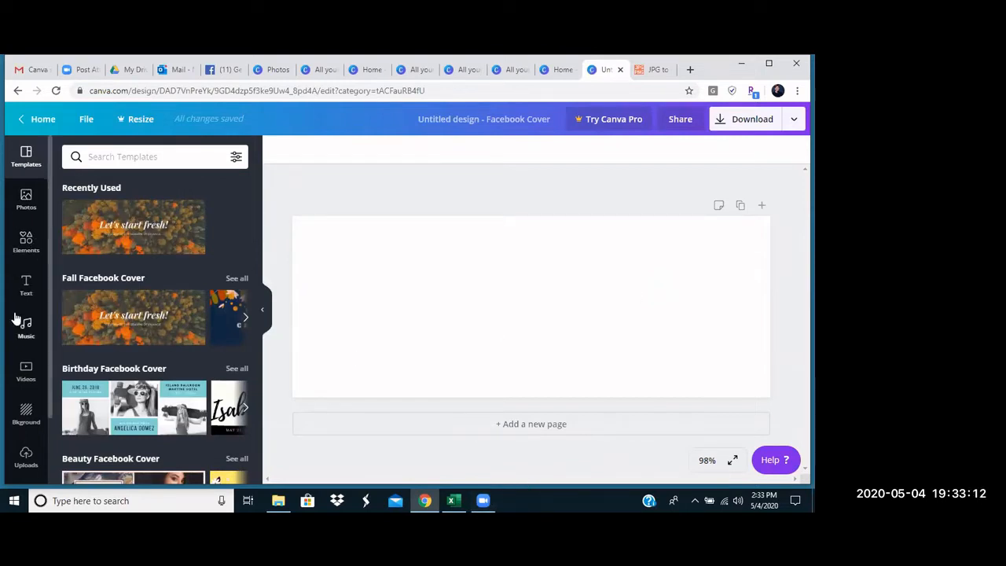
Try the dark blue starry sky background on the cover and delete the image
{"action": "left_click", "coordinate": [26, 414]}
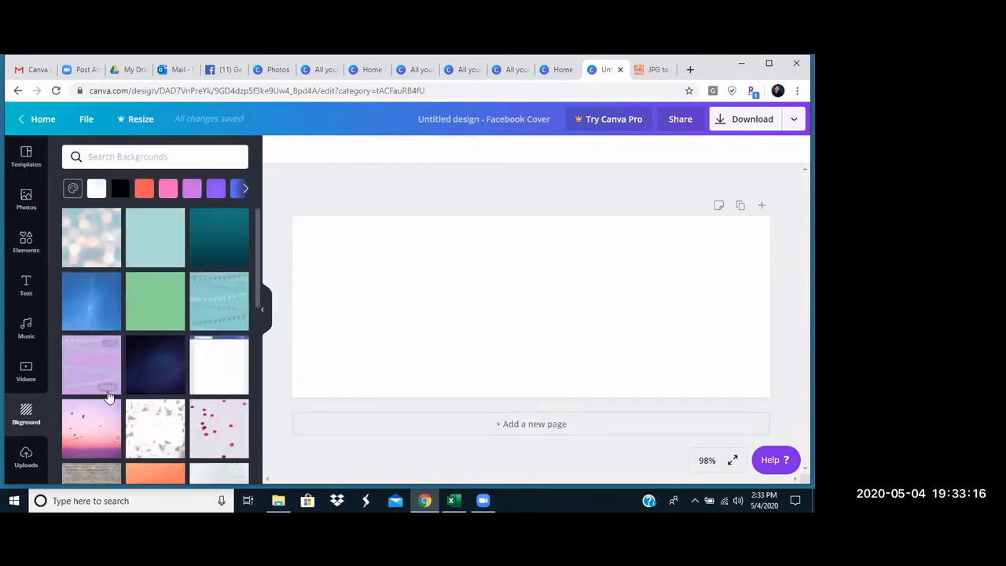
{"action": "left_click", "coordinate": [148, 377]}
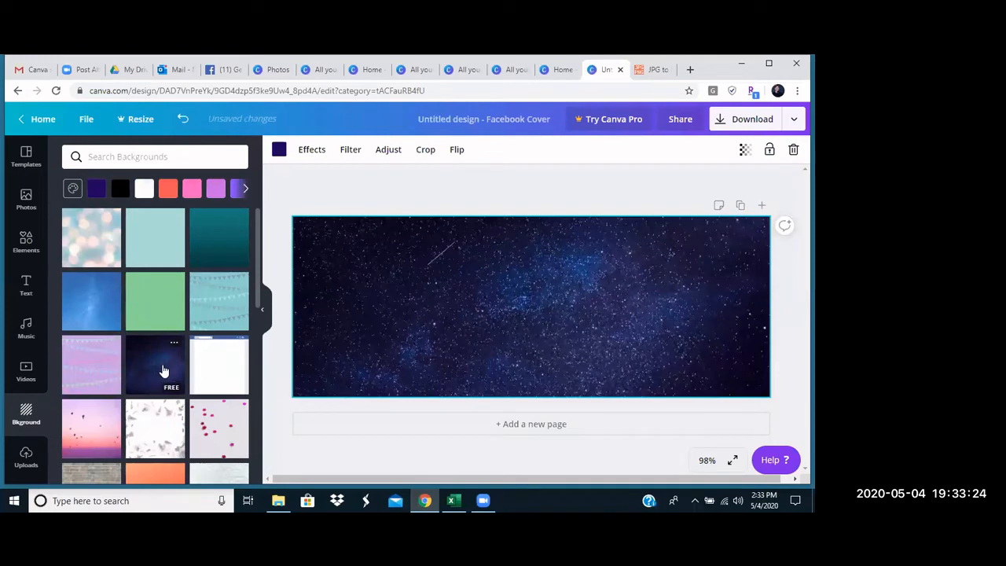
{"action": "scroll", "coordinate": [149, 369], "scroll_direction": "down", "scroll_amount": 3}
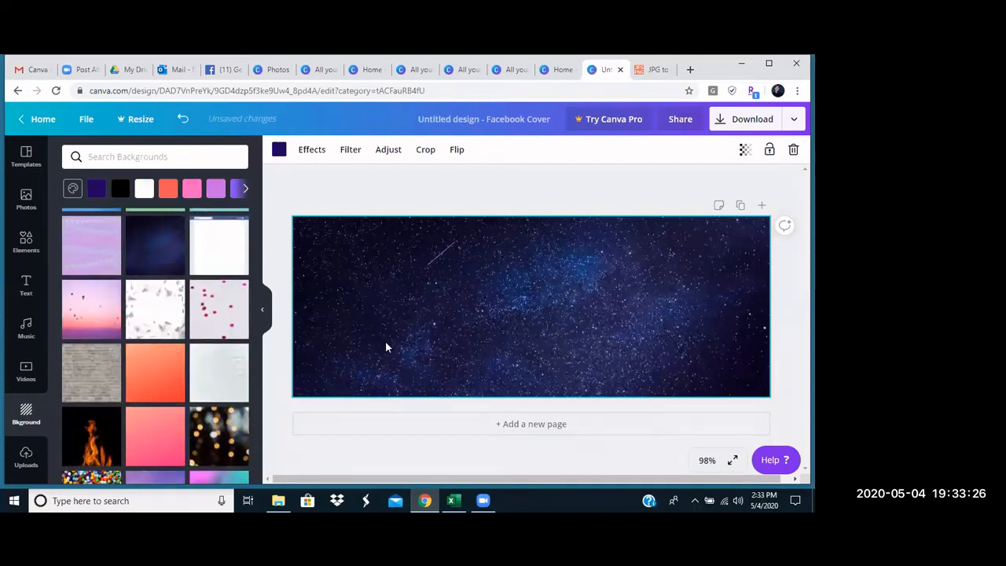
{"action": "key", "text": "Delete"}
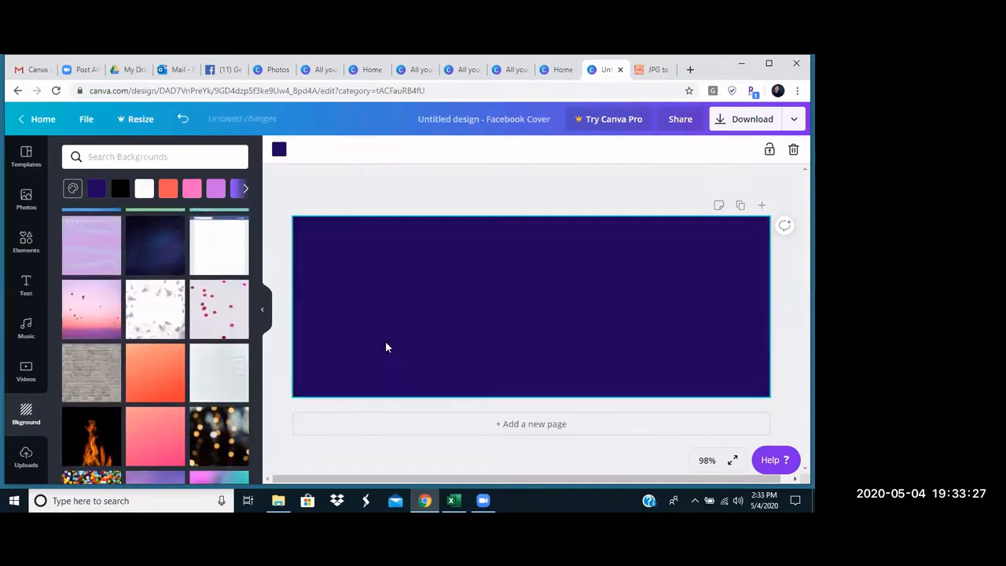
Try the blurred golden lights and the fire backgrounds on the cover, deleting each one
{"action": "left_click", "coordinate": [219, 433]}
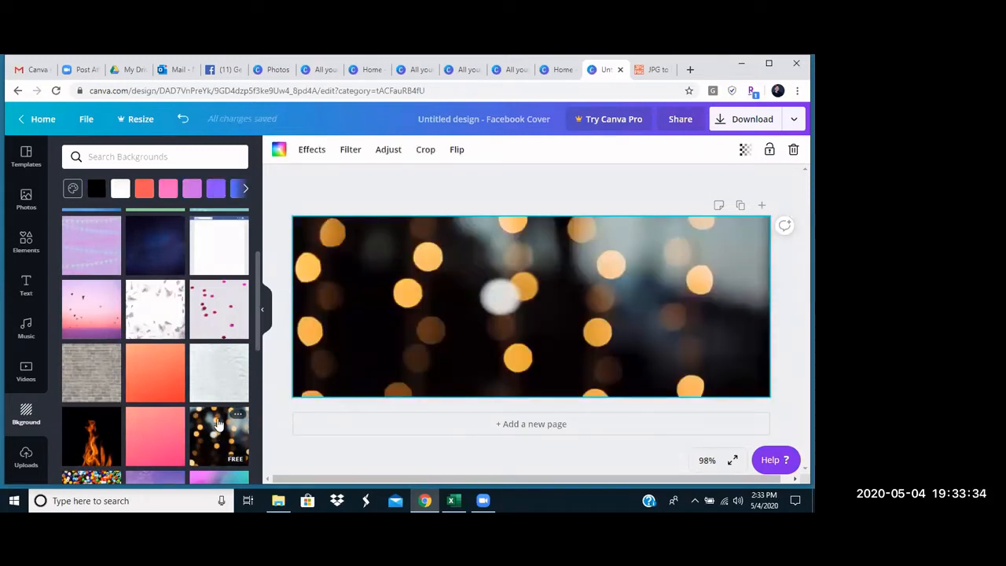
{"action": "scroll", "coordinate": [189, 432], "scroll_direction": "down", "scroll_amount": 3}
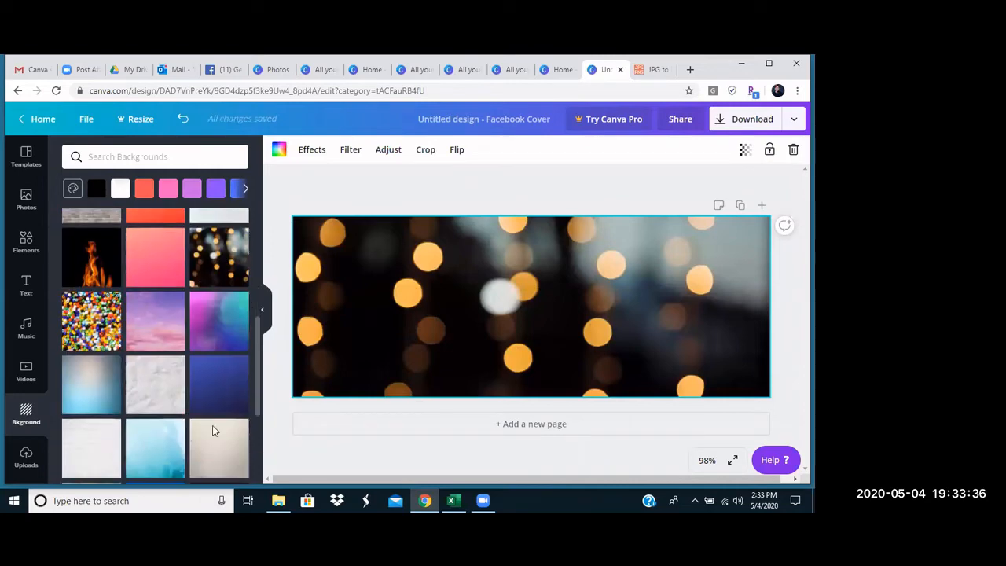
{"action": "key", "text": "Delete"}
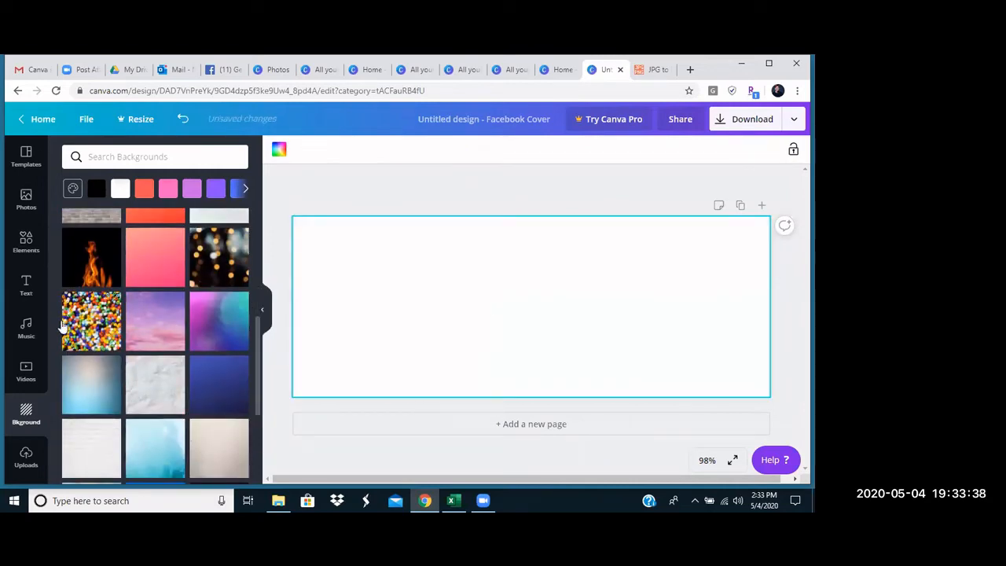
{"action": "left_click", "coordinate": [93, 267]}
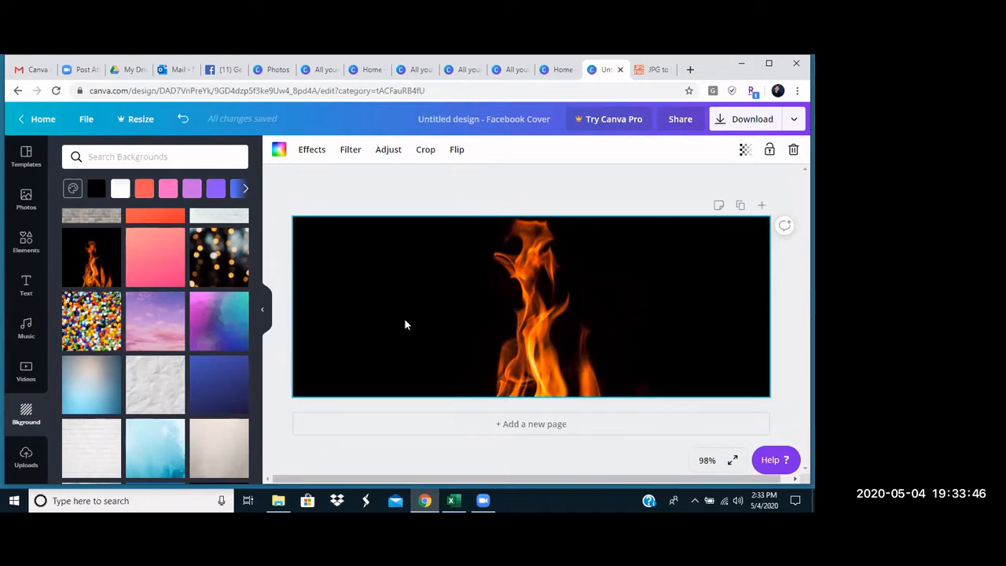
{"action": "key", "text": "Delete"}
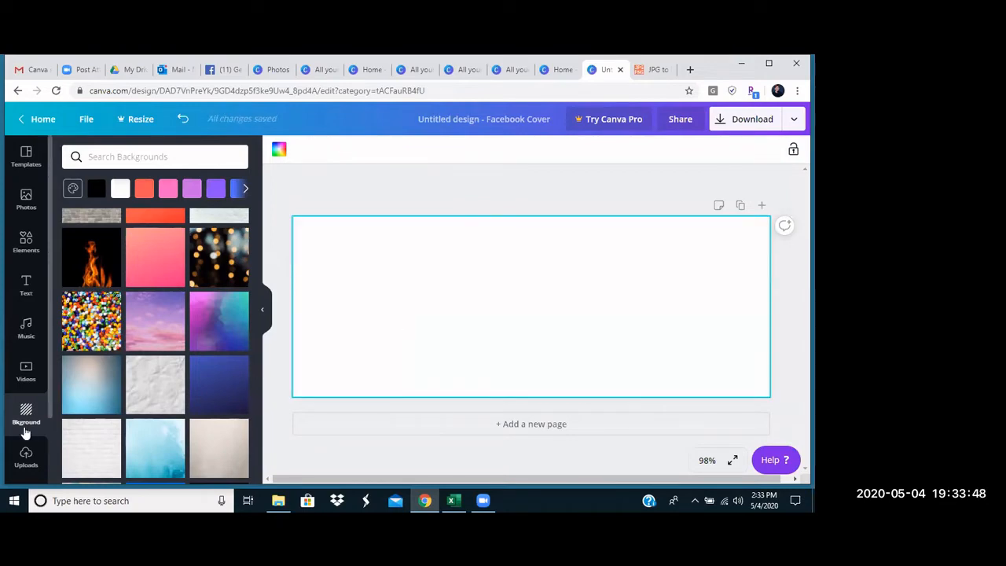
Place the uploaded black-and-white concert crowd photo on the cover and enlarge it to fill the whole page
{"action": "left_click", "coordinate": [25, 455]}
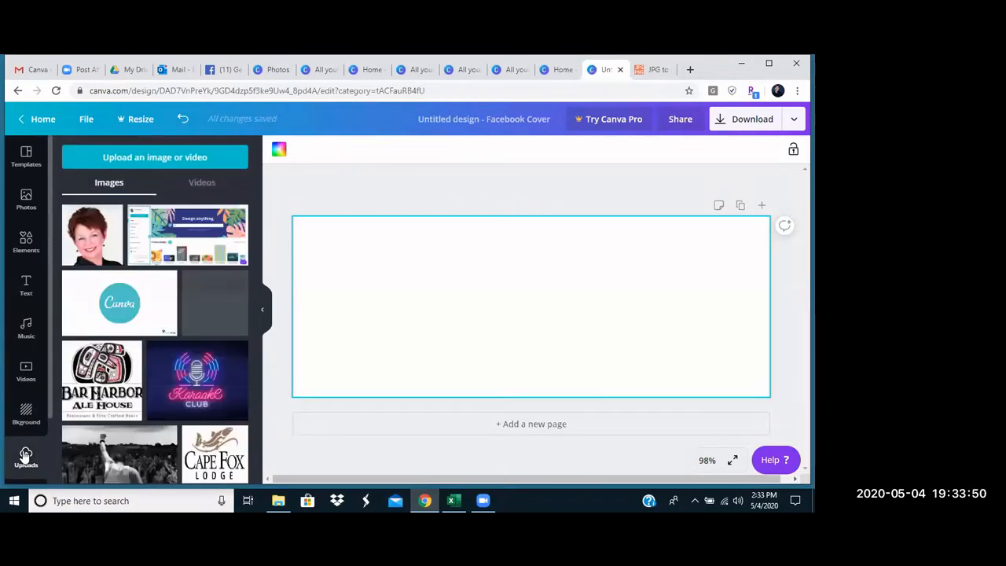
{"action": "scroll", "coordinate": [191, 404], "scroll_direction": "down", "scroll_amount": 5}
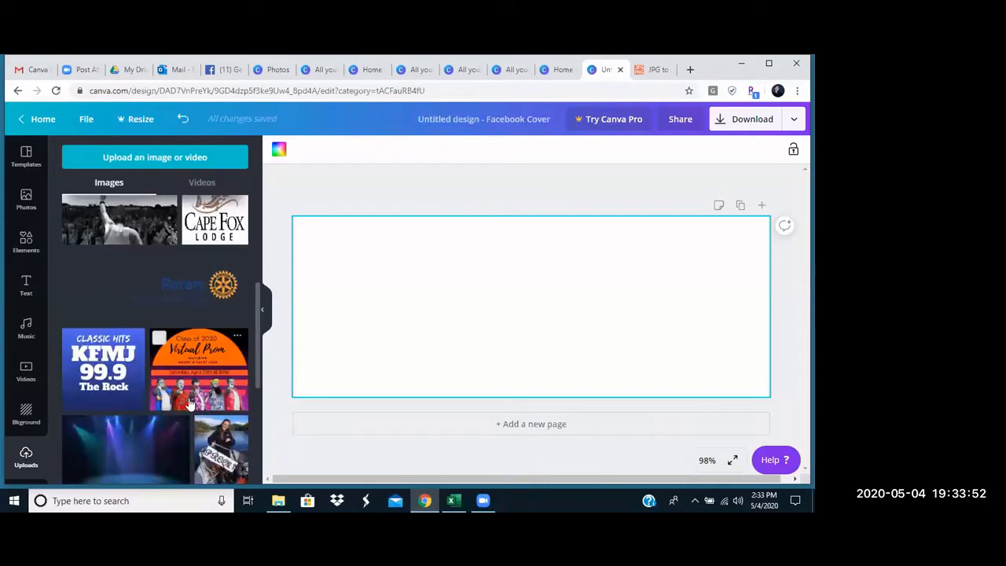
{"action": "left_click", "coordinate": [119, 220]}
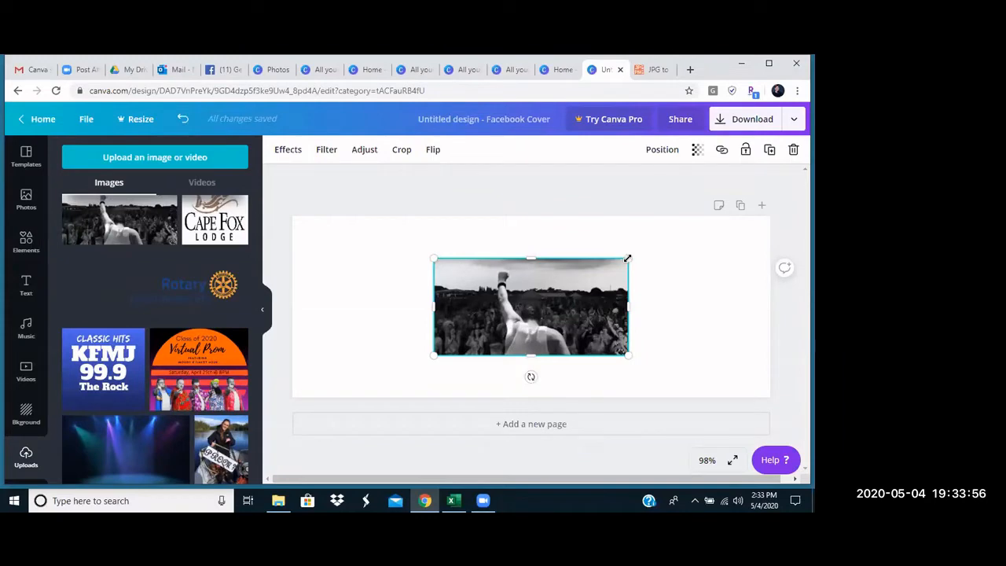
{"action": "left_click_drag", "start_coordinate": [627, 258], "coordinate": [771, 187]}
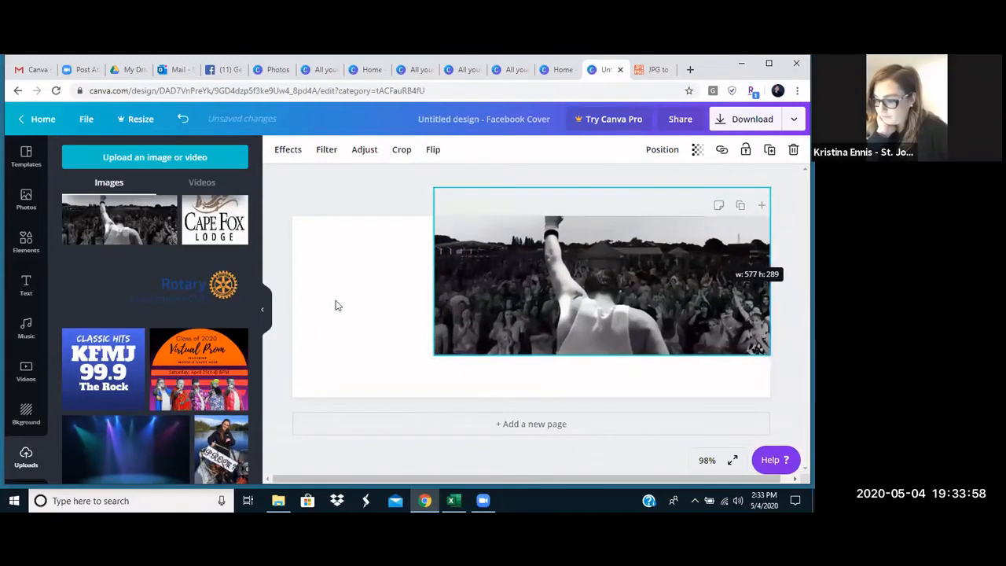
{"action": "left_click_drag", "start_coordinate": [435, 353], "coordinate": [285, 430]}
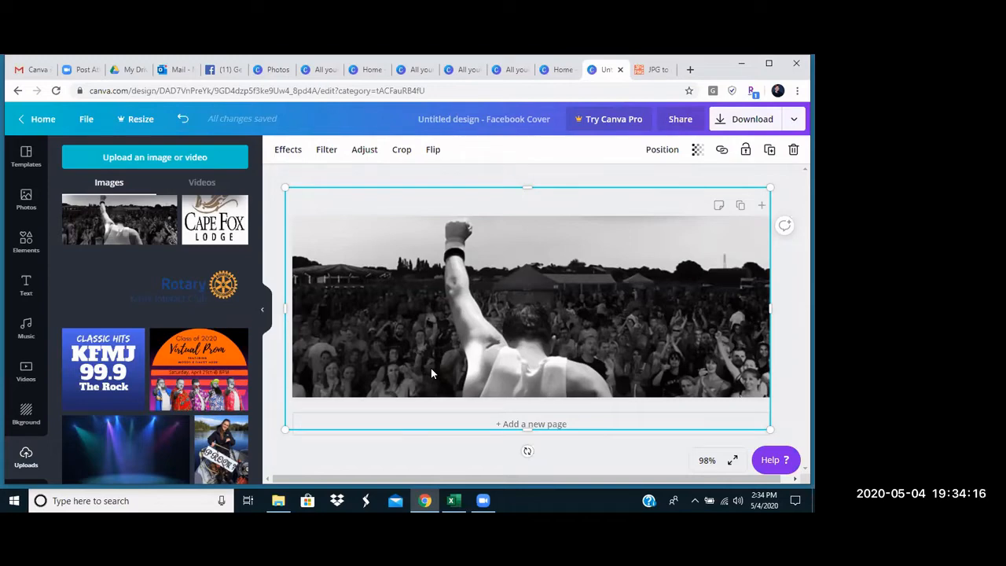
Add the uploaded Rotary Kayhi Interact Club logo and place it in the cover's upper right corner
{"action": "left_click", "coordinate": [194, 291]}
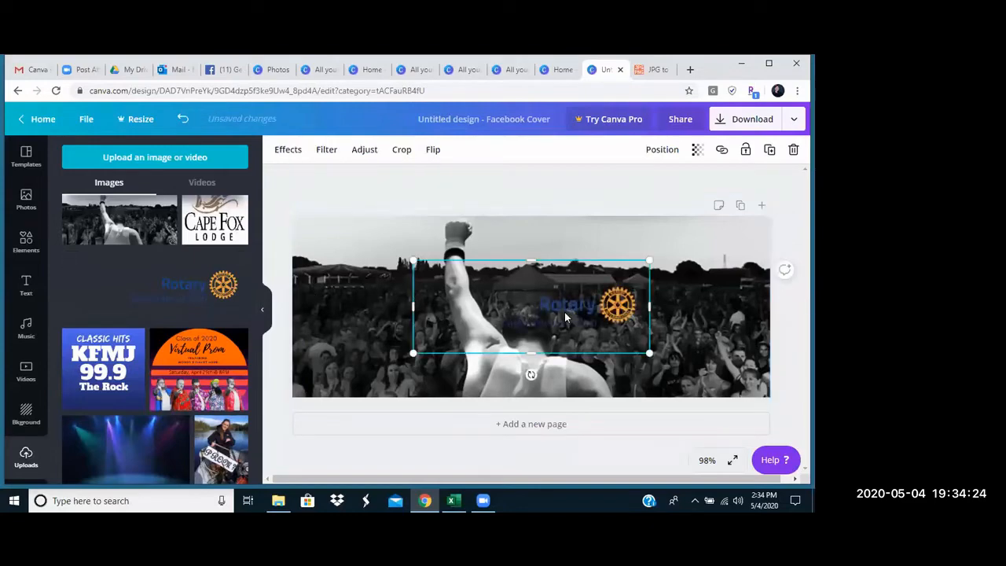
{"action": "left_click_drag", "start_coordinate": [565, 317], "coordinate": [687, 236]}
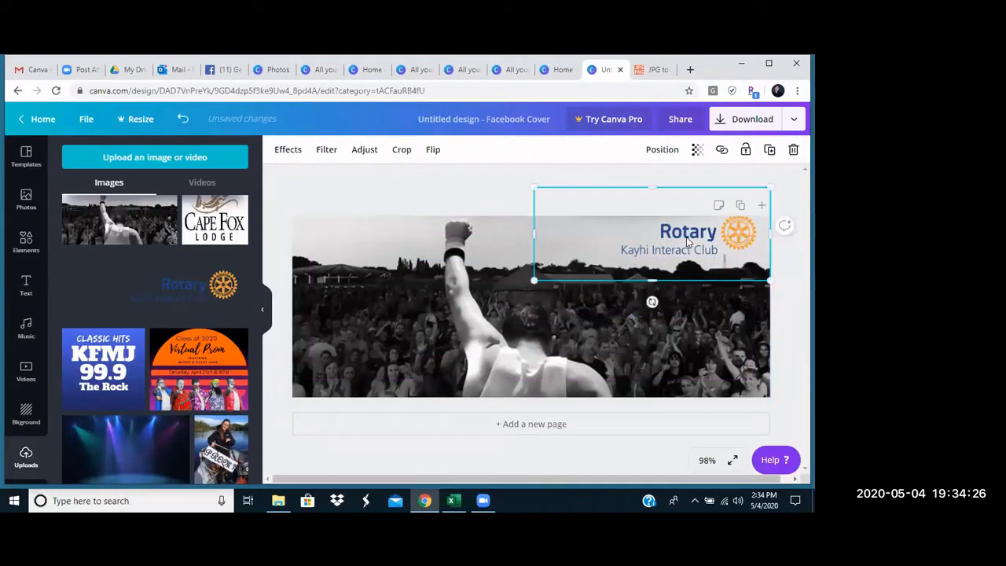
Crop the crowd photo in the background, scaling it down so its width matches the cover
{"action": "left_click", "coordinate": [649, 356]}
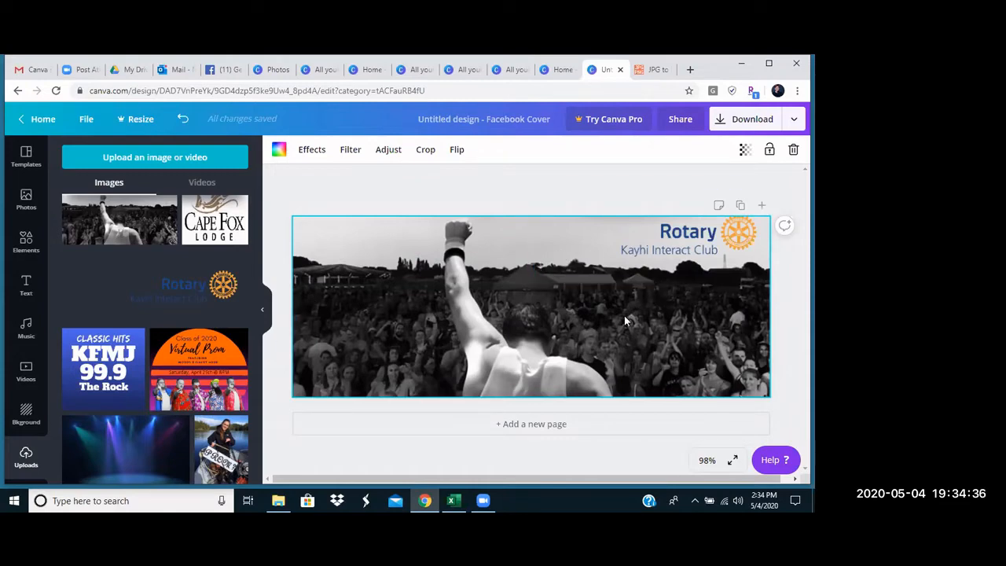
{"action": "double_click", "coordinate": [317, 242]}
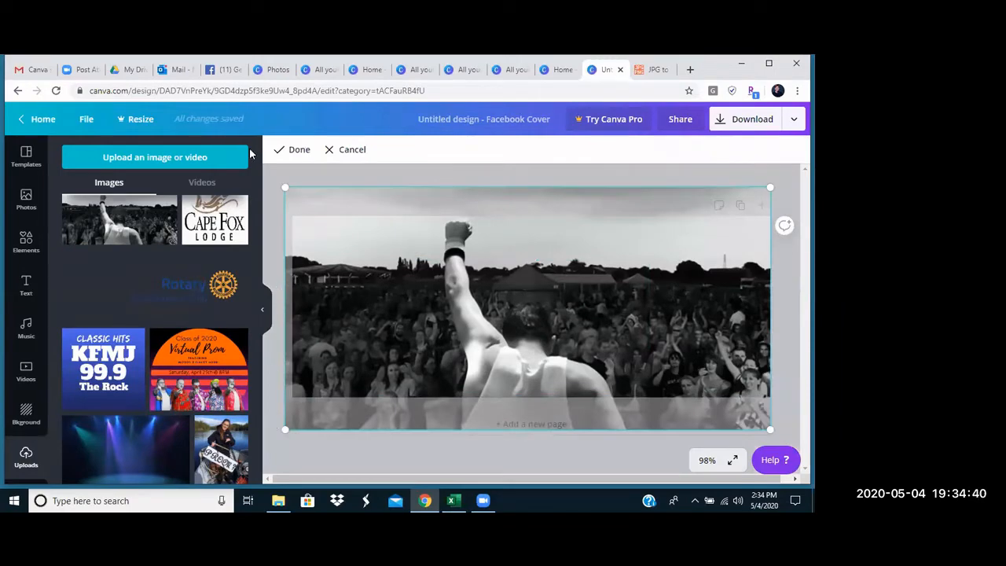
{"action": "left_click_drag", "start_coordinate": [284, 187], "coordinate": [402, 222]}
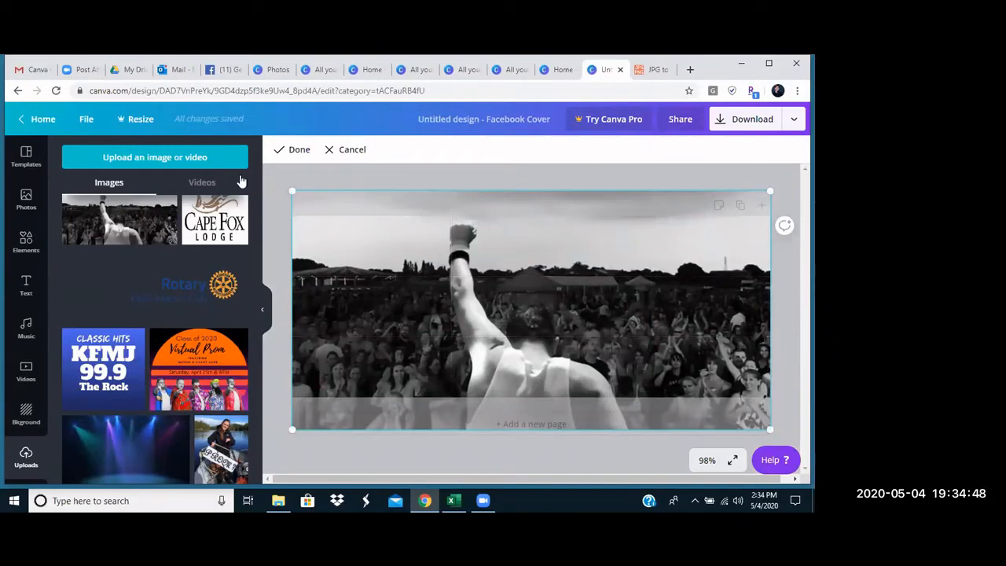
{"action": "left_click", "coordinate": [294, 151]}
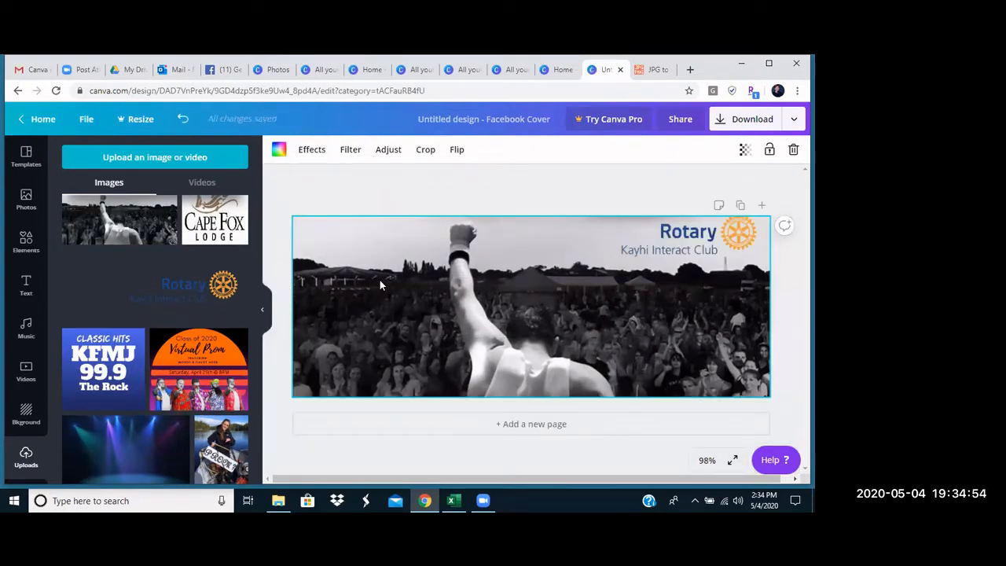
Apply the Drama filter to the crowd photo and set its brightness to 0
{"action": "left_click", "coordinate": [357, 155]}
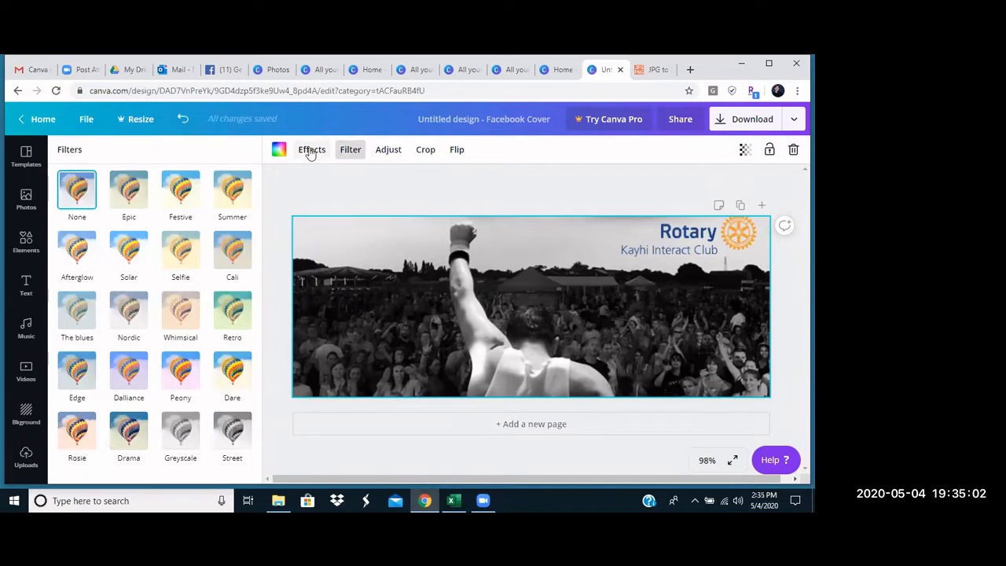
{"action": "left_click", "coordinate": [188, 247]}
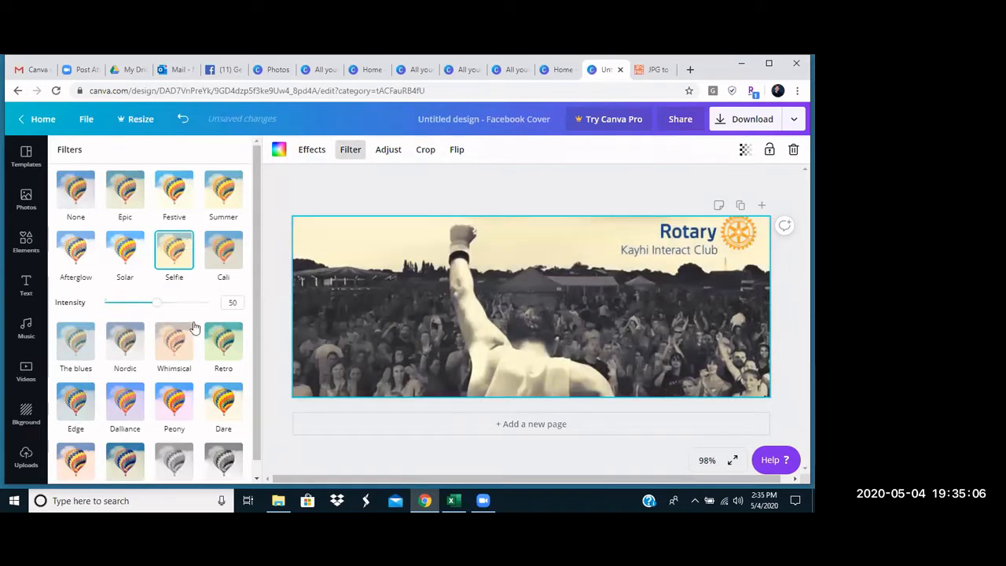
{"action": "scroll", "coordinate": [193, 328], "scroll_direction": "down", "scroll_amount": 1}
{"action": "left_click", "coordinate": [120, 454]}
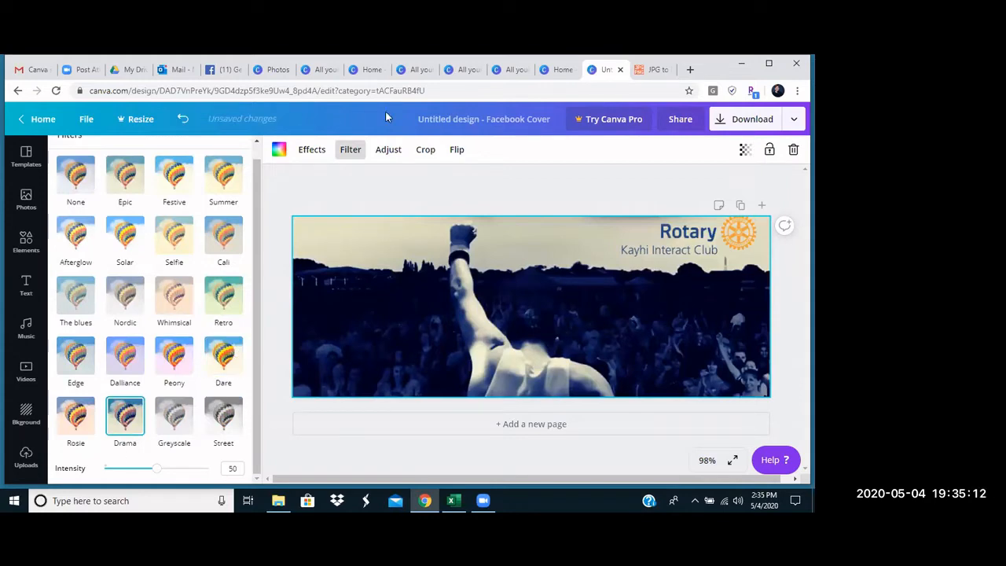
{"action": "left_click", "coordinate": [388, 151]}
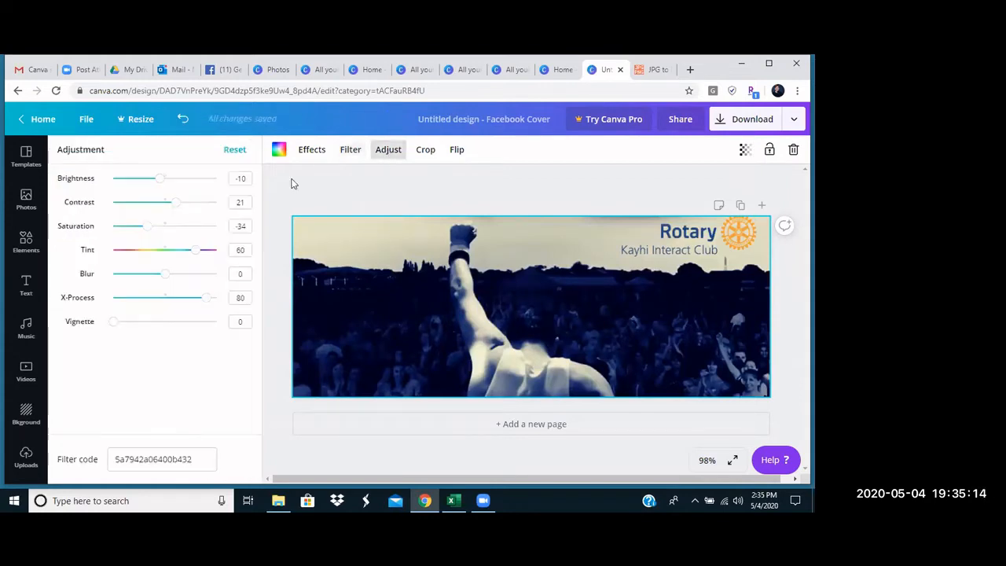
{"action": "mouse_move", "coordinate": [161, 181]}
{"action": "left_mouse_down"}
{"action": "mouse_move", "coordinate": [180, 179]}
{"action": "mouse_move", "coordinate": [164, 179]}
{"action": "left_mouse_up"}
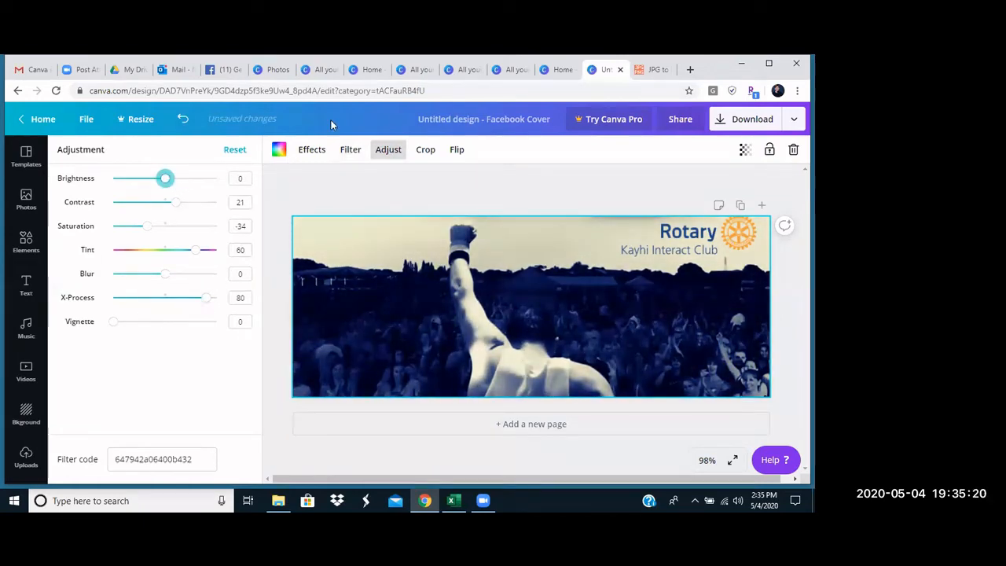
Set the crowd photo's transparency to 55
{"action": "left_click", "coordinate": [311, 151]}
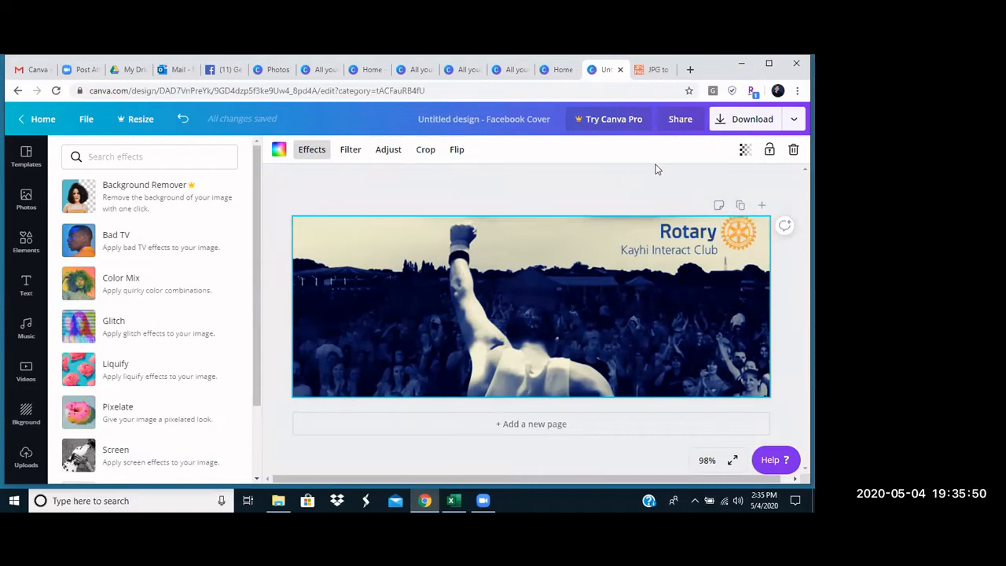
{"action": "left_click", "coordinate": [745, 150]}
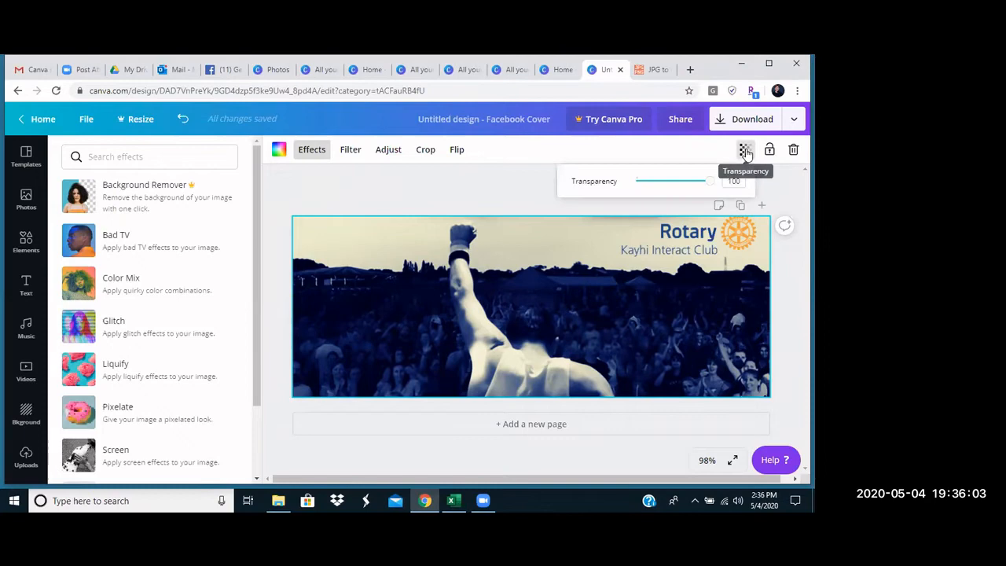
{"action": "left_click", "coordinate": [678, 186]}
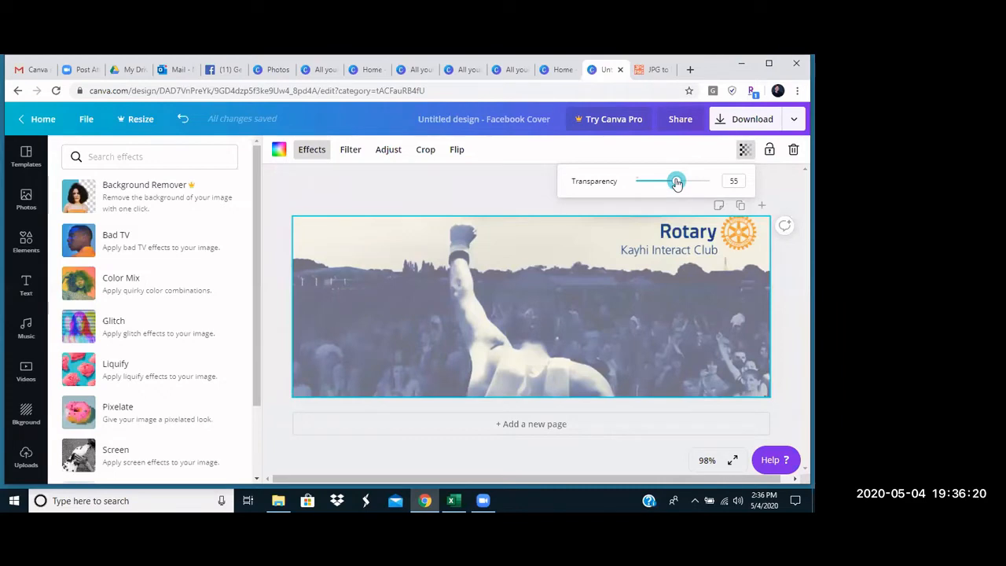
Add the uploaded KFMJ 99.9 logo, shrink it and place it in the cover's lower left corner
{"action": "left_click", "coordinate": [26, 456]}
{"action": "left_click", "coordinate": [94, 373]}
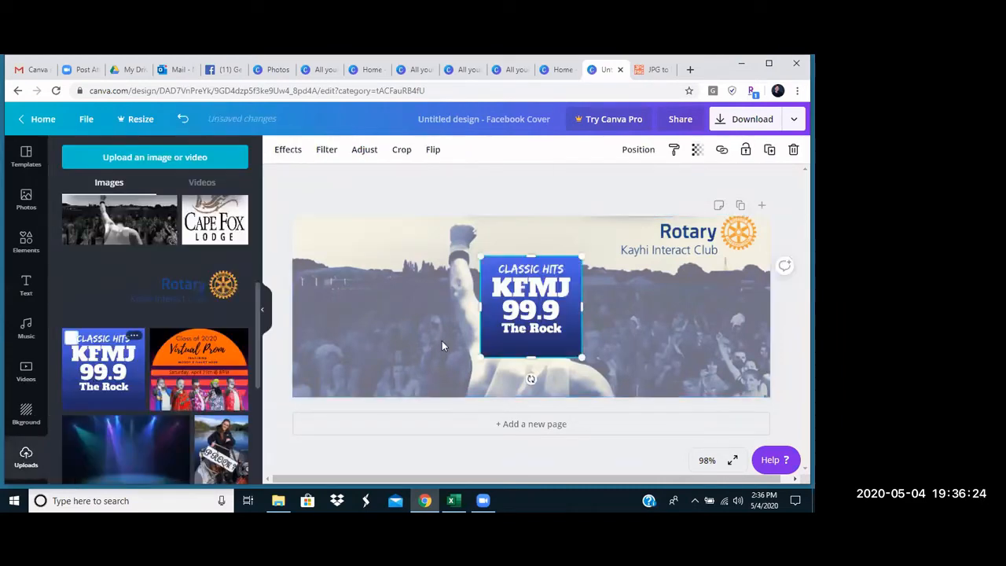
{"action": "left_click_drag", "start_coordinate": [512, 312], "coordinate": [330, 314]}
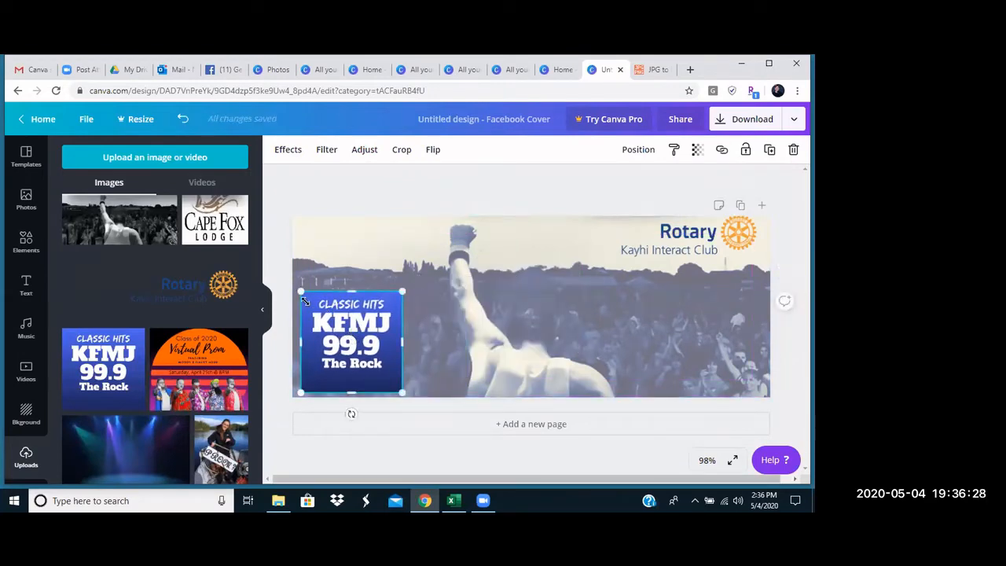
{"action": "left_click_drag", "start_coordinate": [301, 291], "coordinate": [337, 328]}
{"action": "left_click_drag", "start_coordinate": [372, 362], "coordinate": [336, 359]}
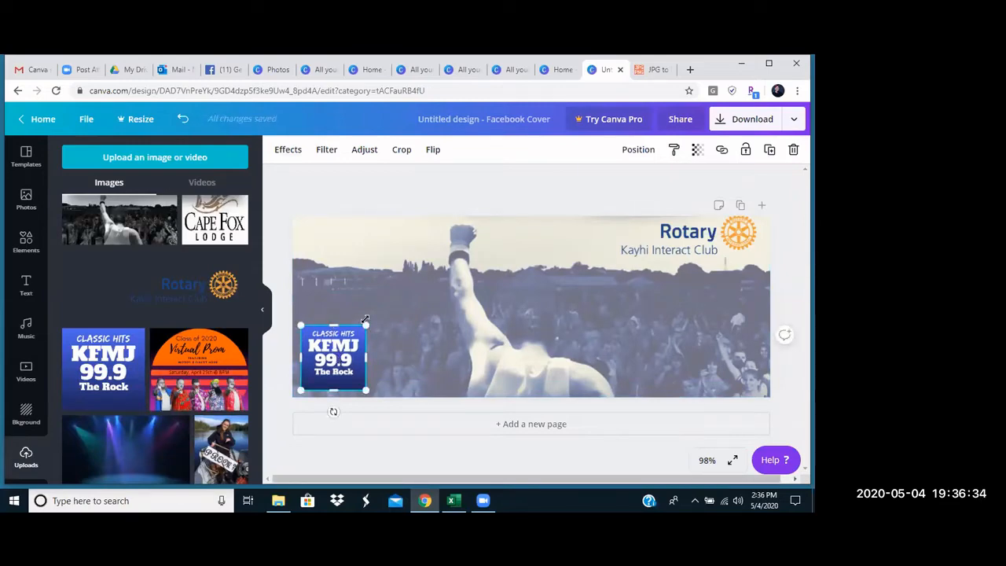
{"action": "left_click_drag", "start_coordinate": [366, 319], "coordinate": [356, 336]}
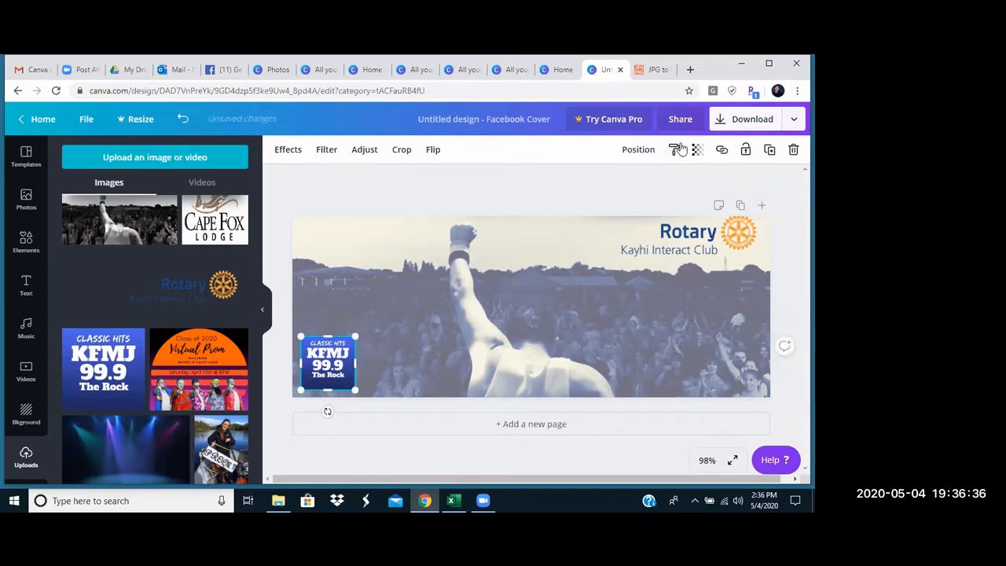
Try adjusting the KFMJ logo's transparency and leave it at 100
{"action": "left_click", "coordinate": [696, 149]}
{"action": "mouse_move", "coordinate": [663, 183]}
{"action": "left_mouse_down"}
{"action": "mouse_move", "coordinate": [653, 185]}
{"action": "mouse_move", "coordinate": [668, 183]}
{"action": "left_mouse_up"}
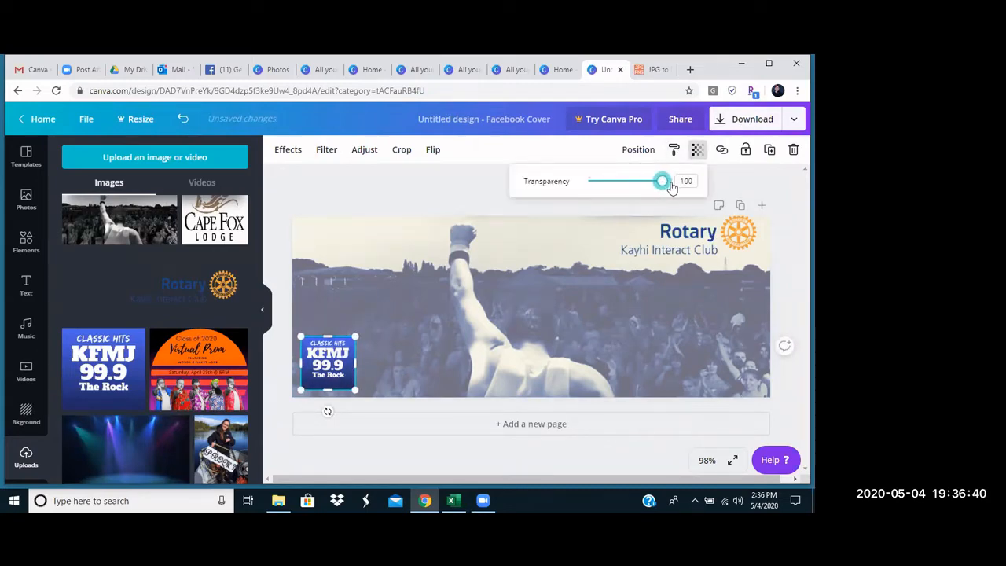
{"action": "left_click", "coordinate": [416, 273]}
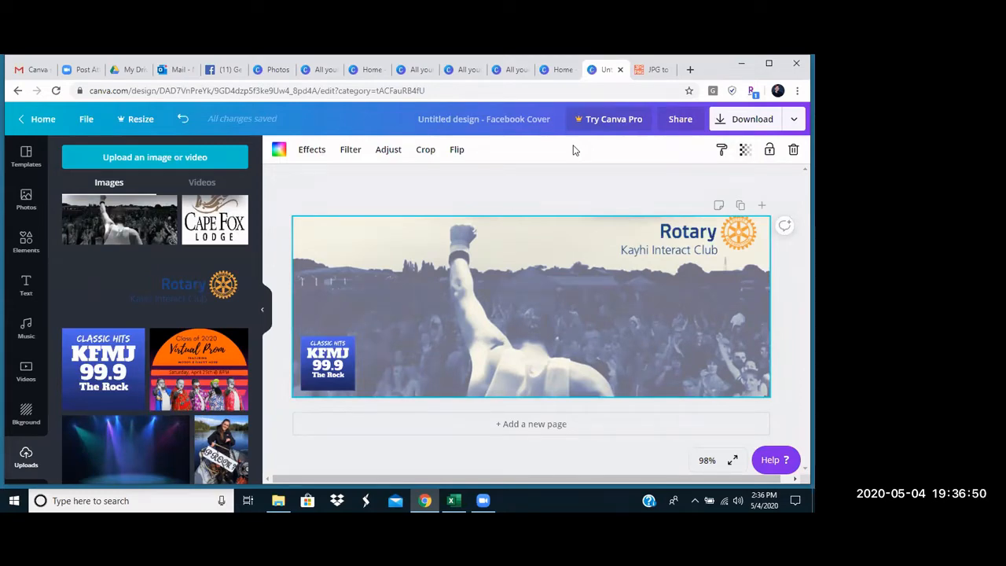
Center the Rotary Kayhi Interact Club logo horizontally on the cover and look over its other alignment options
{"action": "left_click", "coordinate": [684, 240]}
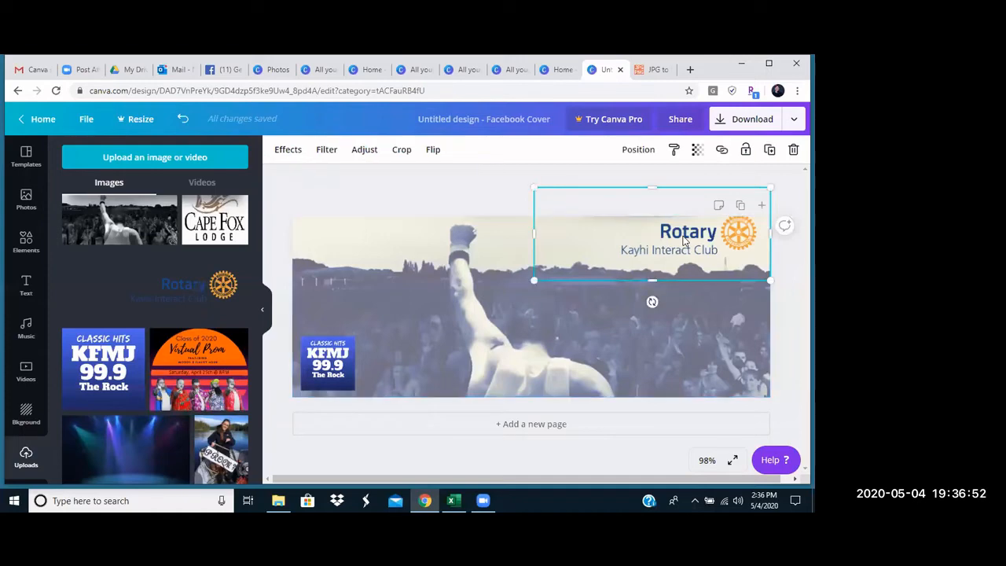
{"action": "left_click", "coordinate": [639, 150]}
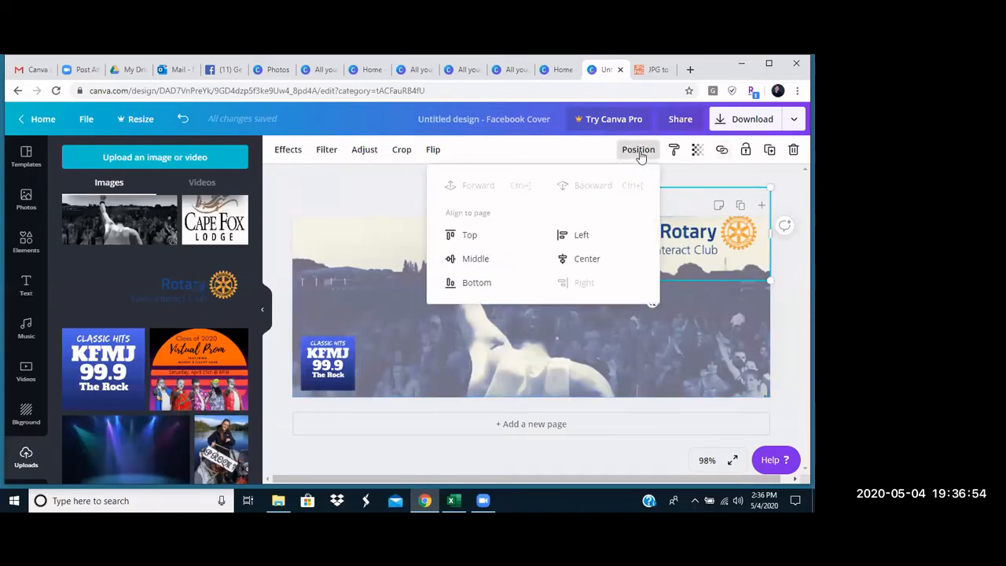
{"action": "left_click", "coordinate": [588, 262]}
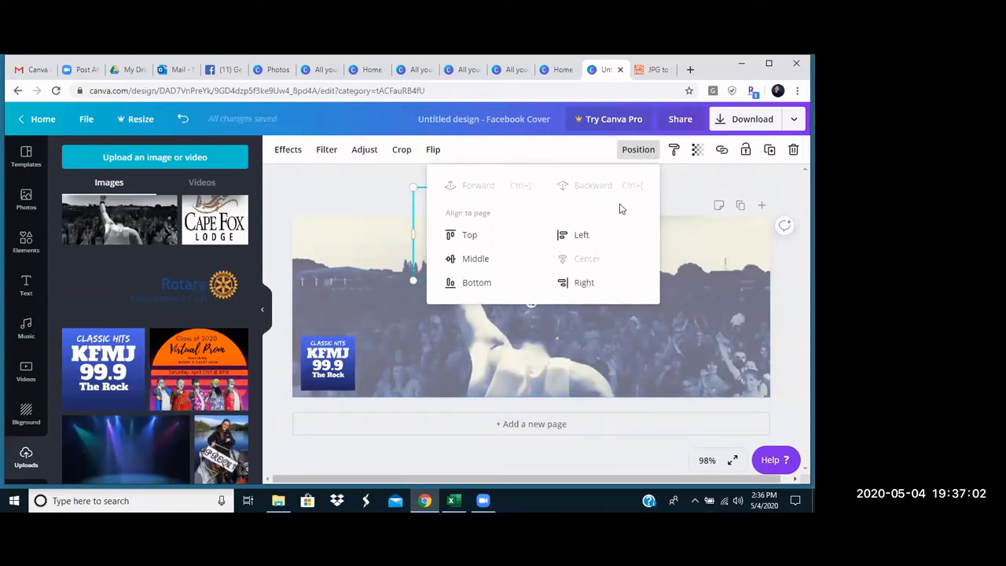
{"action": "left_click", "coordinate": [352, 183]}
{"action": "left_click", "coordinate": [571, 252]}
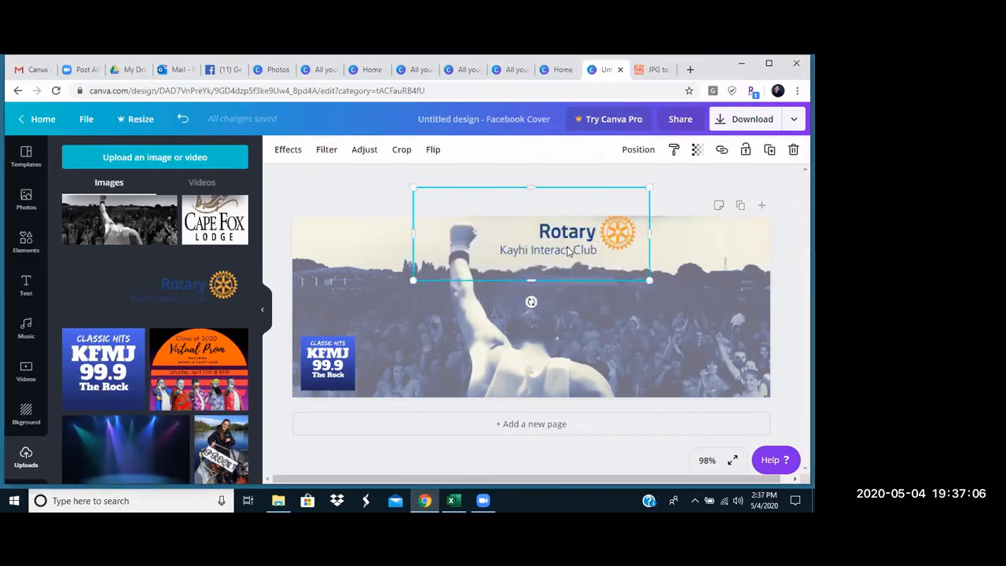
{"action": "left_click", "coordinate": [629, 152]}
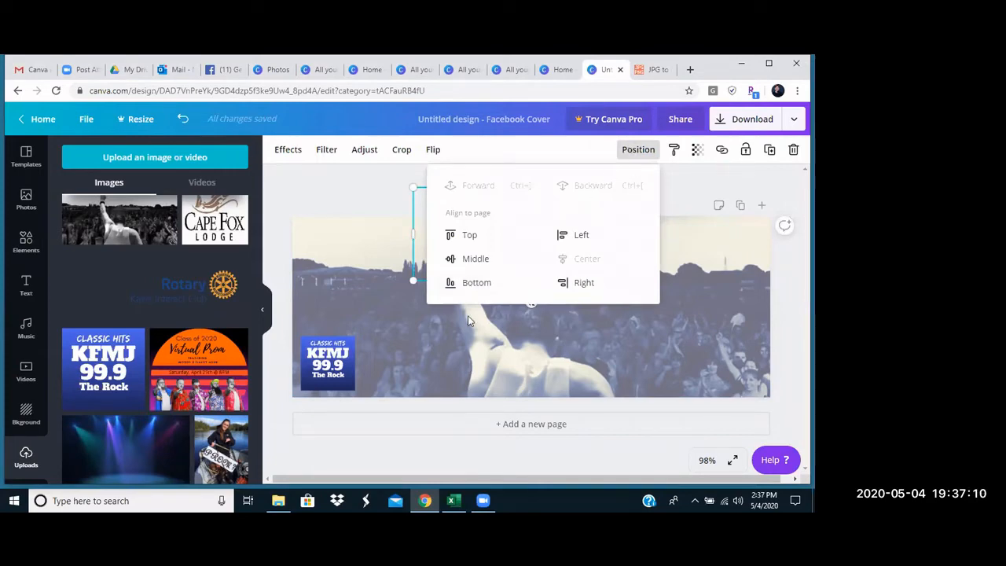
{"action": "left_click", "coordinate": [385, 349]}
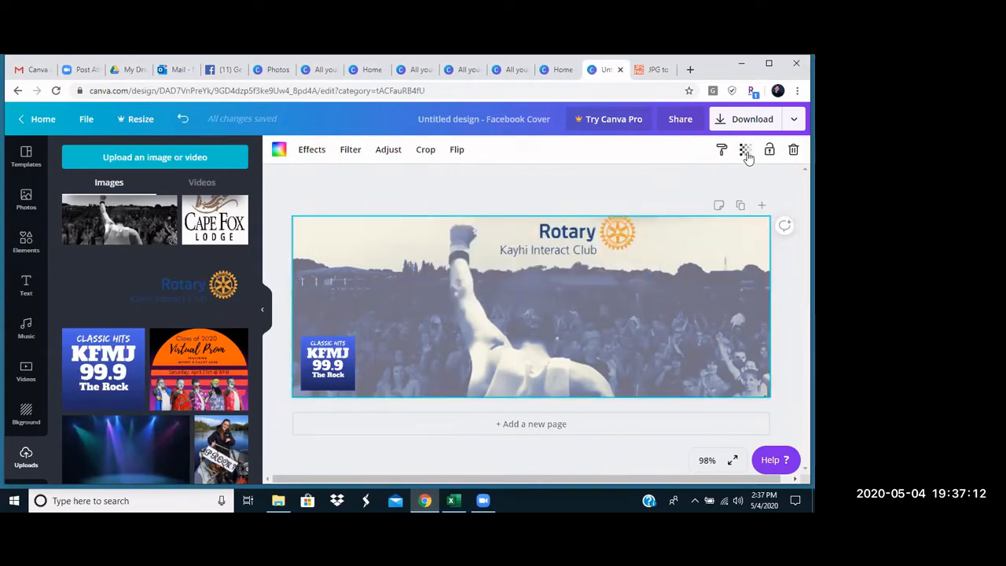
Move the Rotary logo back to the cover's upper right corner, slightly below the top edge
{"action": "left_click", "coordinate": [582, 194]}
{"action": "left_click_drag", "start_coordinate": [535, 242], "coordinate": [656, 248]}
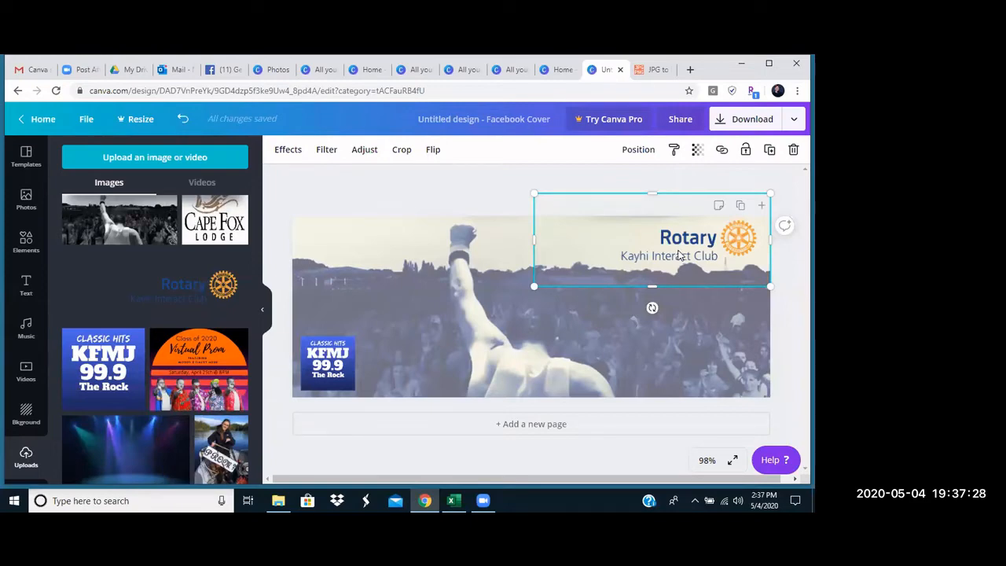
Delete the crowd photo and add the uploaded photo of the superhero child, enlarged to cover the whole page
{"action": "left_click", "coordinate": [393, 297]}
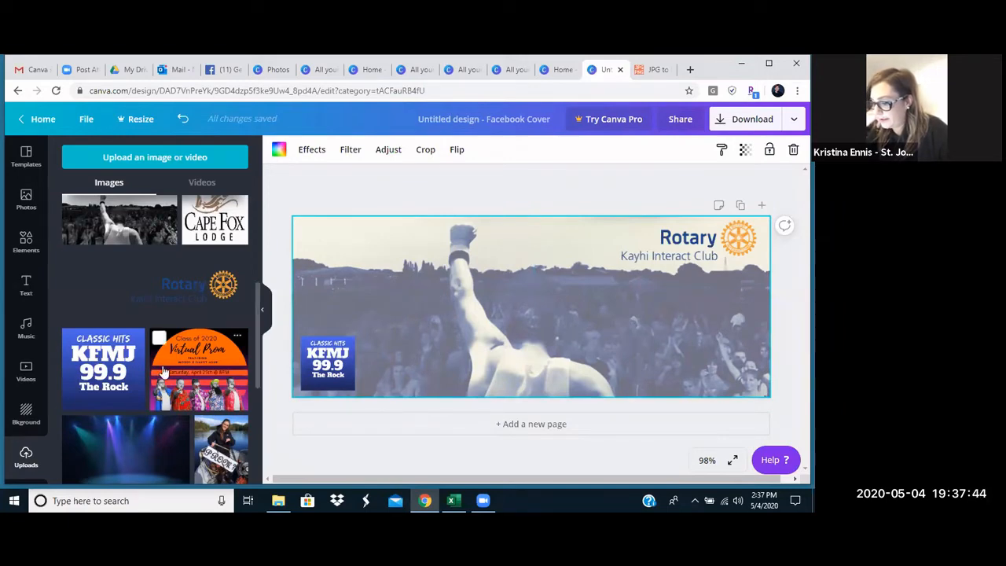
{"action": "scroll", "coordinate": [162, 372], "scroll_direction": "down", "scroll_amount": 5}
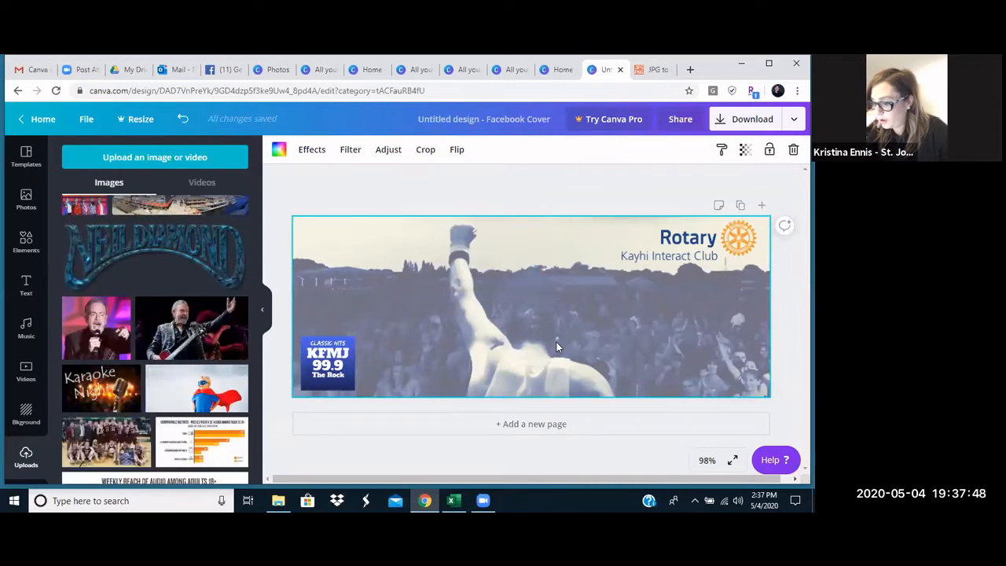
{"action": "key", "text": "Delete"}
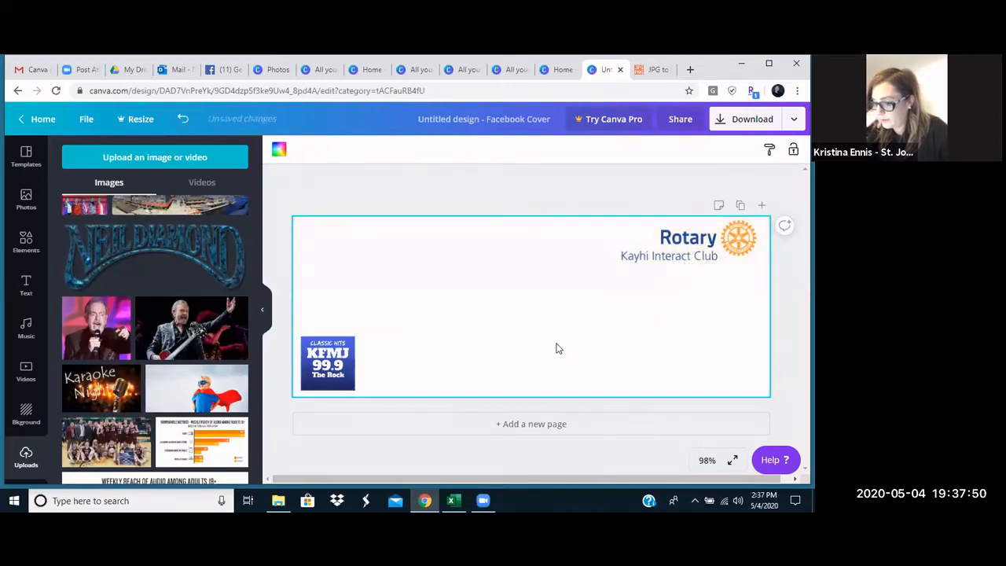
{"action": "left_click", "coordinate": [223, 387]}
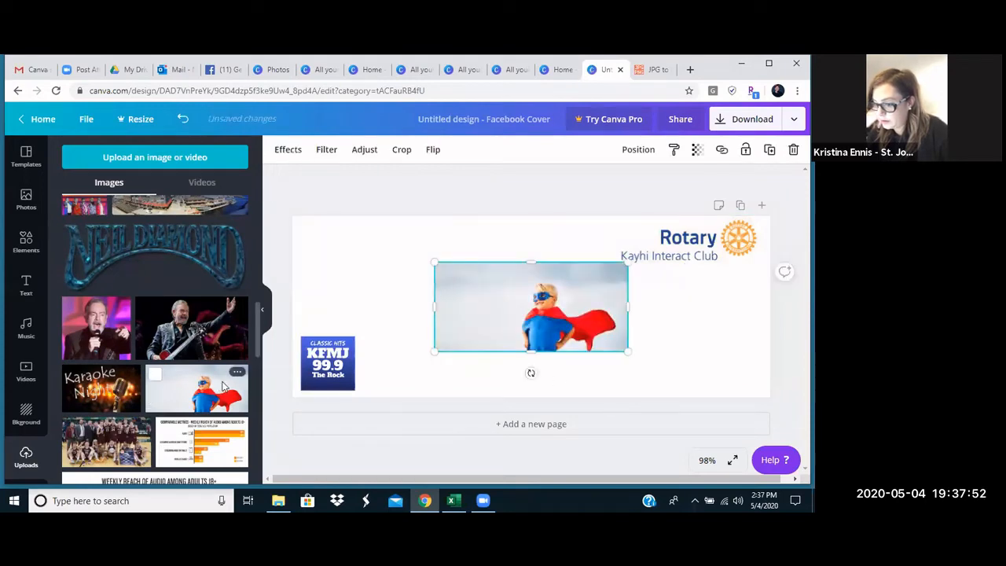
{"action": "left_click_drag", "start_coordinate": [436, 259], "coordinate": [286, 193]}
{"action": "left_click_drag", "start_coordinate": [628, 352], "coordinate": [796, 429]}
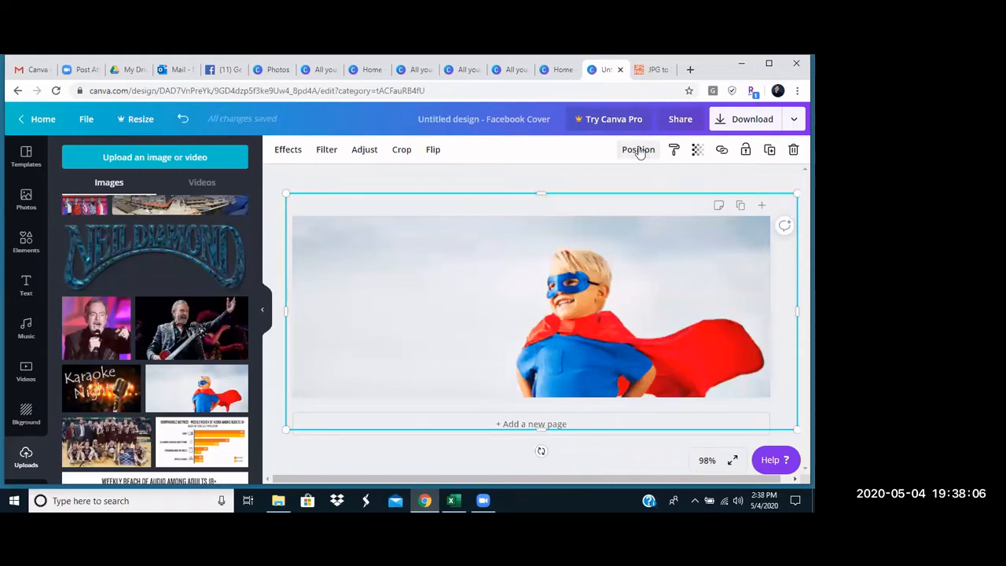
Send the superhero photo backward behind both the KFMJ and Rotary logos
{"action": "left_click", "coordinate": [638, 151]}
{"action": "left_click", "coordinate": [594, 190]}
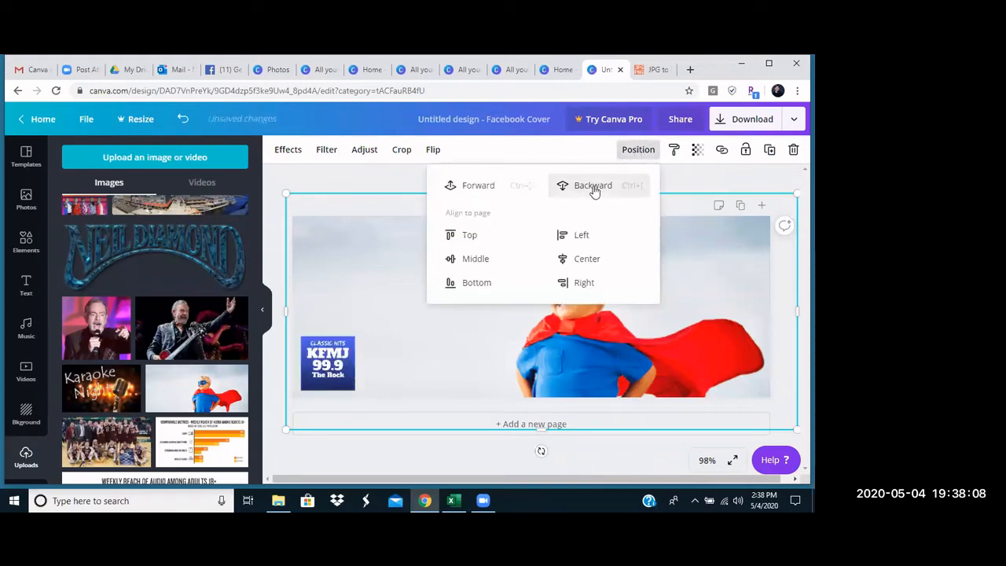
{"action": "left_click", "coordinate": [594, 190]}
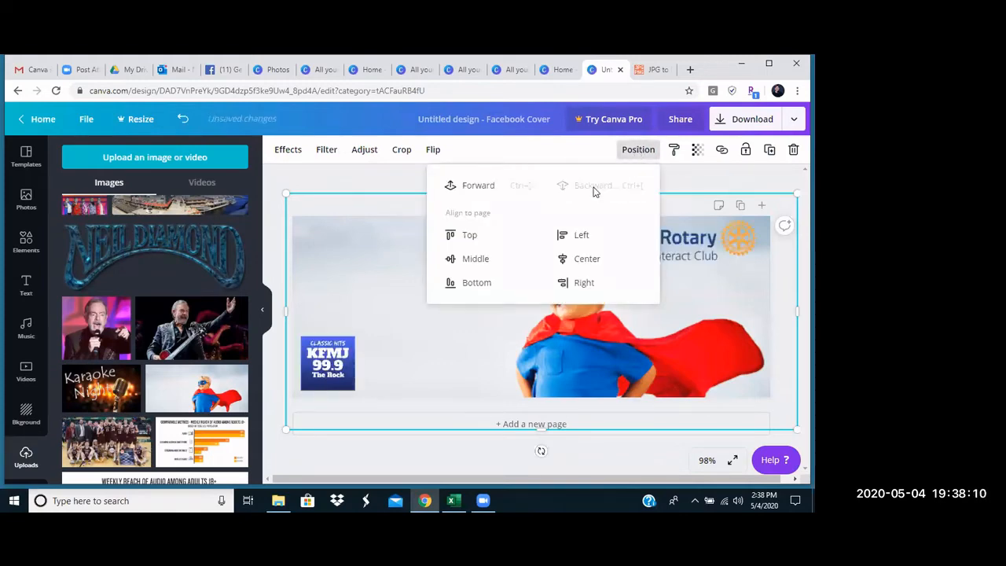
{"action": "left_click", "coordinate": [396, 265]}
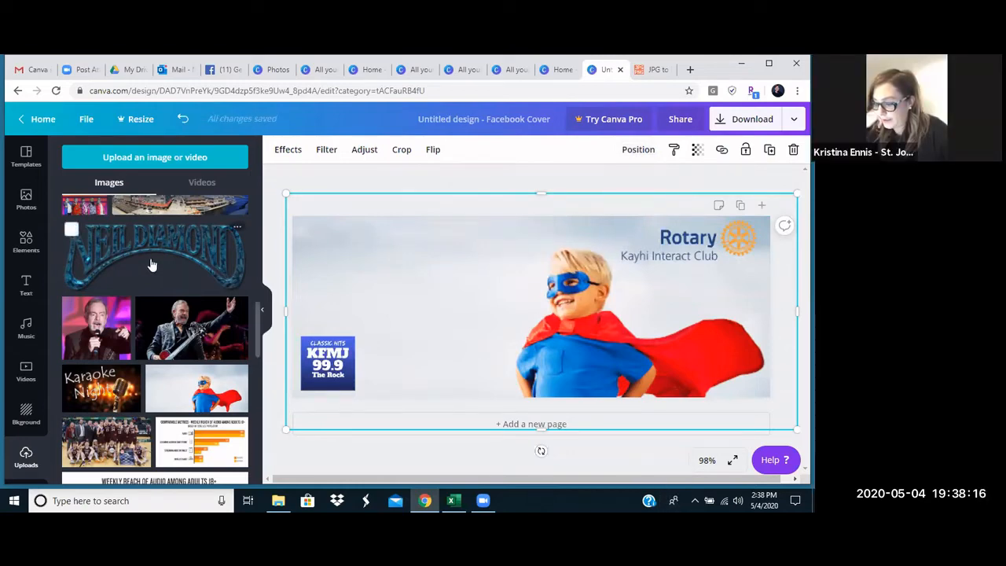
Add the "Wild SALE" font combination and move it to the left half of the cover, beside the child
{"action": "left_click", "coordinate": [26, 285]}
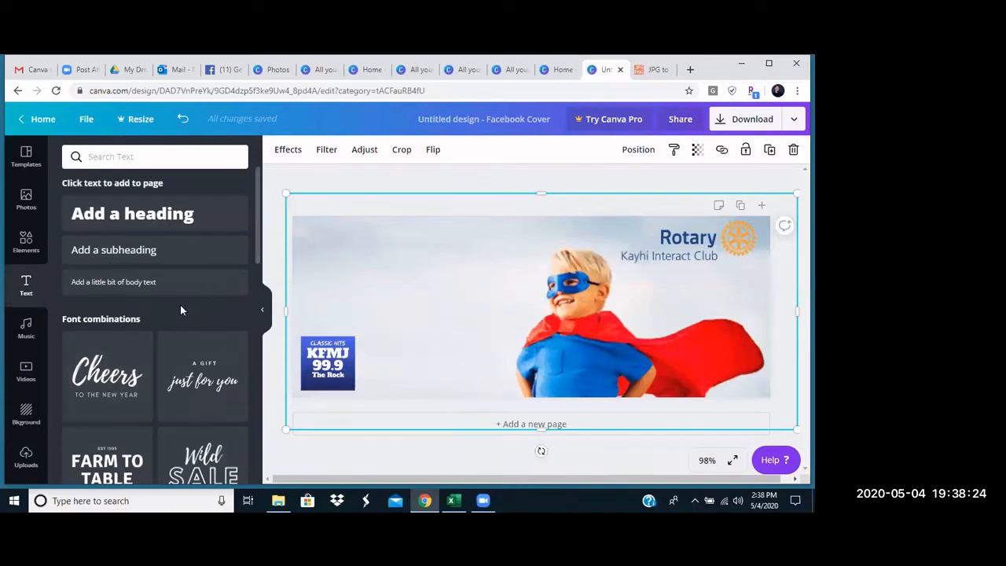
{"action": "scroll", "coordinate": [199, 360], "scroll_direction": "down", "scroll_amount": 2}
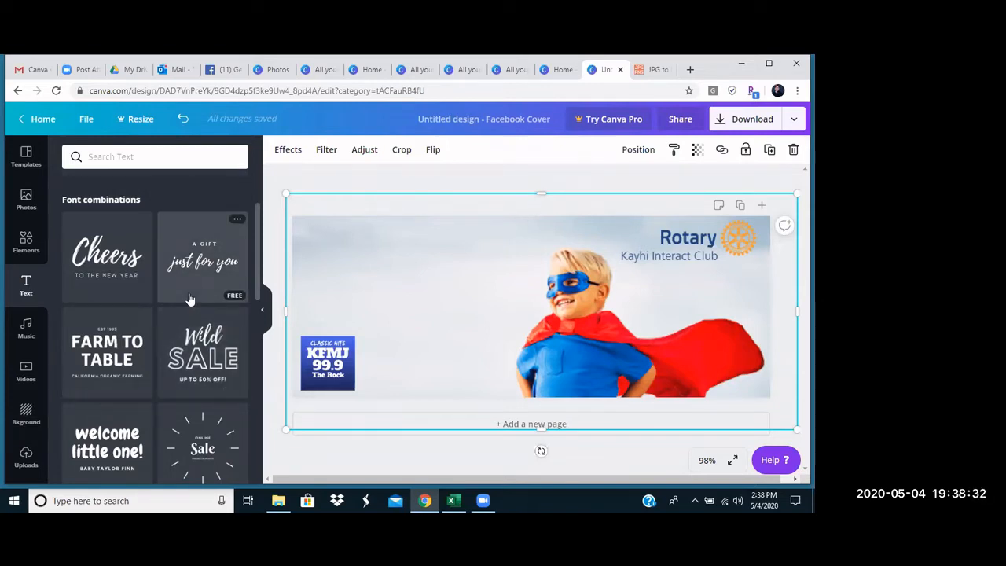
{"action": "left_click", "coordinate": [212, 366]}
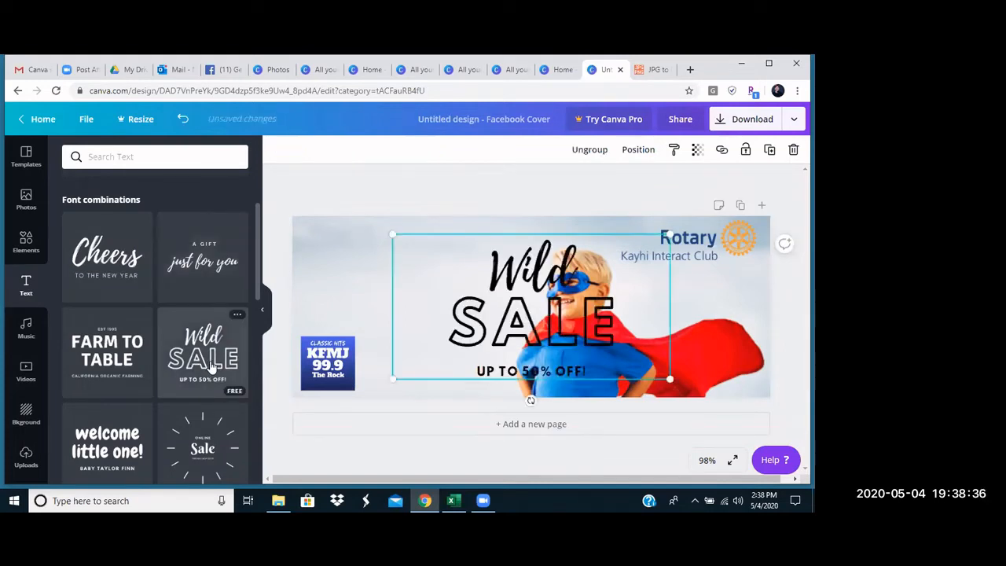
{"action": "left_click_drag", "start_coordinate": [563, 324], "coordinate": [464, 301]}
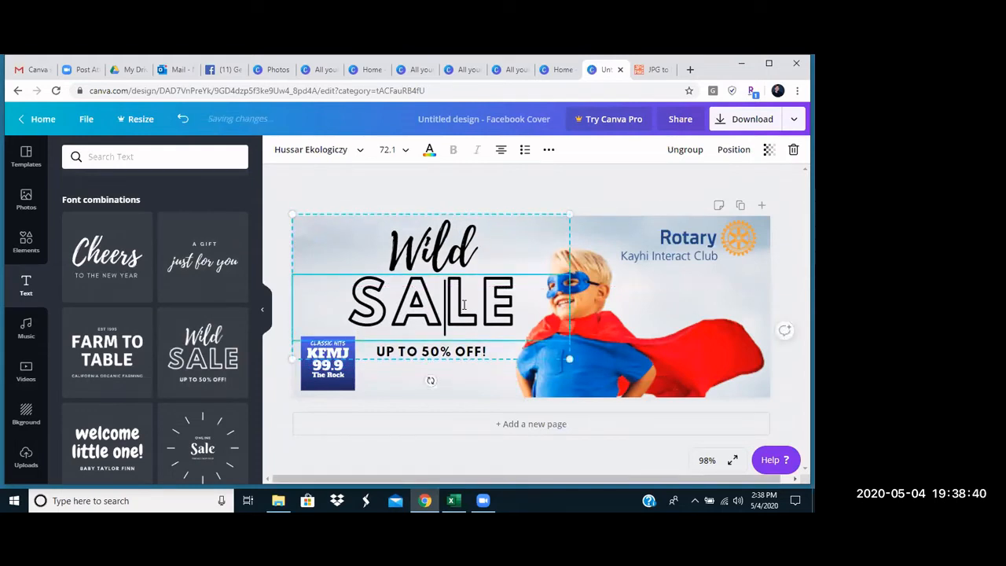
Color the word "Wild" with the red from the superhero photo's colors
{"action": "left_click", "coordinate": [426, 246]}
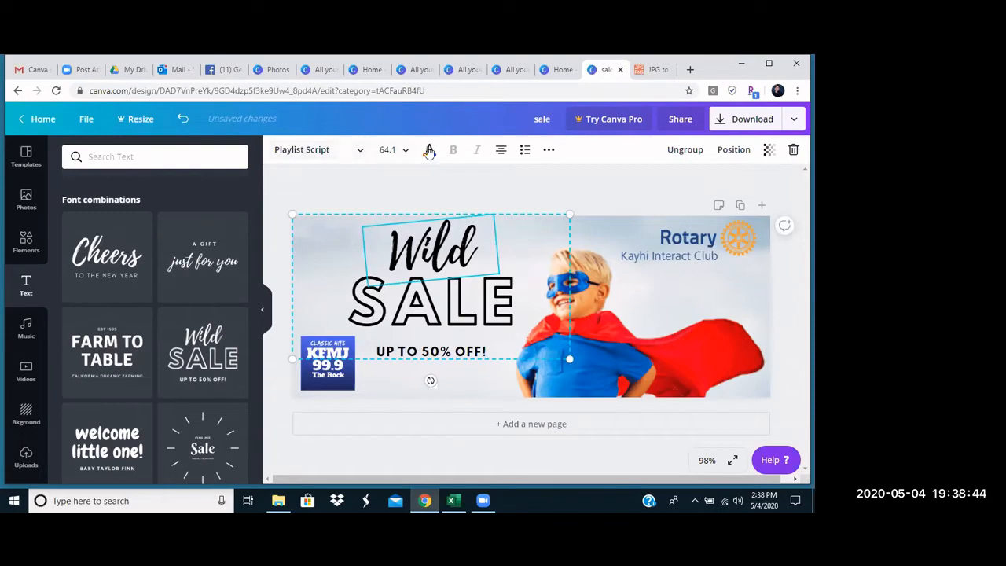
{"action": "left_click", "coordinate": [429, 151]}
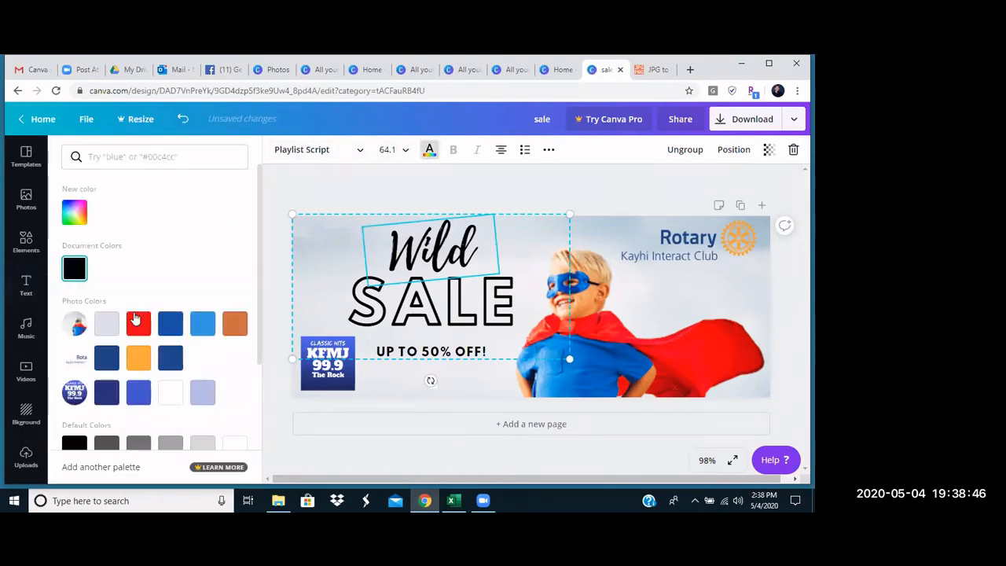
{"action": "left_click", "coordinate": [136, 320]}
{"action": "left_click", "coordinate": [429, 149]}
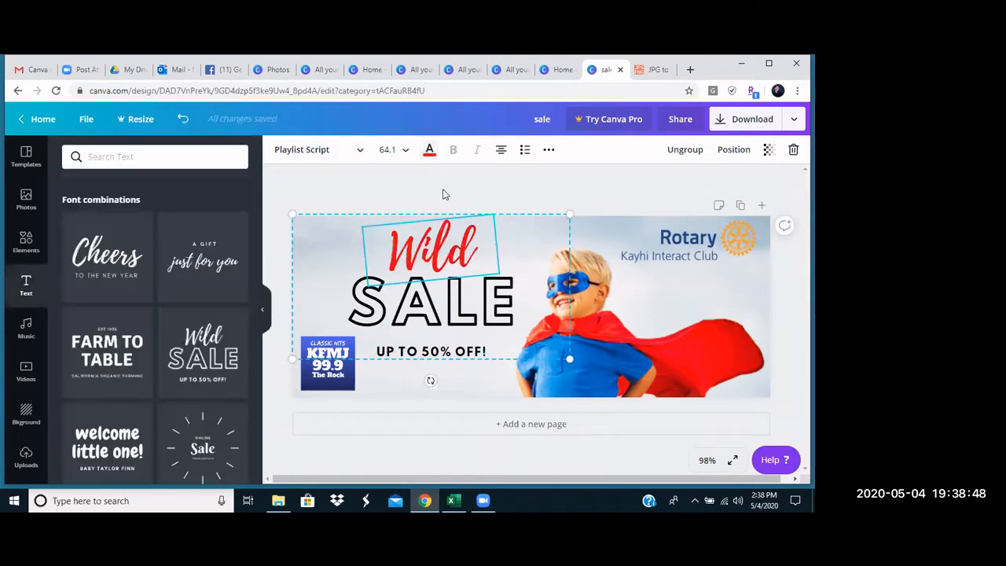
Replace the word "SALE" in the text group with "ROTARY"
{"action": "left_click", "coordinate": [442, 307]}
{"action": "left_click", "coordinate": [388, 307]}
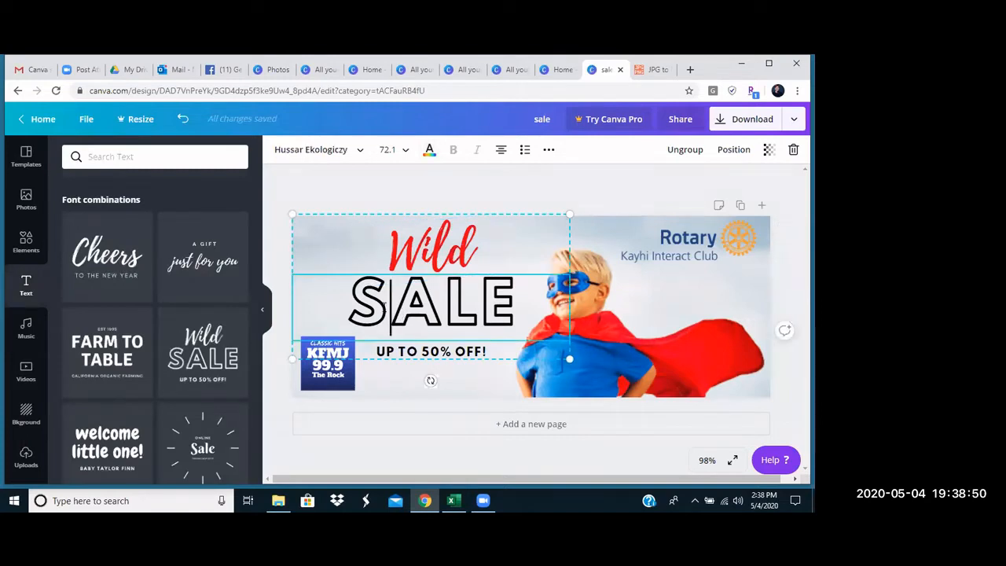
{"action": "left_click_drag", "start_coordinate": [348, 304], "coordinate": [518, 310]}
{"action": "type", "text": "ROTARY"}
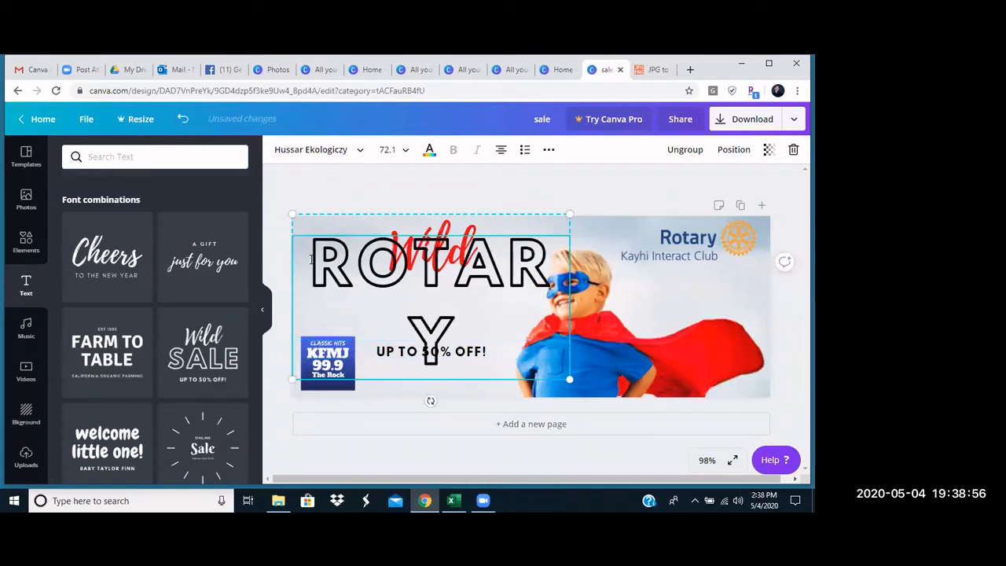
Set the "ROTARY" text's font size to 48 and color it with the dark blue from the superhero photo's colors
{"action": "left_click_drag", "start_coordinate": [310, 260], "coordinate": [466, 335]}
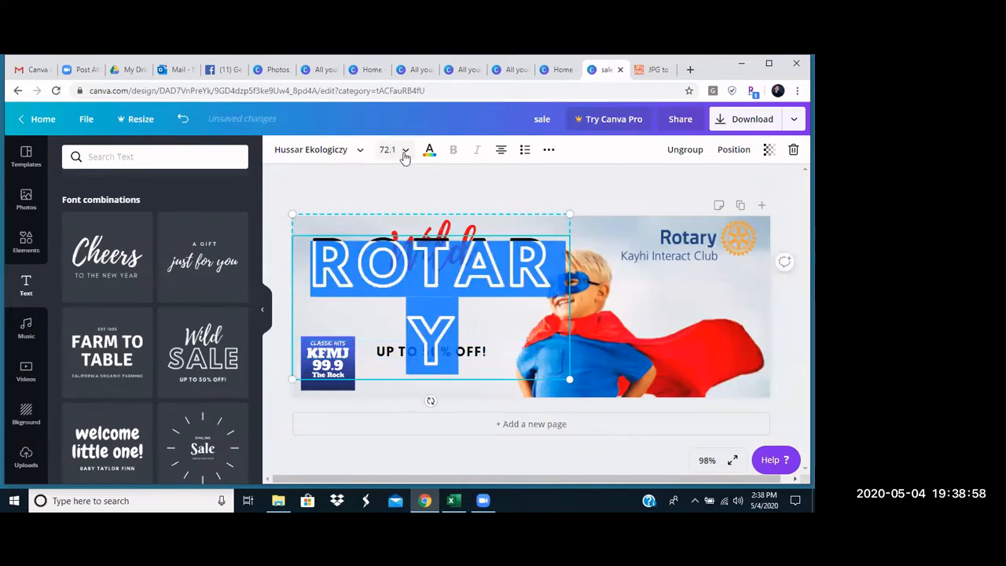
{"action": "left_click", "coordinate": [399, 151]}
{"action": "scroll", "coordinate": [403, 359], "scroll_direction": "down", "scroll_amount": 5}
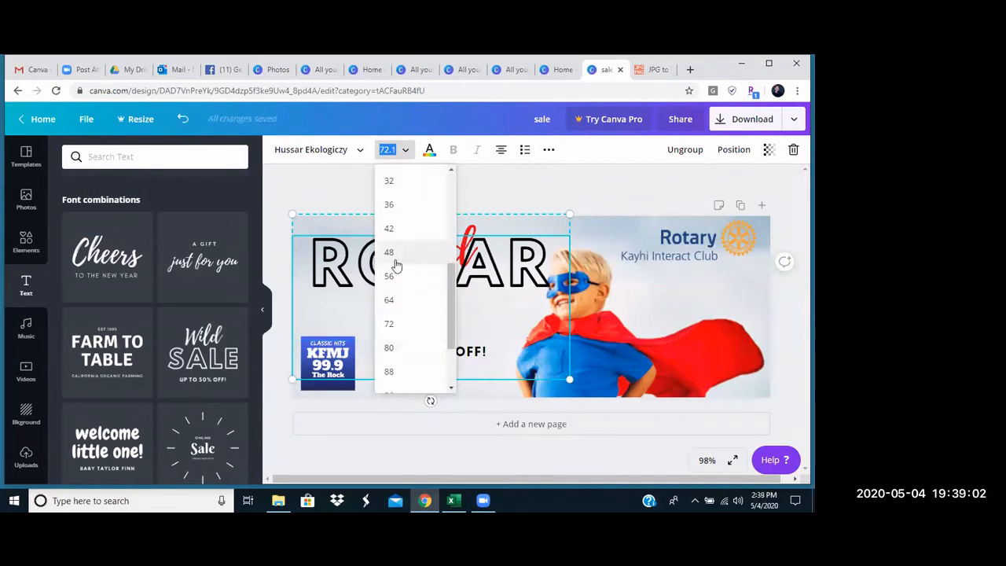
{"action": "left_click", "coordinate": [392, 253]}
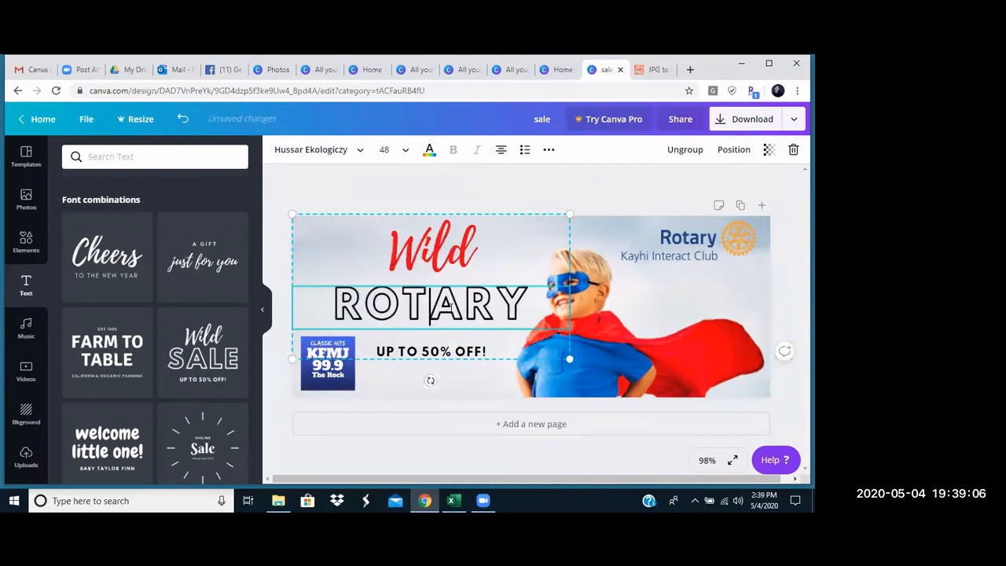
{"action": "left_click", "coordinate": [429, 153]}
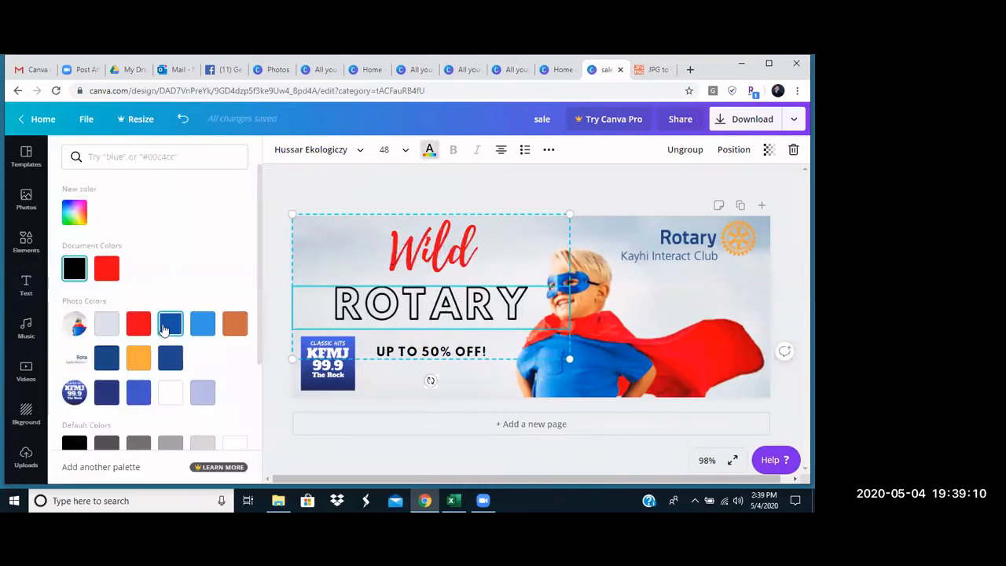
{"action": "left_click", "coordinate": [163, 329]}
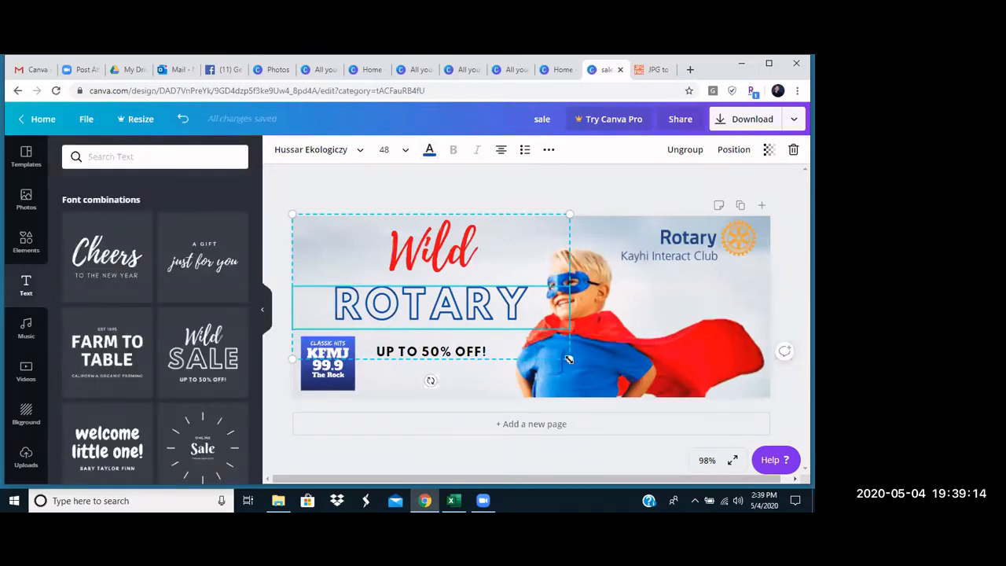
Shrink the "Wild ROTARY" text group to clear the child and replace its "UP TO 50% OFF!" line with "U" and "P" on separate lines
{"action": "left_click_drag", "start_coordinate": [569, 359], "coordinate": [515, 367]}
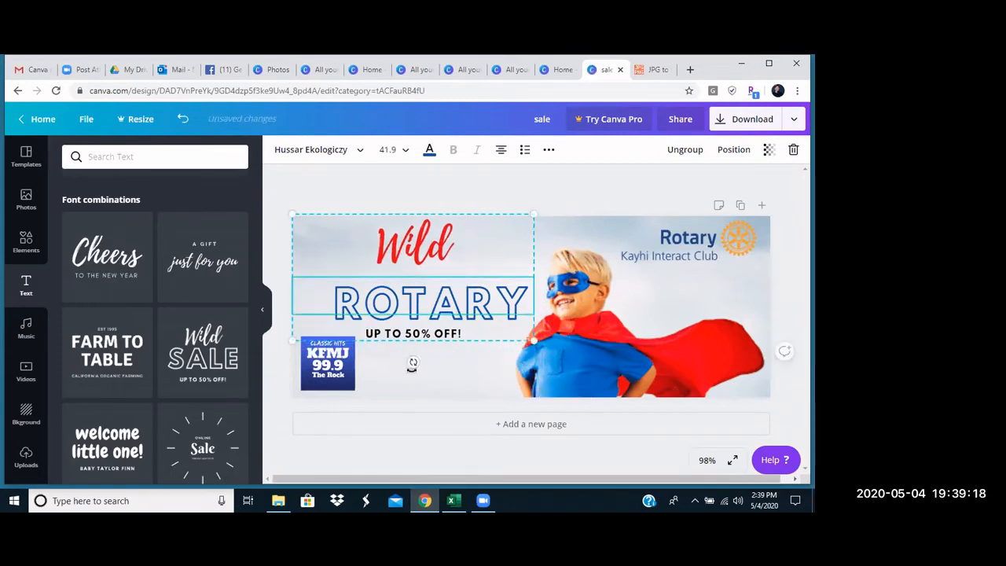
{"action": "mouse_move", "coordinate": [412, 361]}
{"action": "left_mouse_down"}
{"action": "mouse_move", "coordinate": [444, 348]}
{"action": "mouse_move", "coordinate": [414, 350]}
{"action": "left_mouse_up"}
{"action": "left_click", "coordinate": [389, 336]}
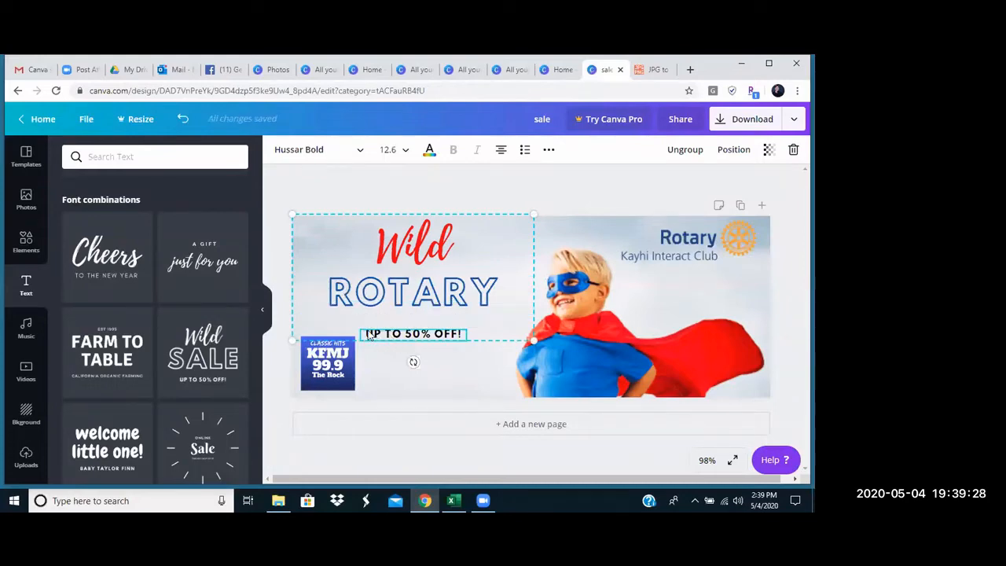
{"action": "left_click_drag", "start_coordinate": [368, 334], "coordinate": [466, 340]}
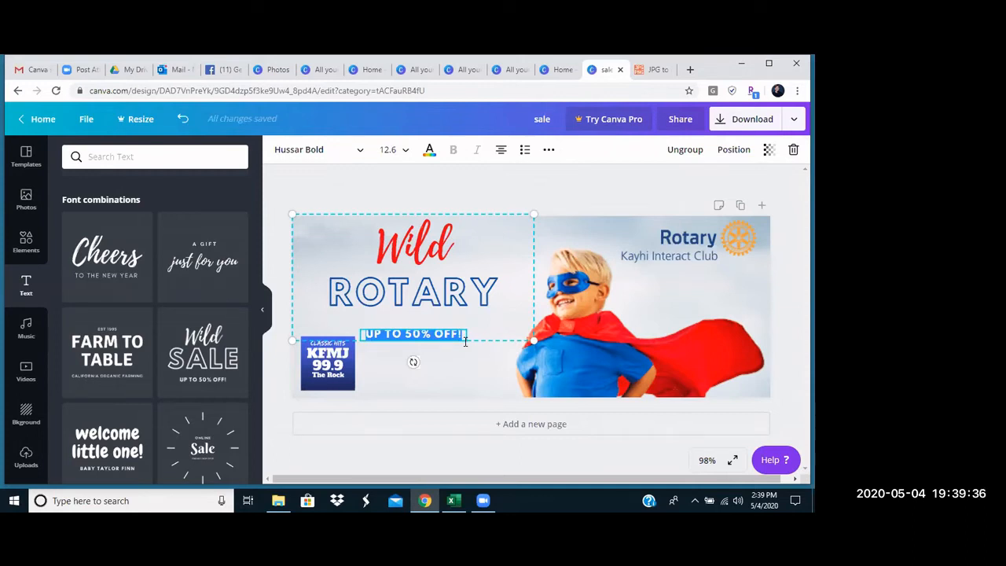
{"action": "type", "text": "U"}
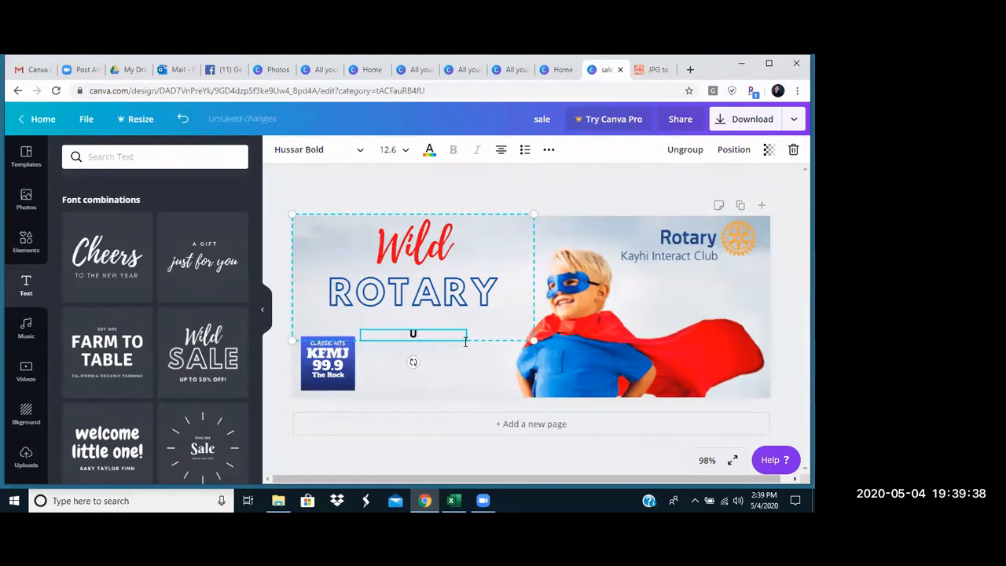
{"action": "key", "text": "Return"}
{"action": "type", "text": "P"}
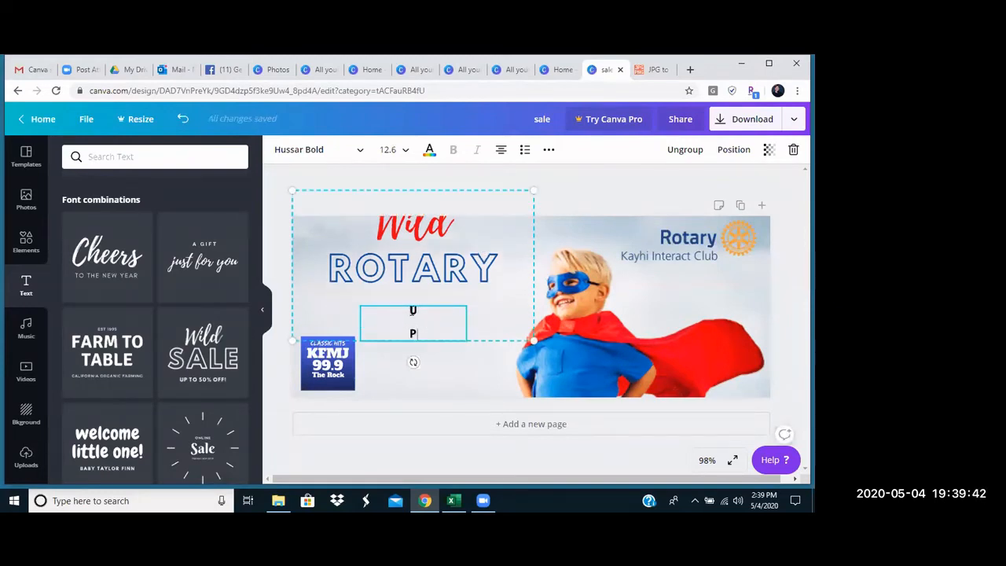
Examine the additional formatting and positioning options for the "U" and "P" text in the group
{"action": "left_click_drag", "start_coordinate": [412, 312], "coordinate": [424, 341]}
{"action": "left_click", "coordinate": [548, 150]}
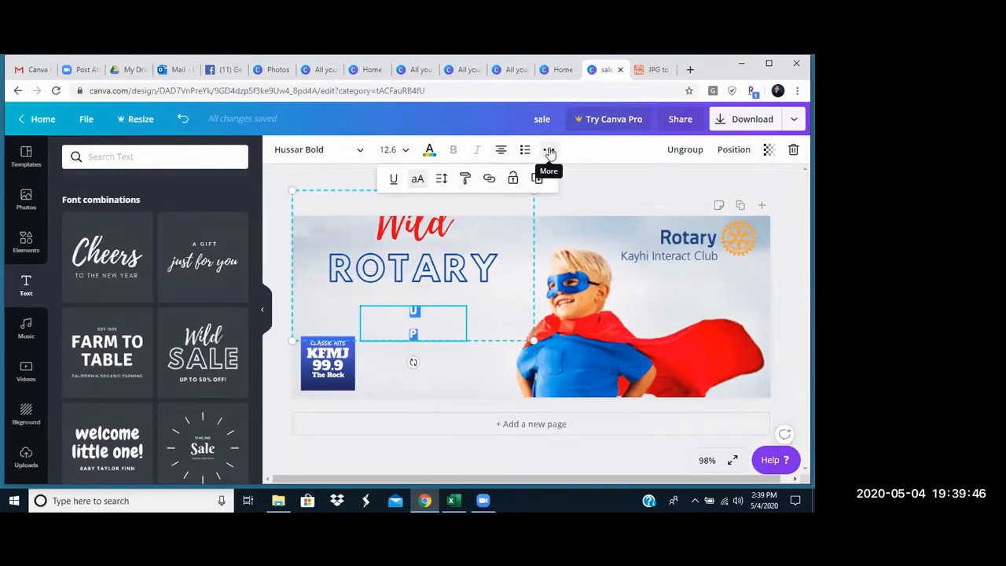
{"action": "left_click", "coordinate": [636, 154]}
{"action": "left_click", "coordinate": [739, 153]}
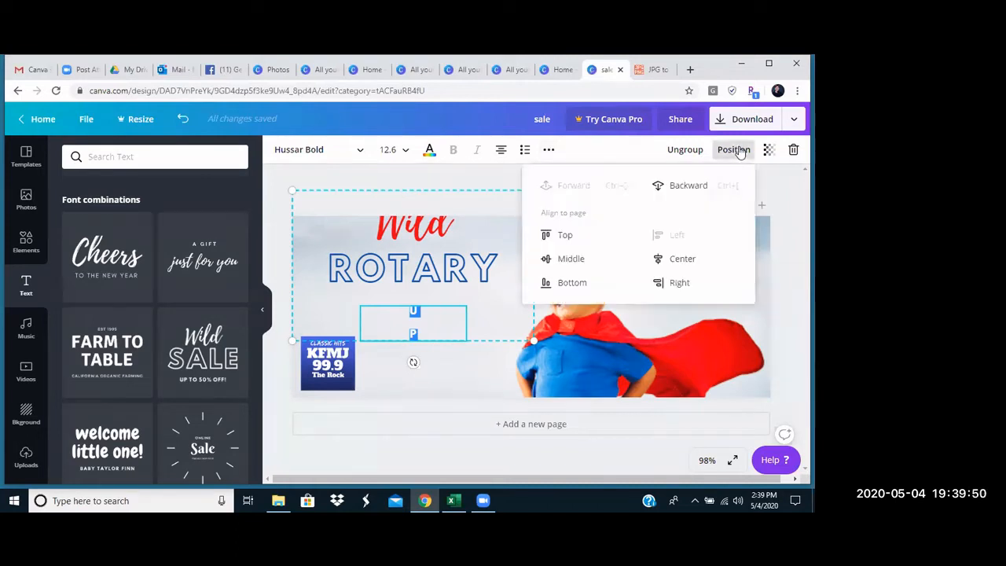
{"action": "left_click", "coordinate": [625, 149]}
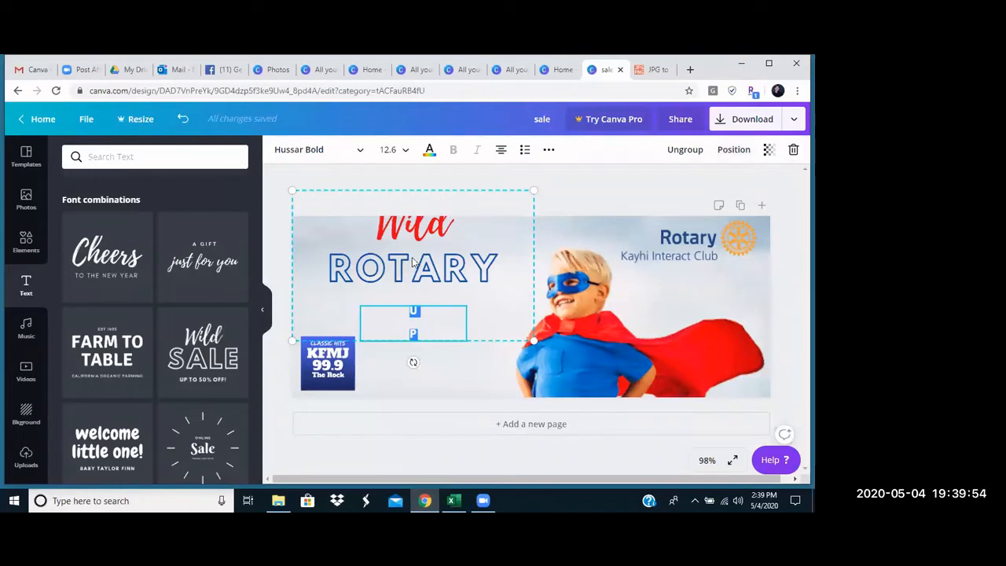
{"action": "left_click", "coordinate": [383, 230]}
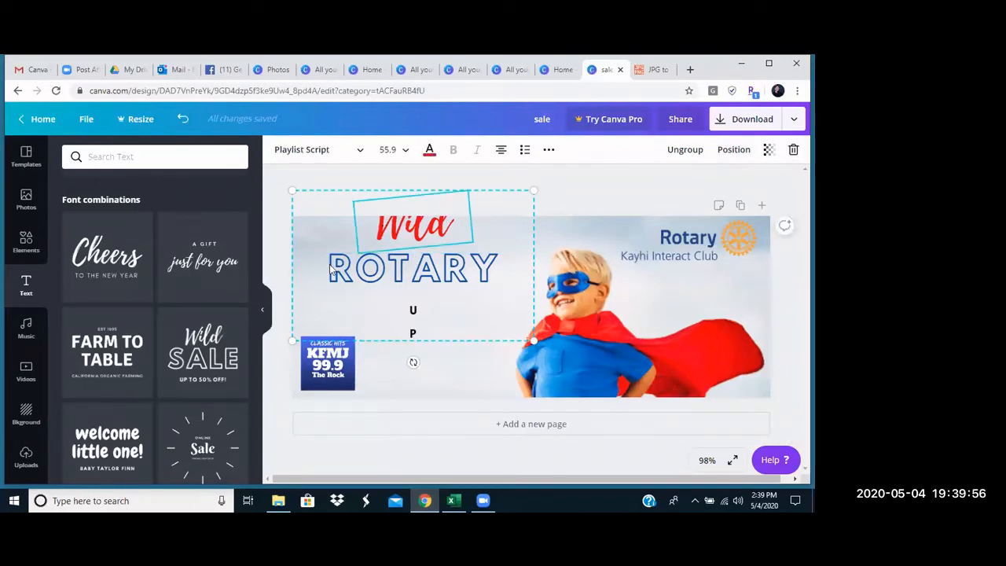
{"action": "left_click", "coordinate": [409, 314]}
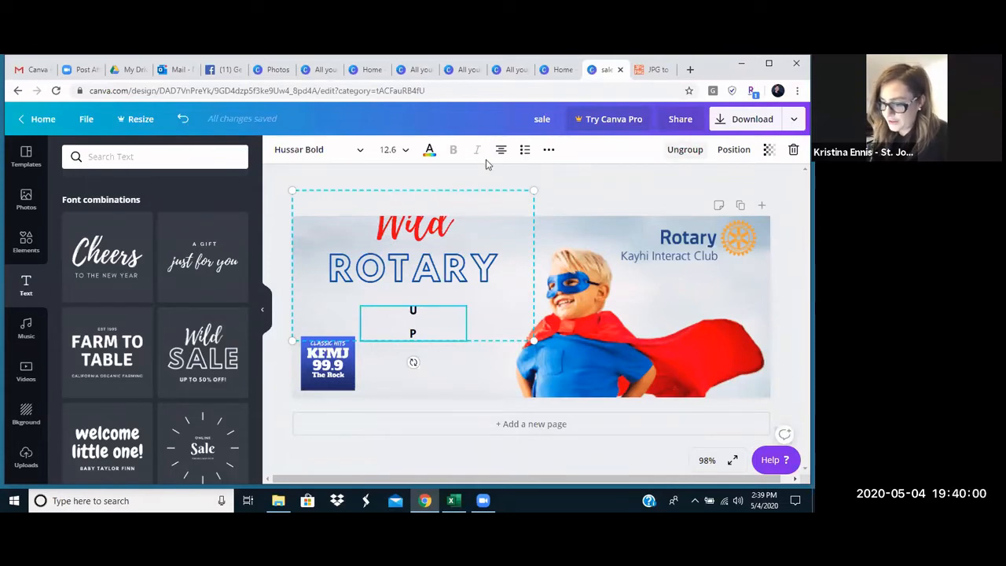
{"action": "left_click", "coordinate": [549, 151]}
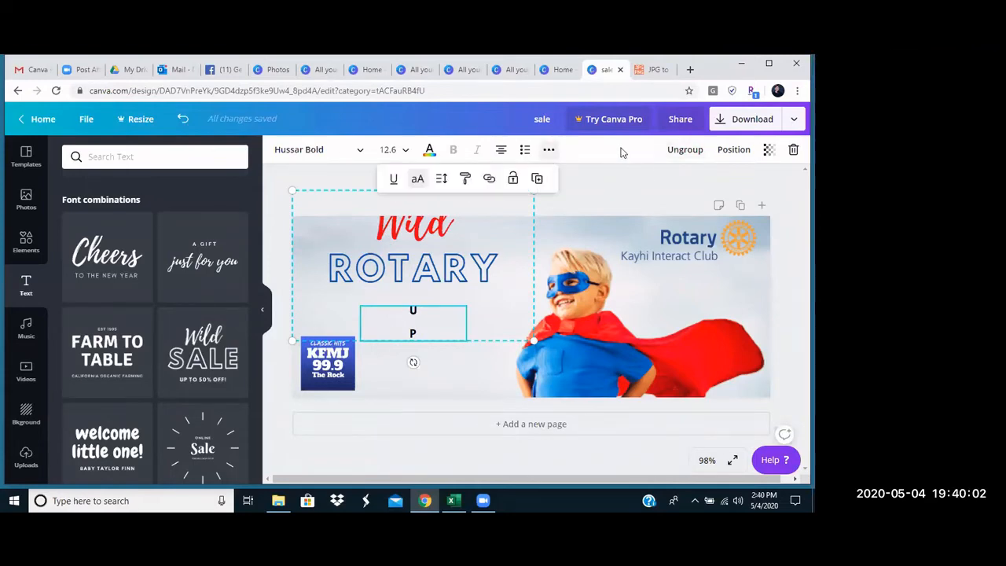
{"action": "left_click", "coordinate": [493, 247]}
Delete the "ROTARY" and "Wild" texts from the cover
{"action": "left_click", "coordinate": [449, 272]}
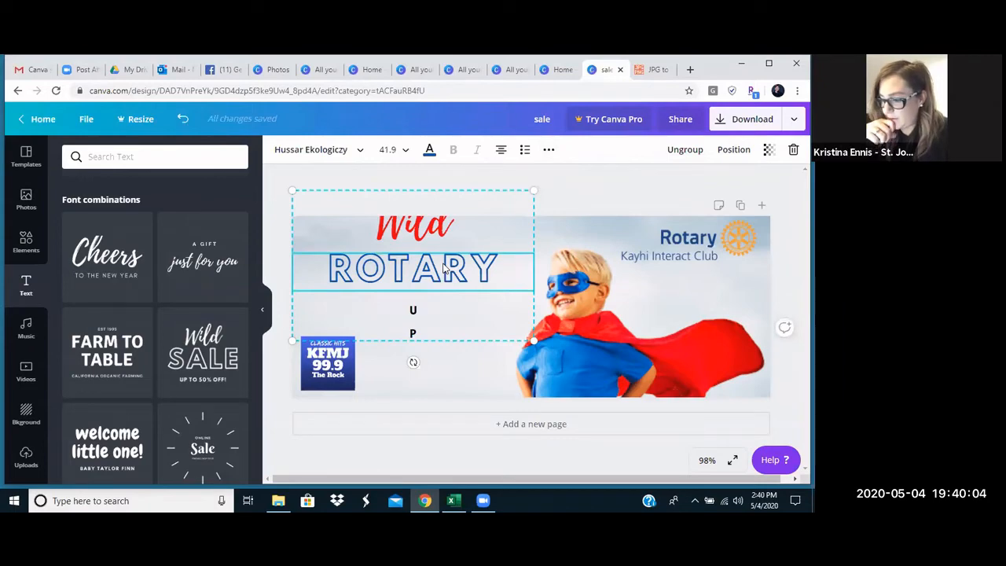
{"action": "key", "text": "Delete"}
{"action": "left_click", "coordinate": [422, 235]}
{"action": "key", "text": "Delete"}
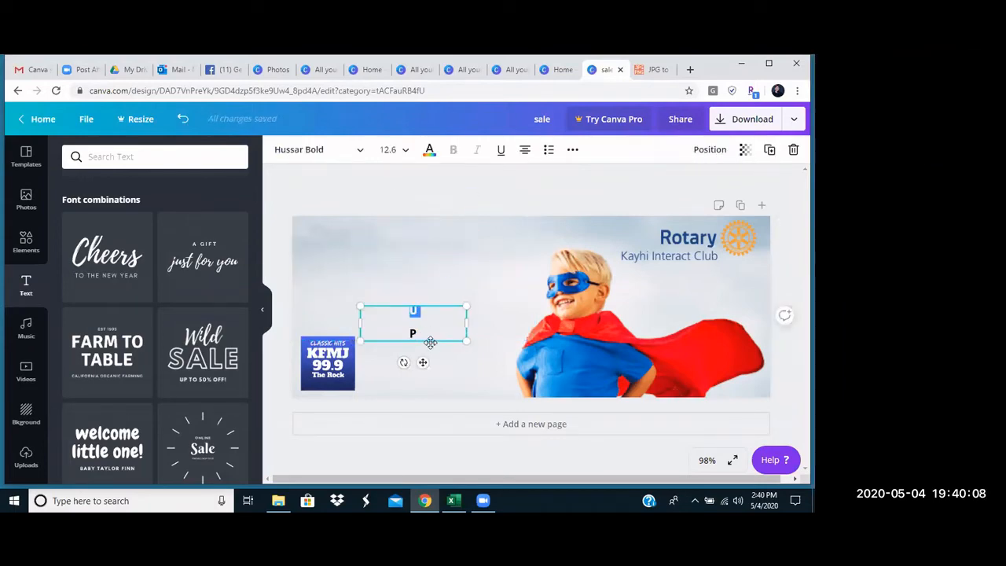
Delete the superhero background photo and clear the letters "U" and "P" from the remaining text box
{"action": "left_click", "coordinate": [430, 347]}
{"action": "key", "text": "Delete"}
{"action": "left_click", "coordinate": [417, 320]}
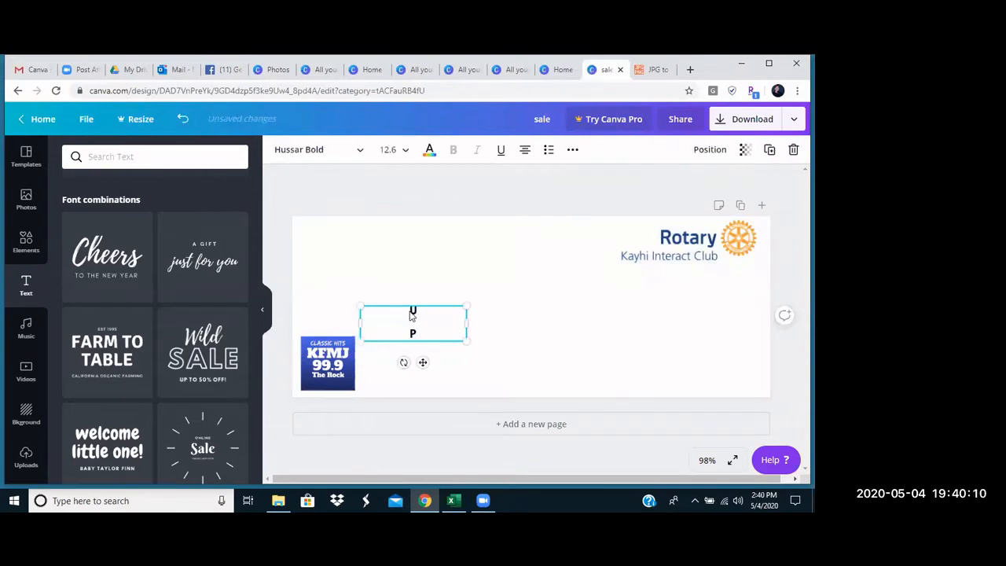
{"action": "key", "text": "BackSpace"}
{"action": "key", "text": "BackSpace"}
{"action": "key", "text": "BackSpace"}
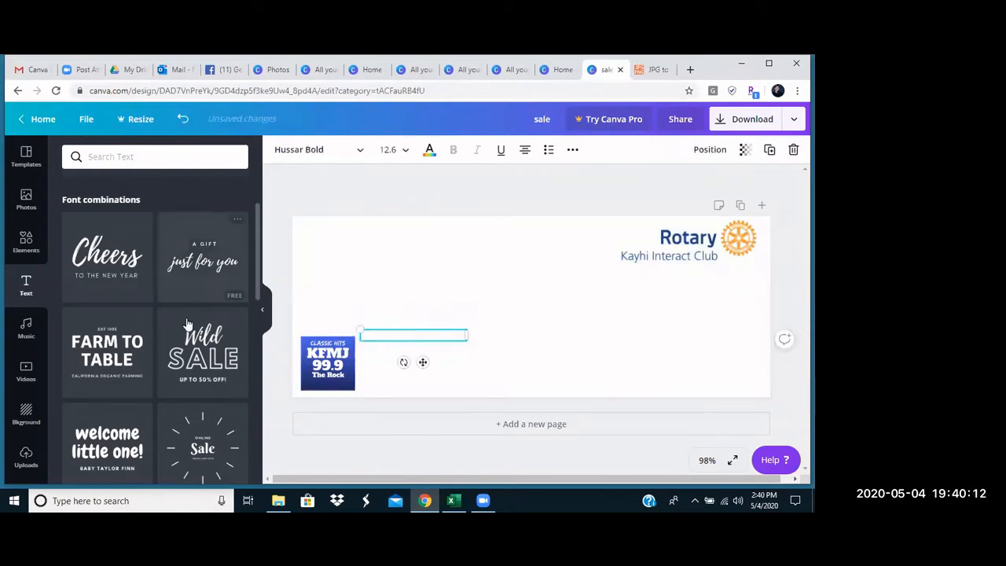
Move the emptied text box to the upper part of the cover and color it with a dark blue from the Rotary logo's colors
{"action": "scroll", "coordinate": [187, 324], "scroll_direction": "up", "scroll_amount": 1}
{"action": "scroll", "coordinate": [187, 324], "scroll_direction": "up", "scroll_amount": 1}
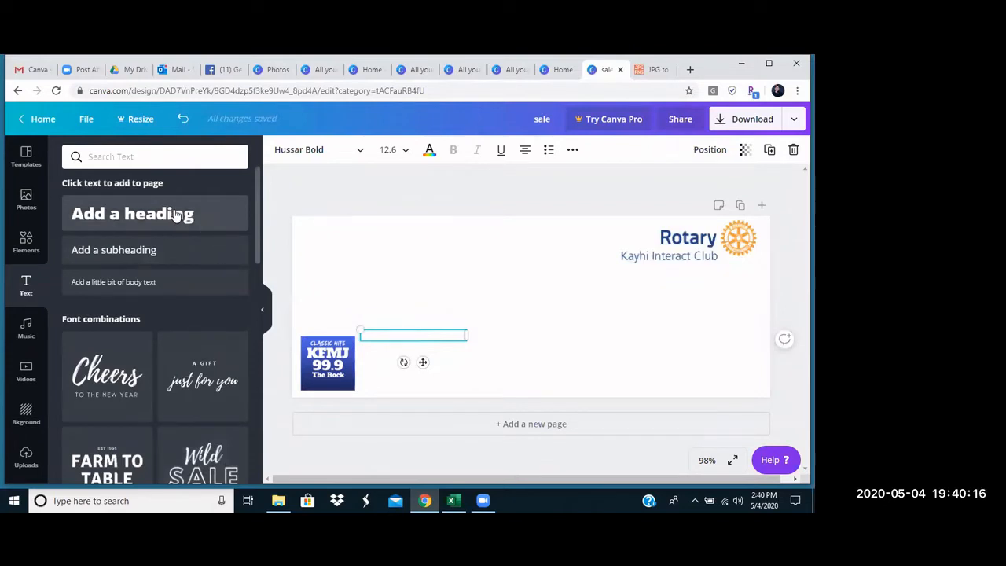
{"action": "left_click_drag", "start_coordinate": [431, 328], "coordinate": [474, 247]}
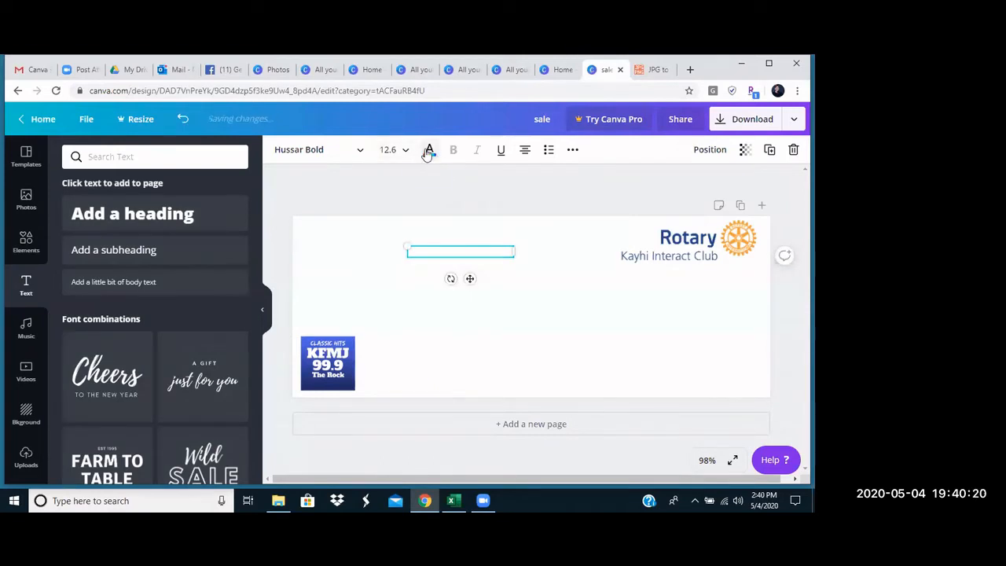
{"action": "left_click", "coordinate": [429, 151]}
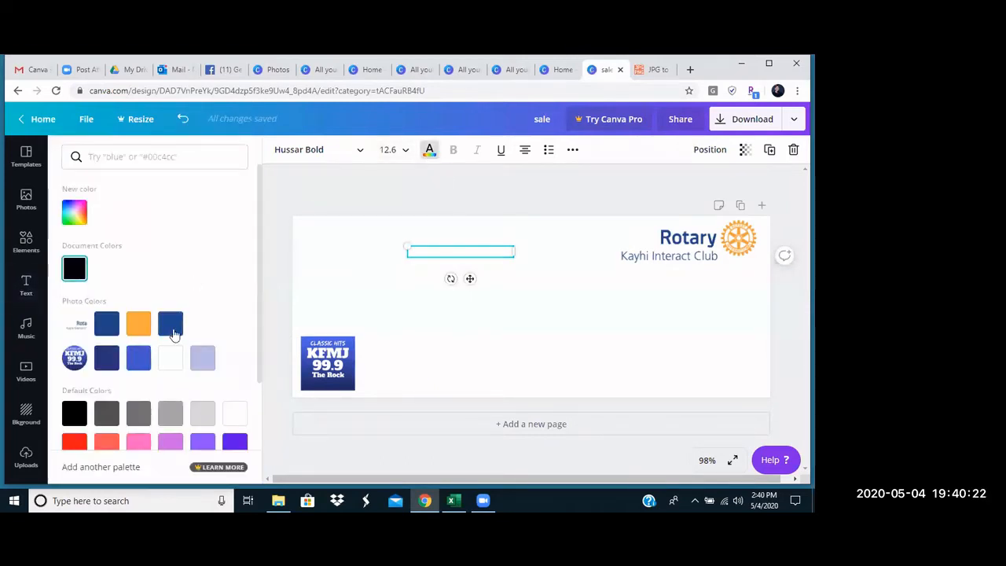
{"action": "left_click", "coordinate": [171, 326]}
{"action": "left_click", "coordinate": [438, 263]}
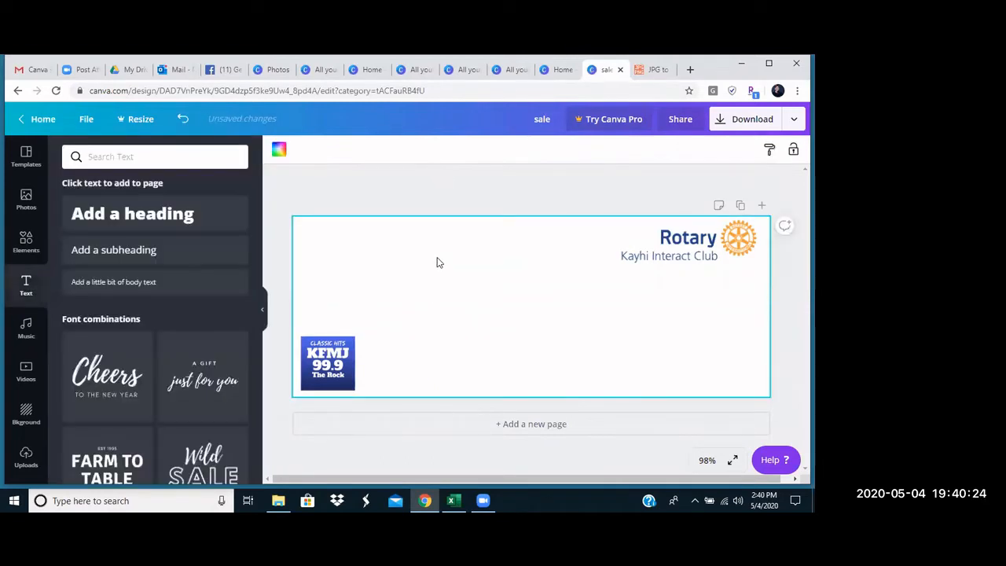
Add a heading text box and move it to the upper left half of the cover
{"action": "left_click", "coordinate": [187, 214]}
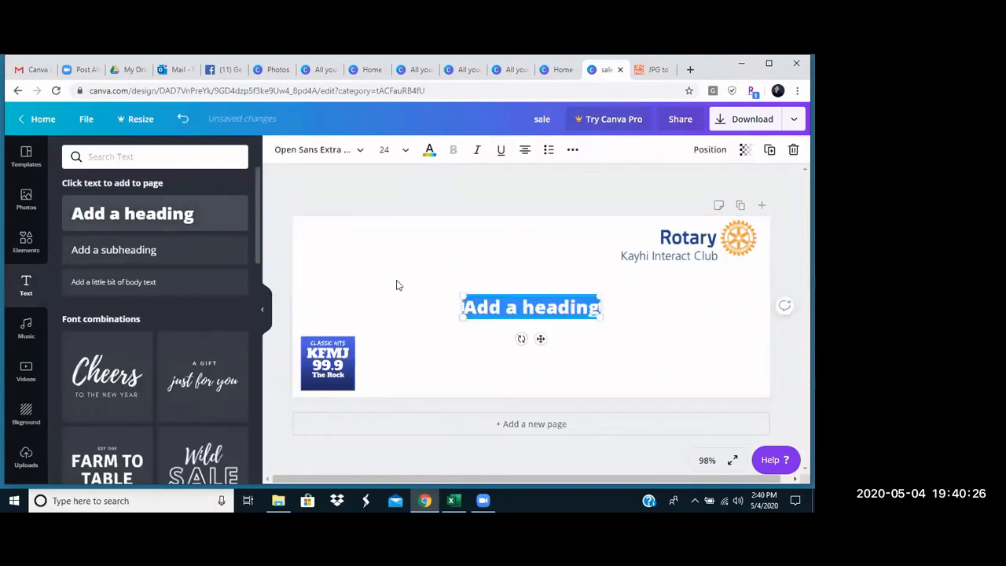
{"action": "left_click_drag", "start_coordinate": [526, 302], "coordinate": [435, 248]}
{"action": "left_click", "coordinate": [422, 262]}
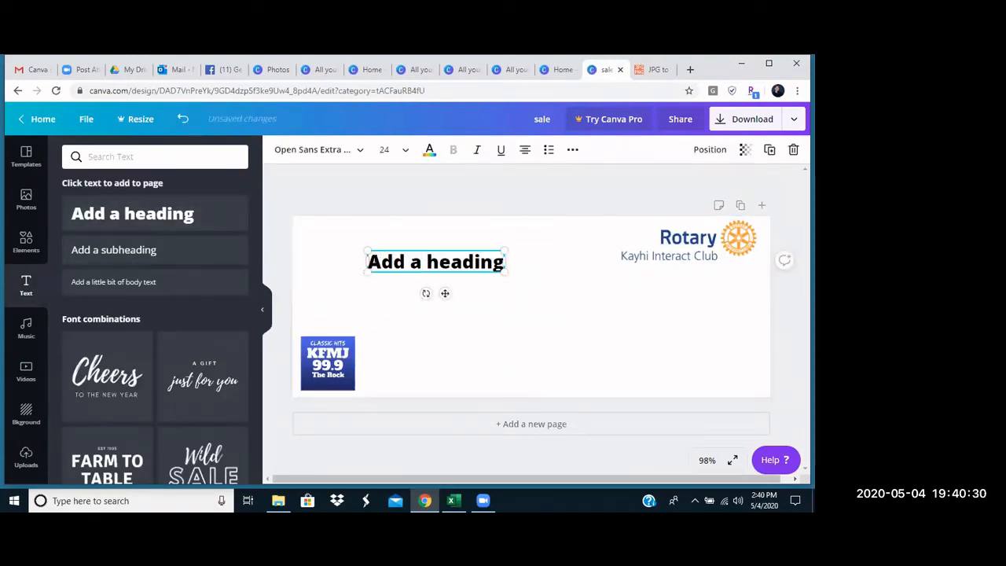
Replace the heading's placeholder text with "Rotary" and "Rocks and you do, too" on two lines
{"action": "left_click_drag", "start_coordinate": [367, 262], "coordinate": [501, 261]}
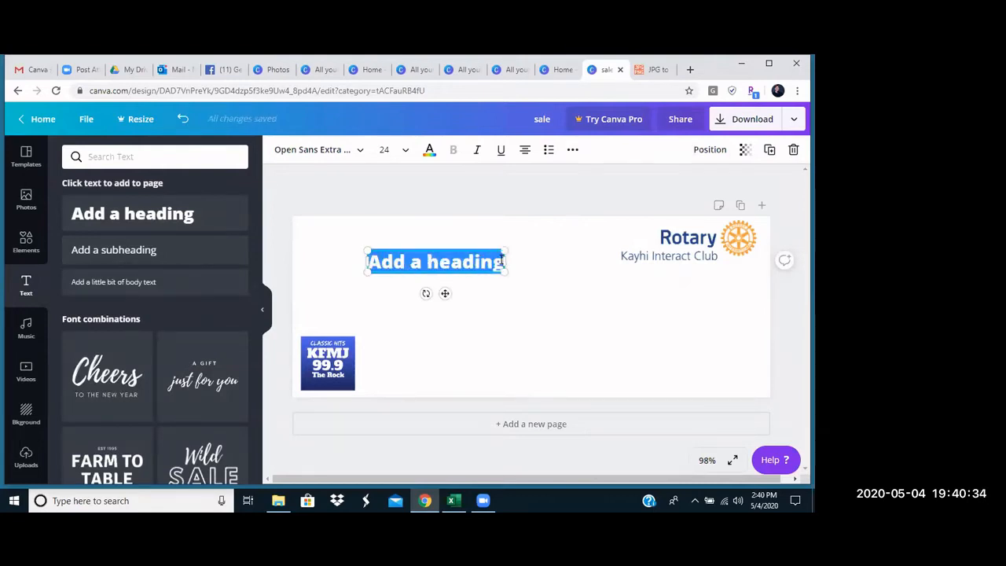
{"action": "type", "text": "Rotary"}
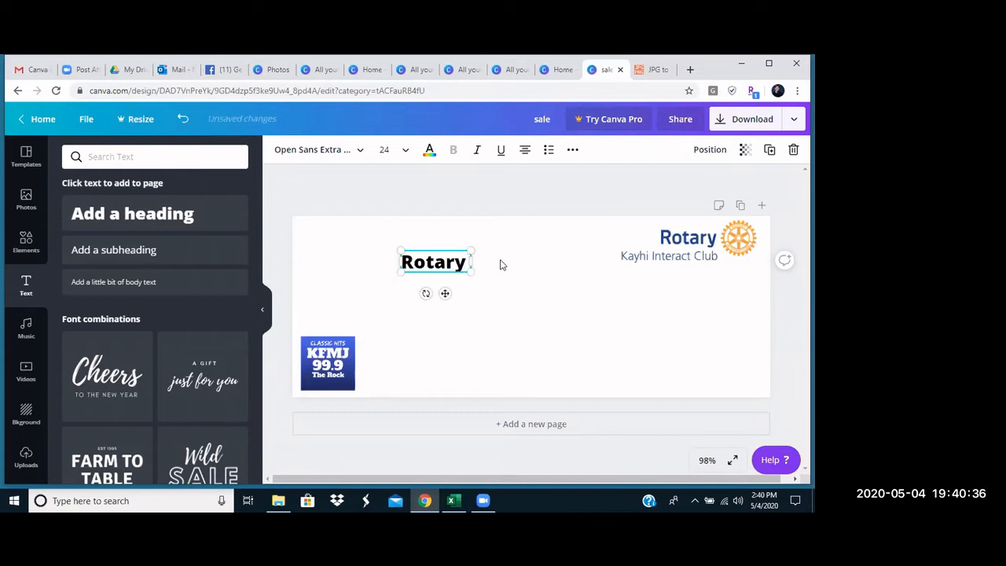
{"action": "key", "text": "Return"}
{"action": "type", "text": "Rocks"}
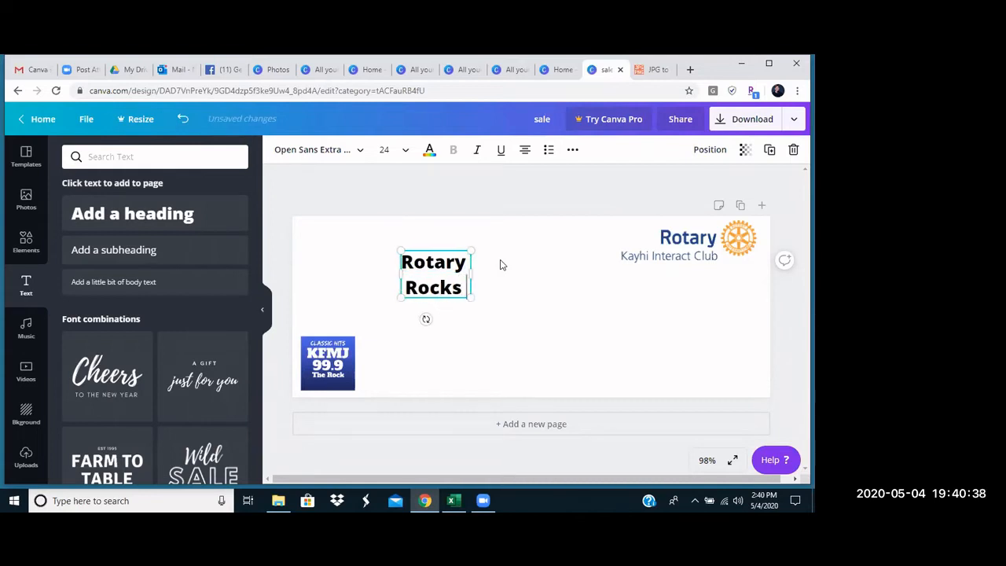
{"action": "type", "text": " and you do"}
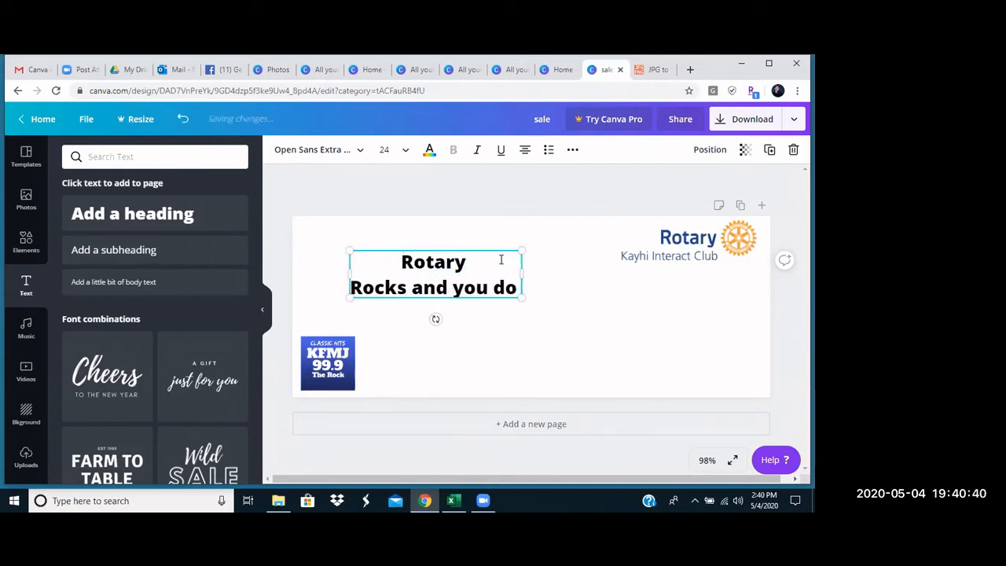
{"action": "type", "text": ", too"}
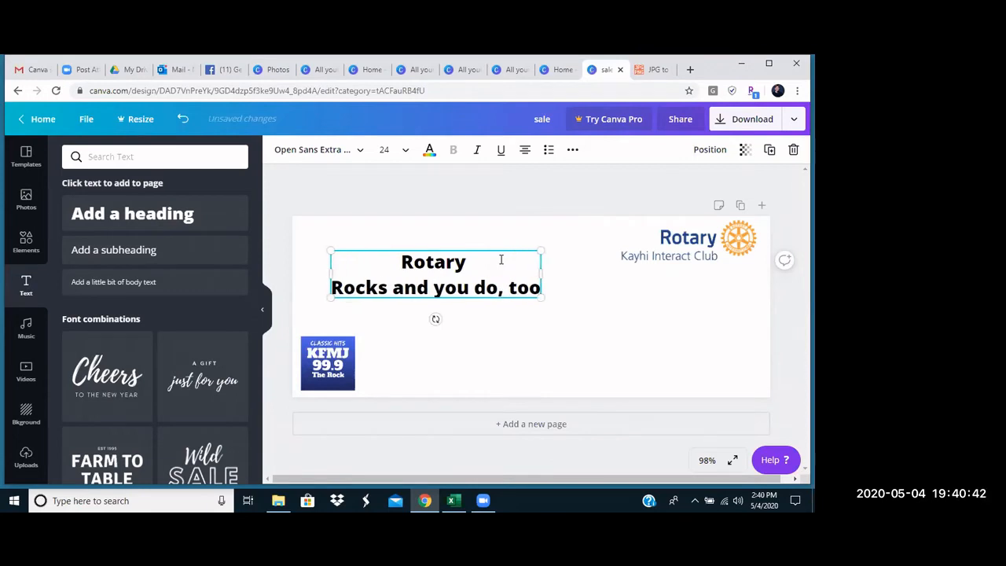
Set the font size of the "Rotary Rocks and you do, too" heading to 36
{"action": "left_click_drag", "start_coordinate": [400, 262], "coordinate": [669, 309]}
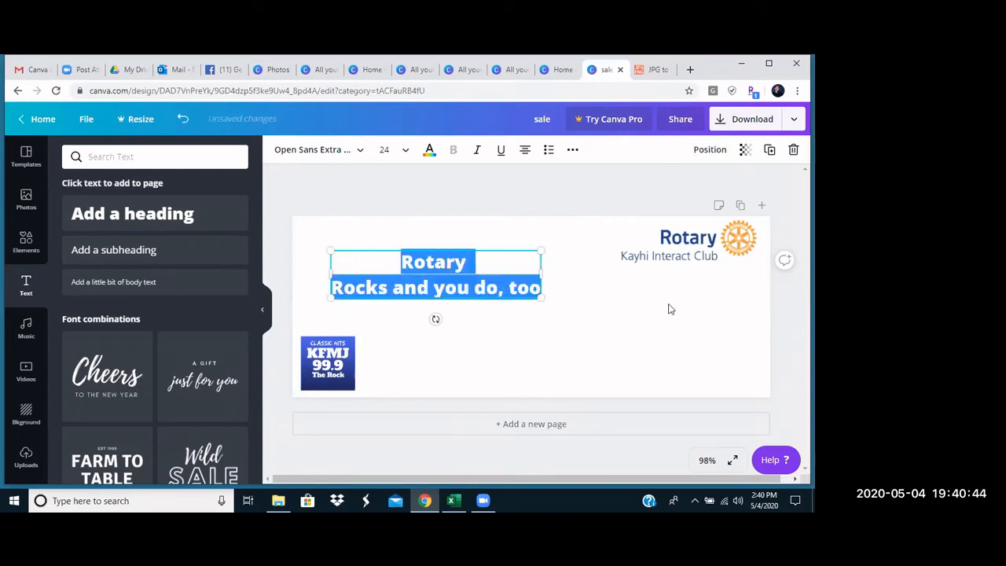
{"action": "left_click", "coordinate": [569, 305]}
{"action": "left_click", "coordinate": [414, 267]}
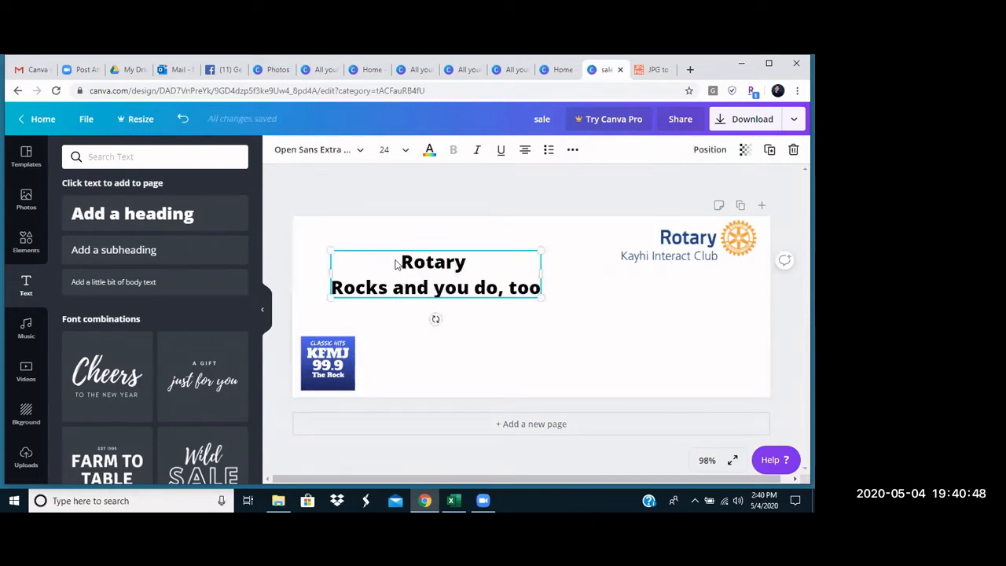
{"action": "left_click", "coordinate": [405, 150]}
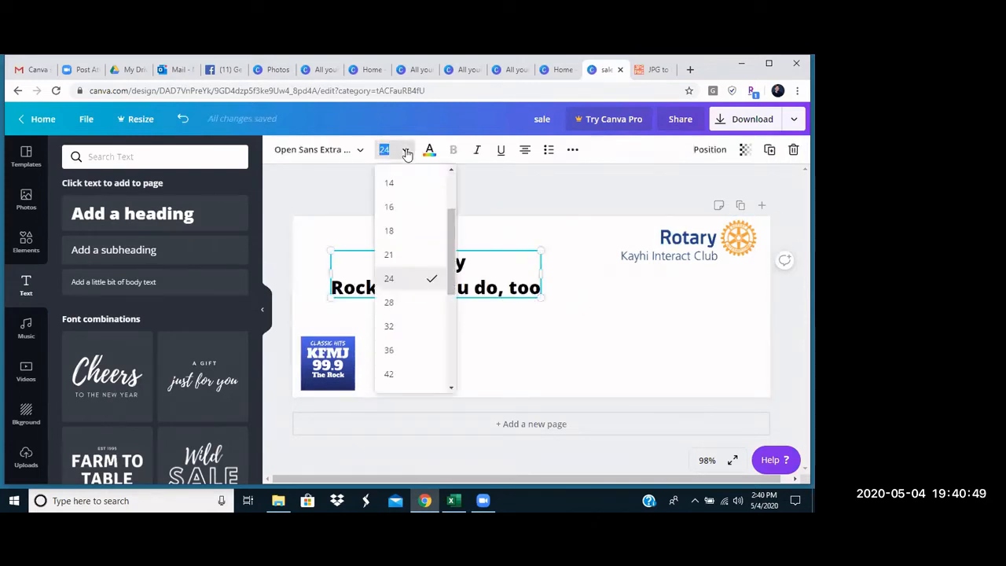
{"action": "left_click", "coordinate": [396, 351]}
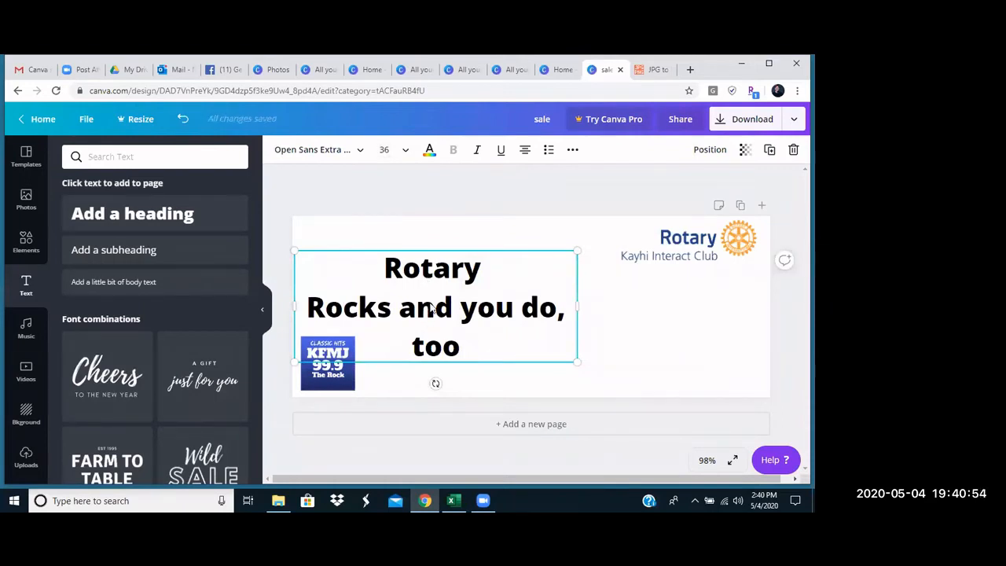
Format the whole "Rotary Rocks and you do, too" heading as a left-aligned bulleted list
{"action": "left_click", "coordinate": [572, 150]}
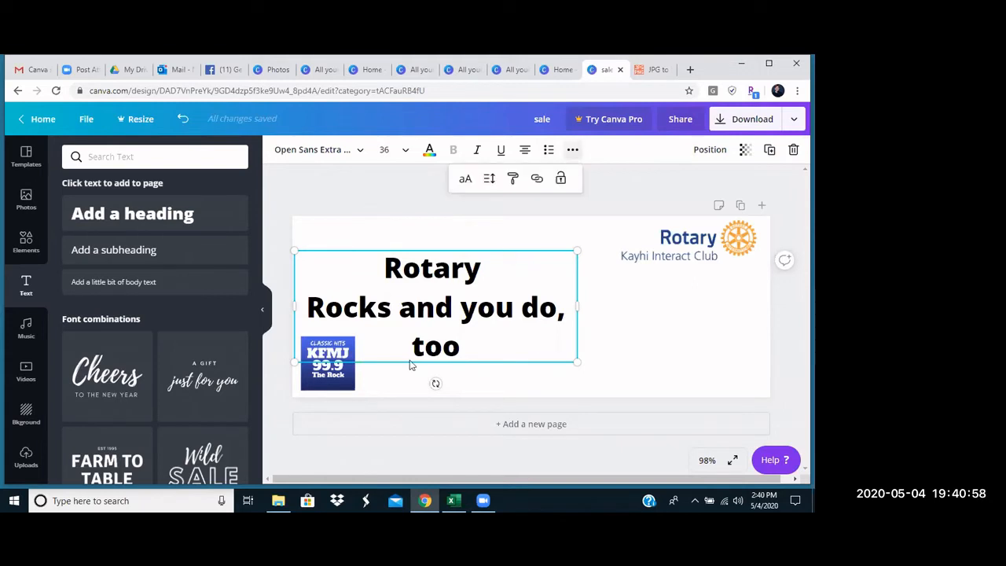
{"action": "left_click", "coordinate": [411, 347]}
{"action": "left_click_drag", "start_coordinate": [382, 267], "coordinate": [464, 348]}
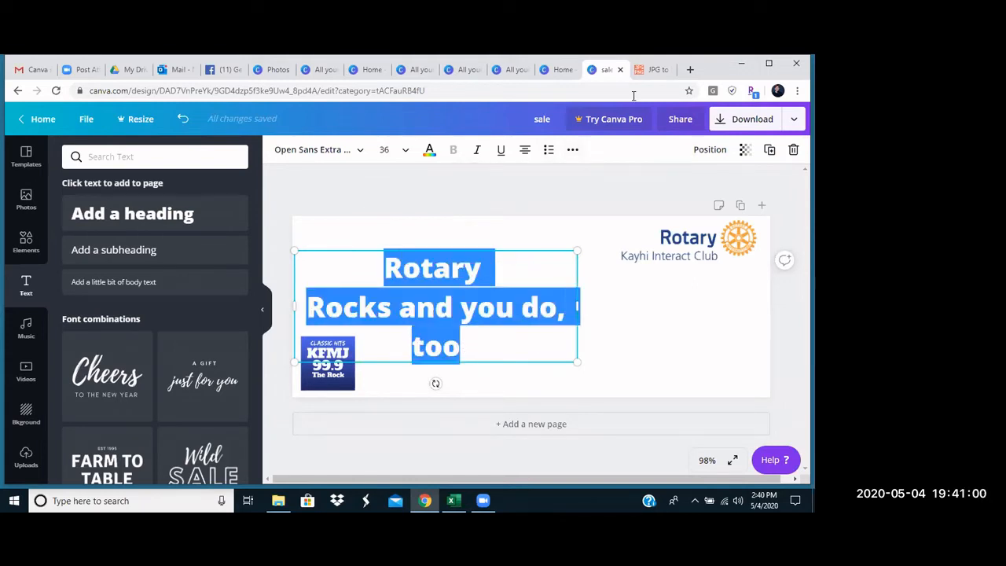
{"action": "left_click", "coordinate": [573, 152]}
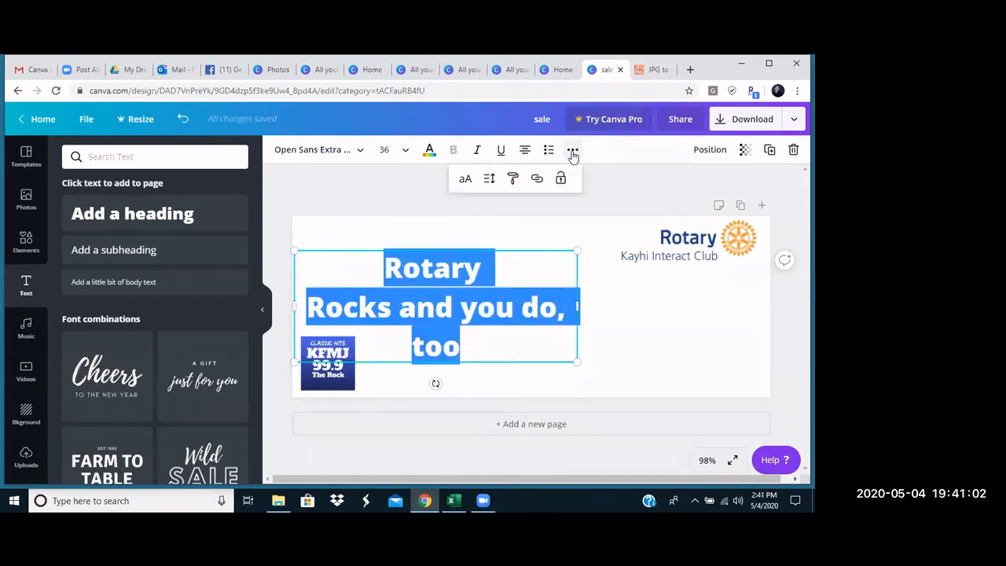
{"action": "left_click", "coordinate": [548, 150]}
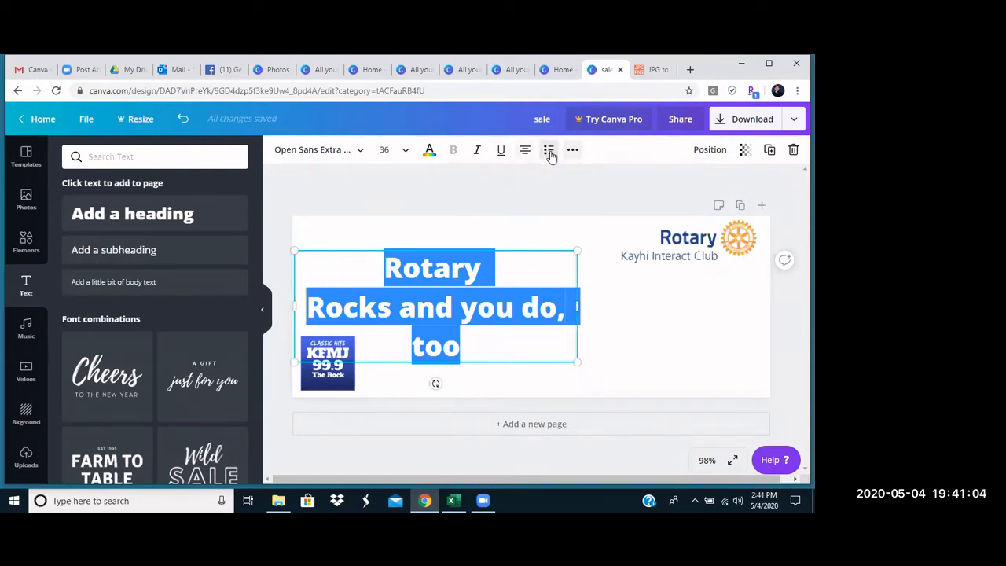
{"action": "left_click", "coordinate": [532, 154]}
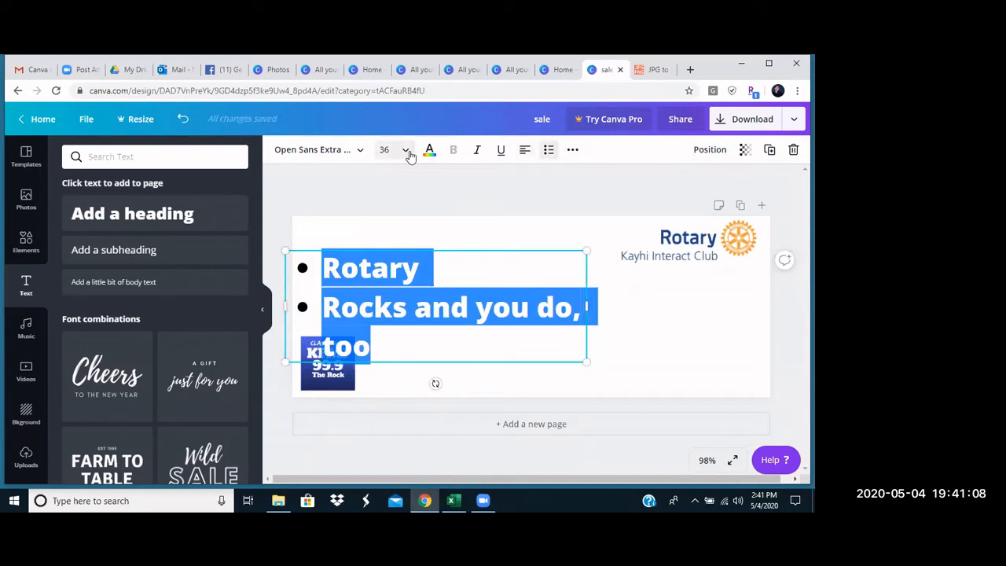
{"action": "left_click", "coordinate": [710, 150]}
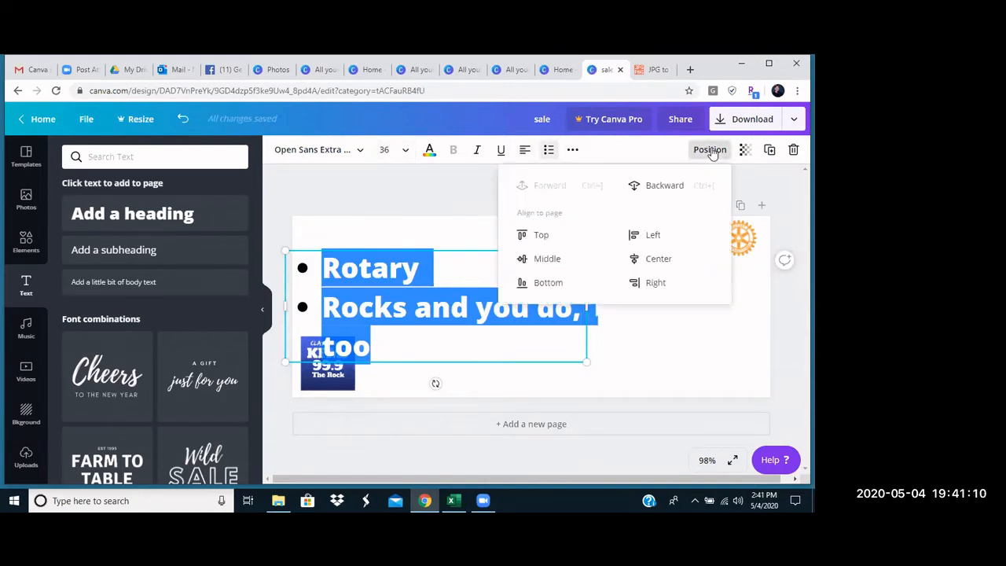
{"action": "left_click", "coordinate": [628, 151]}
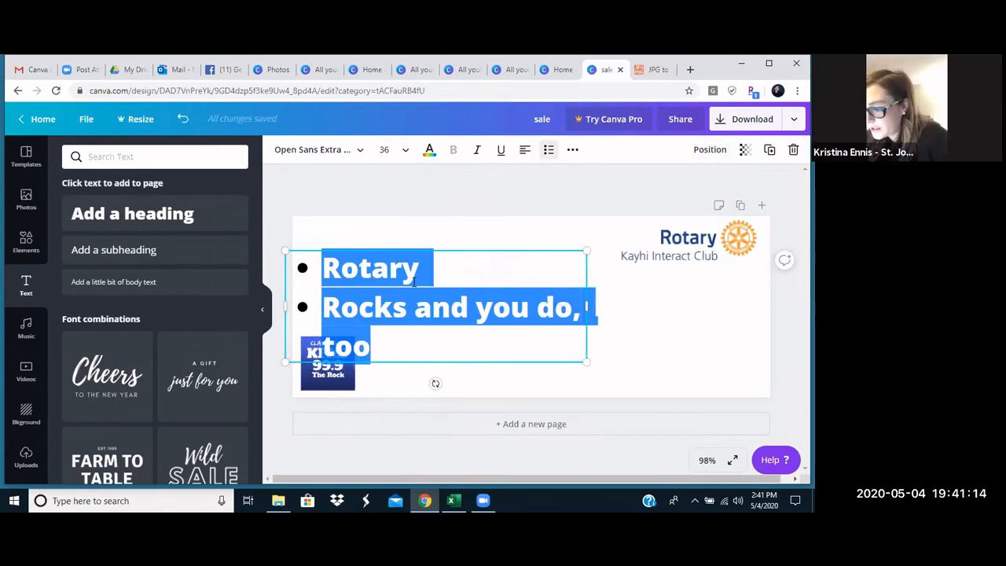
{"action": "left_click_drag", "start_coordinate": [307, 261], "coordinate": [325, 334]}
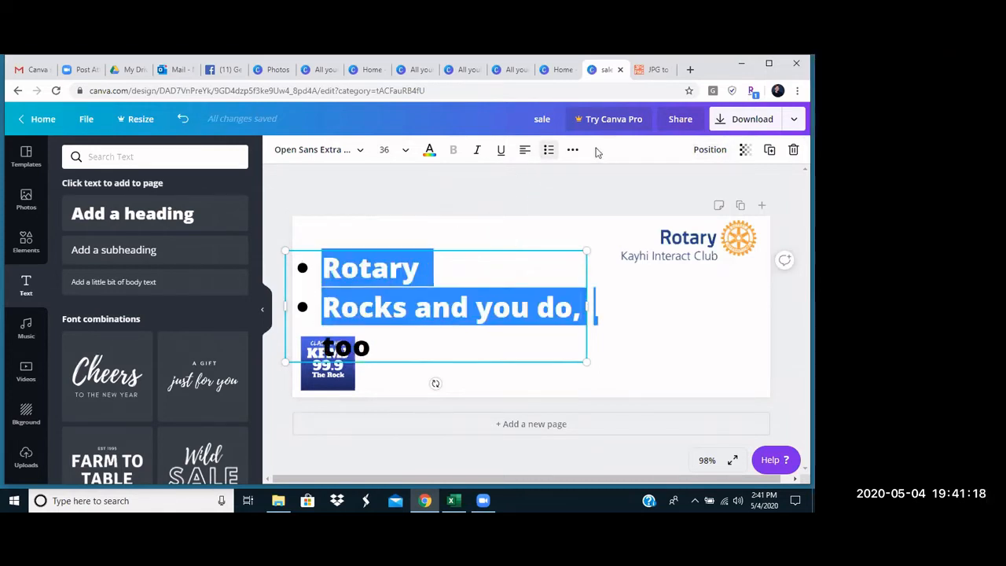
{"action": "left_click", "coordinate": [572, 149]}
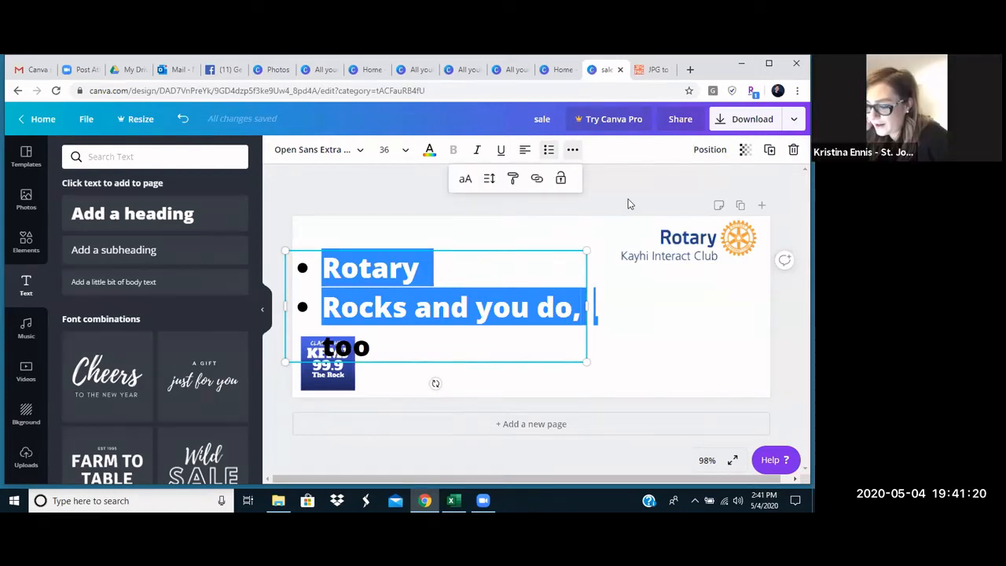
Delete the bulleted "Rotary Rocks and you do, too" heading, including its remaining bullet, from the cover
{"action": "left_click", "coordinate": [476, 305]}
{"action": "left_click_drag", "start_coordinate": [323, 264], "coordinate": [359, 348]}
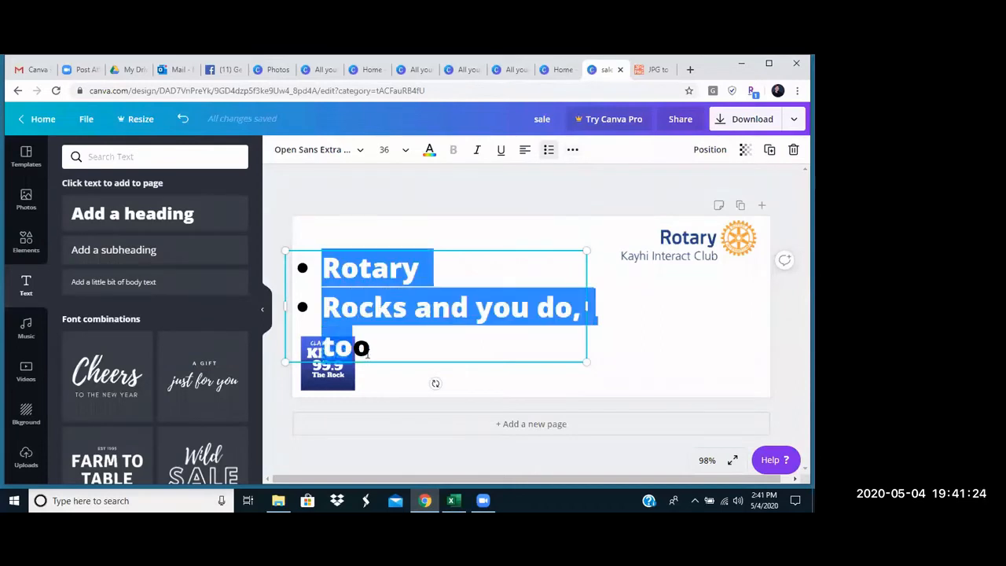
{"action": "key", "text": "BackSpace"}
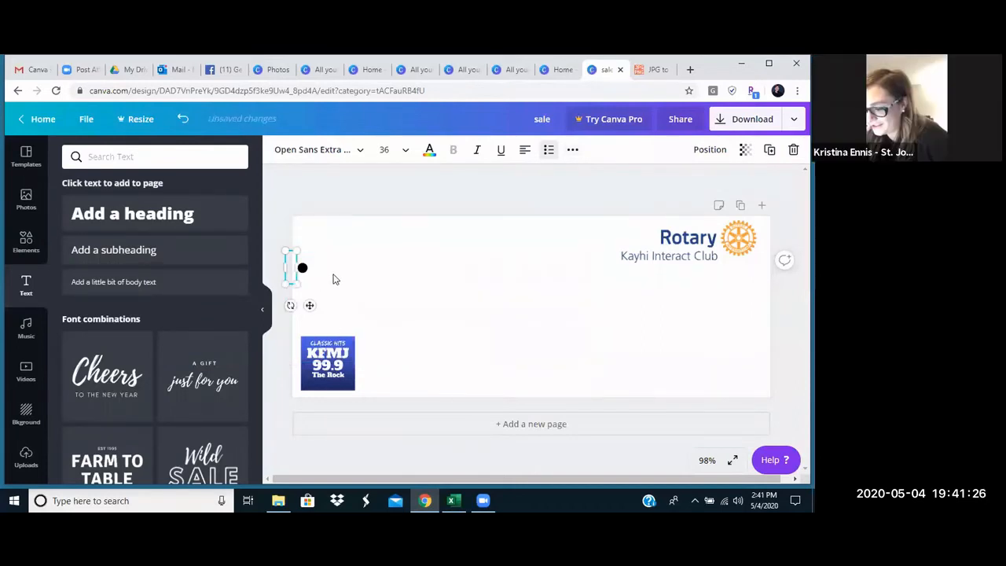
{"action": "key", "text": "BackSpace"}
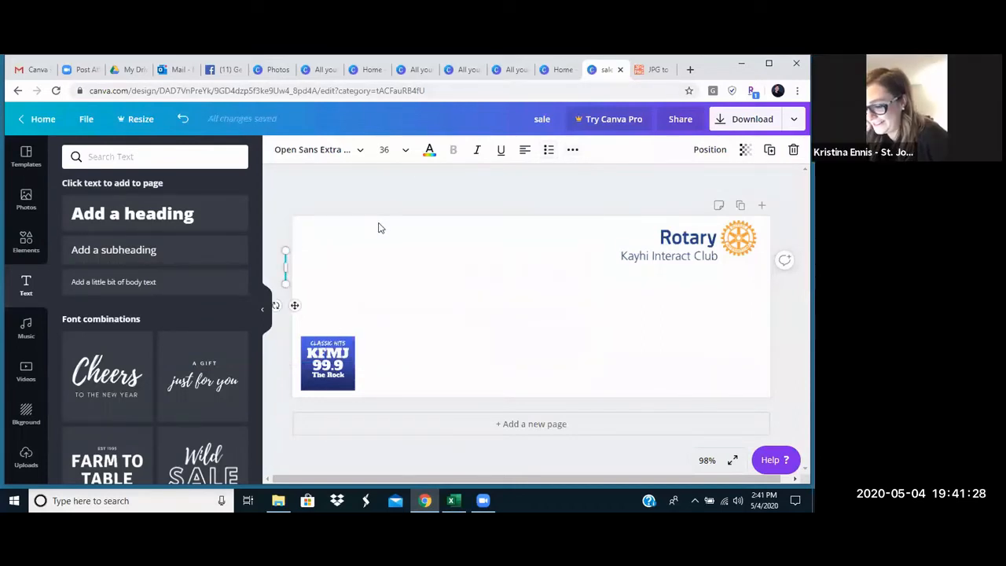
{"action": "left_click", "coordinate": [330, 249]}
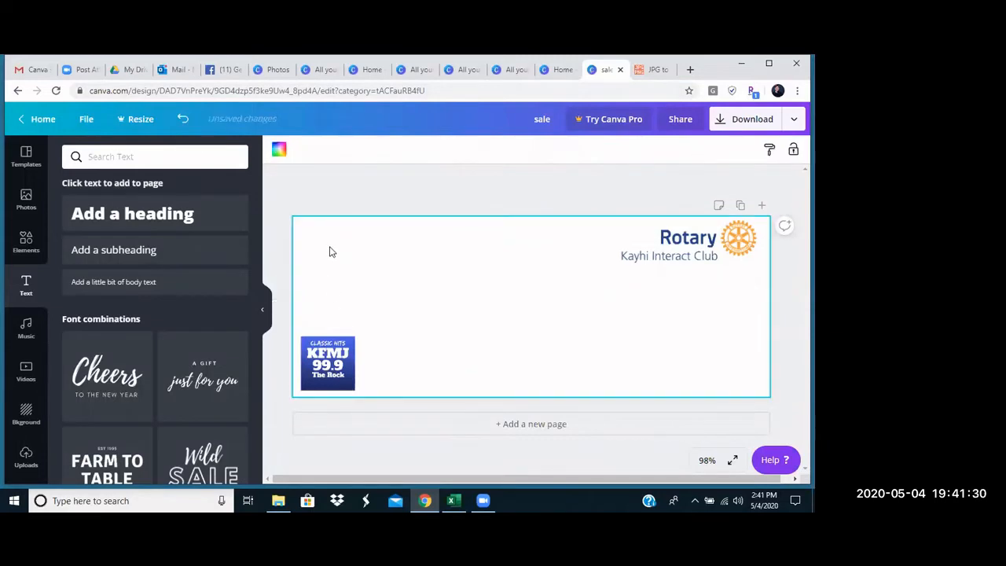
Add a new heading reading "Rotary Rocks" on the first line and "and you do too" on the second
{"action": "left_click", "coordinate": [175, 217]}
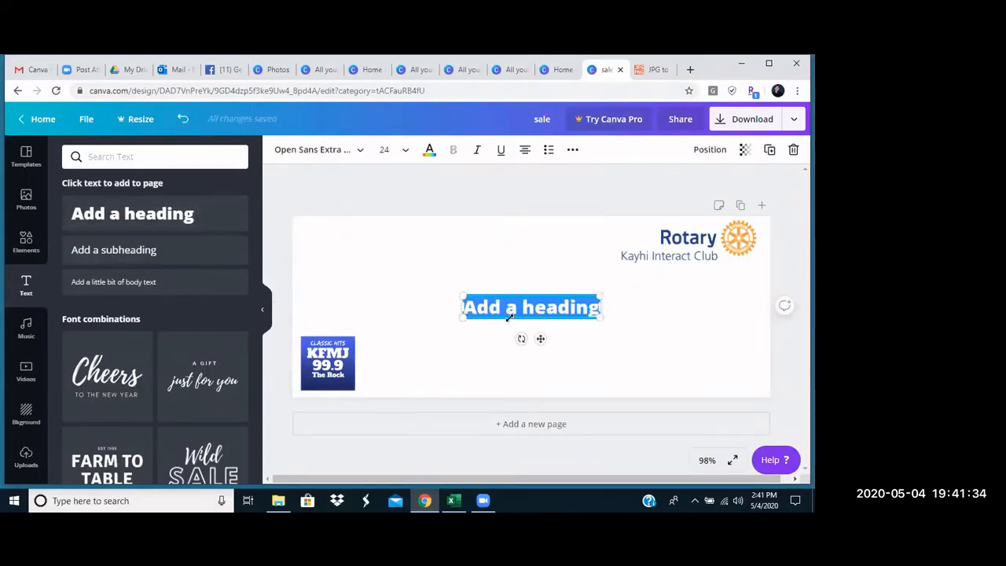
{"action": "type", "text": "Rotary Rocks"}
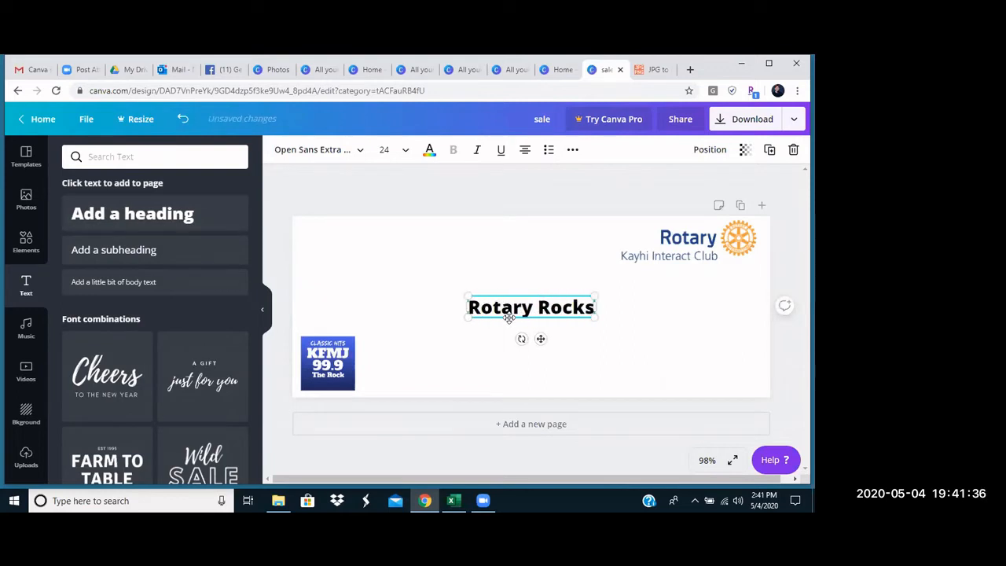
{"action": "key", "text": "Return"}
{"action": "type", "text": "and you t"}
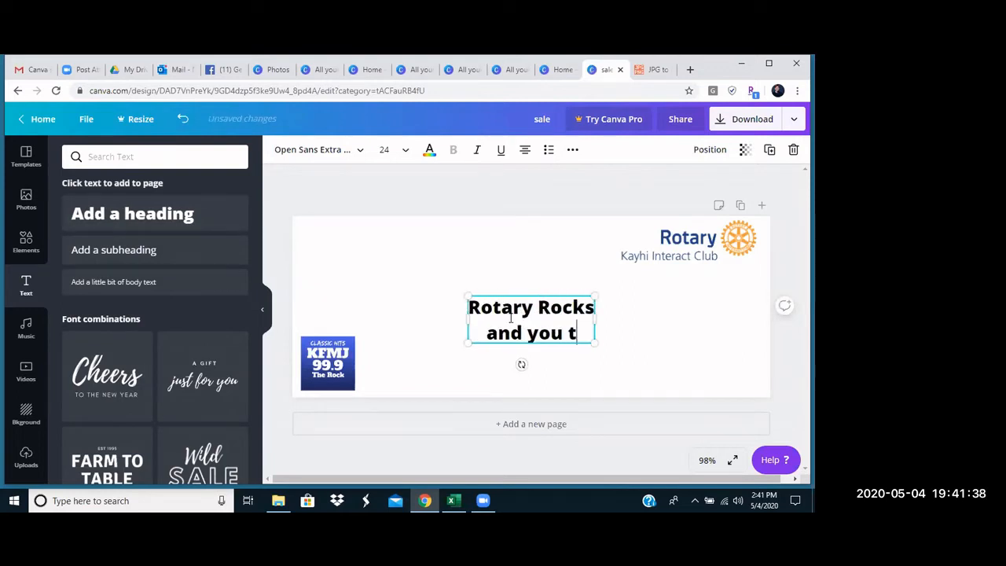
{"action": "key", "text": "BackSpace"}
{"action": "type", "text": "do too"}
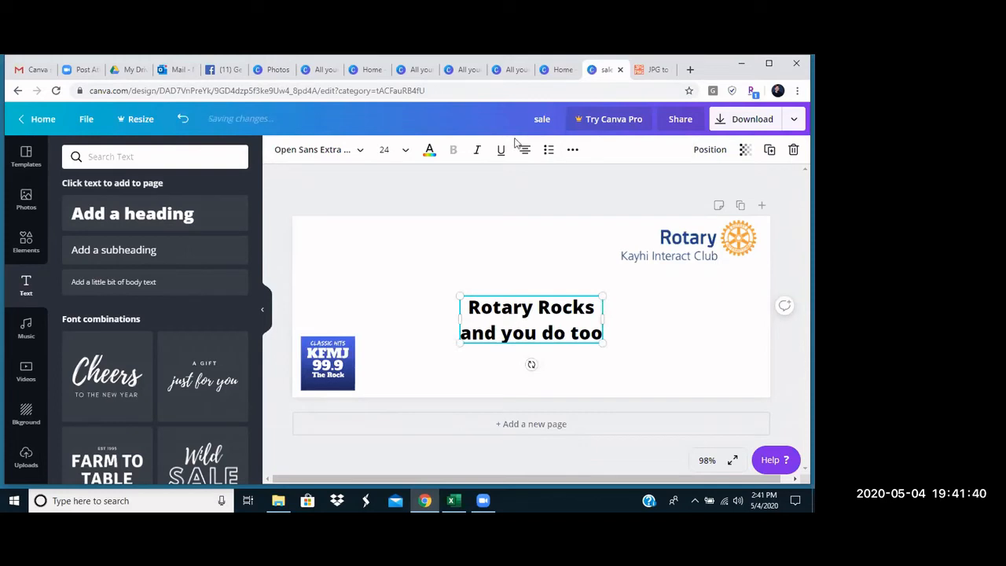
Set the new heading's letter spacing to 60 and its line height to 0.95
{"action": "left_click", "coordinate": [573, 152]}
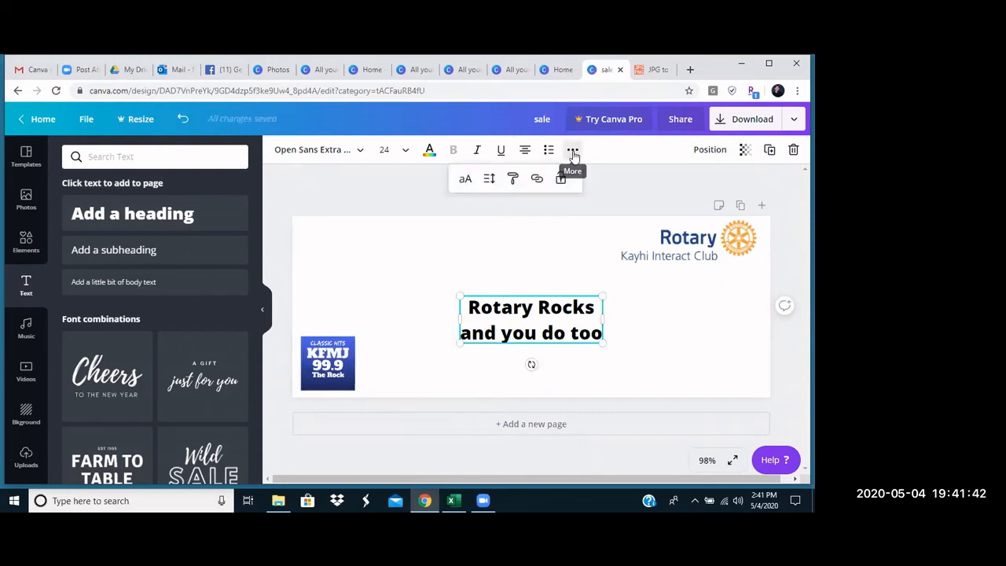
{"action": "left_click", "coordinate": [488, 180]}
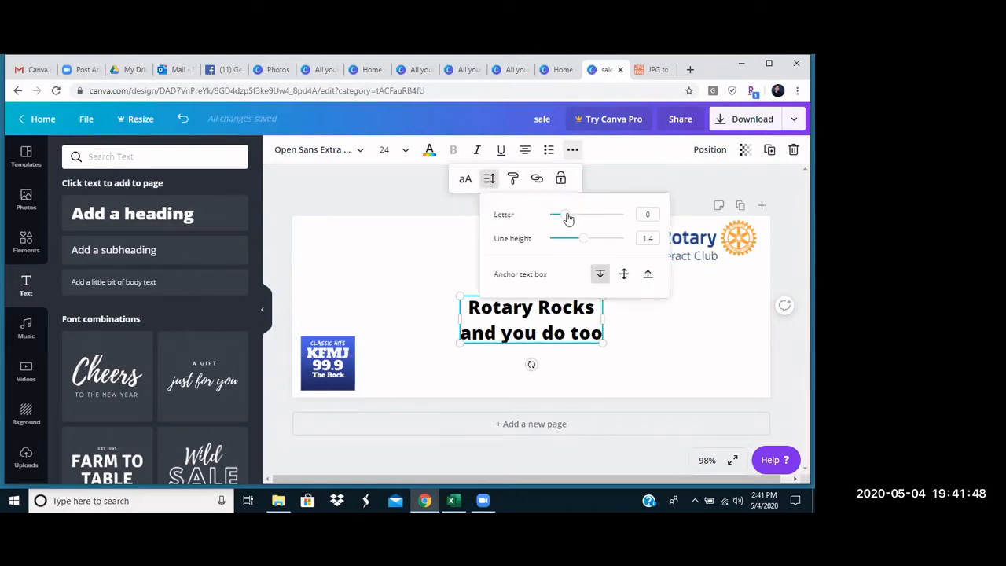
{"action": "mouse_move", "coordinate": [568, 220]}
{"action": "left_mouse_down"}
{"action": "mouse_move", "coordinate": [602, 223]}
{"action": "mouse_move", "coordinate": [578, 214]}
{"action": "mouse_move", "coordinate": [566, 221]}
{"action": "mouse_move", "coordinate": [573, 241]}
{"action": "mouse_move", "coordinate": [557, 241]}
{"action": "mouse_move", "coordinate": [634, 237]}
{"action": "mouse_move", "coordinate": [564, 238]}
{"action": "left_mouse_up"}
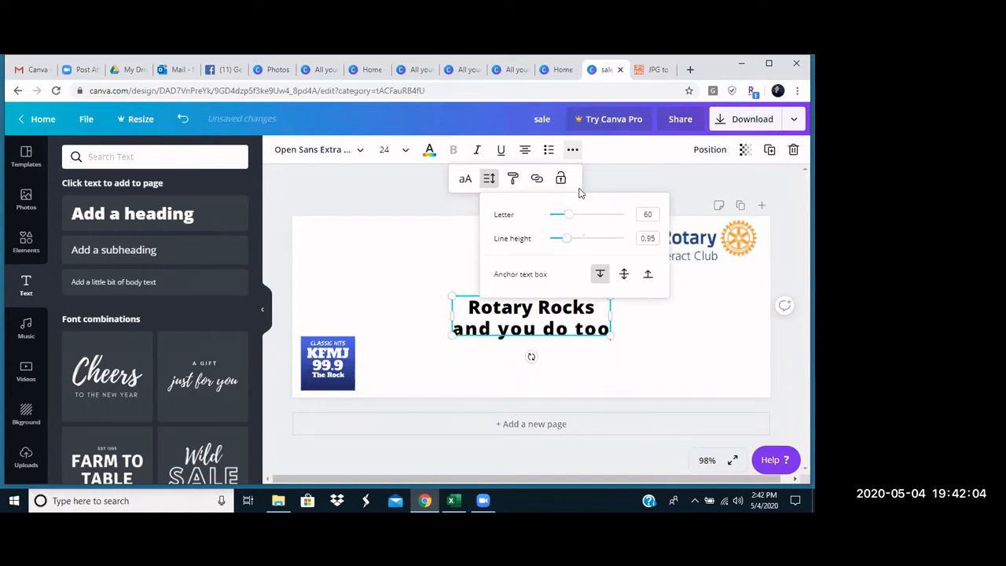
{"action": "left_click", "coordinate": [605, 182]}
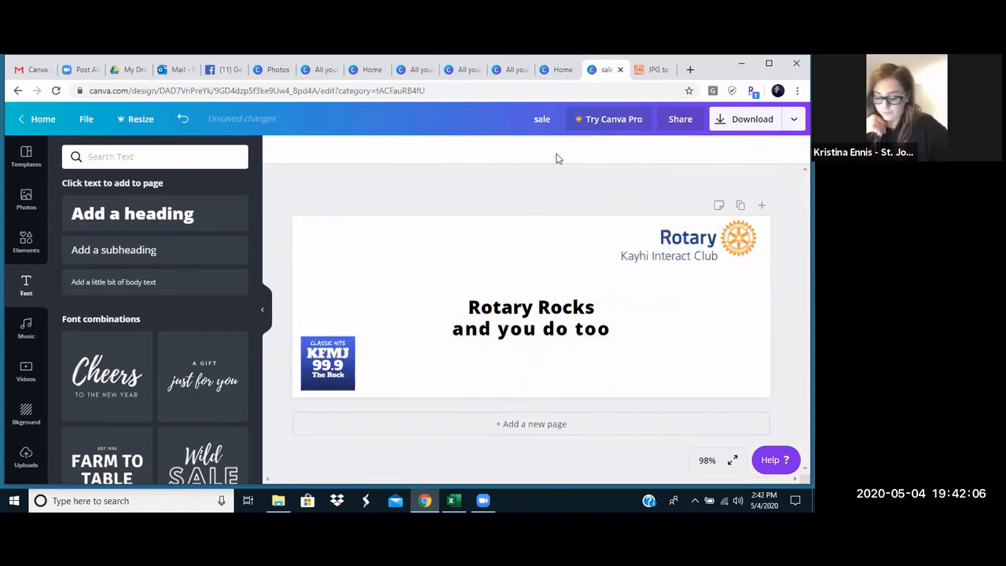
Underline and italicize the whole "Rotary Rocks and you do too" heading
{"action": "left_click", "coordinate": [519, 318]}
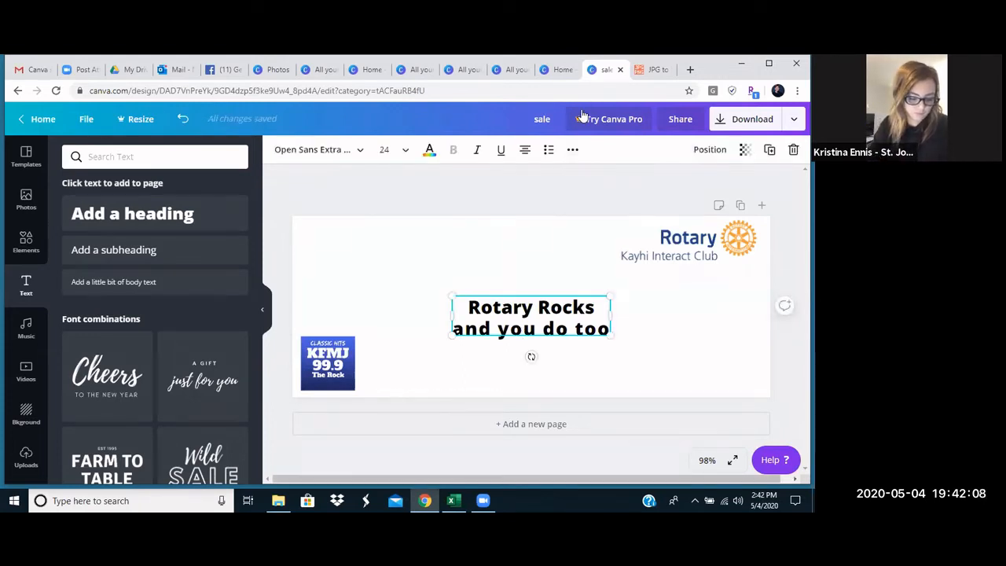
{"action": "left_click", "coordinate": [500, 152]}
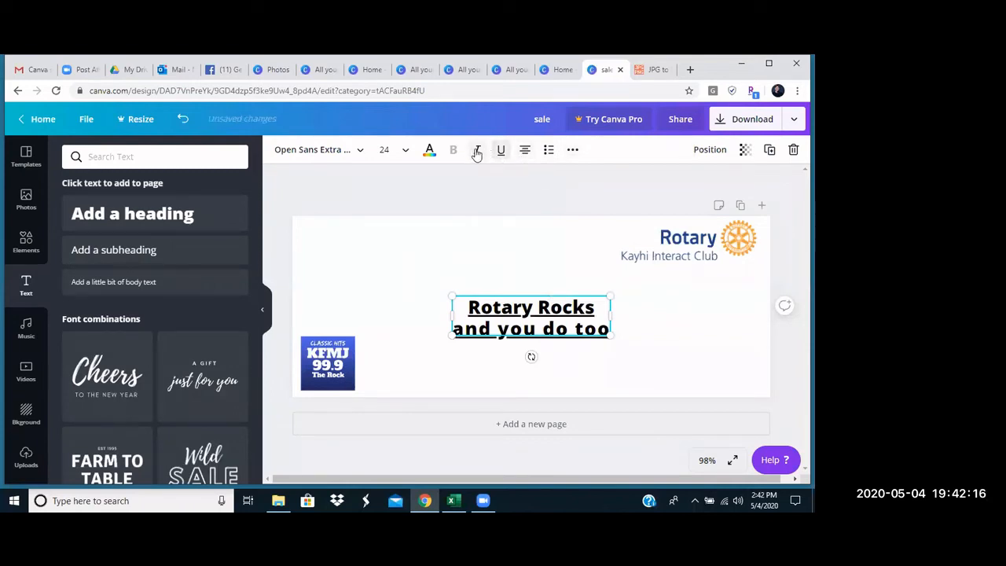
{"action": "left_click", "coordinate": [476, 152]}
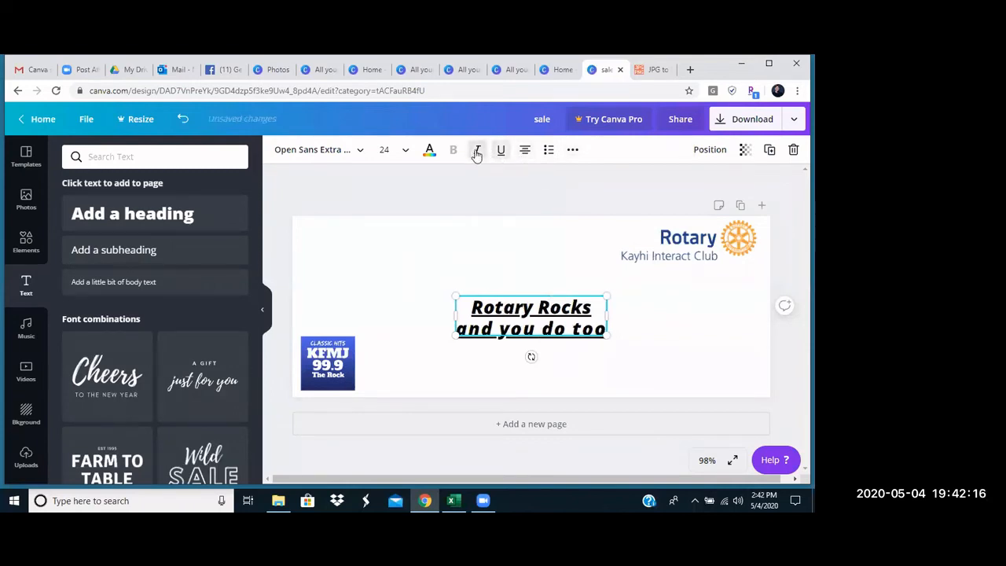
Set the transparency of the "Rotary Rocks and you do too" heading to 42
{"action": "left_click", "coordinate": [572, 152]}
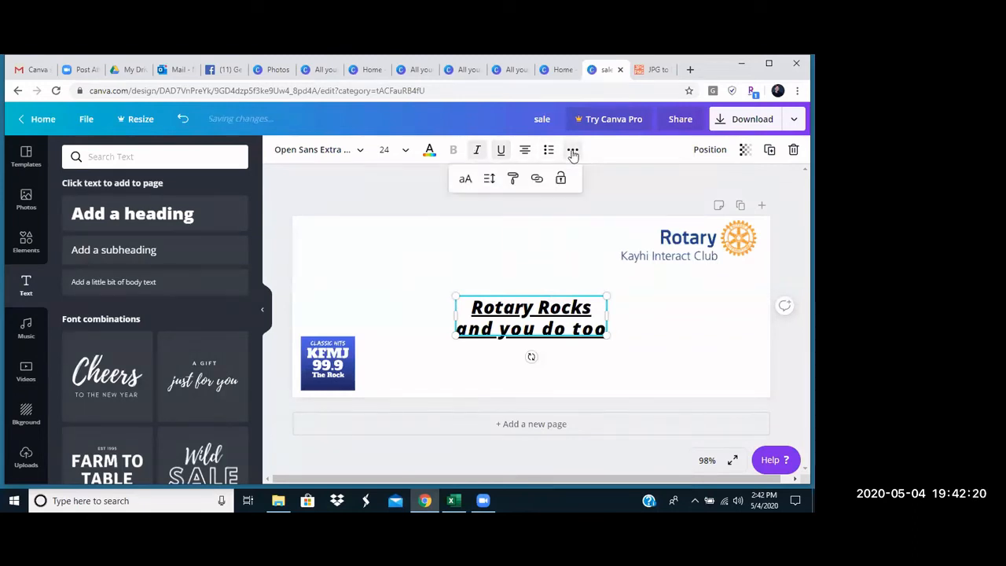
{"action": "left_click", "coordinate": [489, 180]}
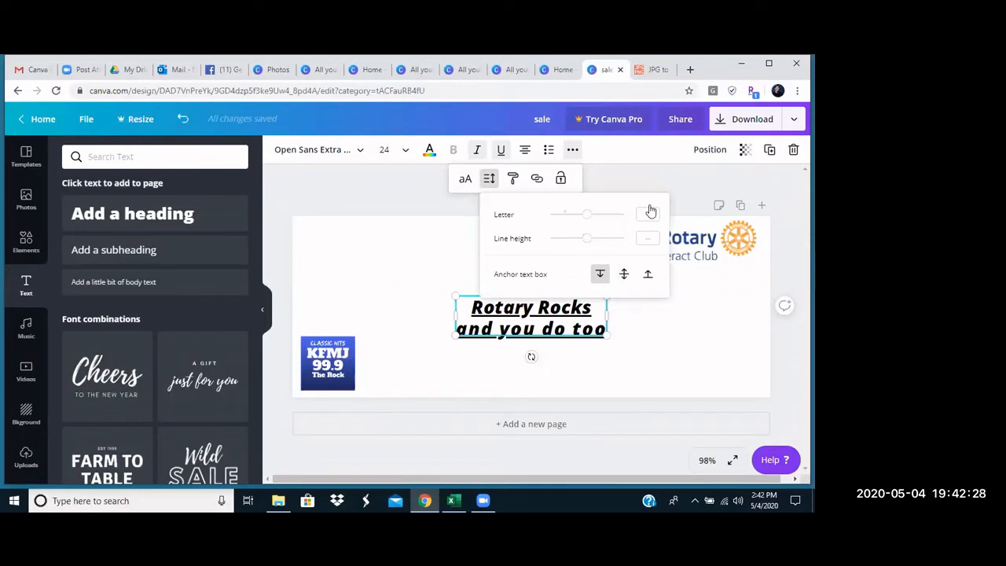
{"action": "left_click", "coordinate": [745, 150]}
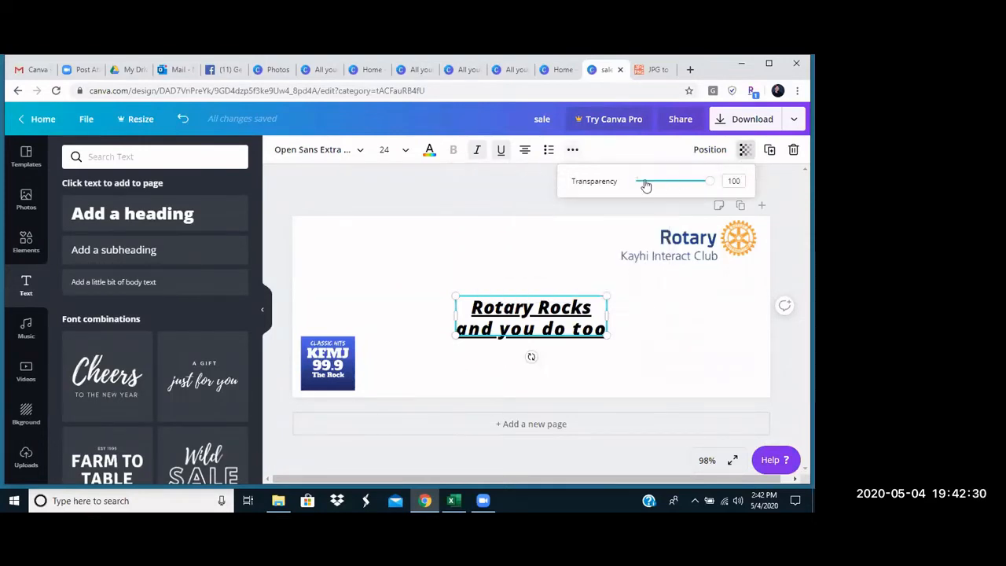
{"action": "left_click_drag", "start_coordinate": [652, 184], "coordinate": [655, 181]}
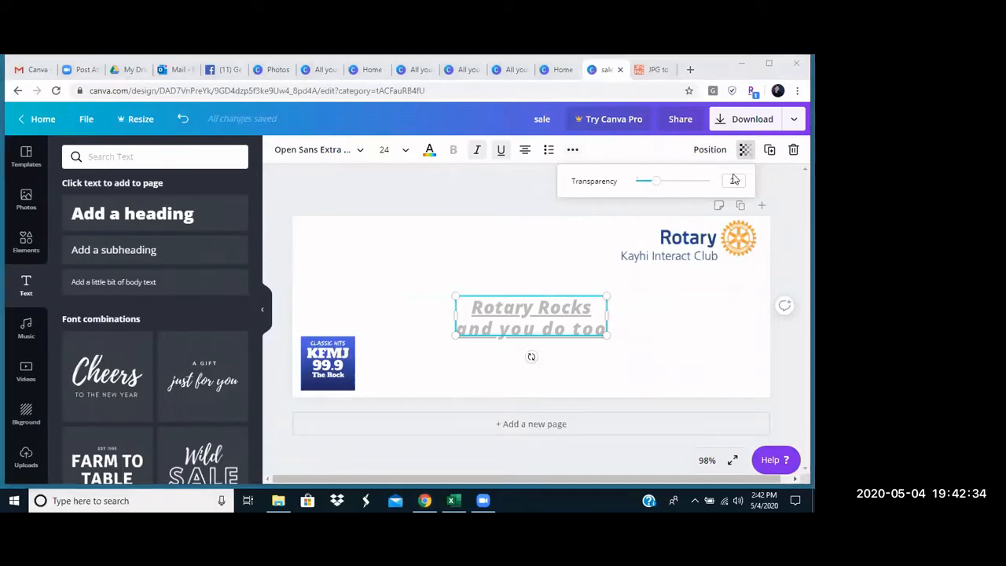
{"action": "left_click_drag", "start_coordinate": [656, 181], "coordinate": [668, 182]}
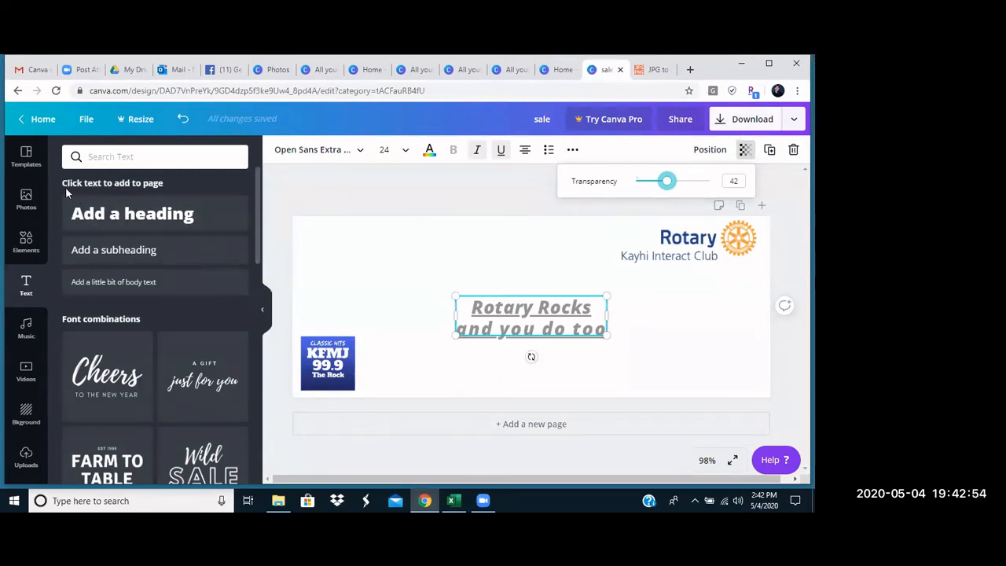
Leave the cover and open the existing "Class of 2020 Share your videos" design from the collection of all designs
{"action": "left_click", "coordinate": [47, 119]}
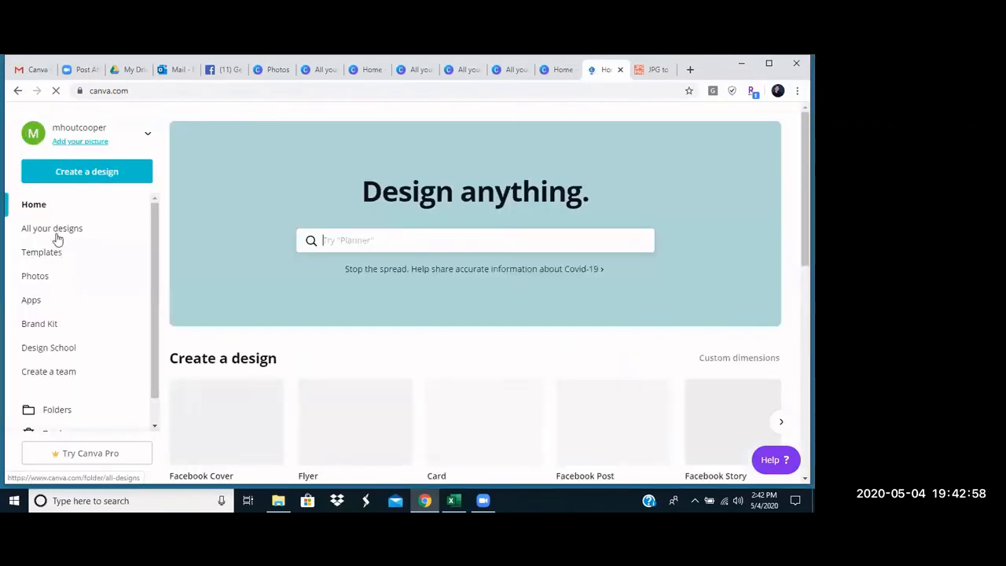
{"action": "left_click", "coordinate": [63, 229]}
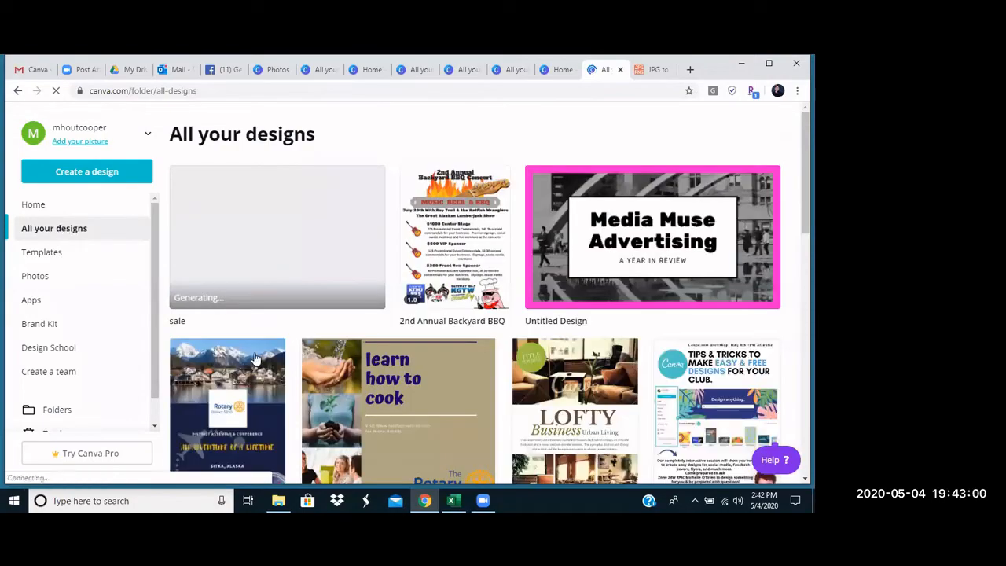
{"action": "scroll", "coordinate": [372, 313], "scroll_direction": "down", "scroll_amount": 3}
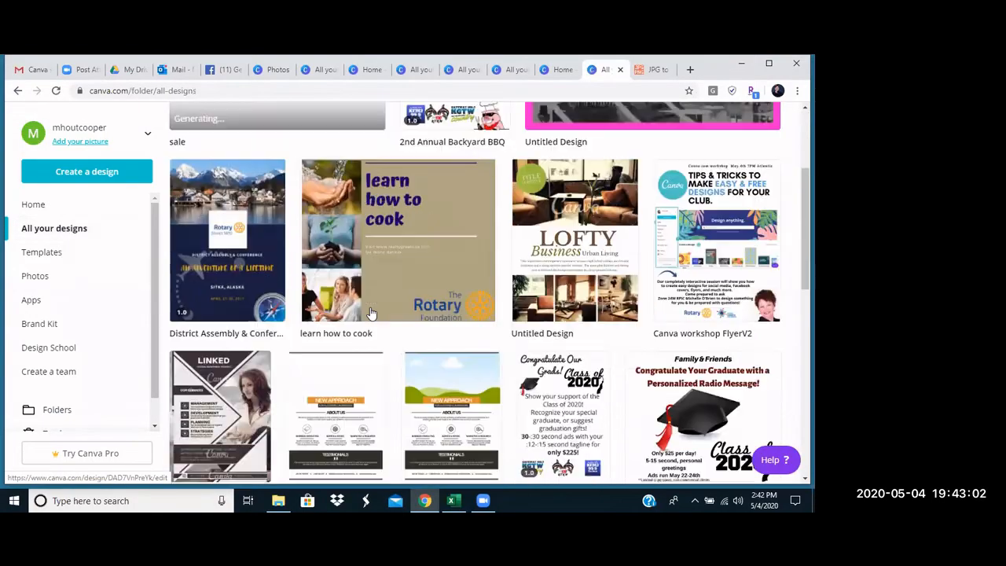
{"action": "scroll", "coordinate": [371, 312], "scroll_direction": "down", "scroll_amount": 10}
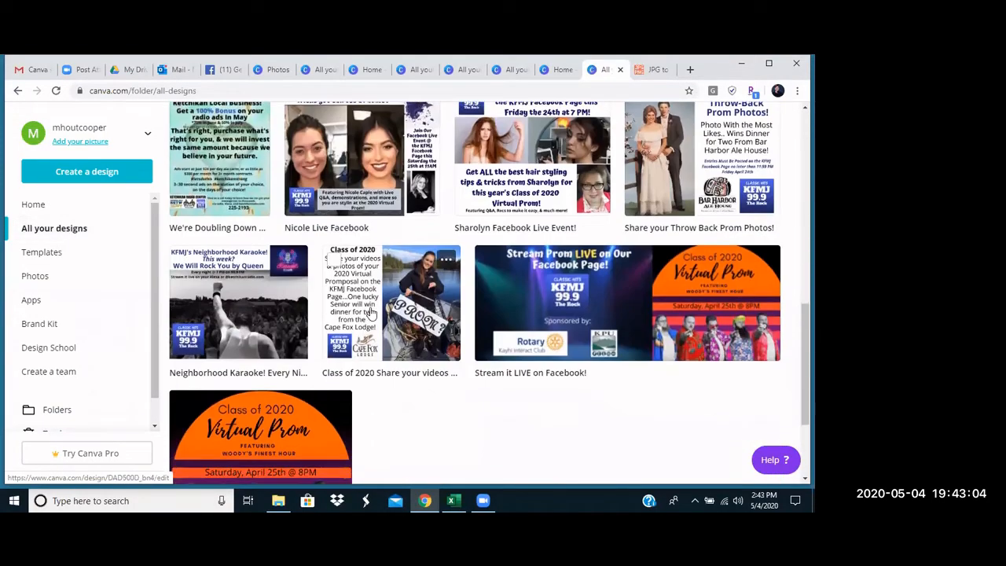
{"action": "scroll", "coordinate": [371, 313], "scroll_direction": "down", "scroll_amount": 2}
{"action": "scroll", "coordinate": [371, 313], "scroll_direction": "up", "scroll_amount": 2}
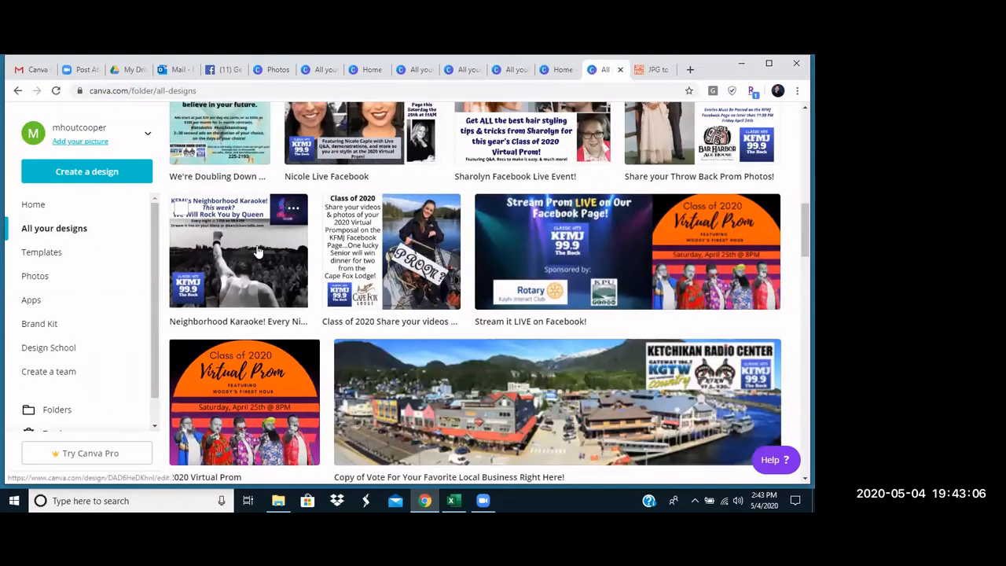
{"action": "left_click", "coordinate": [351, 247]}
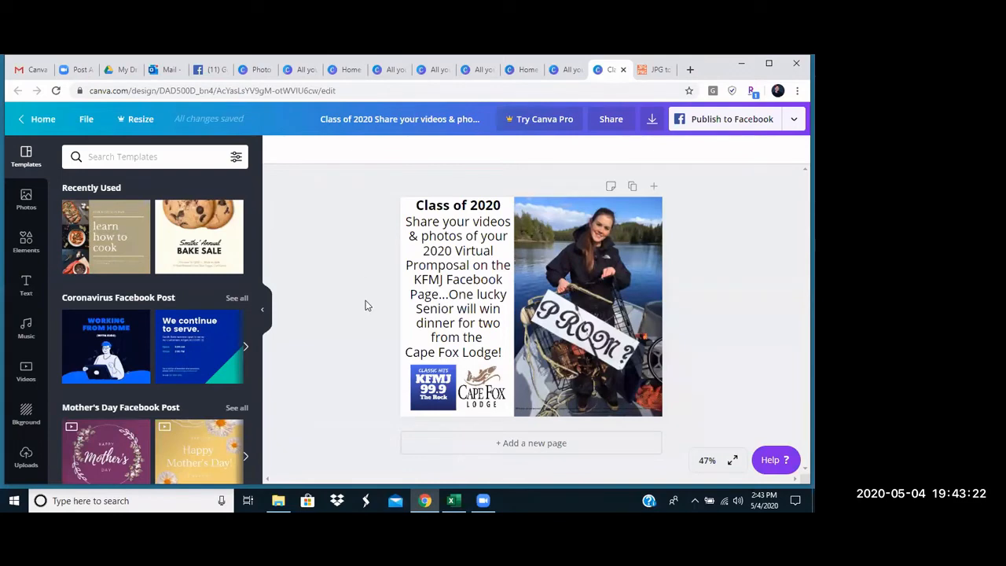
Download the Class of 2020 design as a PNG, dismiss the referral offer and open the design's title for editing
{"action": "left_click", "coordinate": [651, 119]}
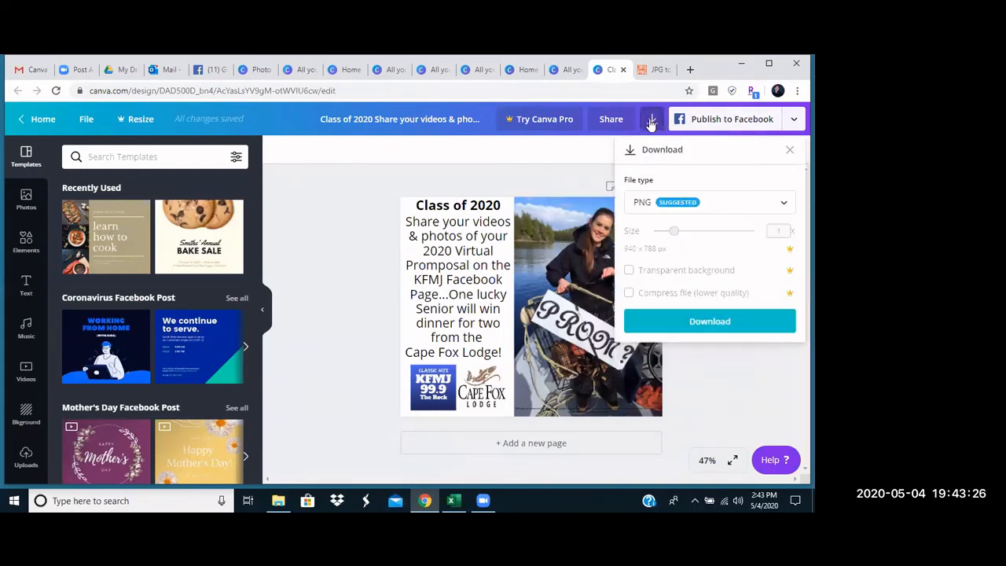
{"action": "left_click", "coordinate": [780, 198]}
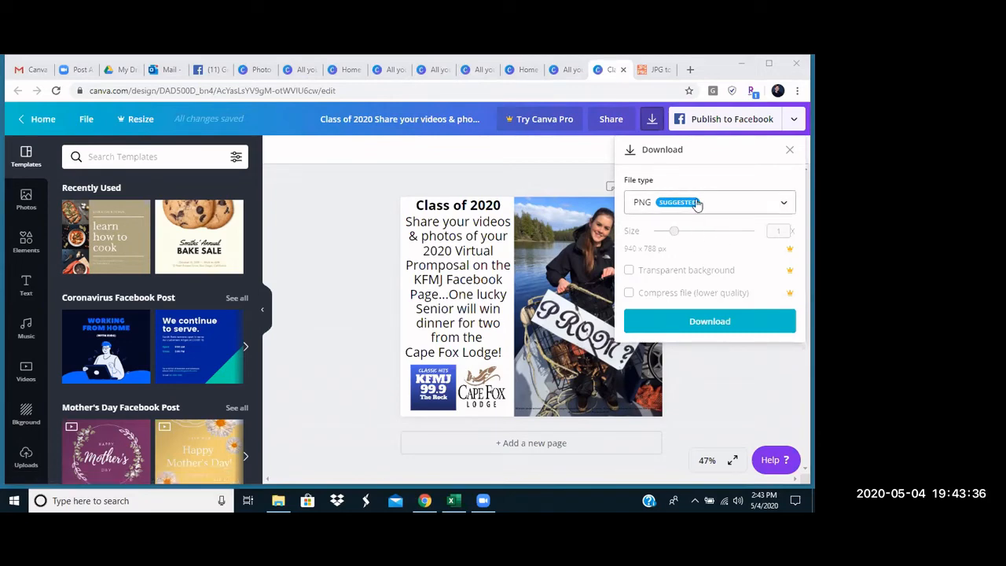
{"action": "left_click", "coordinate": [691, 325]}
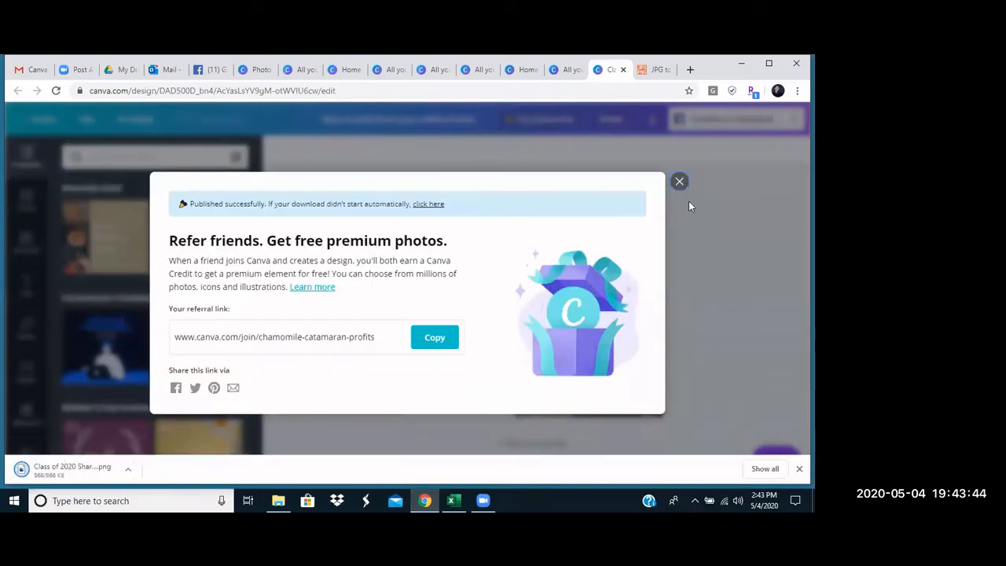
{"action": "left_click", "coordinate": [679, 182]}
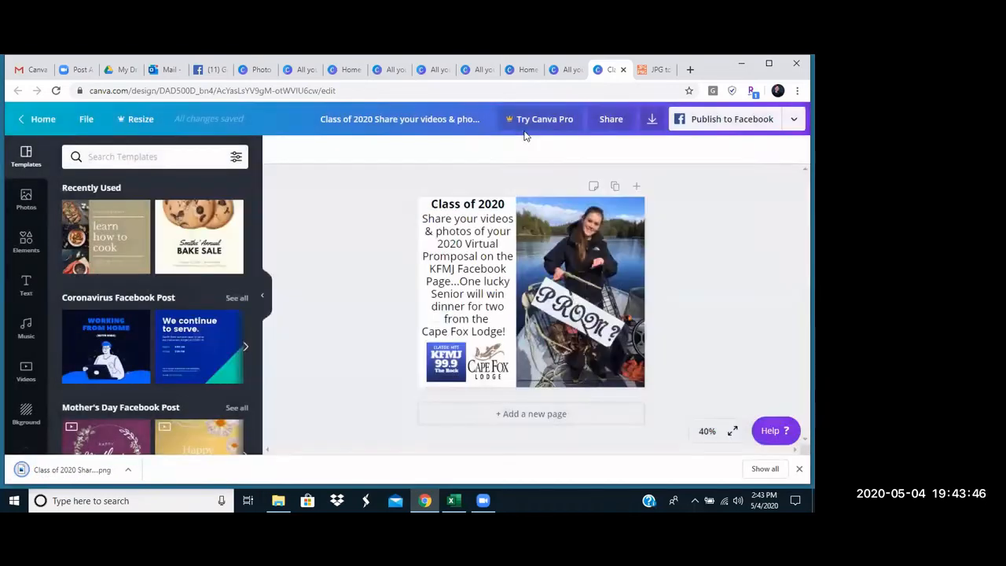
{"action": "left_click", "coordinate": [443, 114]}
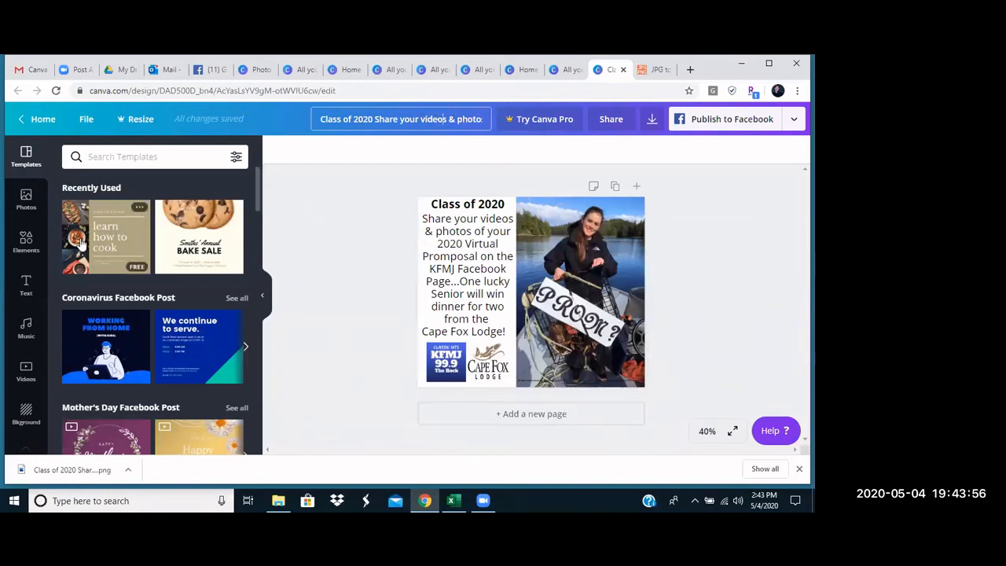
Return to the collection of all designs, open the District Assembly & Conference design and bring up its download options
{"action": "left_click", "coordinate": [37, 118]}
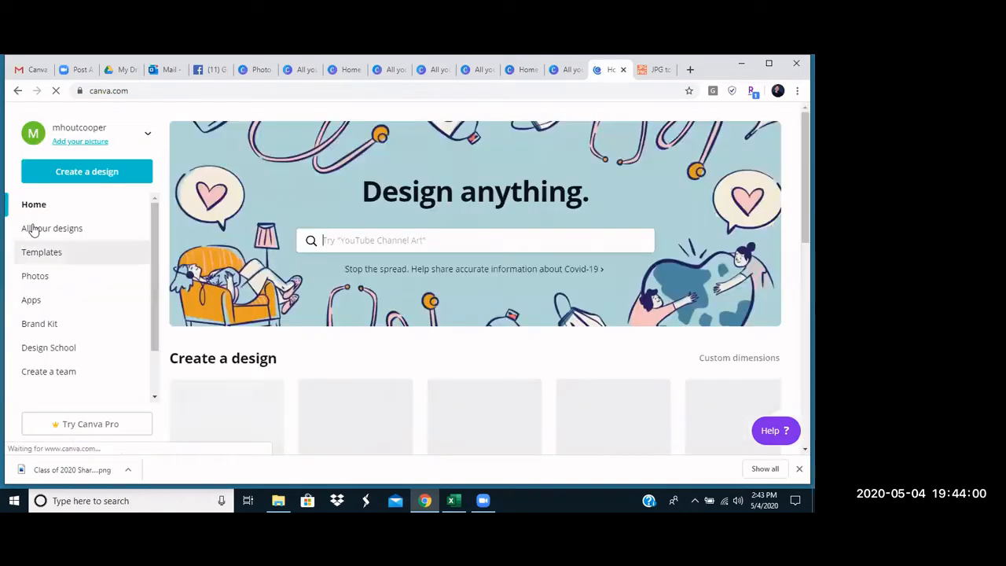
{"action": "left_click", "coordinate": [40, 228]}
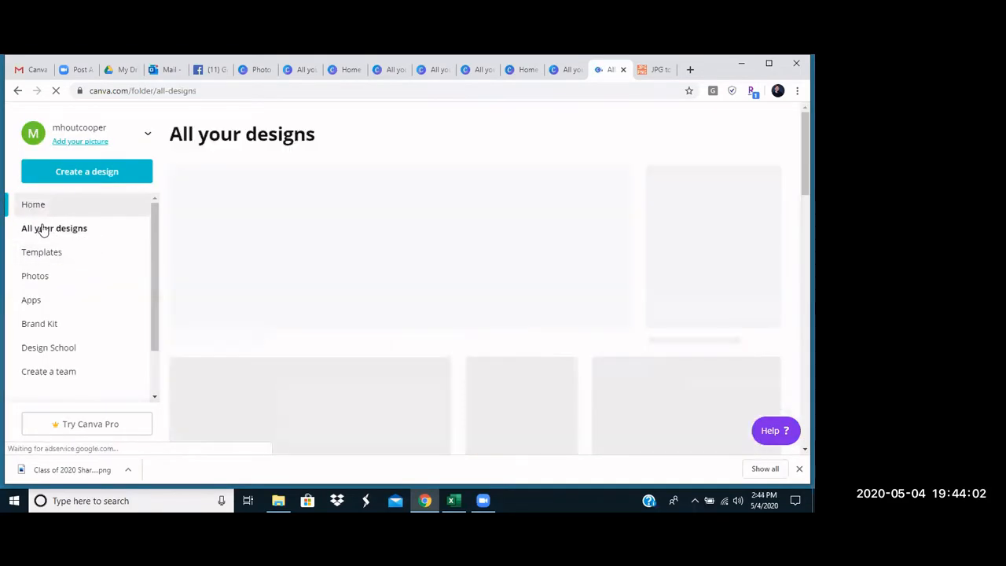
{"action": "scroll", "coordinate": [403, 286], "scroll_direction": "down", "scroll_amount": 5}
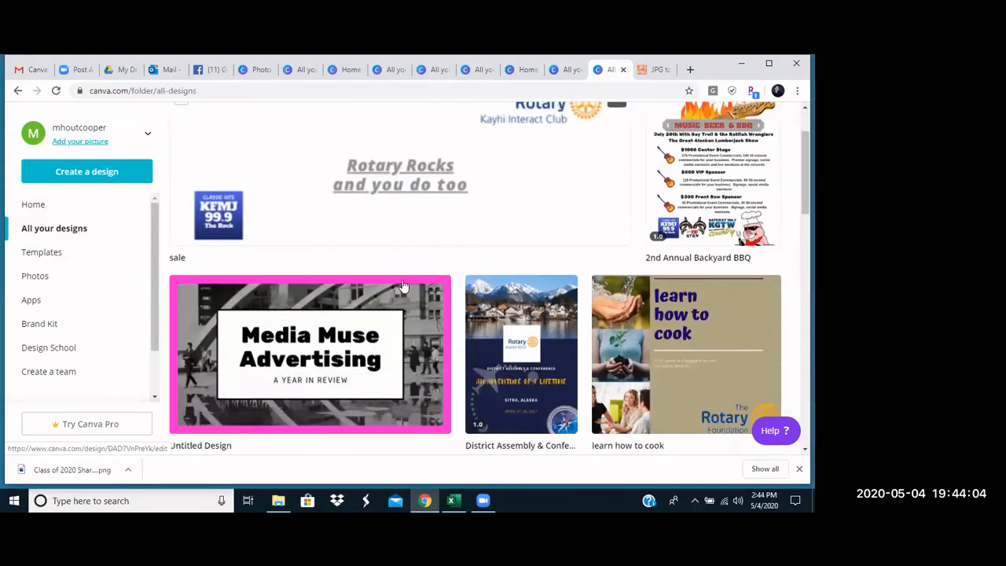
{"action": "scroll", "coordinate": [403, 286], "scroll_direction": "down", "scroll_amount": 2}
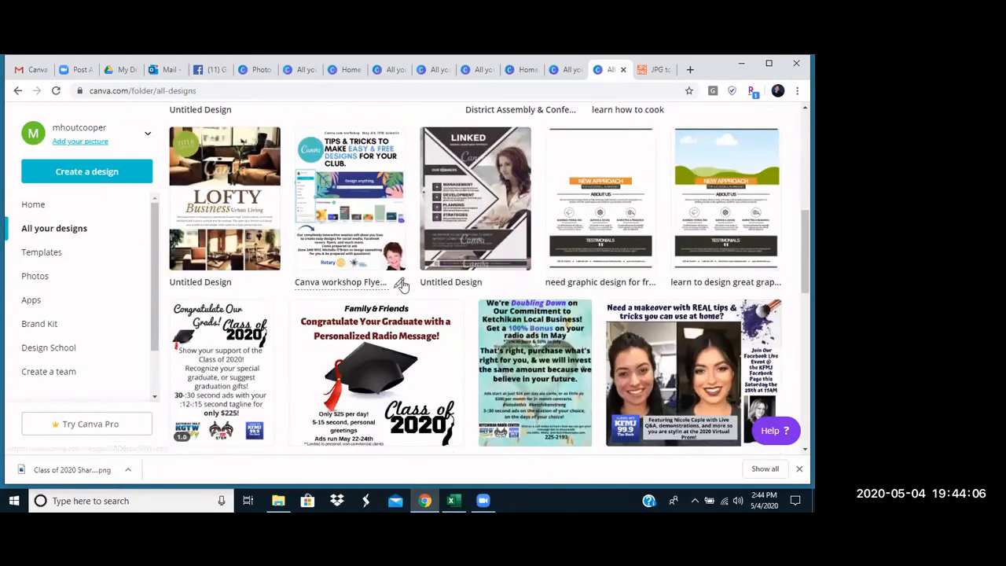
{"action": "scroll", "coordinate": [403, 286], "scroll_direction": "down", "scroll_amount": 5}
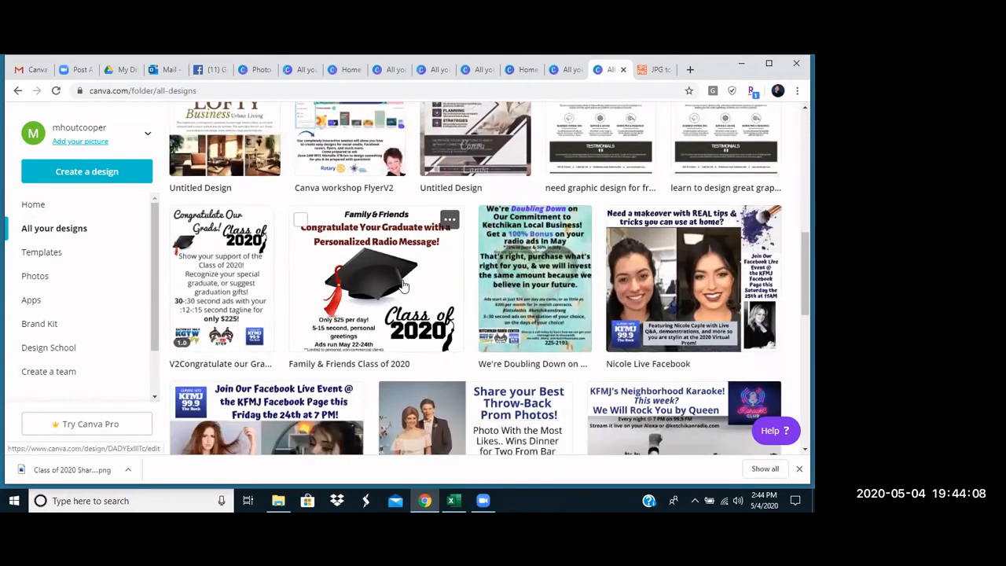
{"action": "scroll", "coordinate": [403, 286], "scroll_direction": "down", "scroll_amount": 1}
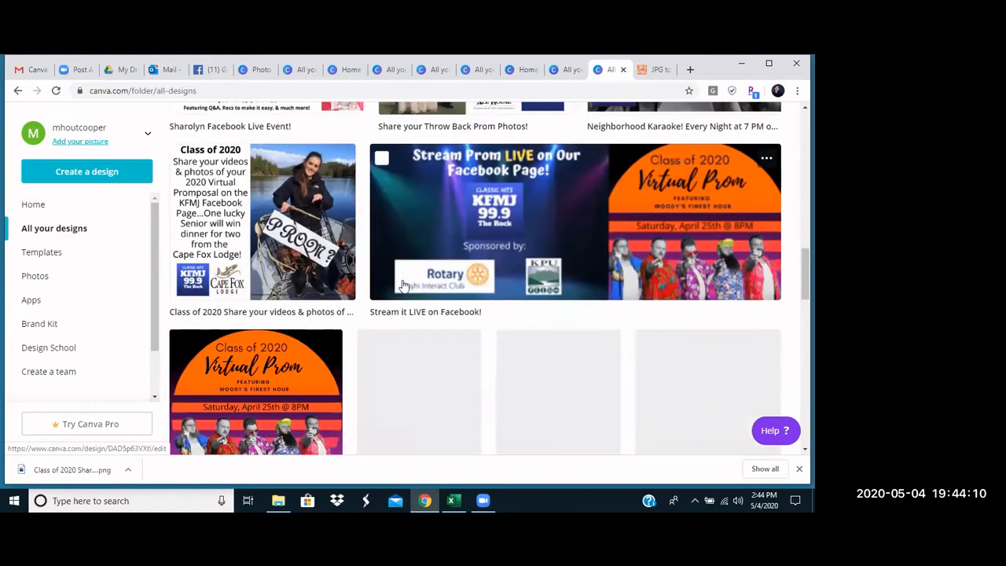
{"action": "scroll", "coordinate": [403, 286], "scroll_direction": "up", "scroll_amount": 15}
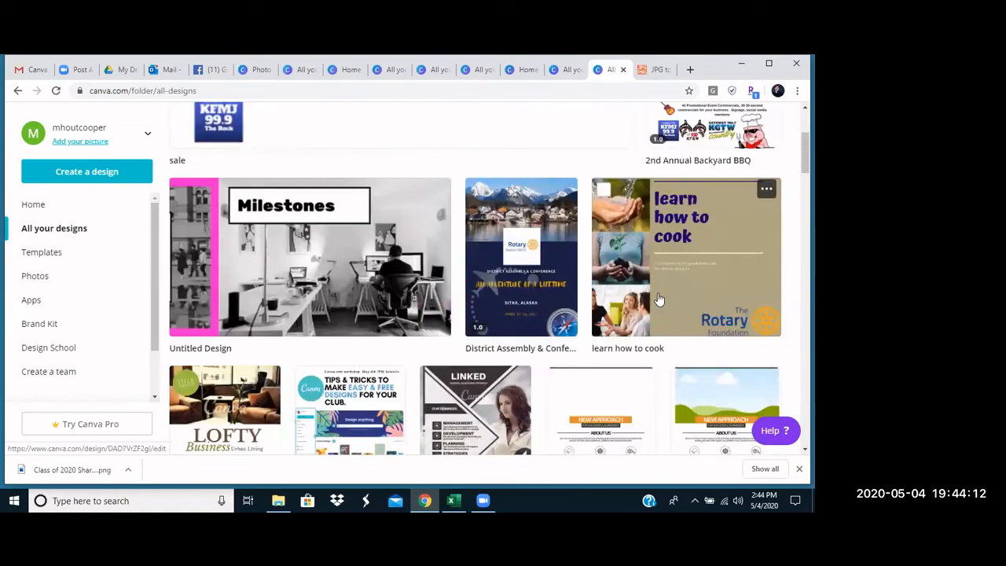
{"action": "left_click", "coordinate": [539, 293]}
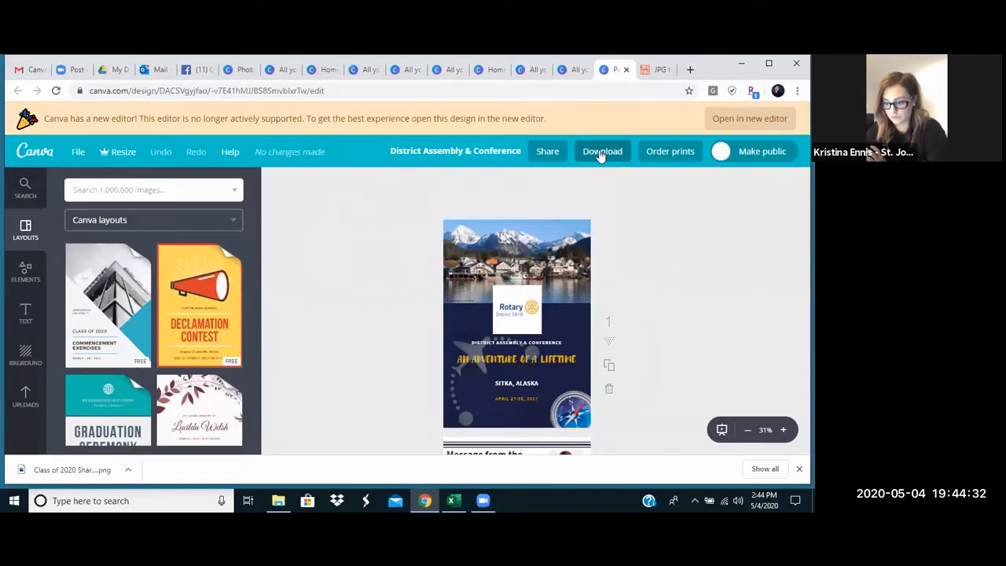
{"action": "left_click", "coordinate": [599, 153]}
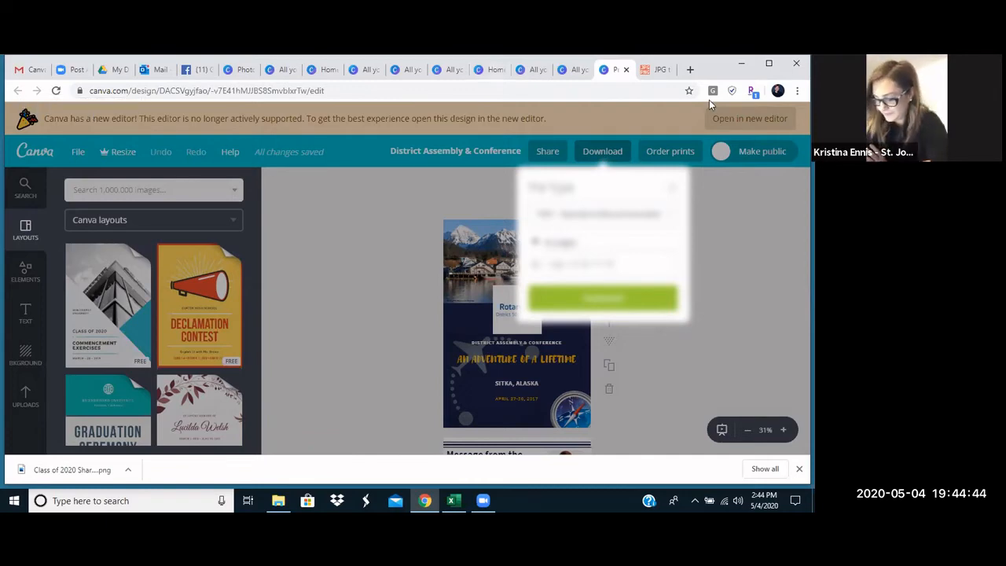
Go back to all designs, open the Canva workshop FlyerV2 design and view the file types offered for its download
{"action": "left_click", "coordinate": [577, 70]}
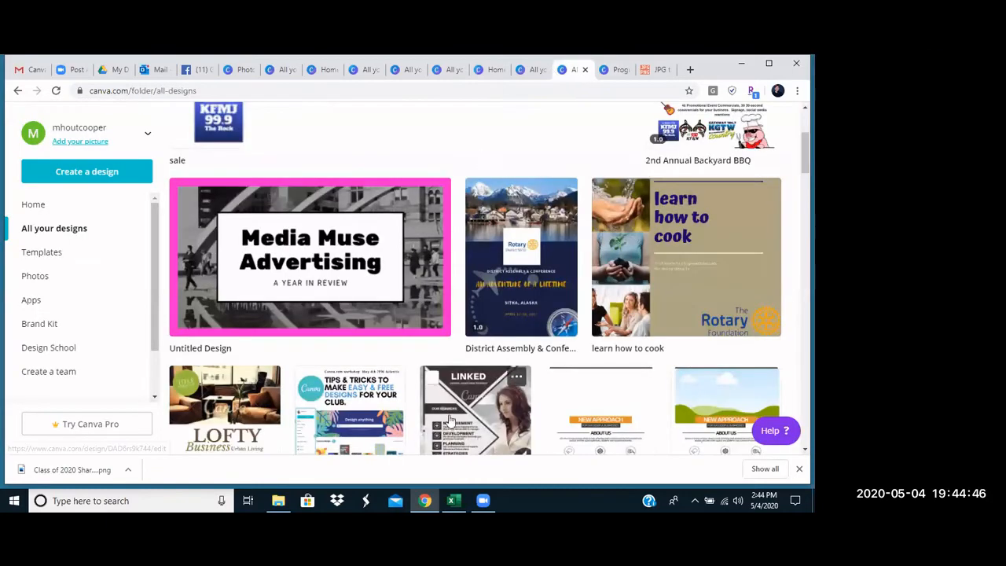
{"action": "scroll", "coordinate": [451, 410], "scroll_direction": "down", "scroll_amount": 5}
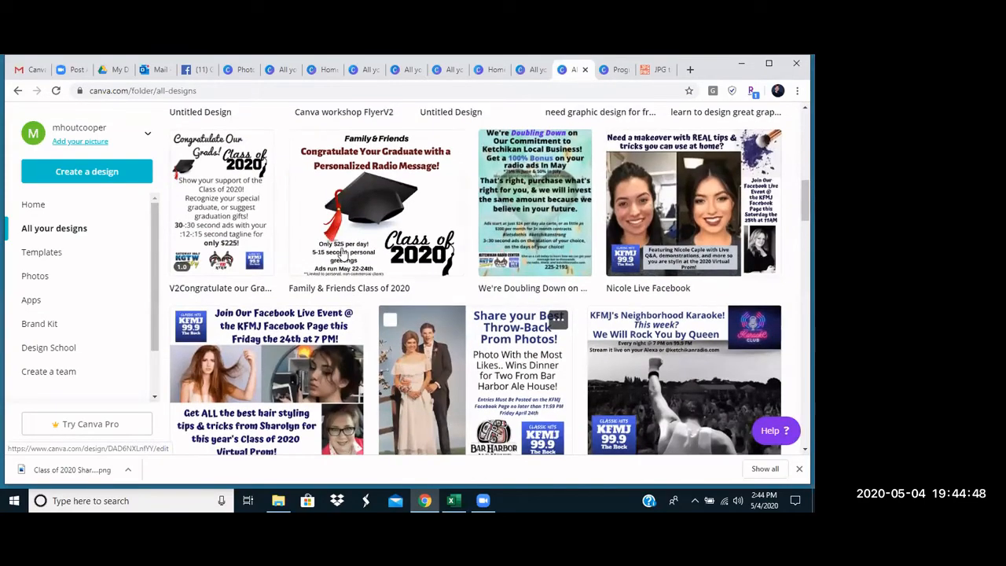
{"action": "scroll", "coordinate": [342, 251], "scroll_direction": "up", "scroll_amount": 3}
{"action": "left_click", "coordinate": [342, 251]}
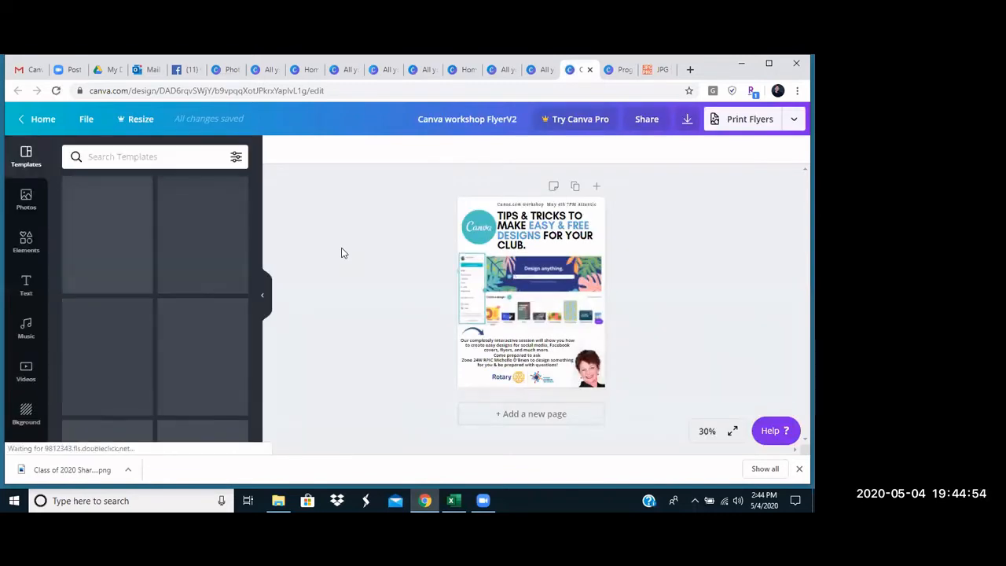
{"action": "left_click", "coordinate": [687, 122]}
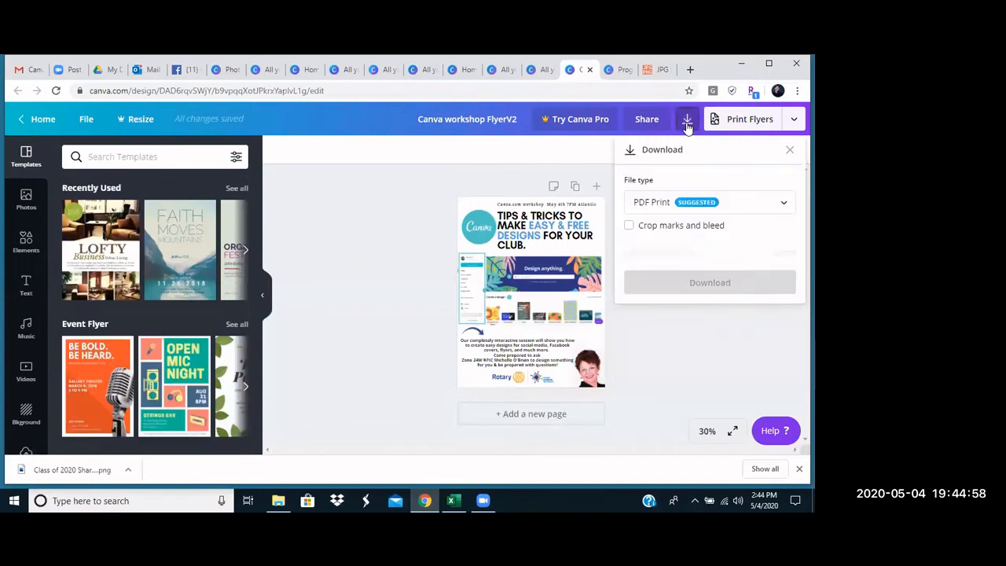
{"action": "left_click", "coordinate": [784, 205]}
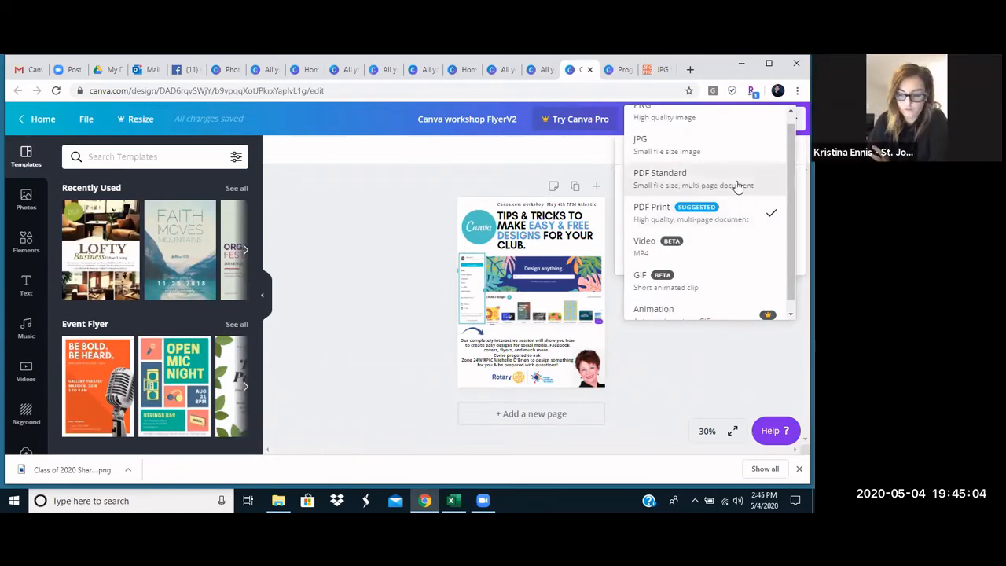
{"action": "scroll", "coordinate": [730, 232], "scroll_direction": "up", "scroll_amount": 1}
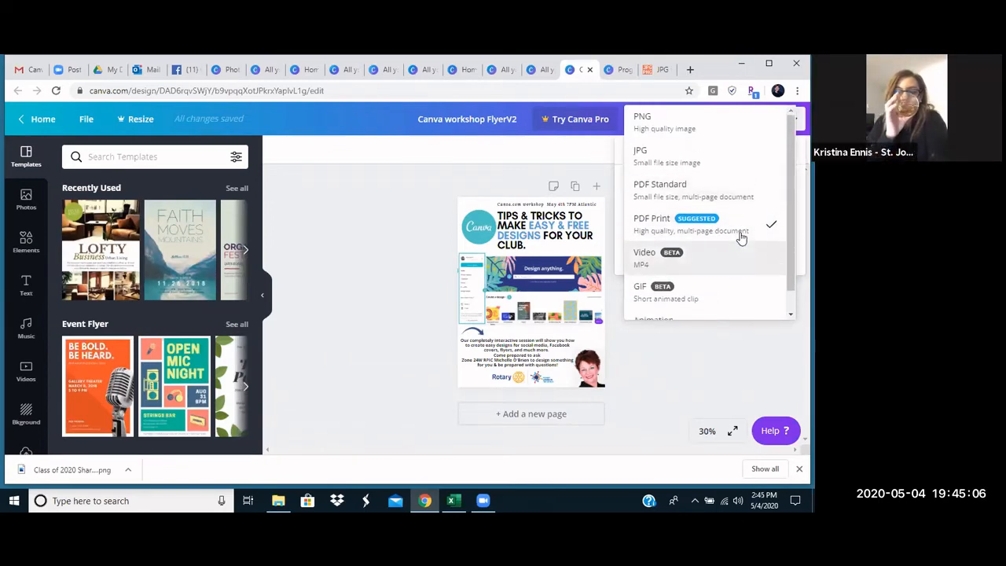
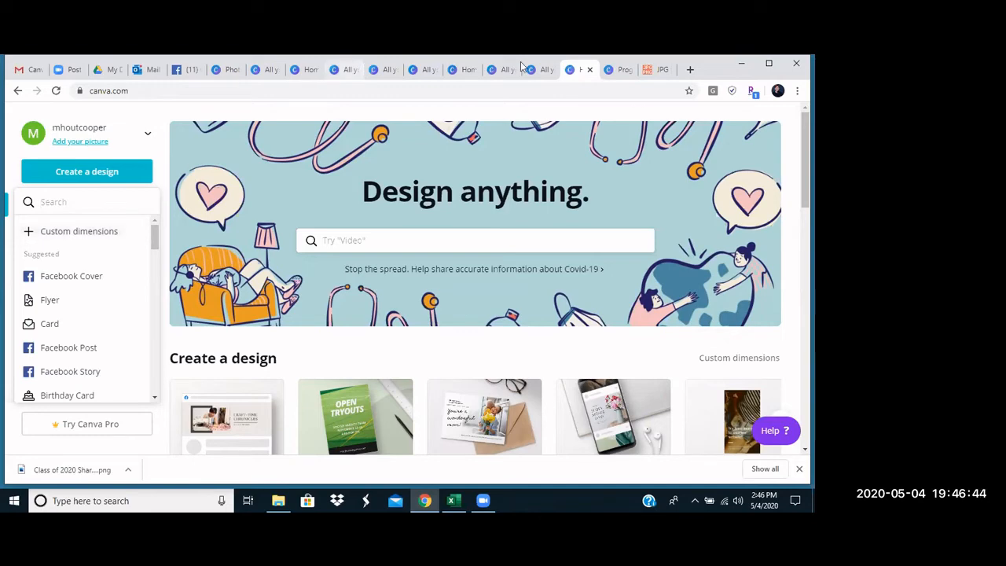
Switch to the Pngtree website in a new browser tab, using the suggested microphone music background page
{"action": "left_click", "coordinate": [691, 71]}
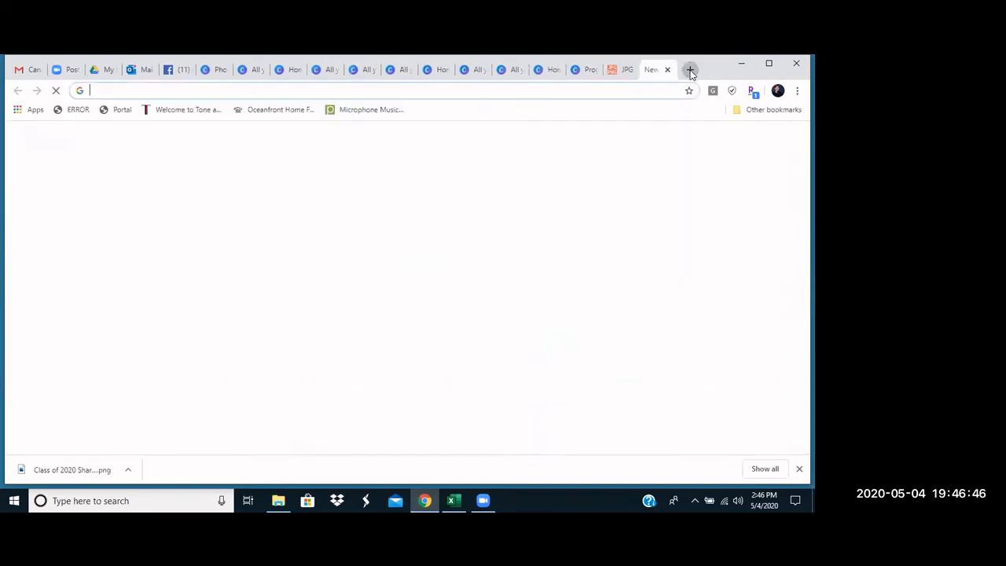
{"action": "type", "text": "p"}
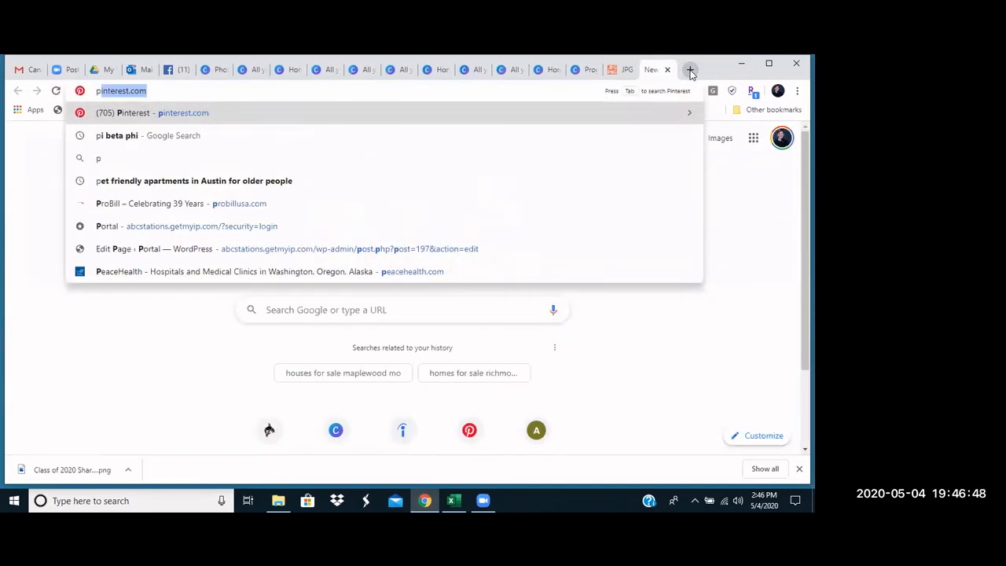
{"action": "type", "text": "ngtree"}
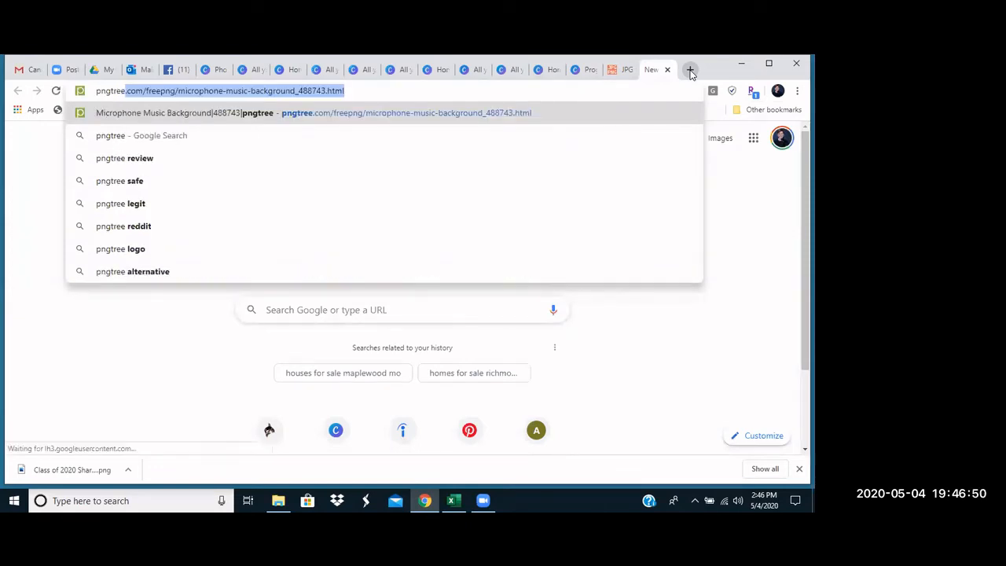
{"action": "key", "text": "Return"}
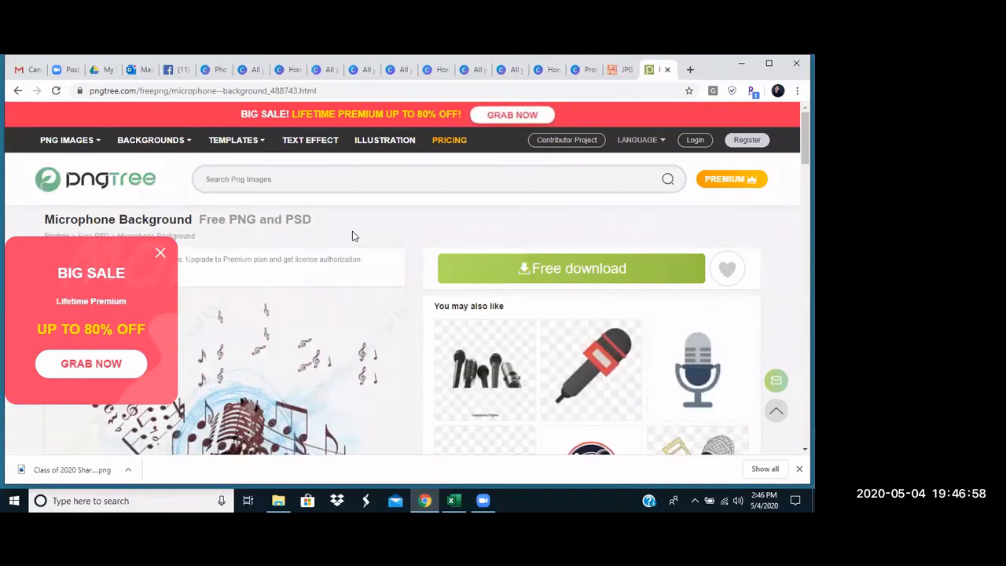
Open the Explosion category of popular PNG images, dismiss the sale offer and browse the explosion graphics
{"action": "mouse_move", "coordinate": [92, 144]}
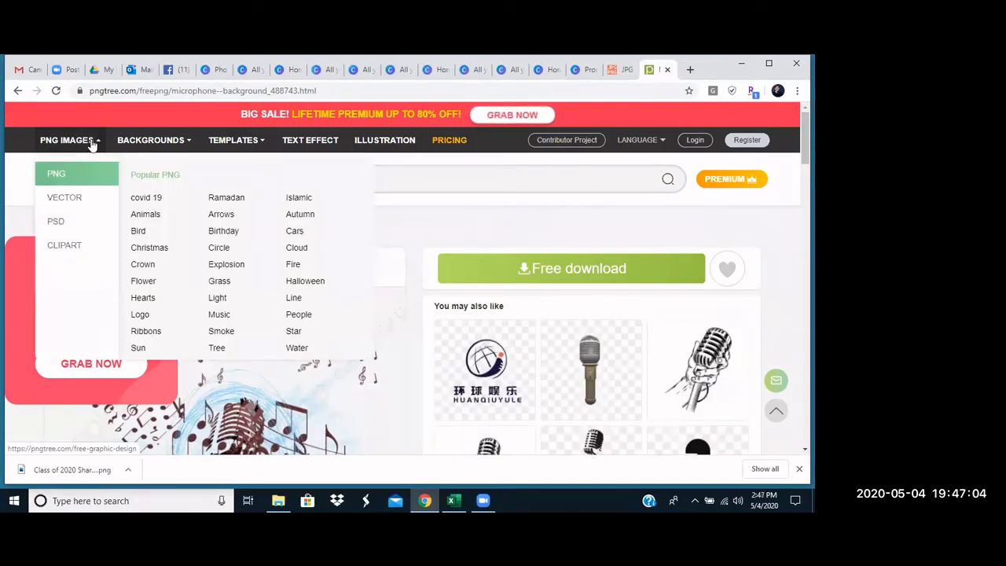
{"action": "left_click", "coordinate": [238, 268]}
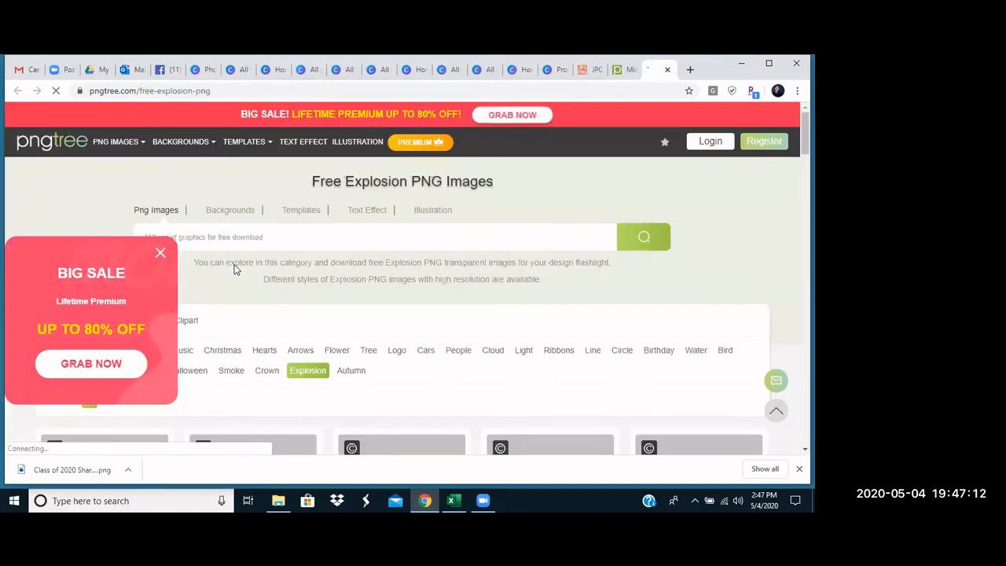
{"action": "left_click", "coordinate": [161, 252]}
{"action": "scroll", "coordinate": [164, 340], "scroll_direction": "down", "scroll_amount": 3}
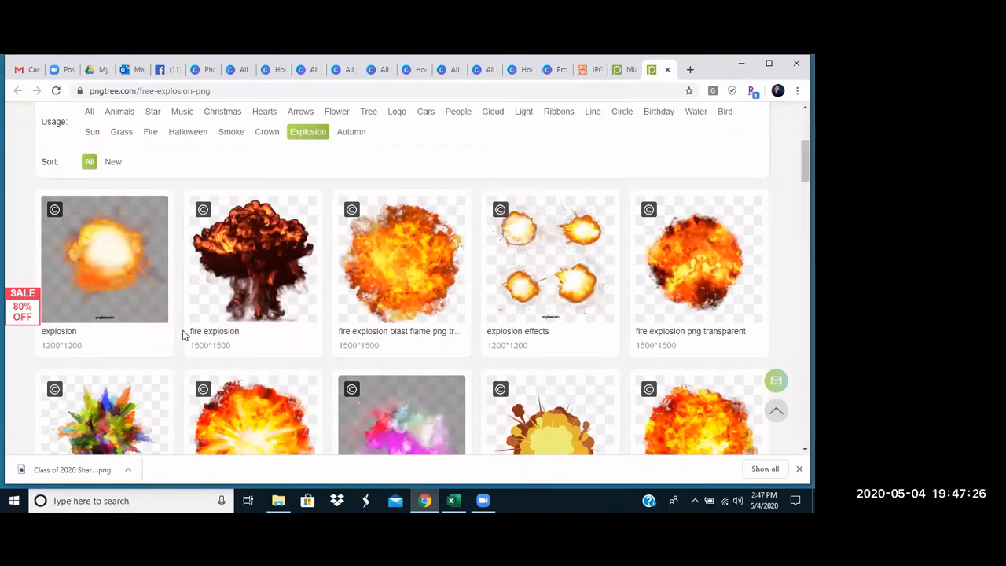
{"action": "mouse_move", "coordinate": [270, 253]}
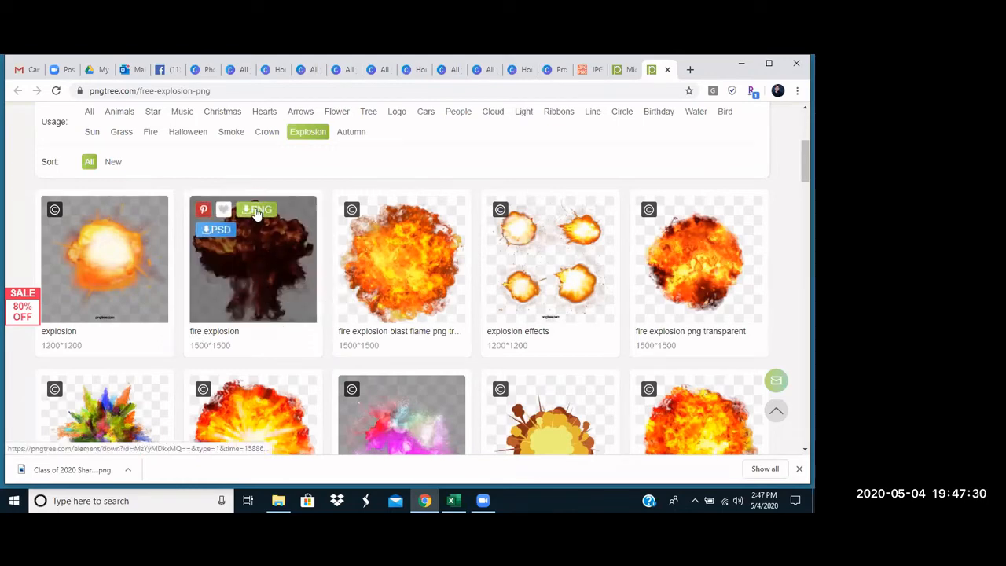
{"action": "scroll", "coordinate": [277, 300], "scroll_direction": "down", "scroll_amount": 2}
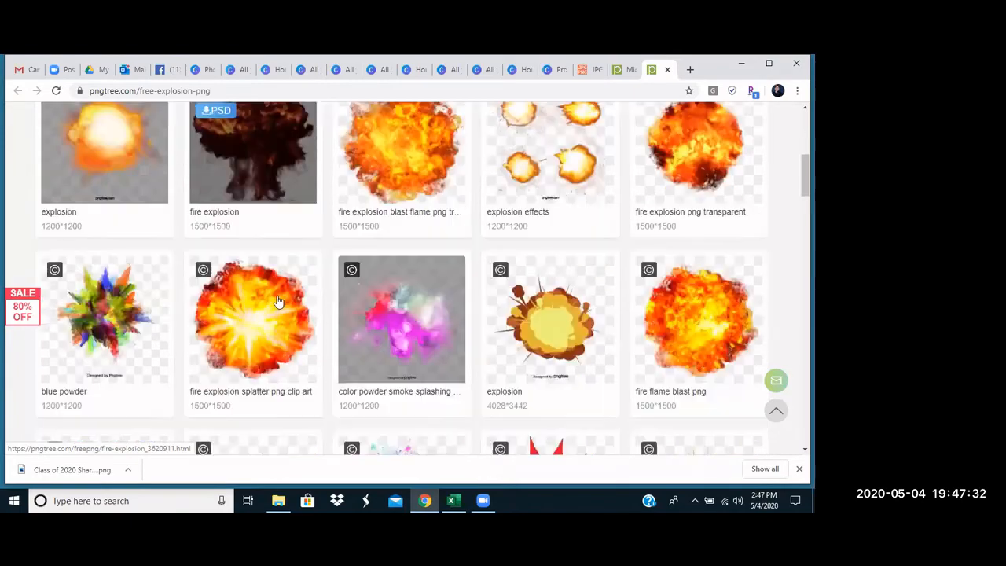
{"action": "scroll", "coordinate": [278, 301], "scroll_direction": "down", "scroll_amount": 5}
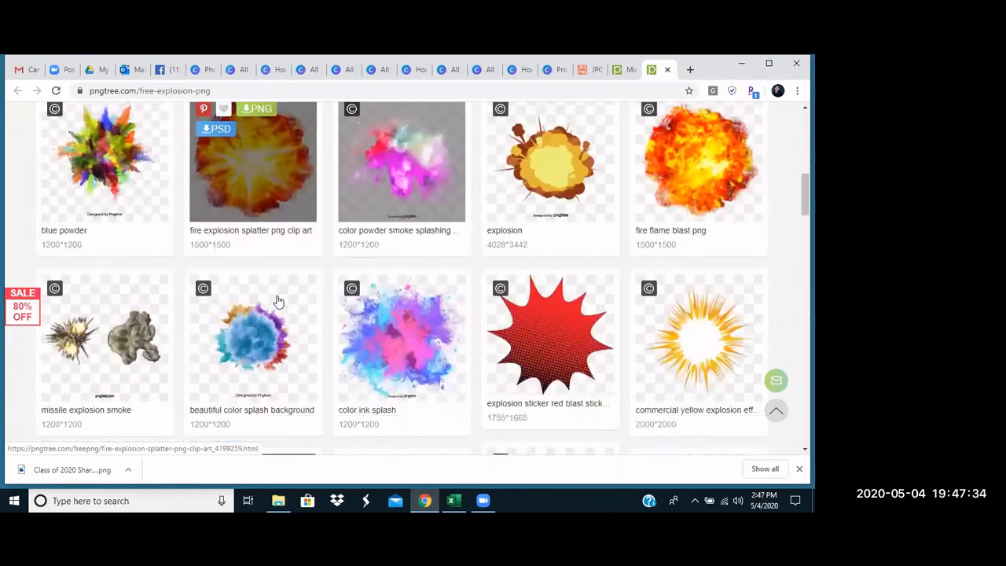
{"action": "scroll", "coordinate": [277, 301], "scroll_direction": "down", "scroll_amount": 2}
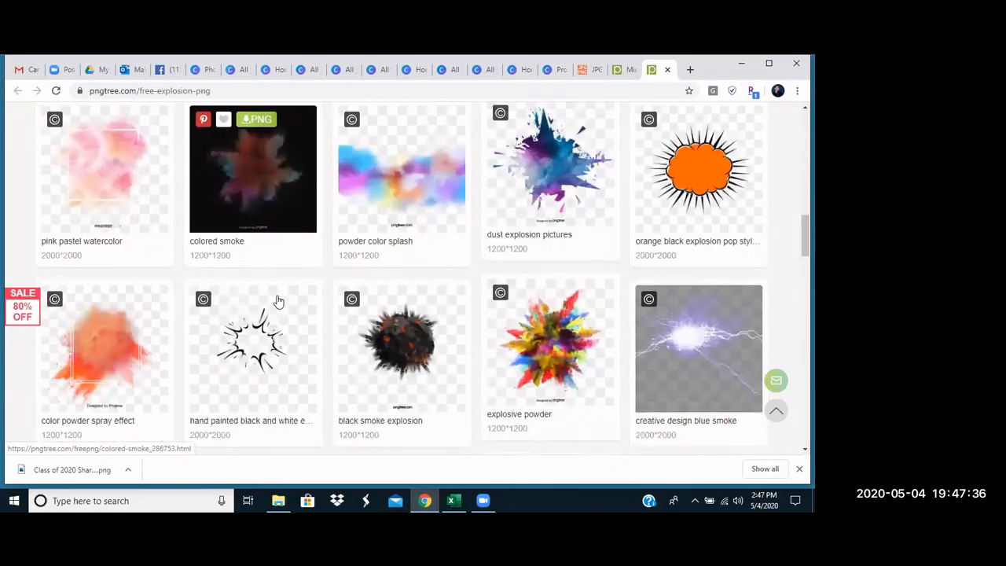
Search the PNG images for "rotary", dismiss the registration form and look through the matching graphics
{"action": "scroll", "coordinate": [276, 299], "scroll_direction": "up", "scroll_amount": 9}
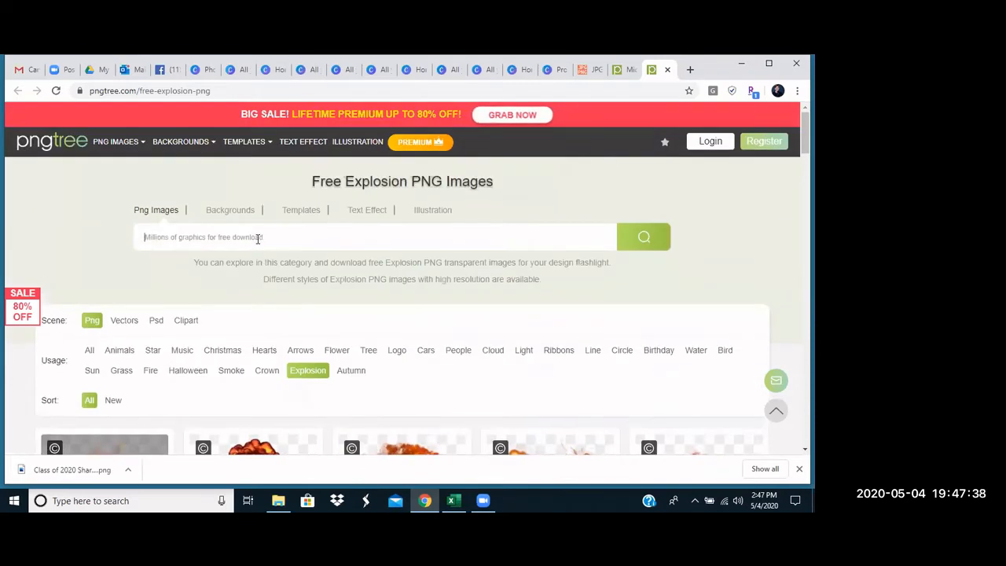
{"action": "type", "text": "rotary"}
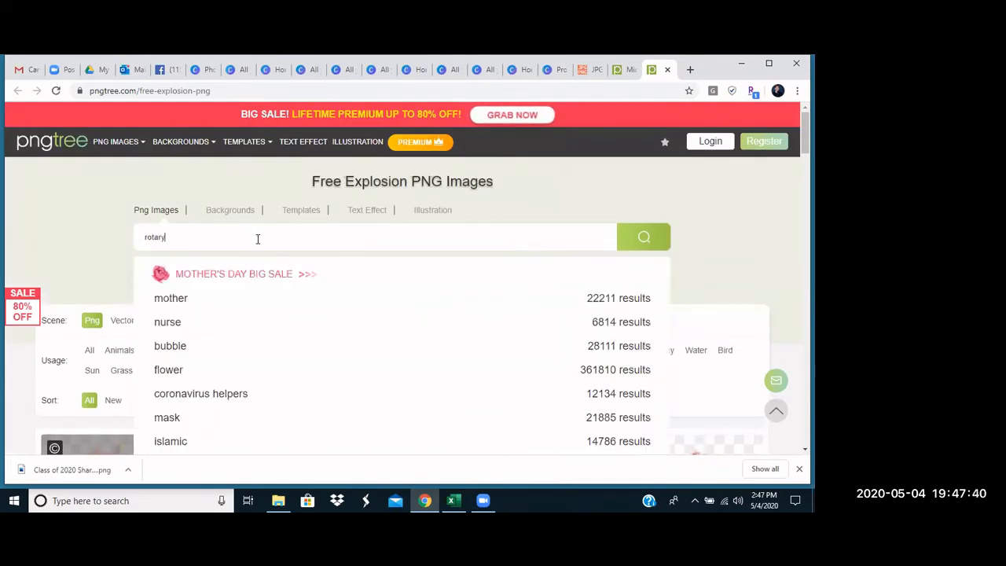
{"action": "key", "text": "Return"}
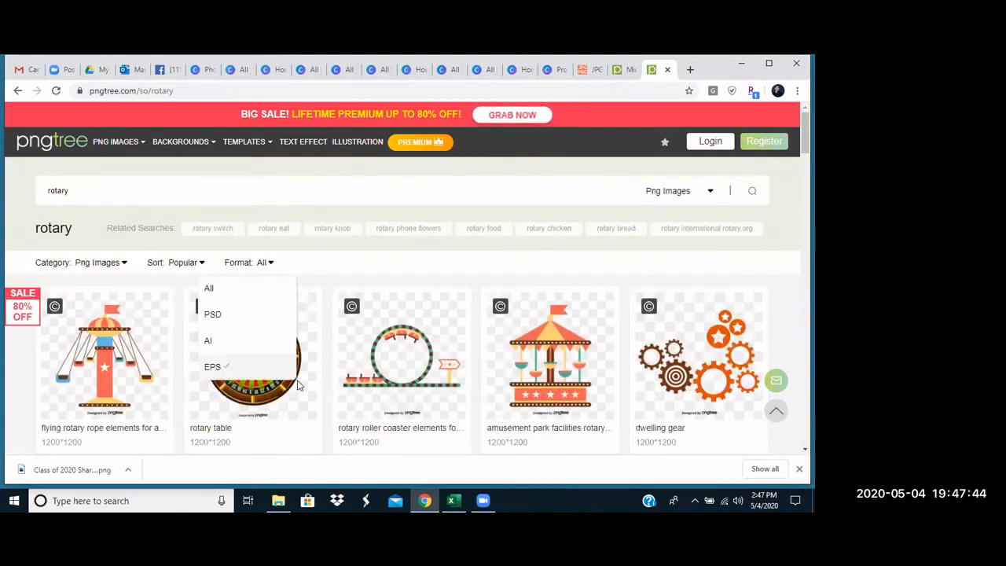
{"action": "scroll", "coordinate": [297, 380], "scroll_direction": "down", "scroll_amount": 3}
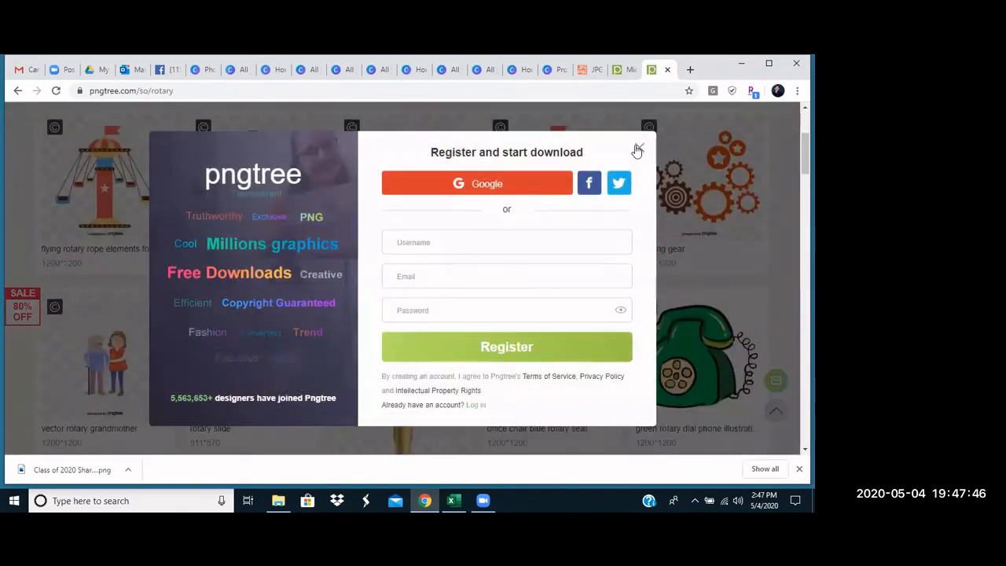
{"action": "left_click", "coordinate": [639, 149]}
{"action": "scroll", "coordinate": [283, 350], "scroll_direction": "down", "scroll_amount": 3}
{"action": "scroll", "coordinate": [277, 344], "scroll_direction": "down", "scroll_amount": 5}
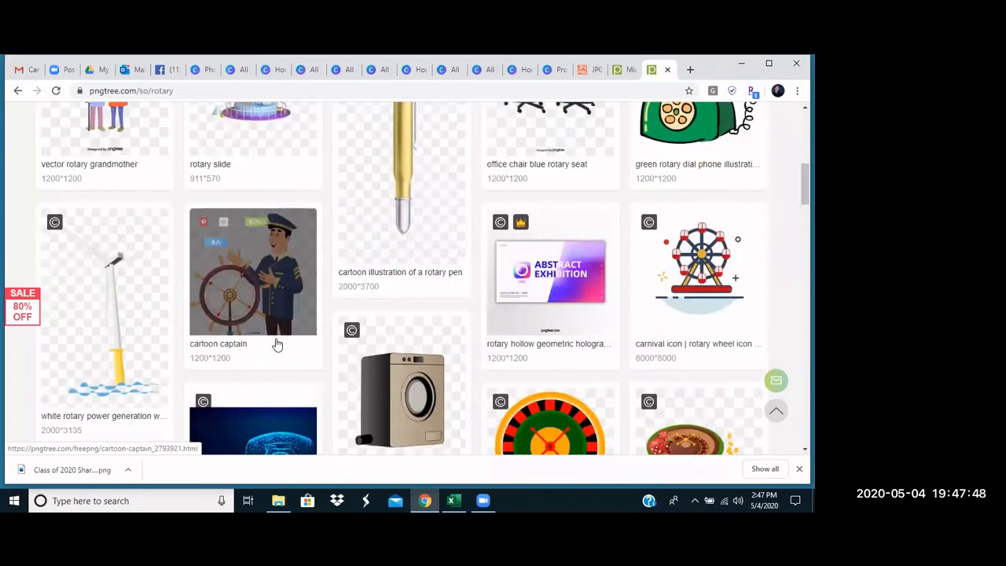
{"action": "scroll", "coordinate": [277, 344], "scroll_direction": "down", "scroll_amount": 2}
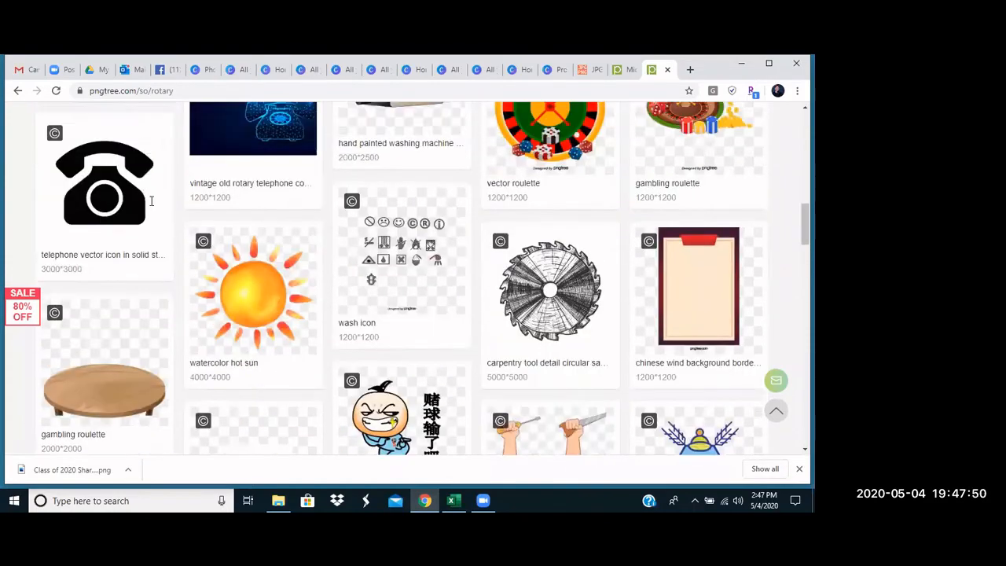
Replace the image search term with "food" and run the search
{"action": "scroll", "coordinate": [183, 201], "scroll_direction": "up", "scroll_amount": 10}
{"action": "double_click", "coordinate": [182, 202]}
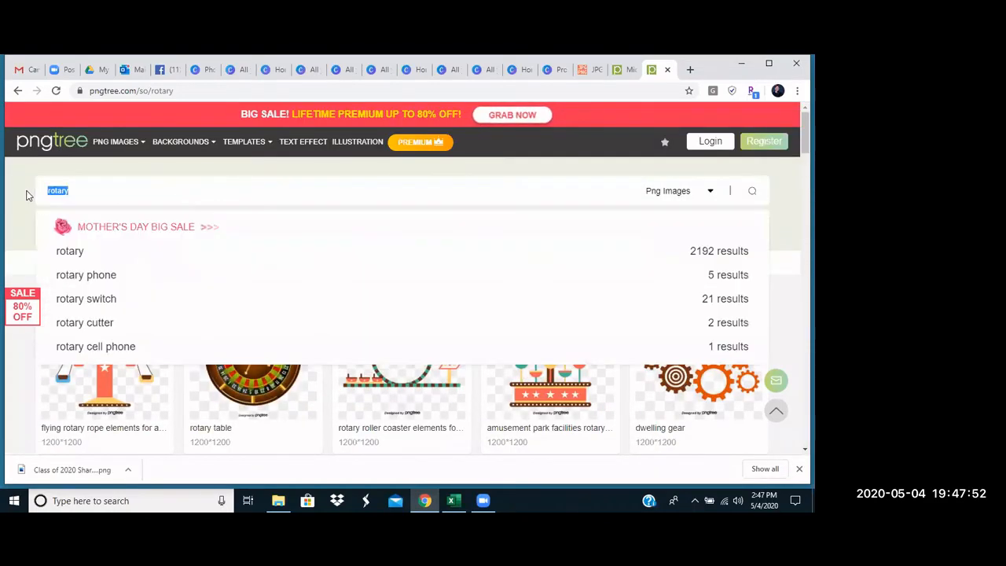
{"action": "type", "text": "food"}
{"action": "key", "text": "Return"}
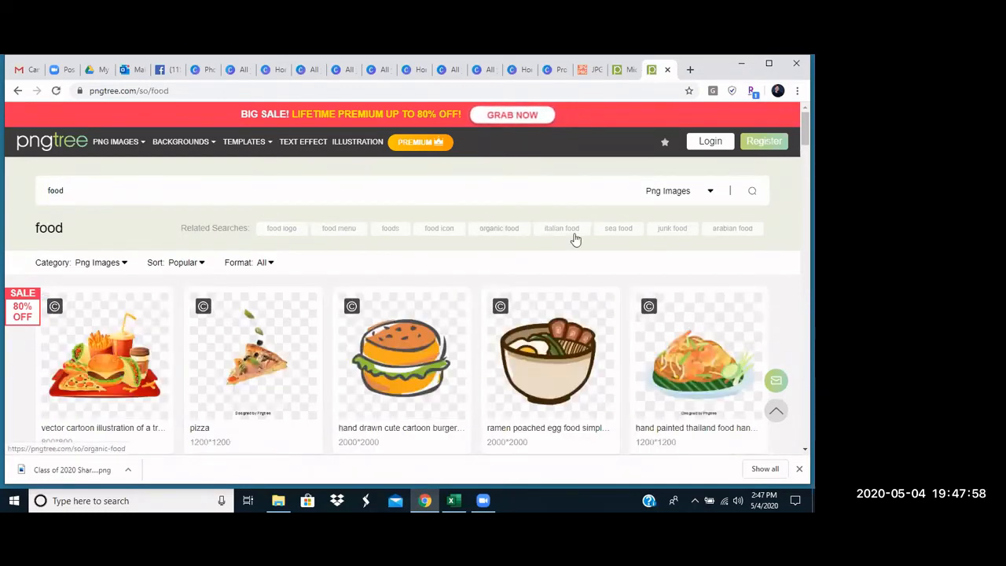
Search the PNG images for "person eating" and look through the matching graphics
{"action": "left_click", "coordinate": [102, 199]}
{"action": "type", "text": "phot"}
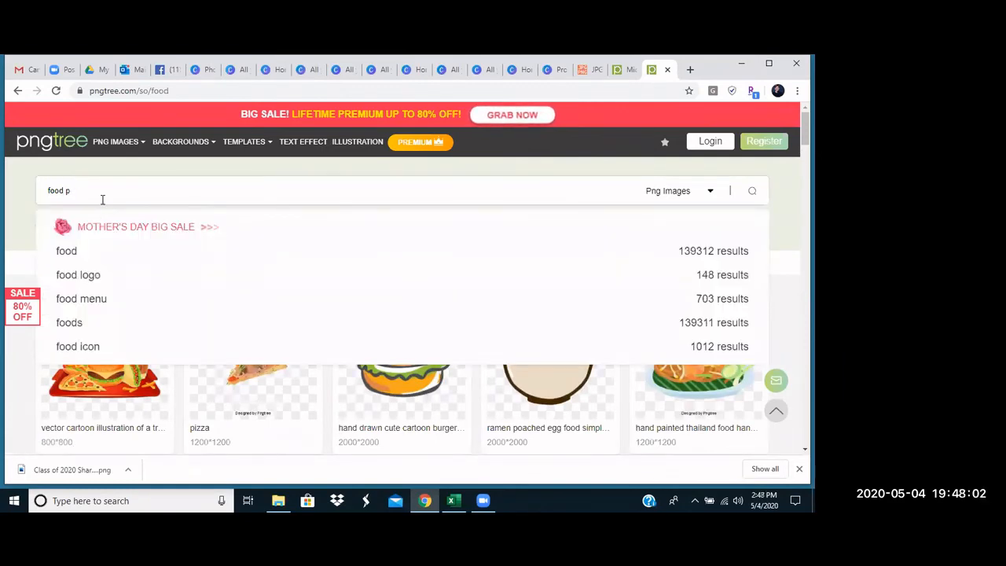
{"action": "key", "text": "BackSpace"}
{"action": "key", "text": "BackSpace"}
{"action": "type", "text": "person eating"}
{"action": "key", "text": "Return"}
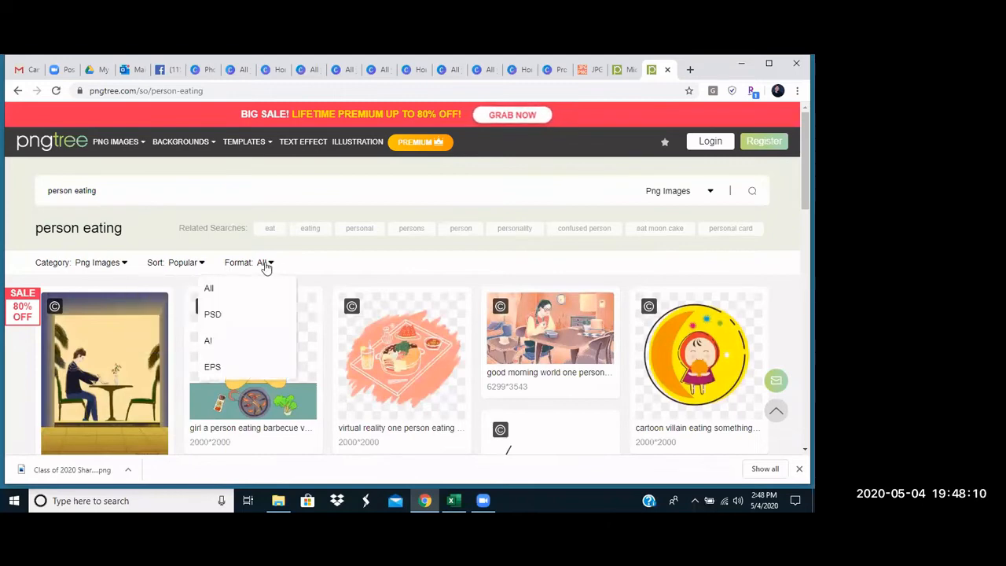
{"action": "scroll", "coordinate": [262, 341], "scroll_direction": "down", "scroll_amount": 1}
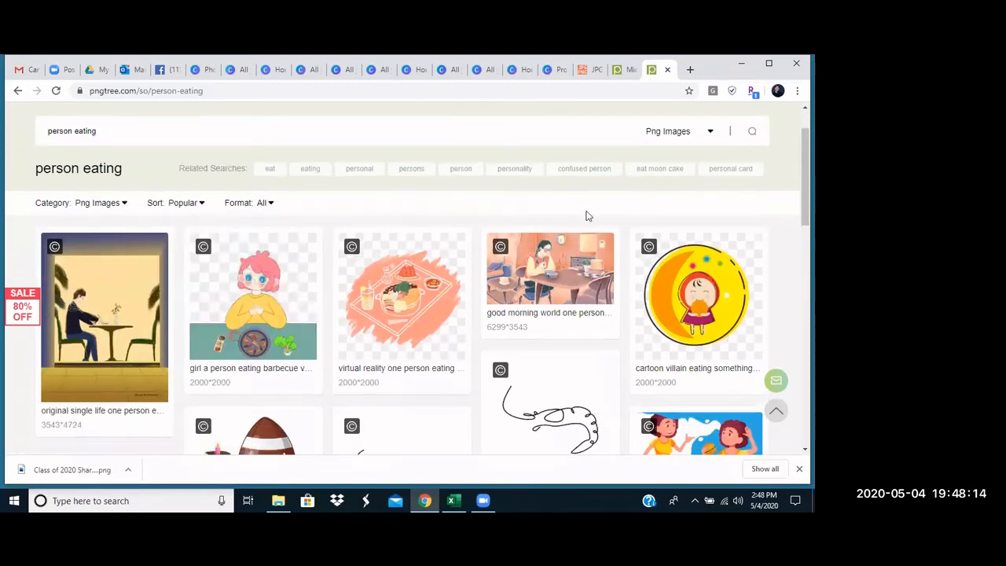
{"action": "scroll", "coordinate": [510, 235], "scroll_direction": "down", "scroll_amount": 4}
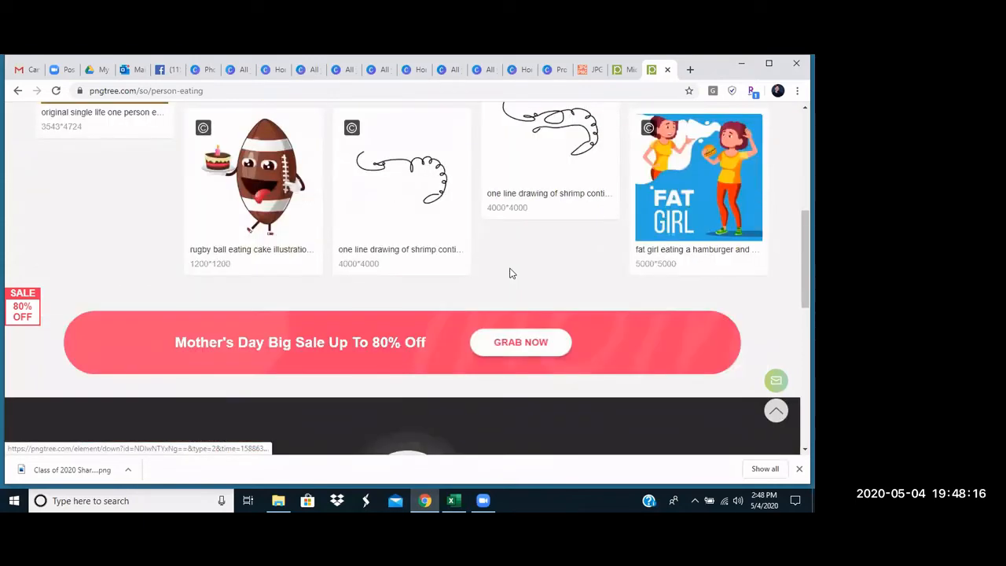
{"action": "scroll", "coordinate": [510, 273], "scroll_direction": "up", "scroll_amount": 5}
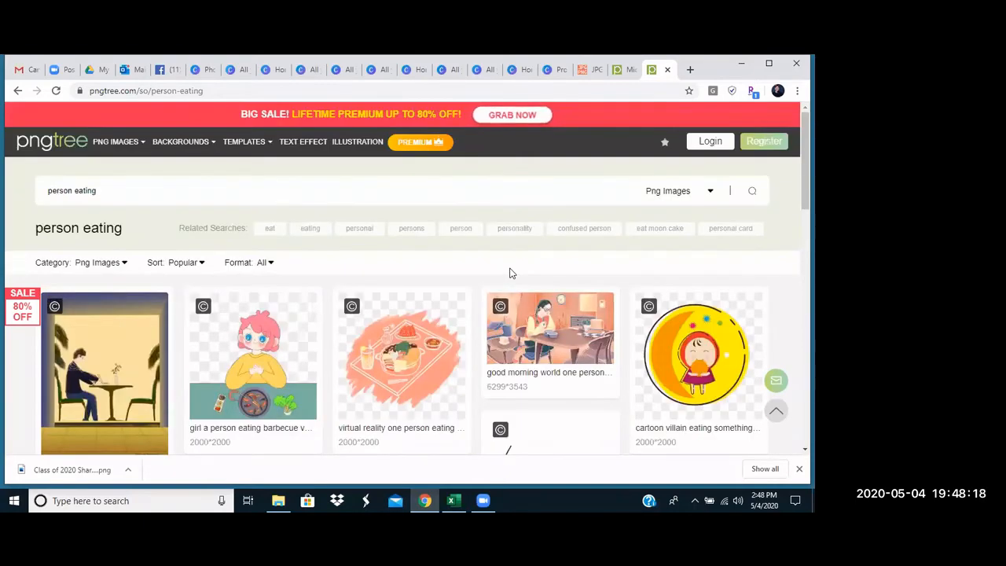
Switch to Canva, close the District Assembly & Conference design and browse the design types and templates on the home page
{"action": "left_click", "coordinate": [552, 70]}
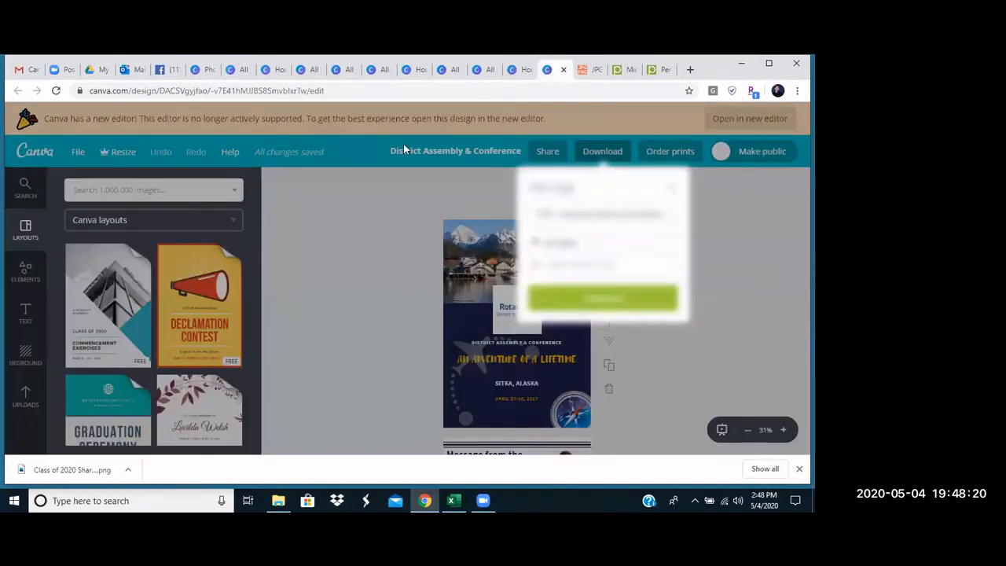
{"action": "left_click", "coordinate": [564, 70]}
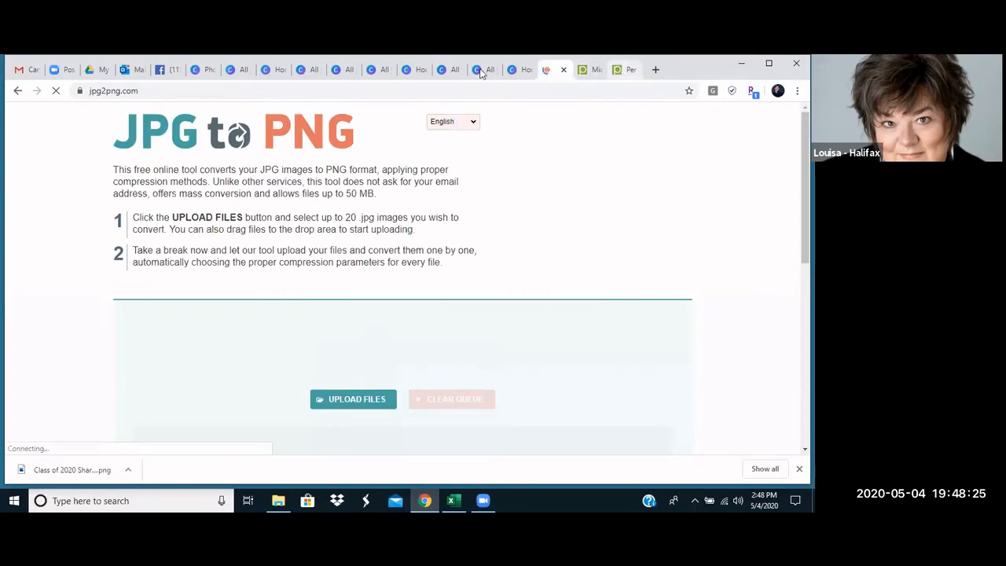
{"action": "left_click", "coordinate": [539, 70]}
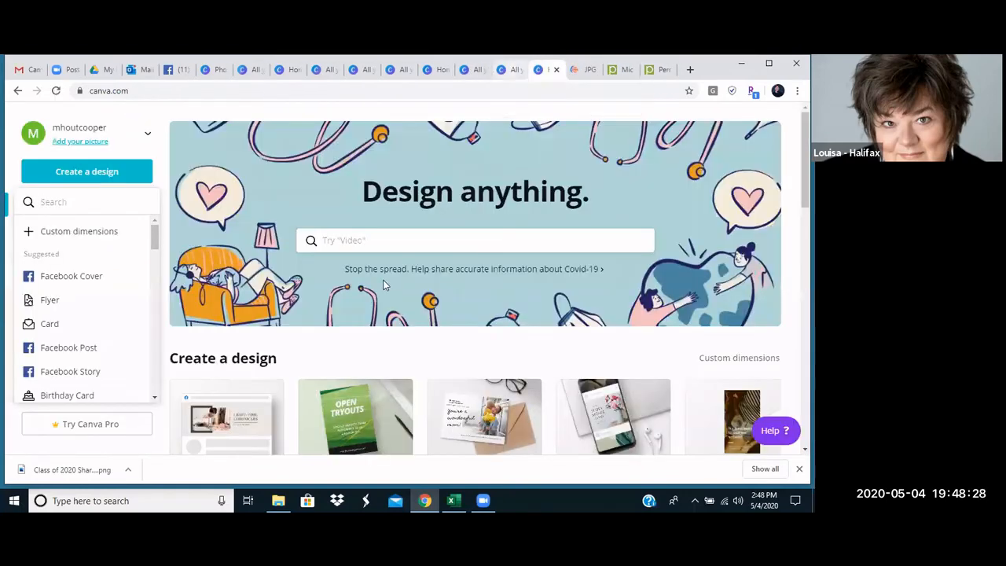
{"action": "scroll", "coordinate": [384, 285], "scroll_direction": "down", "scroll_amount": 2}
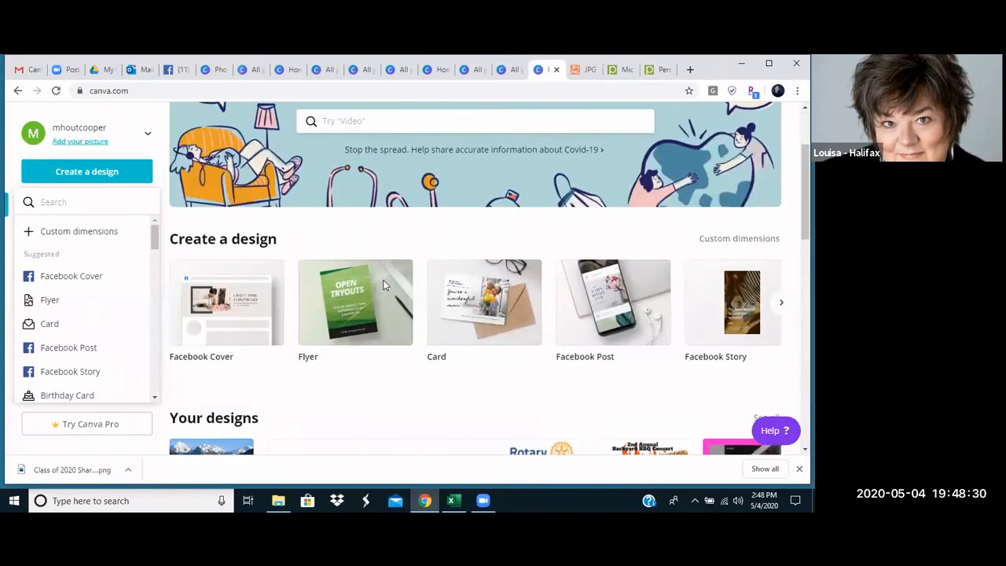
{"action": "scroll", "coordinate": [385, 286], "scroll_direction": "down", "scroll_amount": 2}
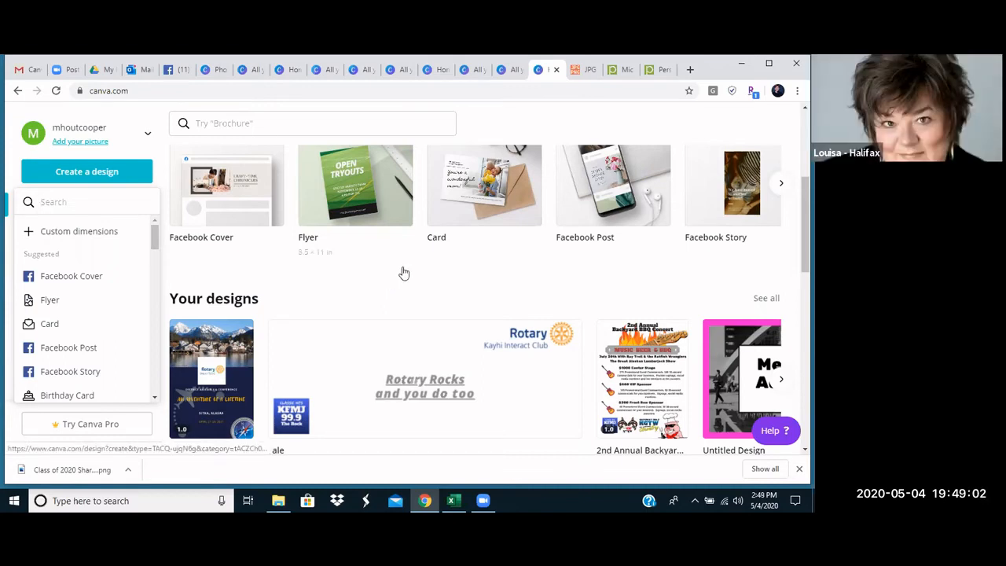
{"action": "scroll", "coordinate": [403, 273], "scroll_direction": "down", "scroll_amount": 5}
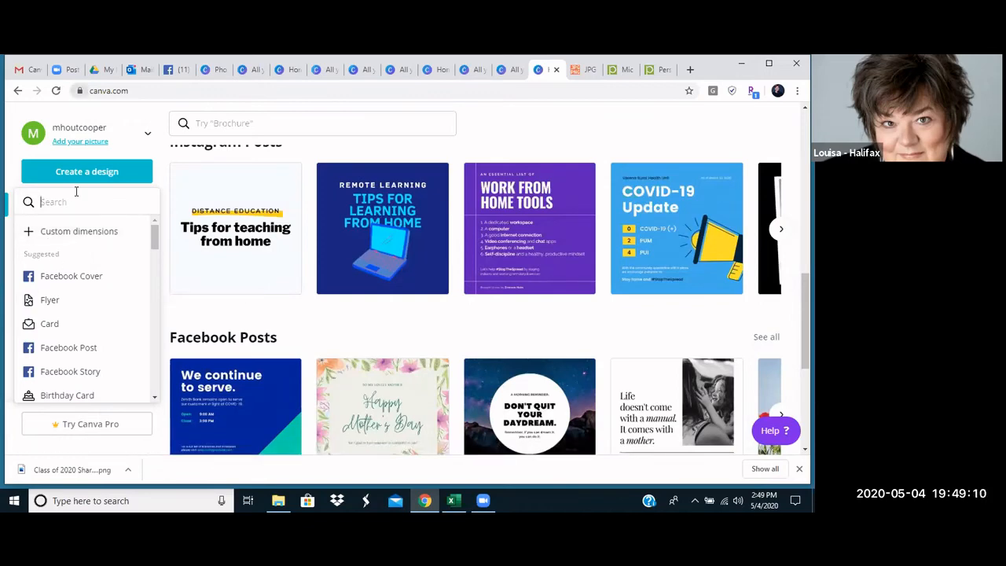
Look through the saved designs on Canva's page of all your designs
{"action": "left_click", "coordinate": [507, 71]}
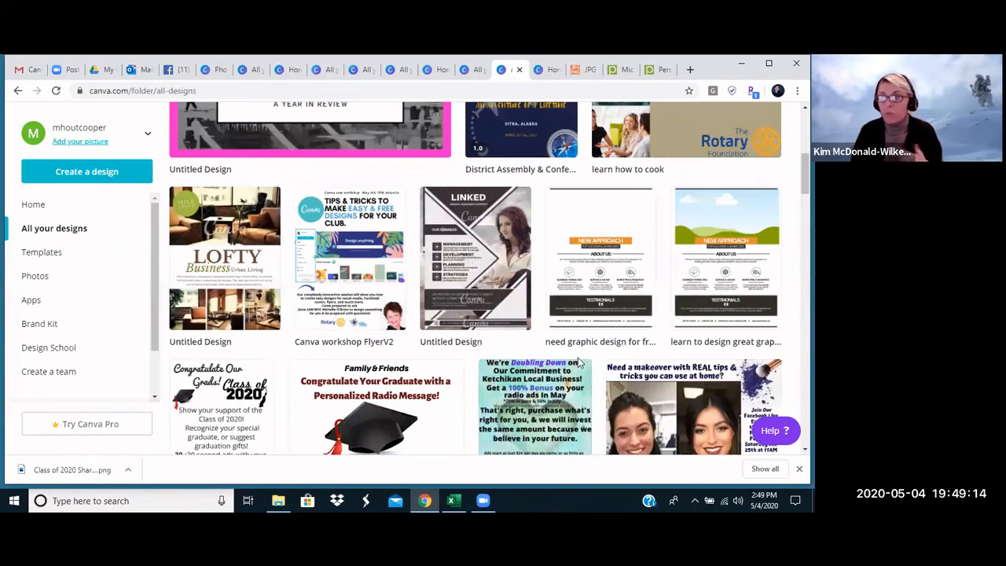
{"action": "scroll", "coordinate": [481, 298], "scroll_direction": "down", "scroll_amount": 3}
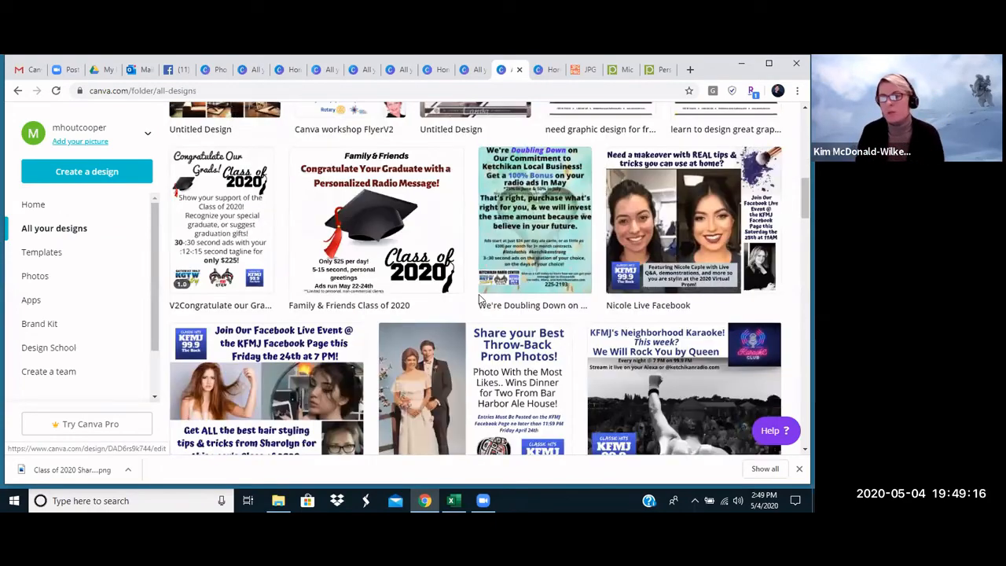
{"action": "scroll", "coordinate": [481, 299], "scroll_direction": "down", "scroll_amount": 10}
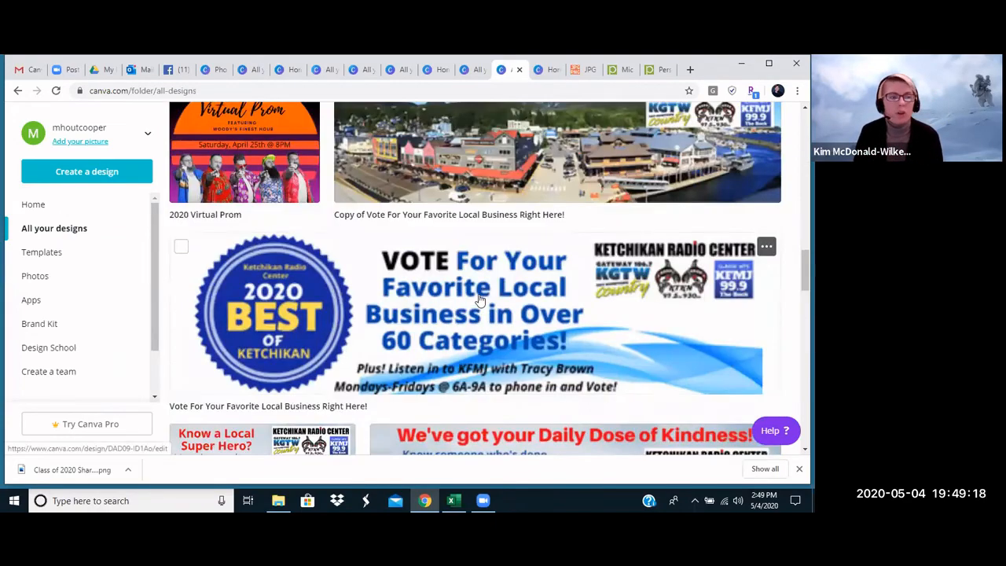
{"action": "scroll", "coordinate": [479, 300], "scroll_direction": "down", "scroll_amount": 10}
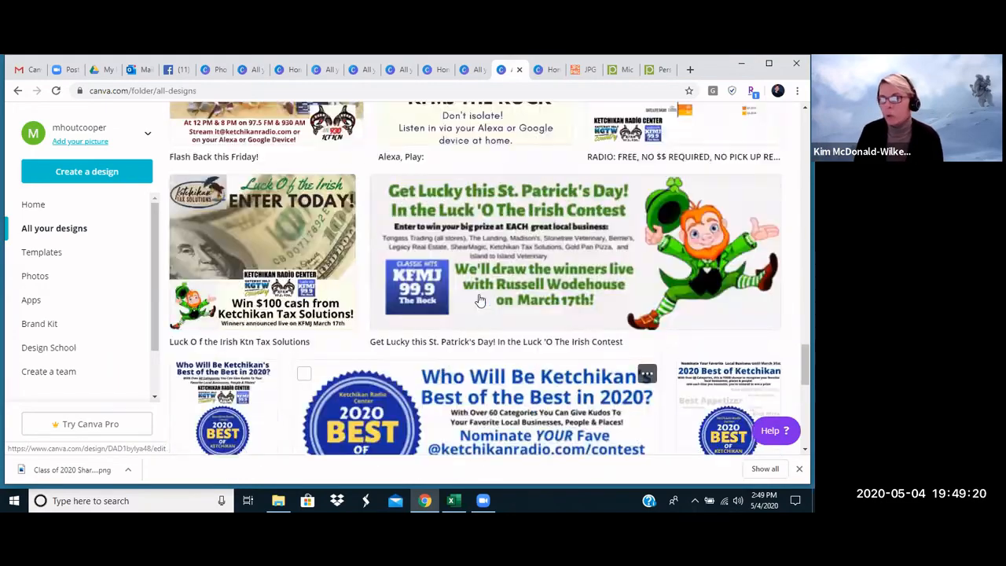
{"action": "scroll", "coordinate": [479, 300], "scroll_direction": "up", "scroll_amount": 3}
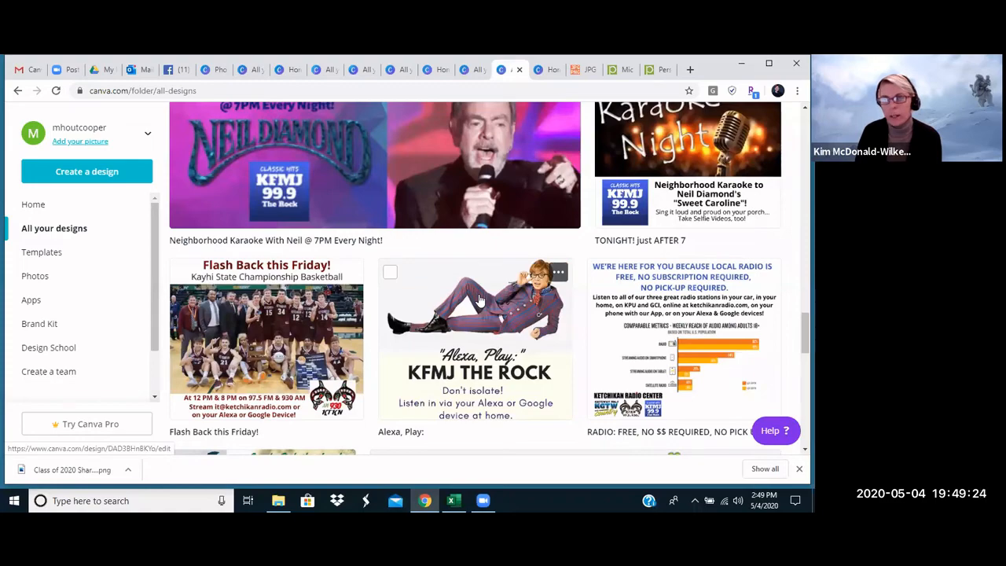
{"action": "scroll", "coordinate": [479, 300], "scroll_direction": "down", "scroll_amount": 10}
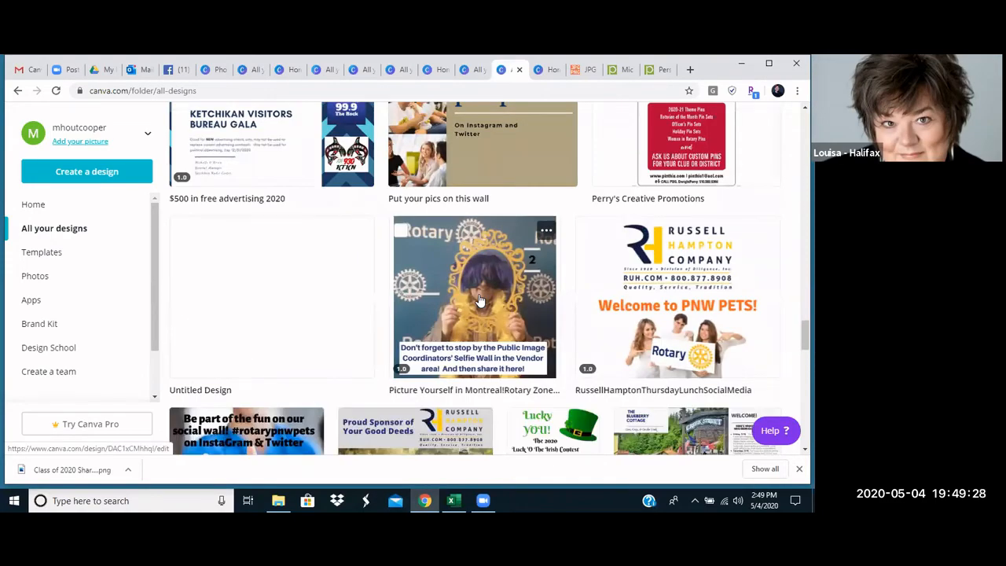
{"action": "scroll", "coordinate": [479, 300], "scroll_direction": "down", "scroll_amount": 3}
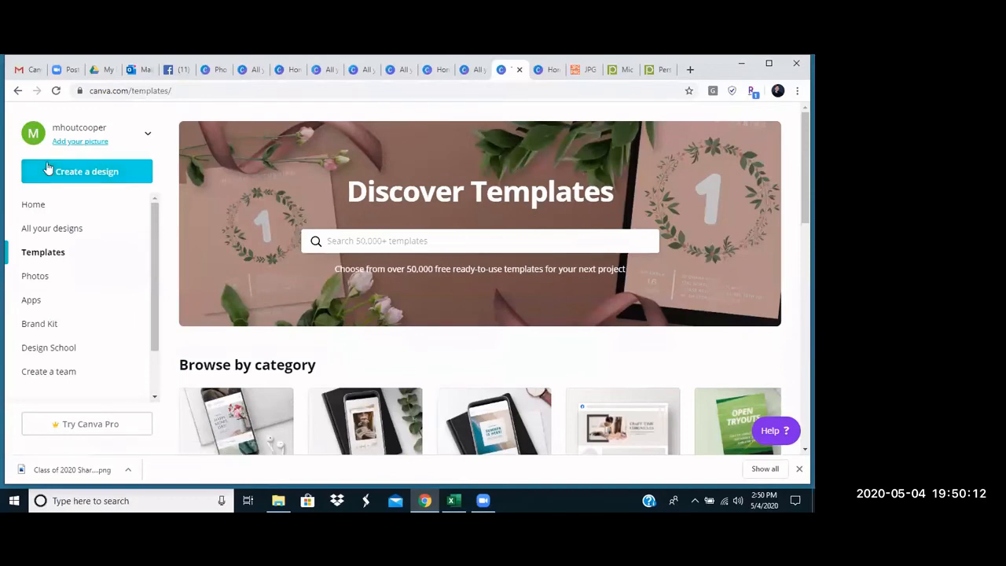
Create a new blank Instagram Post design
{"action": "left_click", "coordinate": [62, 173]}
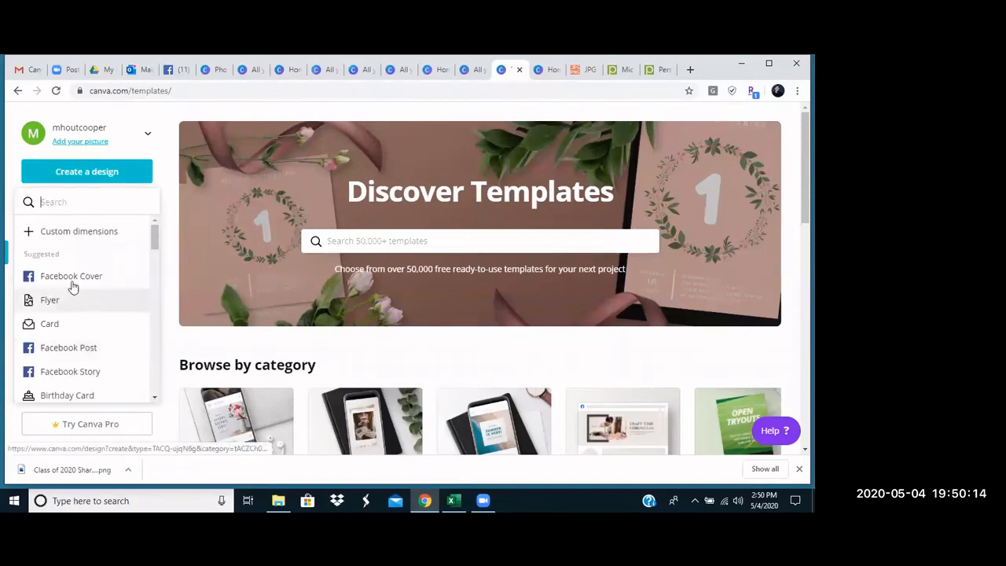
{"action": "scroll", "coordinate": [73, 346], "scroll_direction": "down", "scroll_amount": 3}
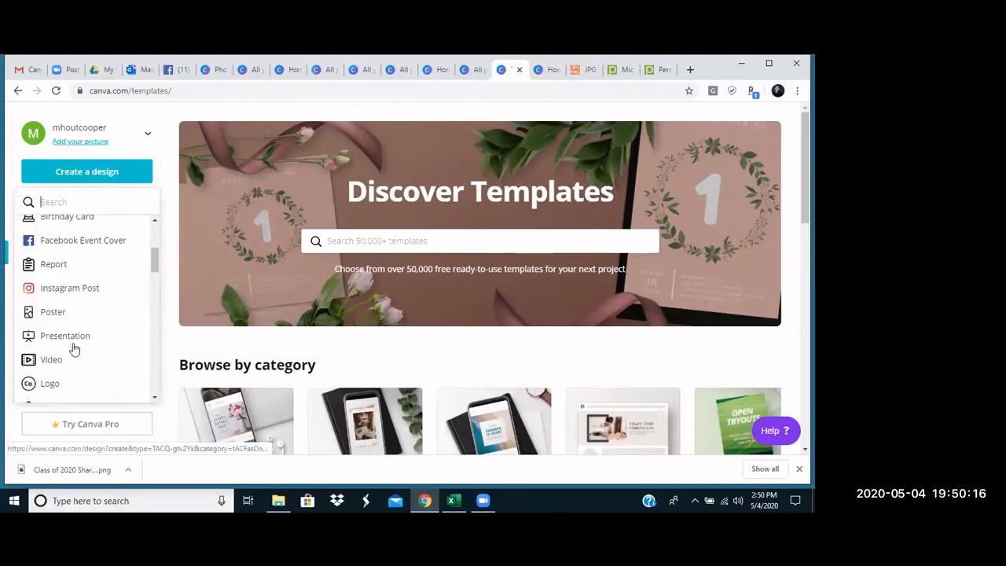
{"action": "left_click", "coordinate": [76, 289]}
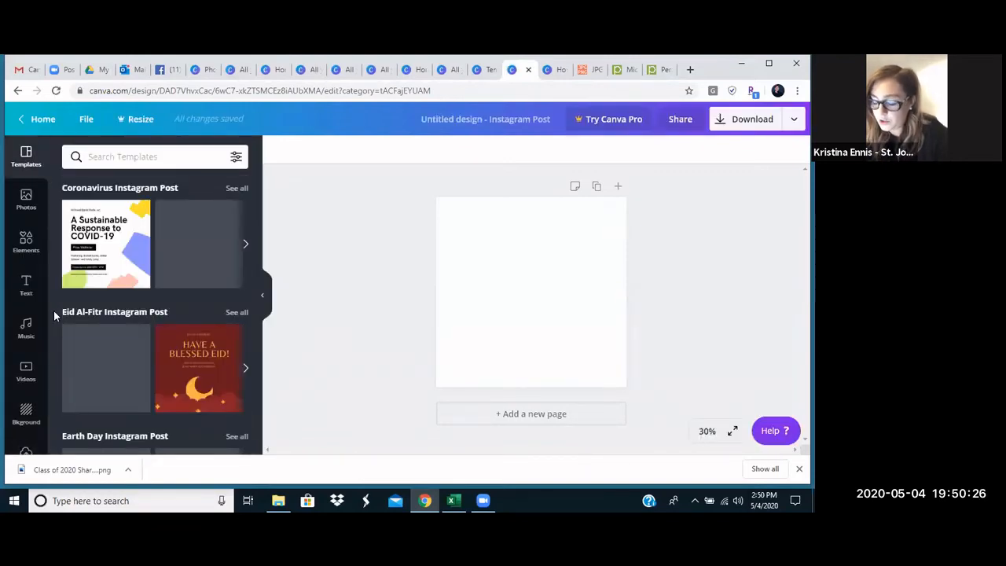
Browse the Instagram post template categories and open the full Summer Instagram Post collection
{"action": "scroll", "coordinate": [116, 312], "scroll_direction": "down", "scroll_amount": 7}
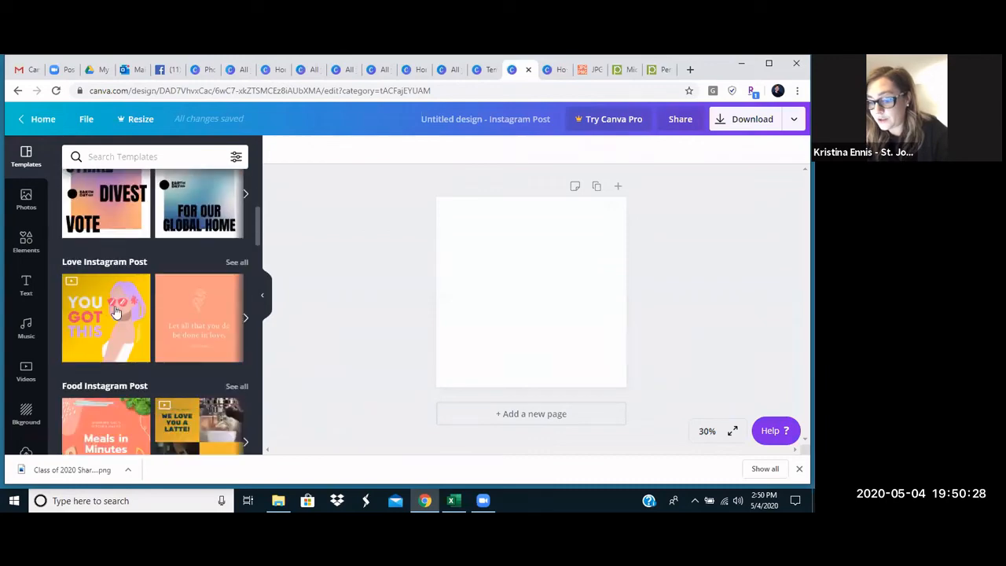
{"action": "scroll", "coordinate": [116, 312], "scroll_direction": "down", "scroll_amount": 3}
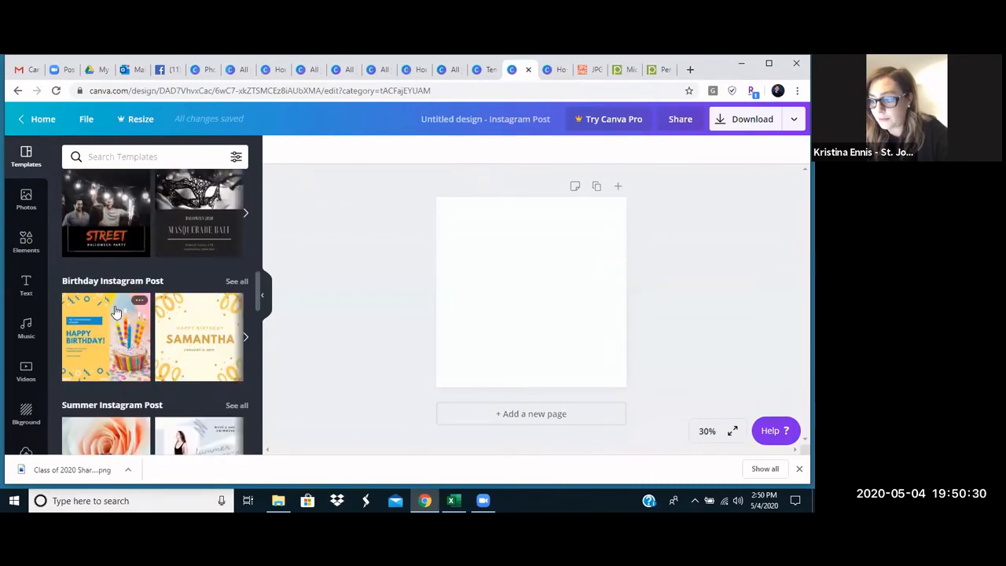
{"action": "scroll", "coordinate": [116, 312], "scroll_direction": "down", "scroll_amount": 3}
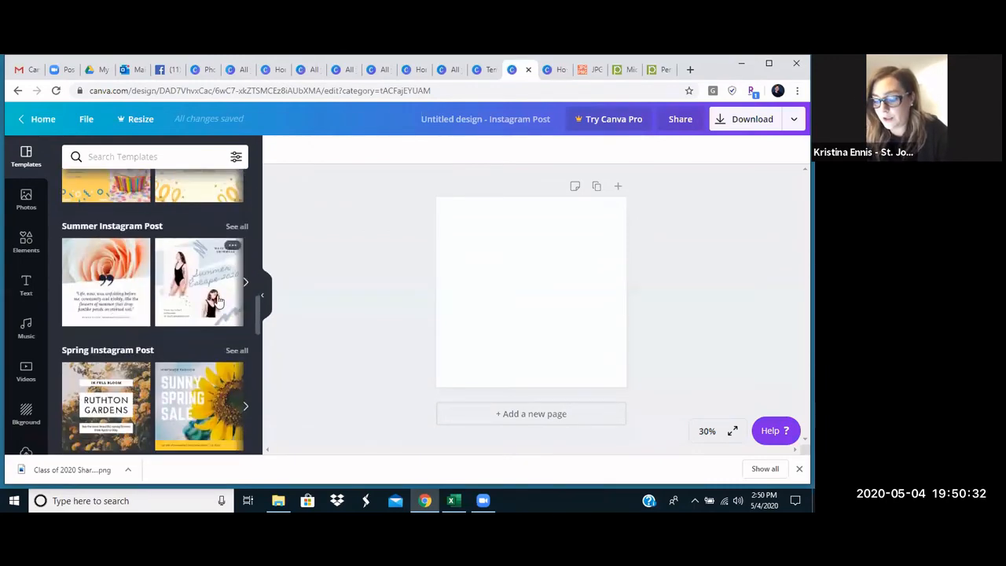
{"action": "left_click", "coordinate": [120, 227]}
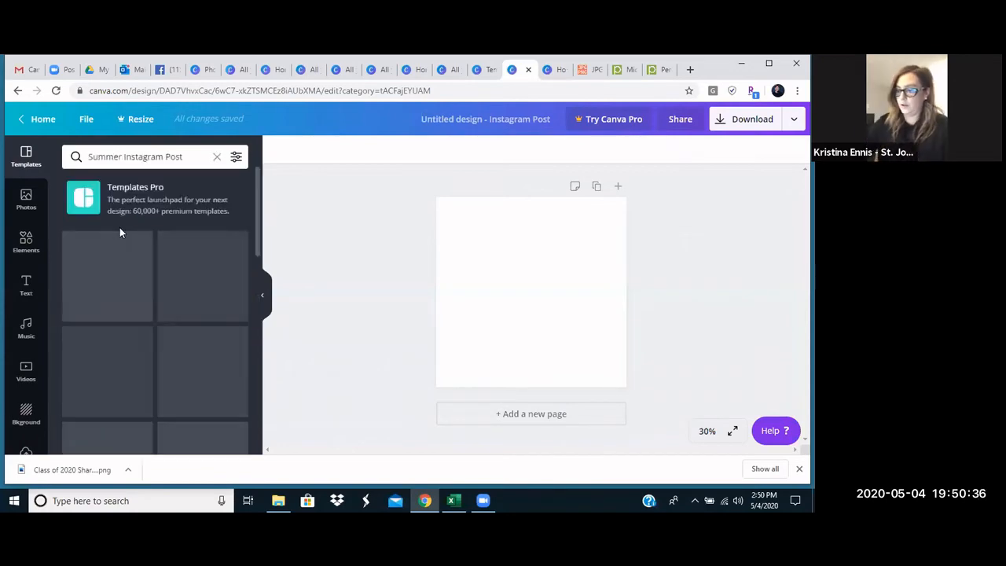
Examine the Summer Instagram Post templates through to the end of the collection, including which ones are free, and return to its start
{"action": "scroll", "coordinate": [223, 343], "scroll_direction": "down", "scroll_amount": 3}
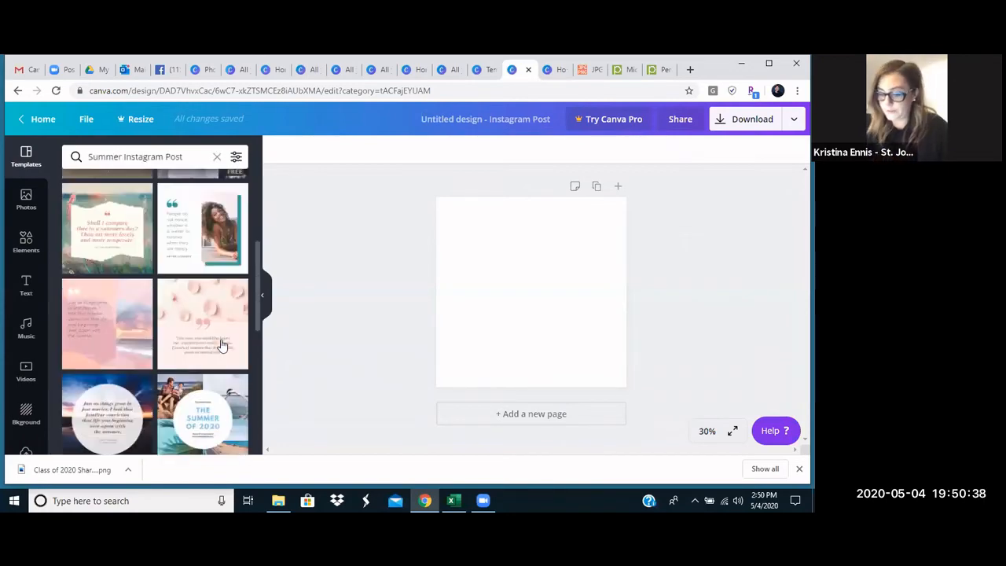
{"action": "scroll", "coordinate": [222, 343], "scroll_direction": "down", "scroll_amount": 3}
{"action": "scroll", "coordinate": [223, 343], "scroll_direction": "down", "scroll_amount": 3}
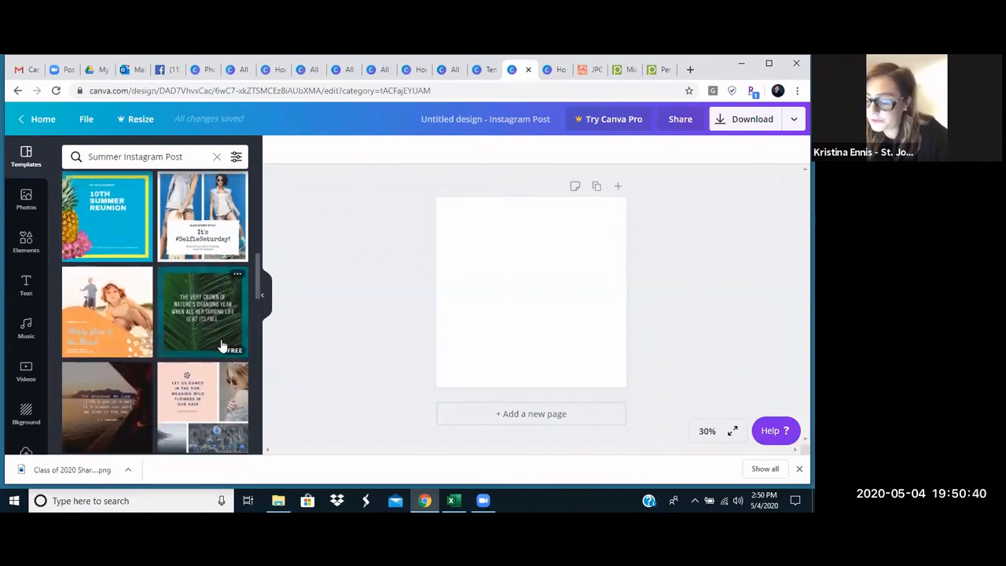
{"action": "scroll", "coordinate": [222, 343], "scroll_direction": "down", "scroll_amount": 3}
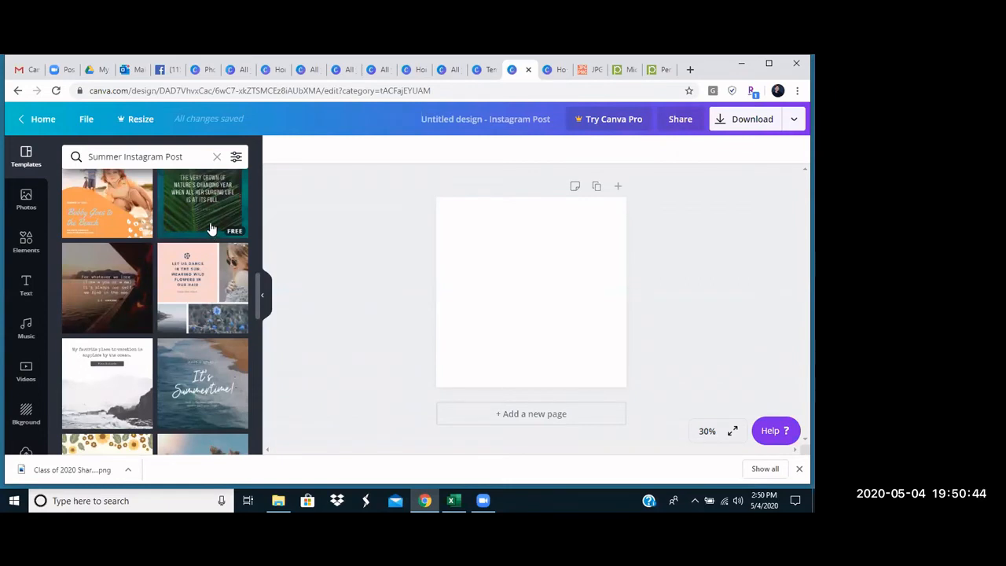
{"action": "scroll", "coordinate": [210, 229], "scroll_direction": "up", "scroll_amount": 2}
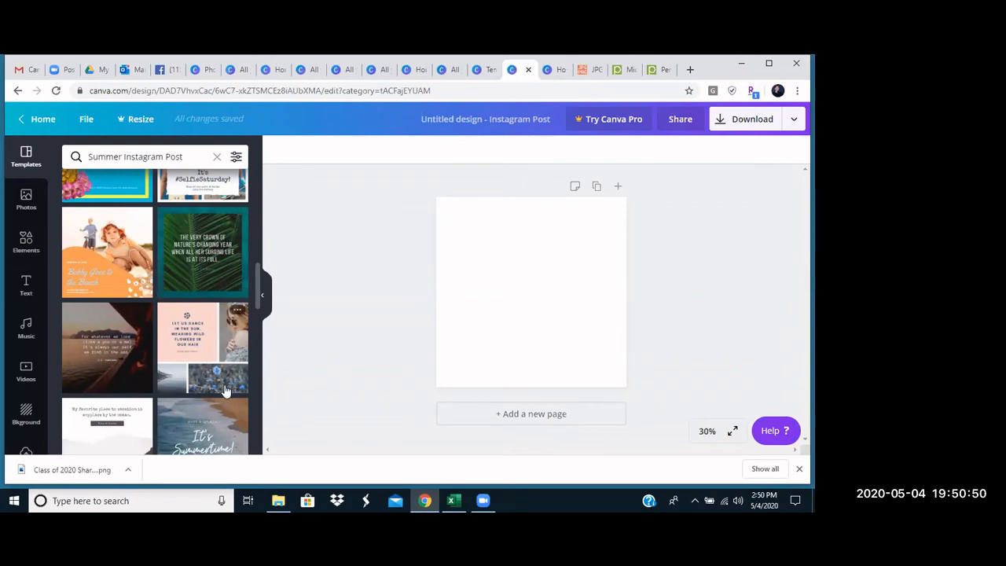
{"action": "scroll", "coordinate": [226, 391], "scroll_direction": "down", "scroll_amount": 10}
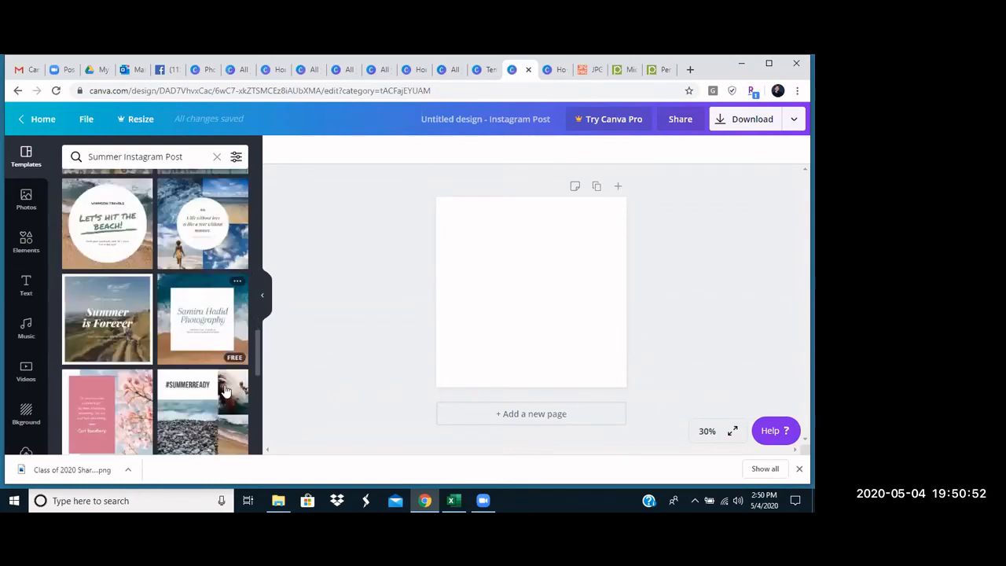
{"action": "scroll", "coordinate": [225, 391], "scroll_direction": "down", "scroll_amount": 10}
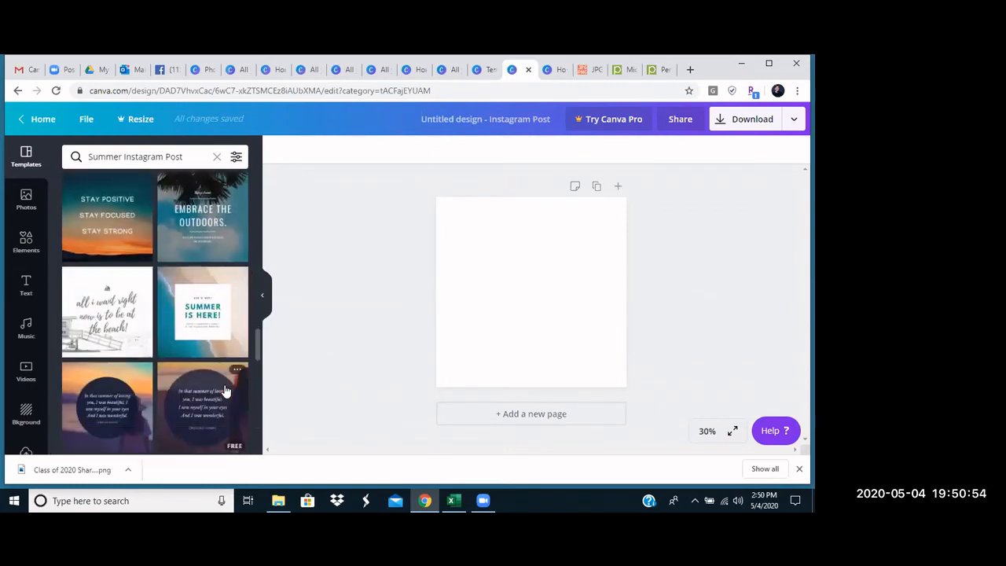
{"action": "scroll", "coordinate": [225, 382], "scroll_direction": "down", "scroll_amount": 10}
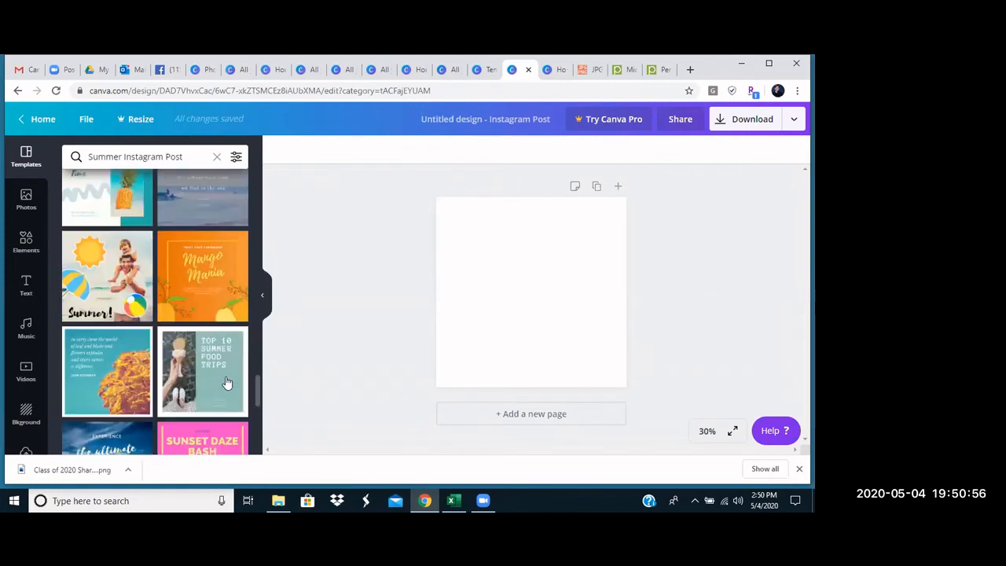
{"action": "scroll", "coordinate": [226, 382], "scroll_direction": "down", "scroll_amount": 10}
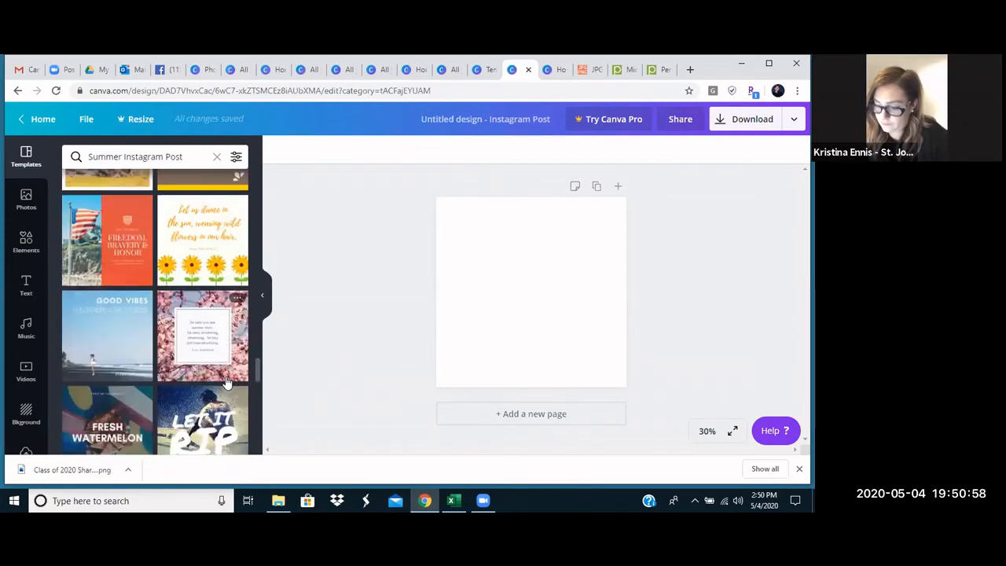
{"action": "scroll", "coordinate": [223, 387], "scroll_direction": "down", "scroll_amount": 3}
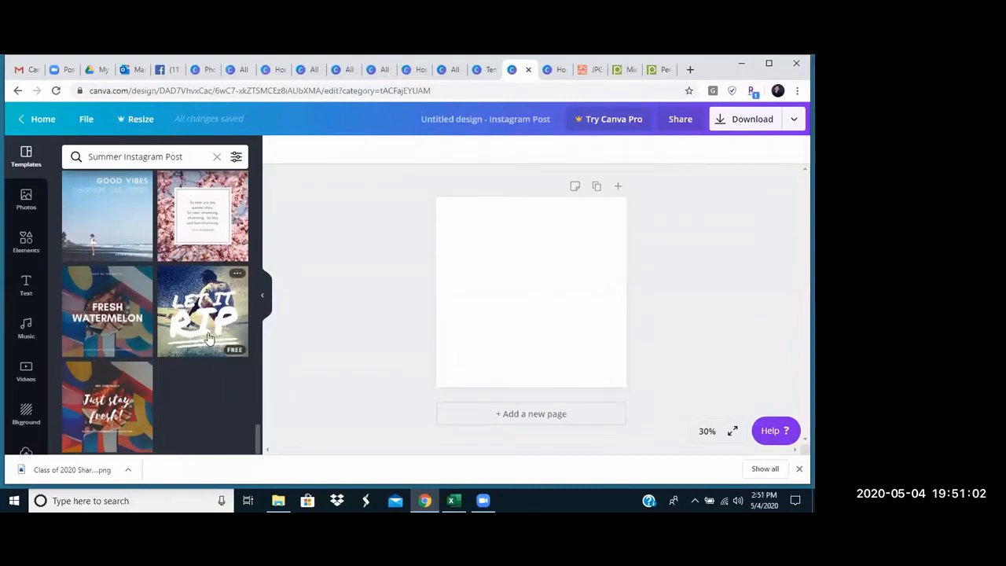
{"action": "scroll", "coordinate": [202, 336], "scroll_direction": "up", "scroll_amount": 3}
{"action": "scroll", "coordinate": [202, 336], "scroll_direction": "up", "scroll_amount": 10}
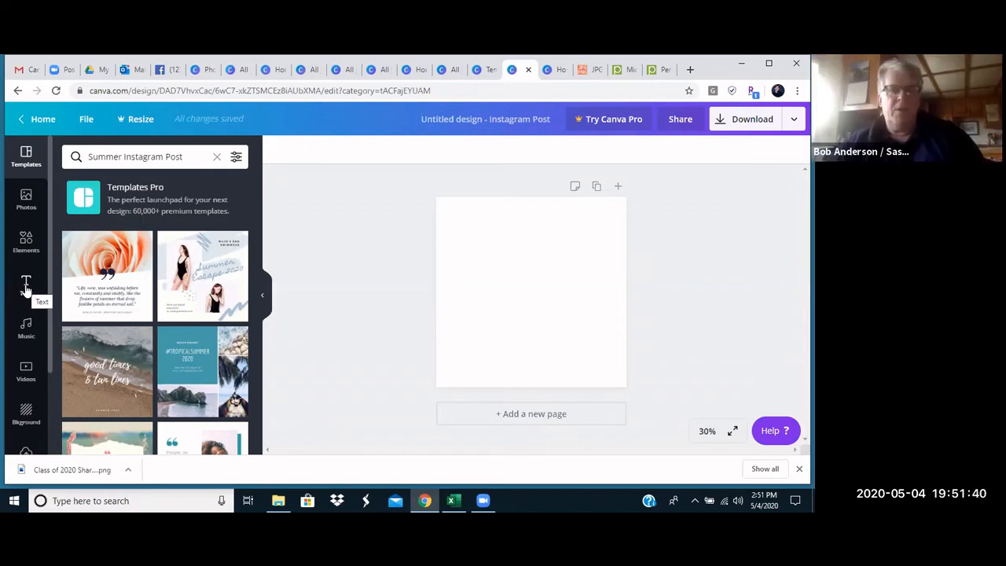
Look through the stock video categories available for the design, from Aerial Shots down to Nature and People
{"action": "left_click", "coordinate": [26, 373]}
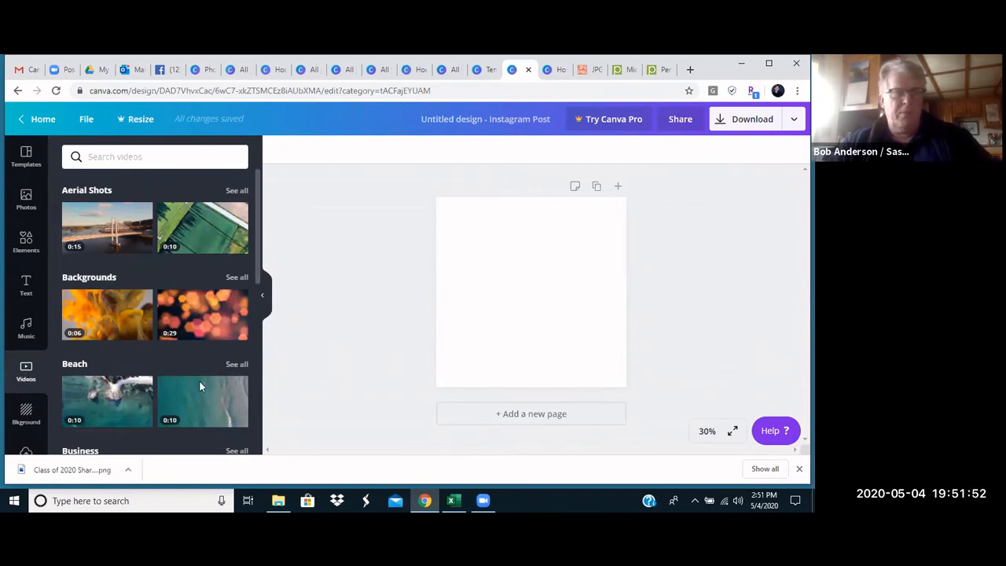
{"action": "scroll", "coordinate": [199, 381], "scroll_direction": "down", "scroll_amount": 4}
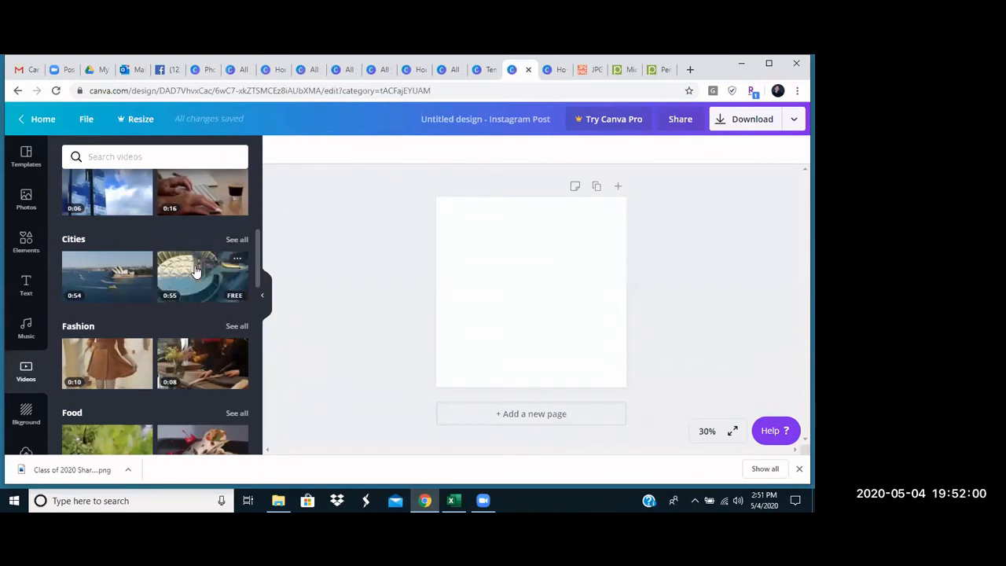
{"action": "scroll", "coordinate": [195, 271], "scroll_direction": "up", "scroll_amount": 4}
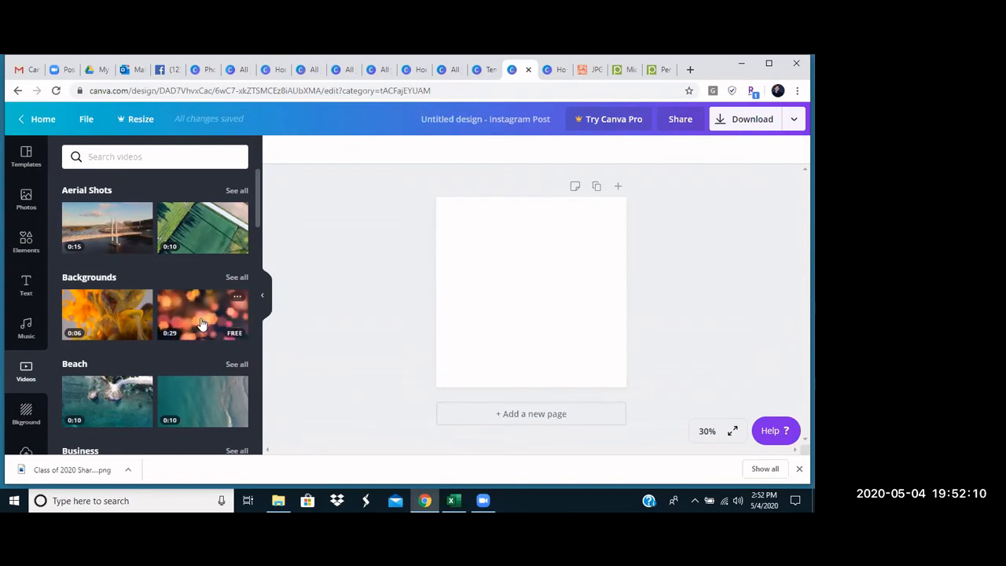
{"action": "scroll", "coordinate": [201, 323], "scroll_direction": "down", "scroll_amount": 3}
{"action": "scroll", "coordinate": [201, 323], "scroll_direction": "down", "scroll_amount": 2}
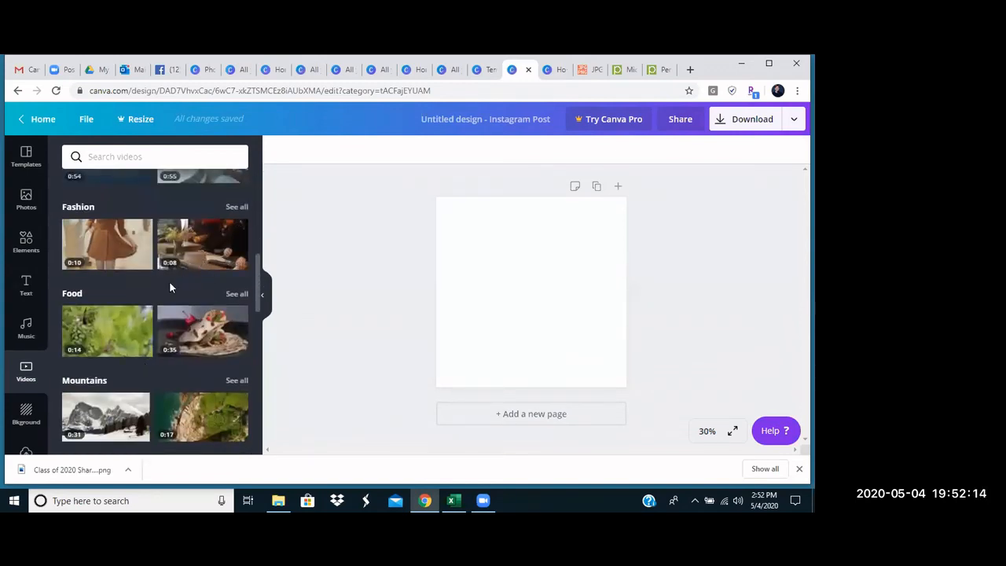
{"action": "scroll", "coordinate": [185, 342], "scroll_direction": "down", "scroll_amount": 2}
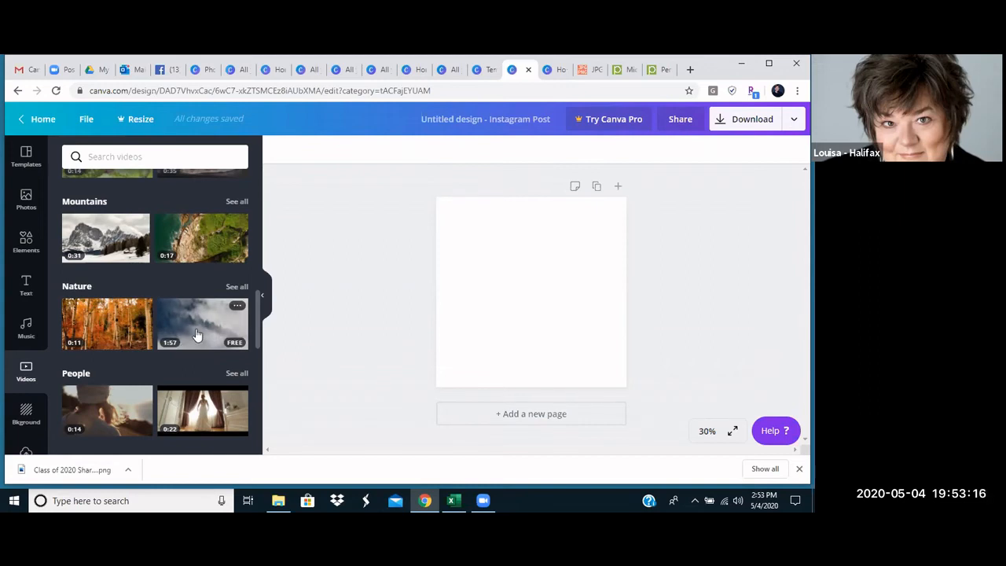
Create a new blank Presentation design and open the pages of the Black and Yellow Modern Creative Presentation template
{"action": "left_click", "coordinate": [48, 120]}
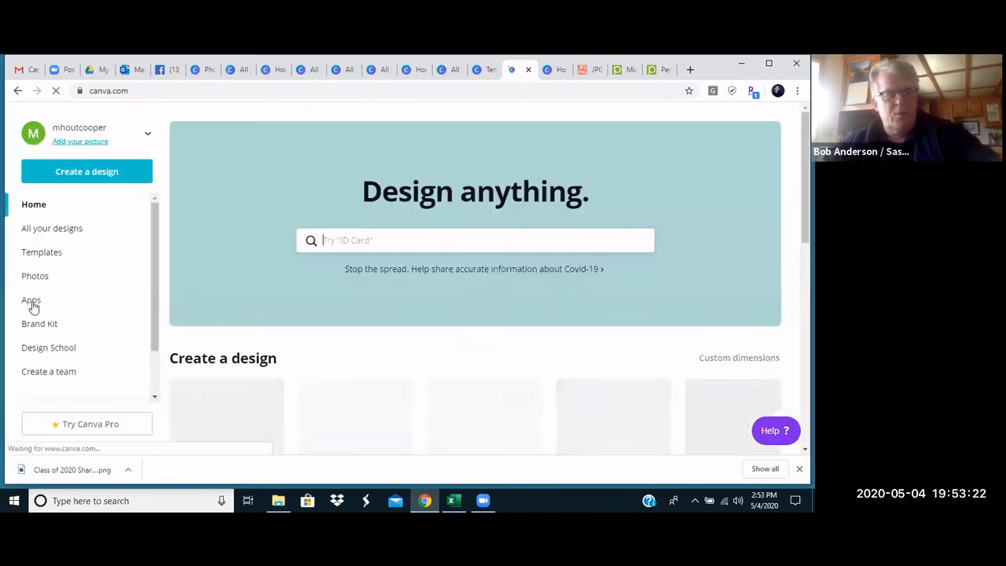
{"action": "left_click", "coordinate": [88, 172]}
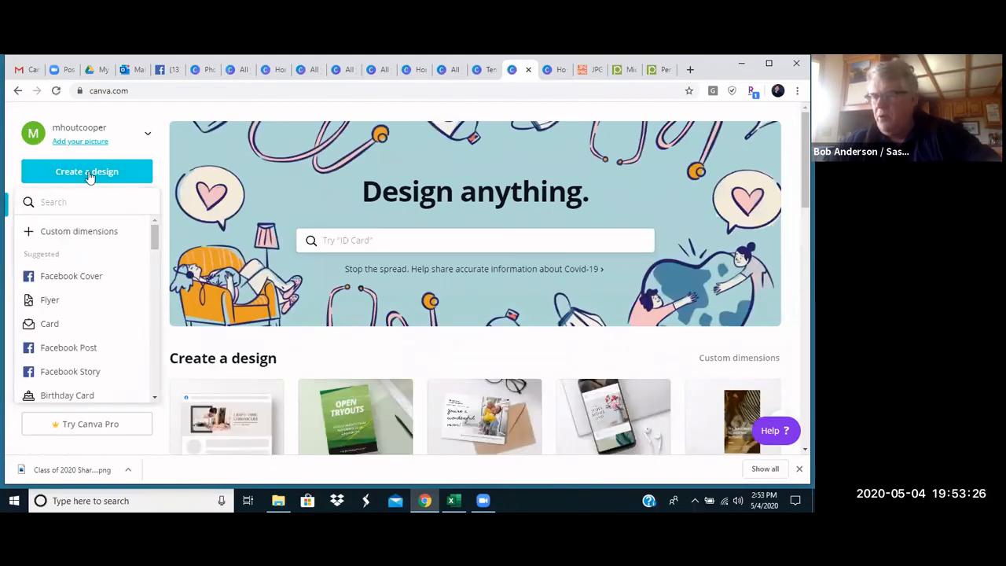
{"action": "scroll", "coordinate": [107, 372], "scroll_direction": "down", "scroll_amount": 3}
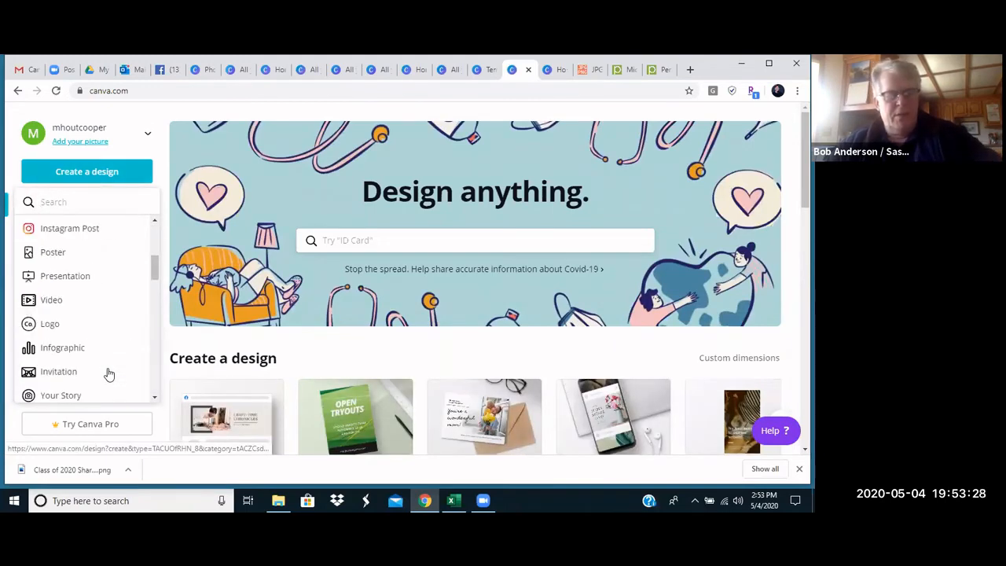
{"action": "left_click", "coordinate": [87, 281]}
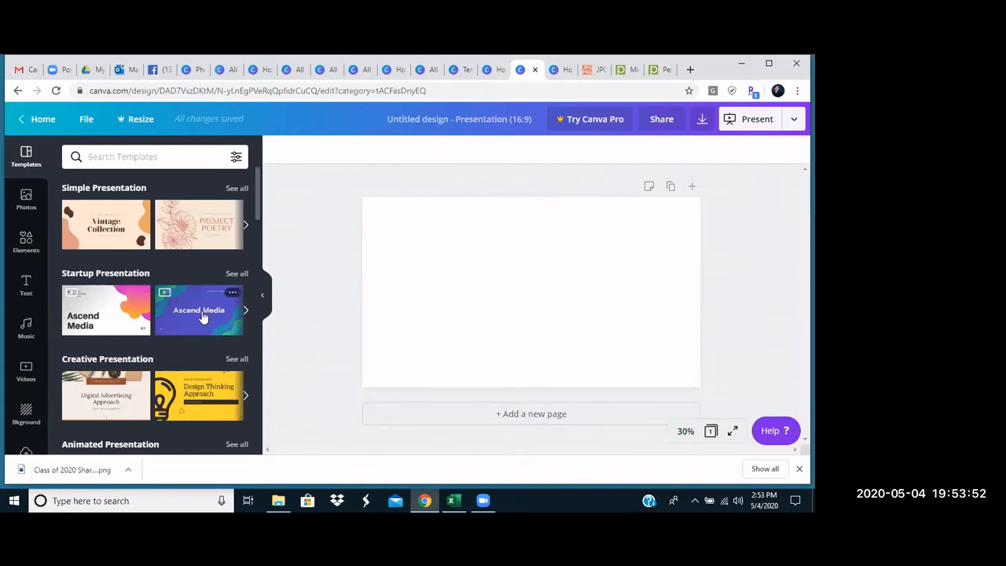
{"action": "left_click", "coordinate": [195, 390]}
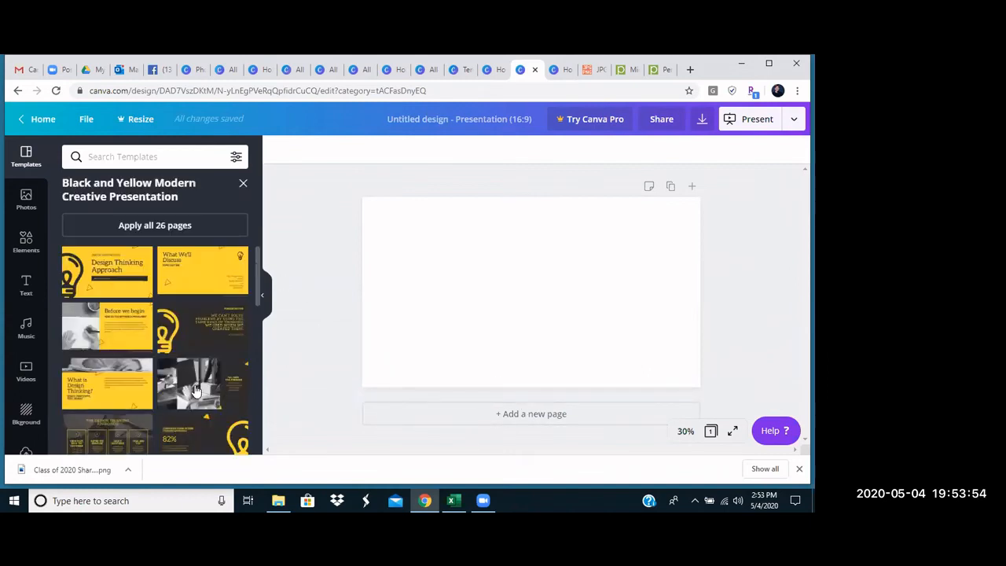
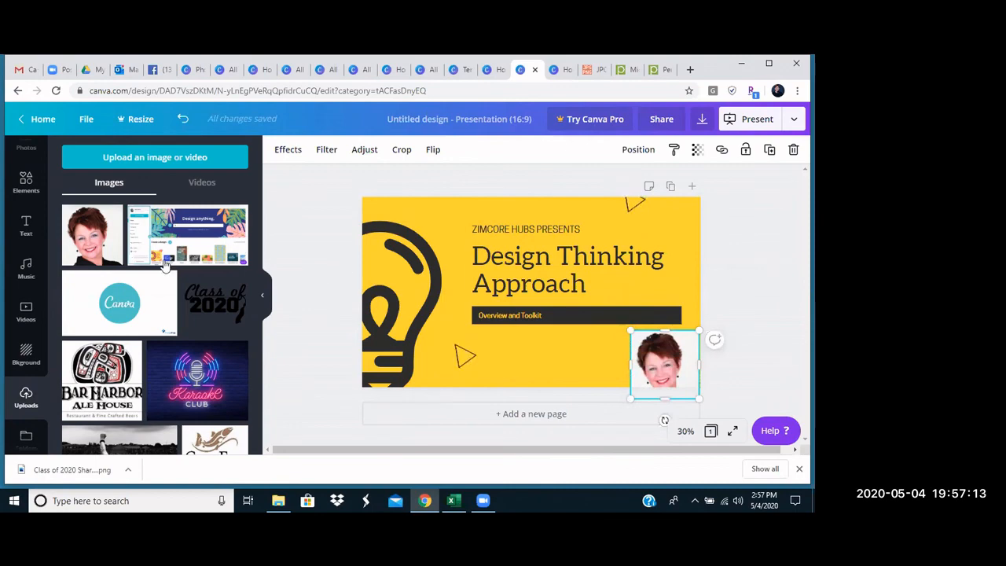
Add the uploaded Rotary Kayhi Interact Club logo to the slide and place it below the subtitle bar, beside the portrait photo
{"action": "scroll", "coordinate": [141, 275], "scroll_direction": "down", "scroll_amount": 5}
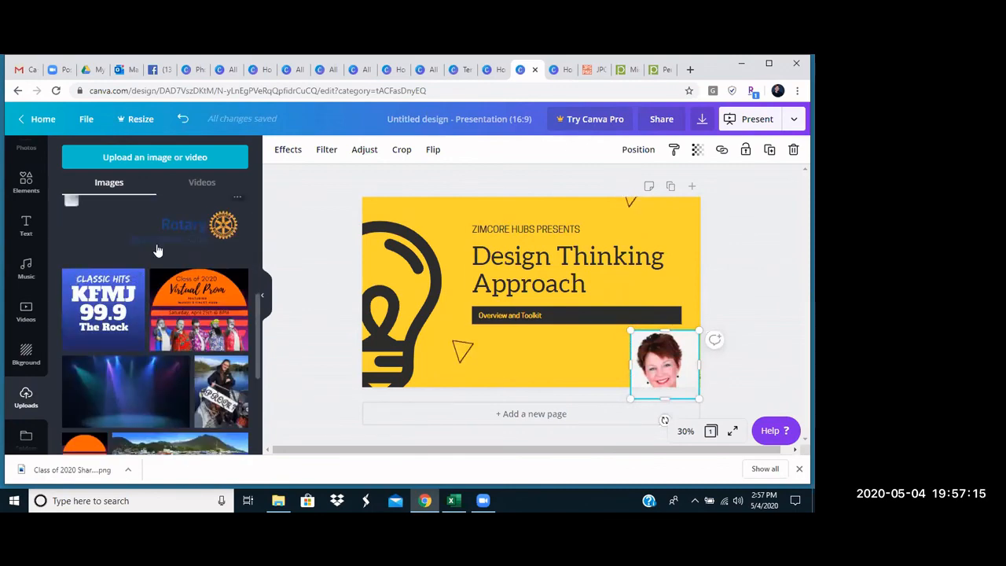
{"action": "left_click", "coordinate": [155, 250]}
{"action": "left_click_drag", "start_coordinate": [578, 303], "coordinate": [566, 359]}
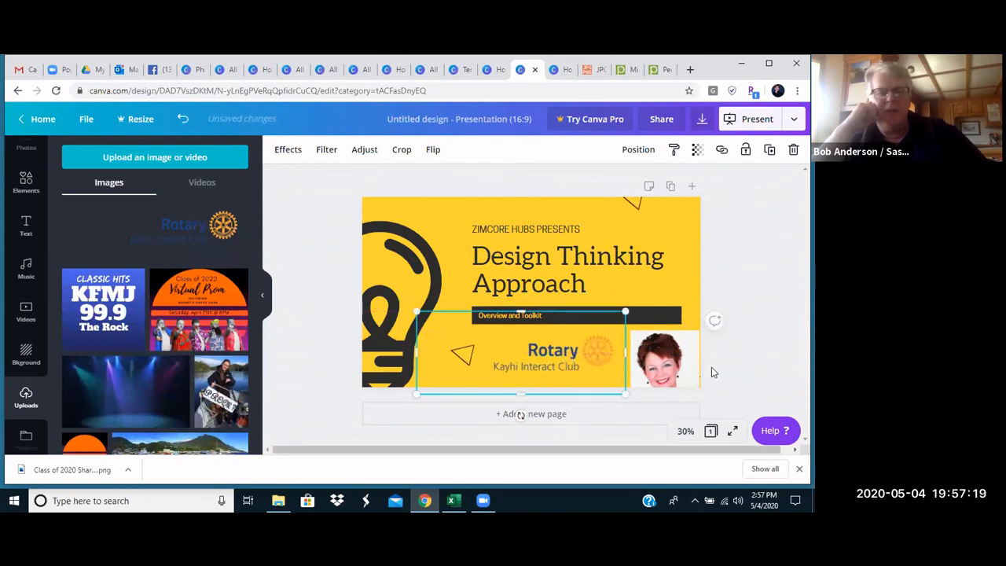
Move the portrait photo slightly inward and shrink it to fit within the slide, aligned with the end of the subtitle bar
{"action": "left_click", "coordinate": [661, 347]}
{"action": "left_click_drag", "start_coordinate": [661, 348], "coordinate": [665, 349]}
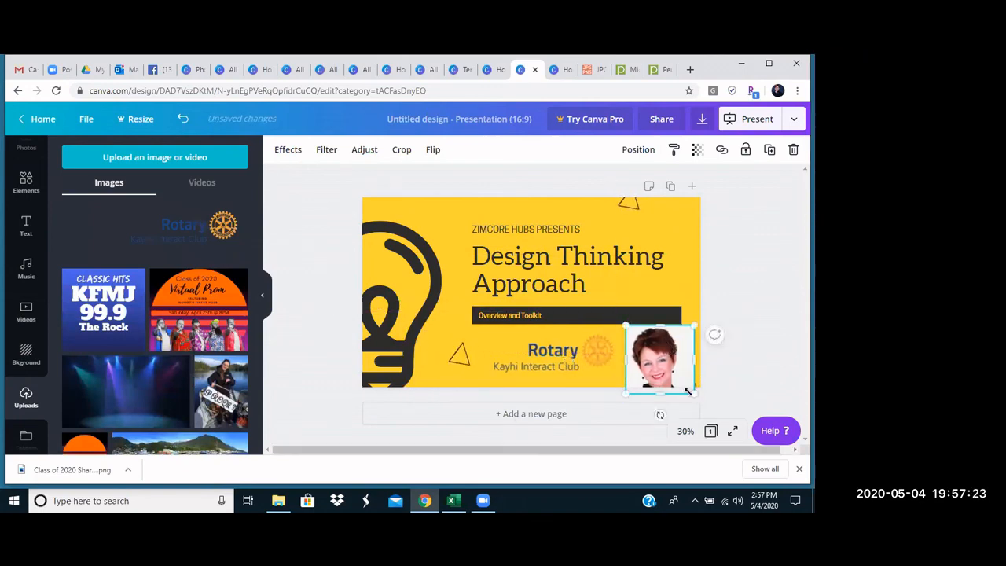
{"action": "left_click_drag", "start_coordinate": [695, 393], "coordinate": [680, 380]}
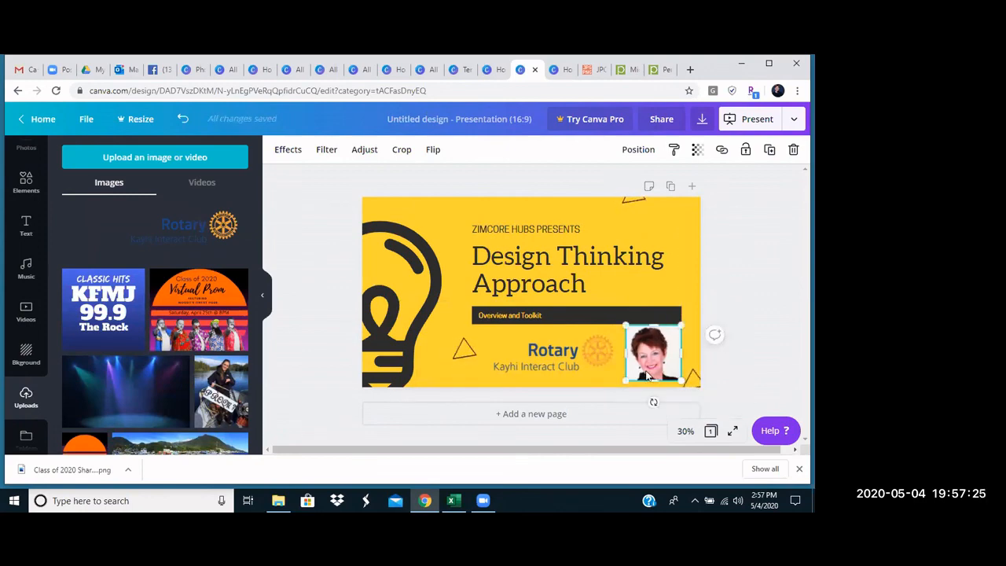